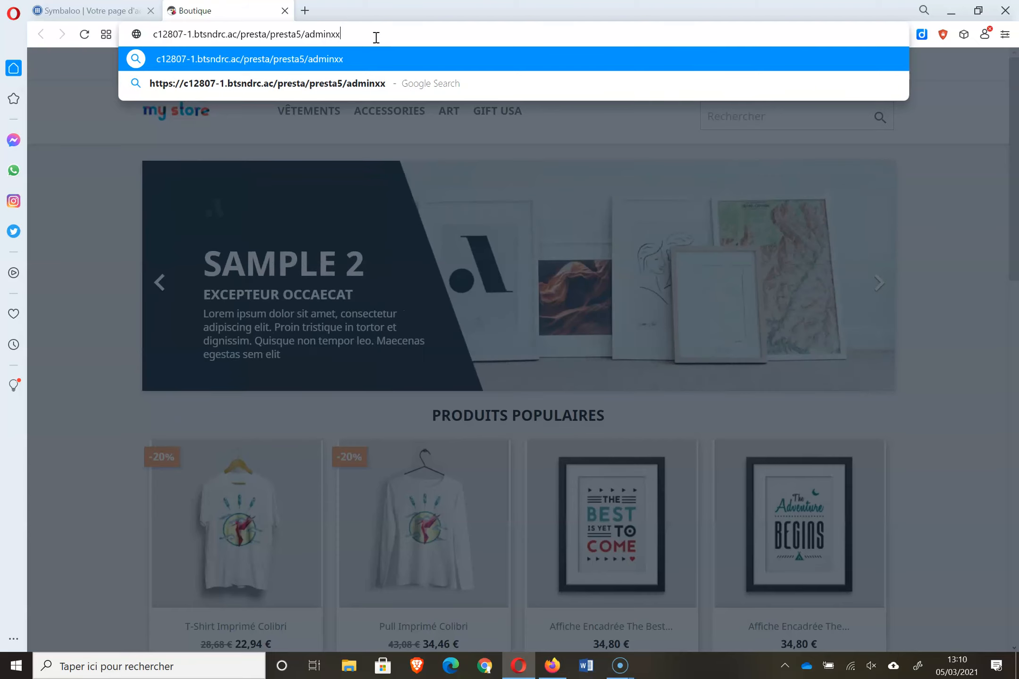
- Load the store's back-office login page from the …/presta5/adminxx address
key(Escape)
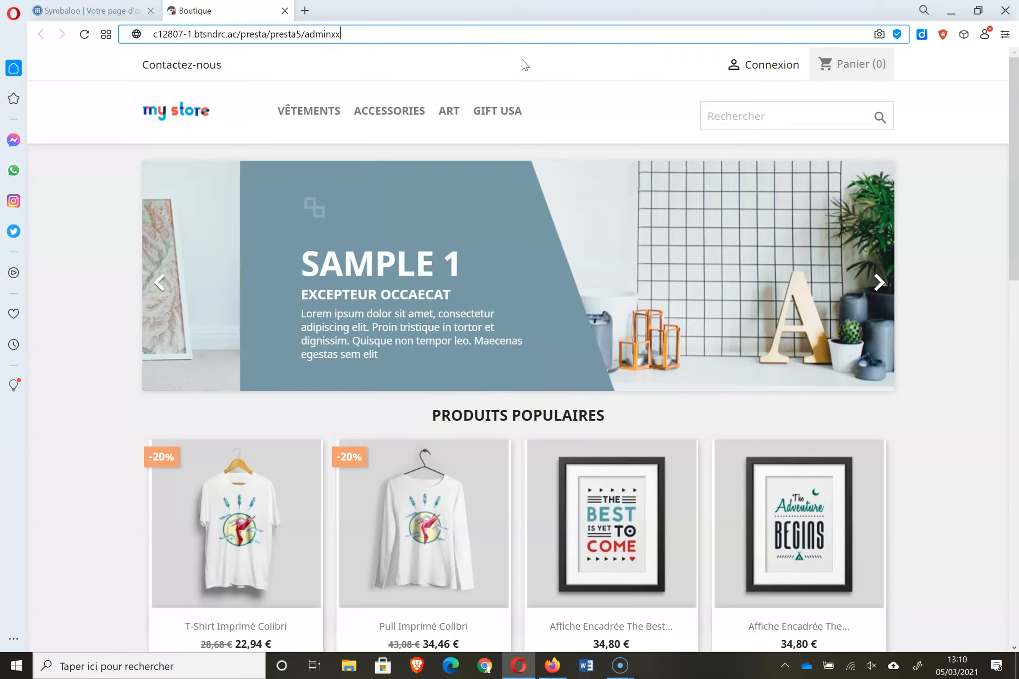
key(Return)
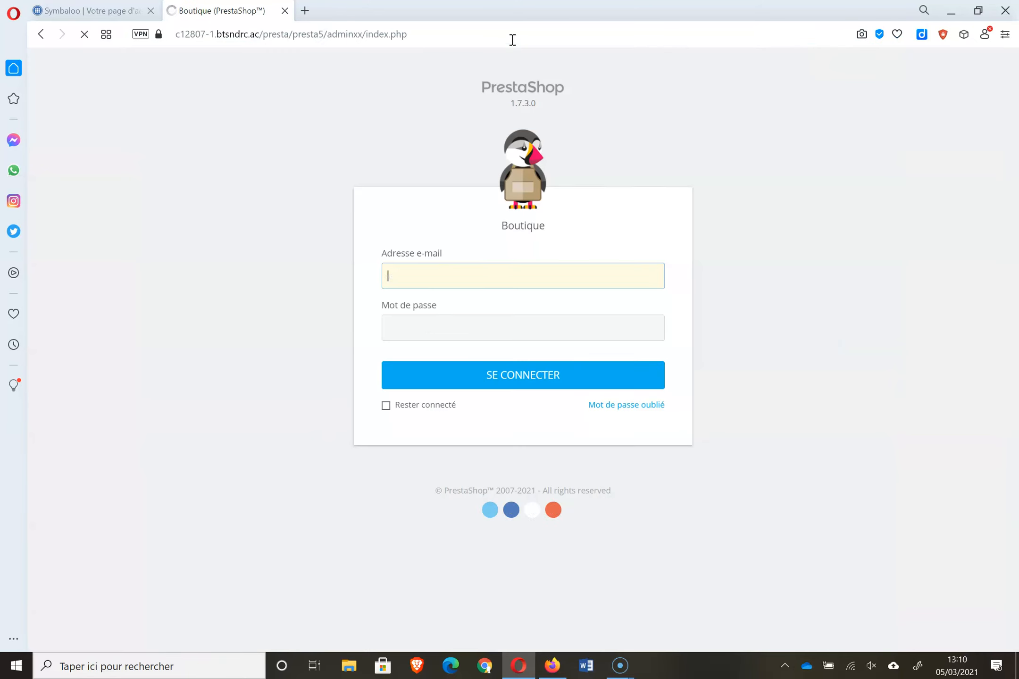
- Sign in to the back office and go to Catalogue > Produits
click(501, 373)
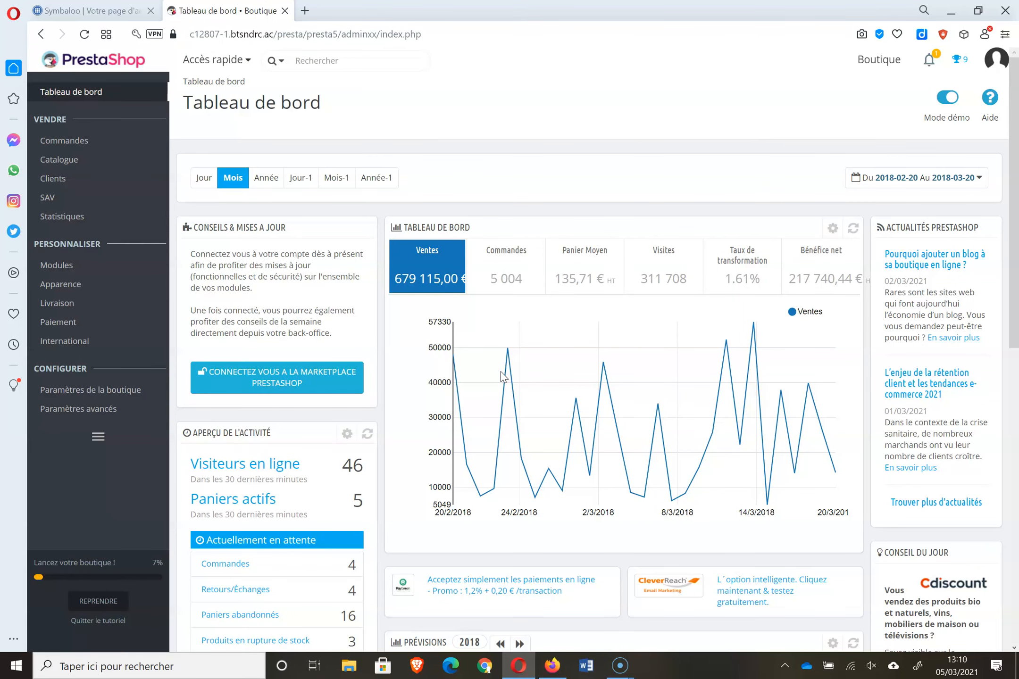
mouse_move(120, 165)
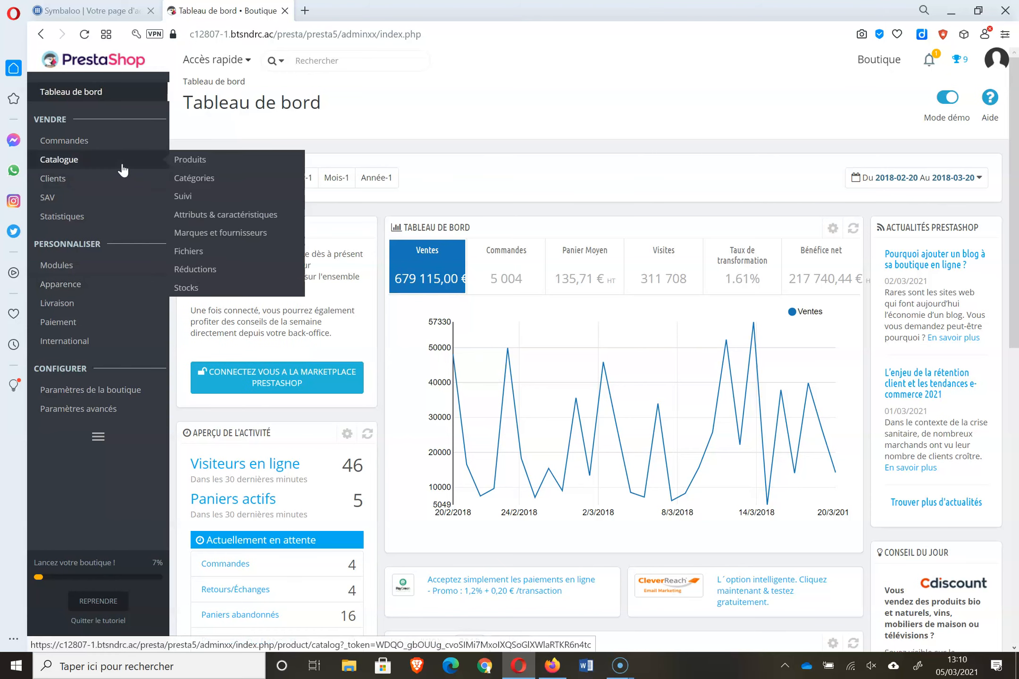
click(188, 160)
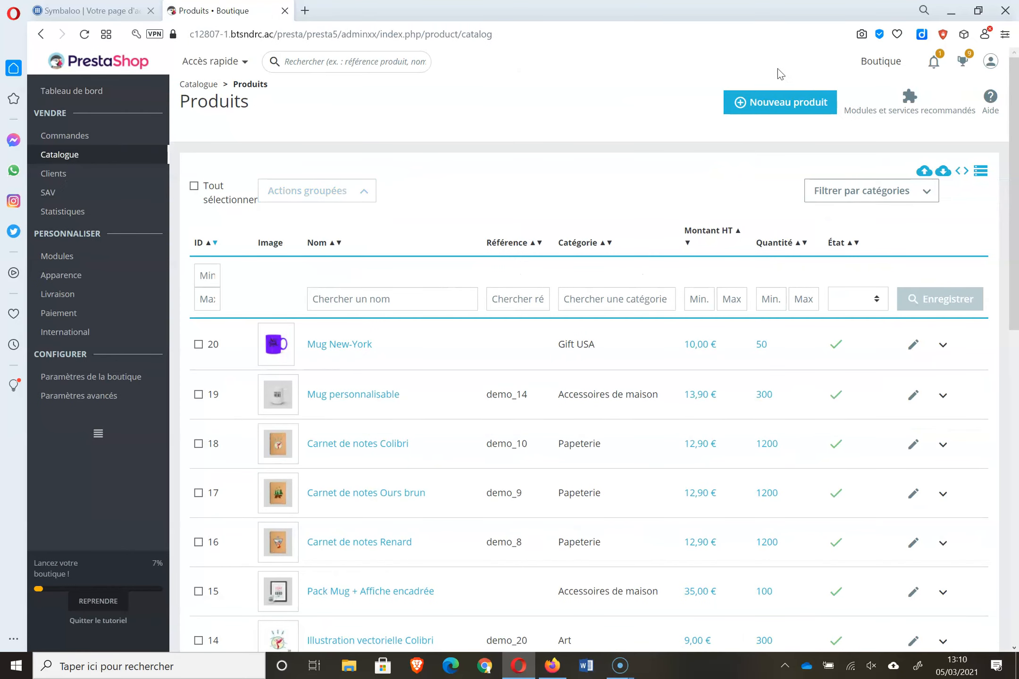
- Start a new product named 'mug2newyork', then leave it unsaved for the product list
click(766, 103)
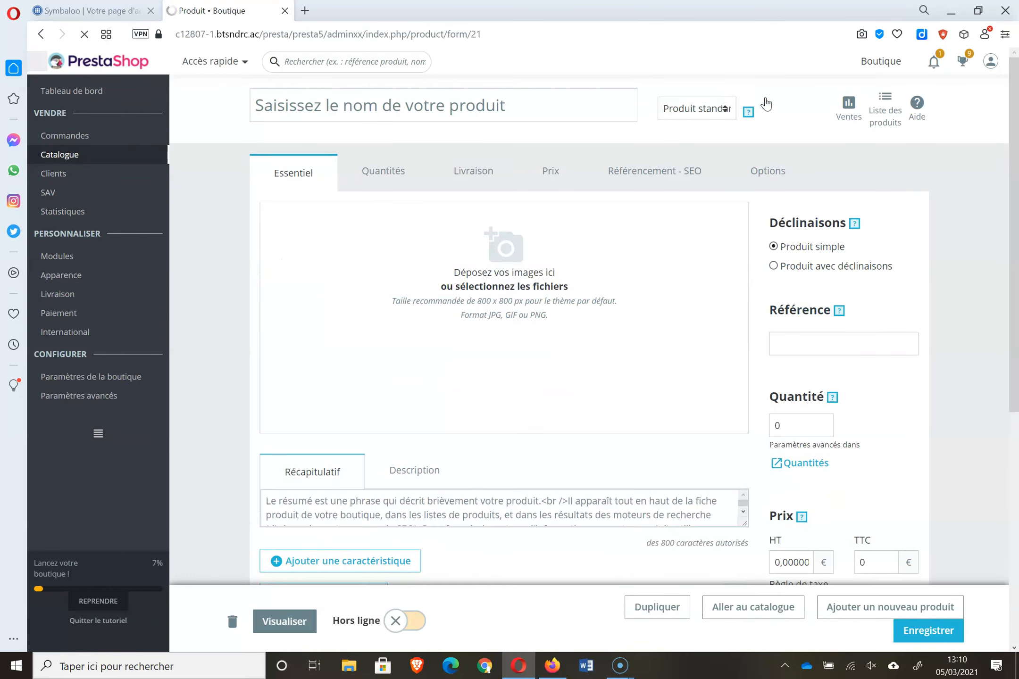
click(375, 105)
text(mu)
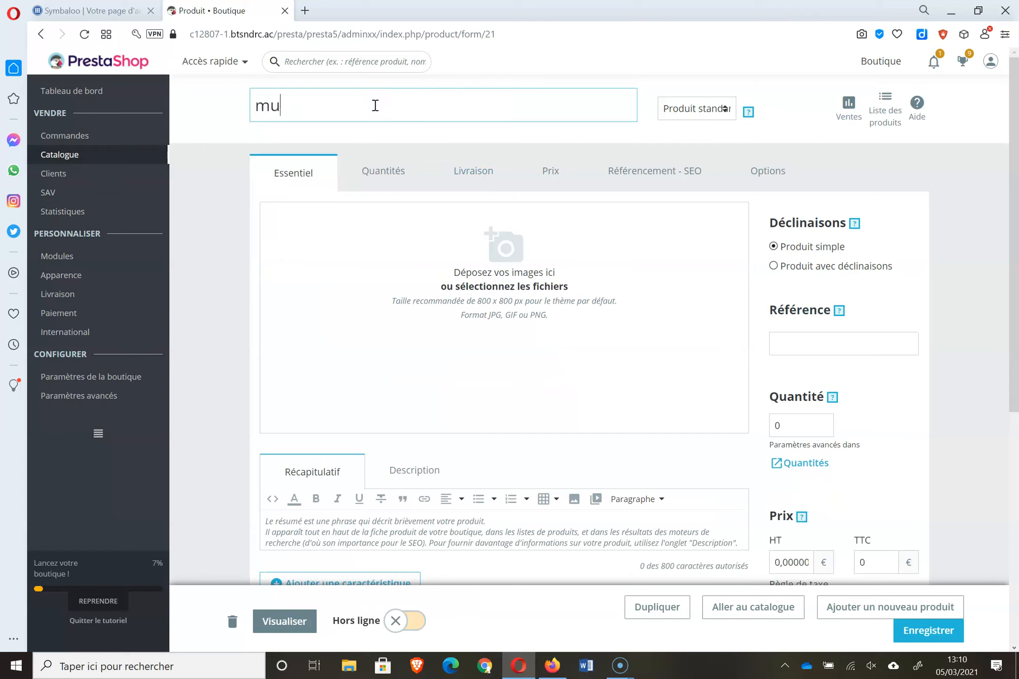
text(g2newyork)
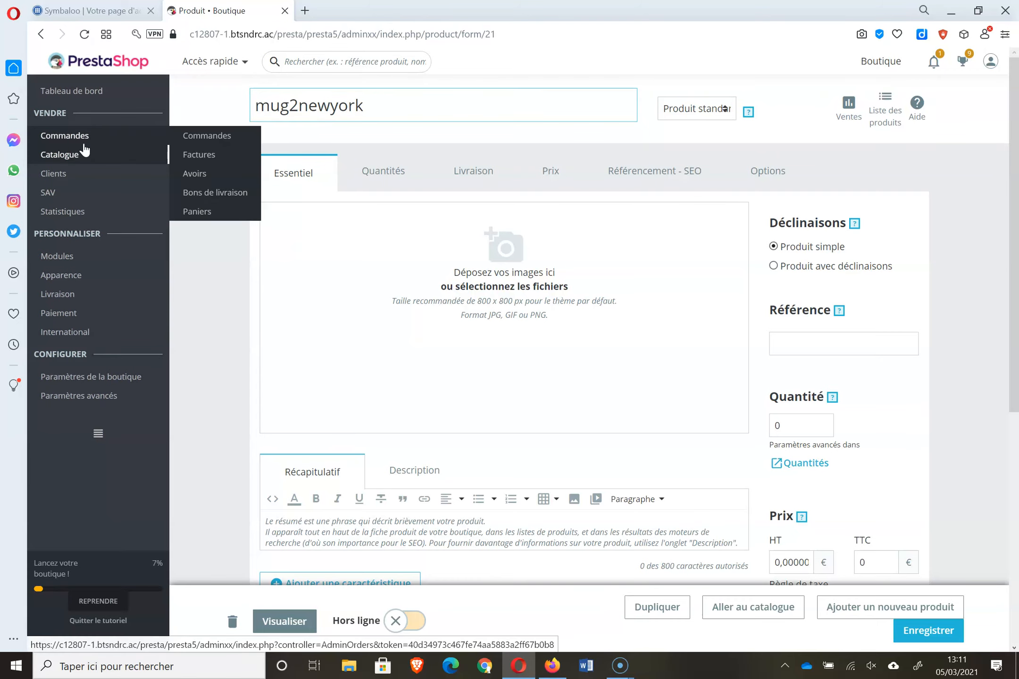
mouse_move(94, 158)
click(213, 158)
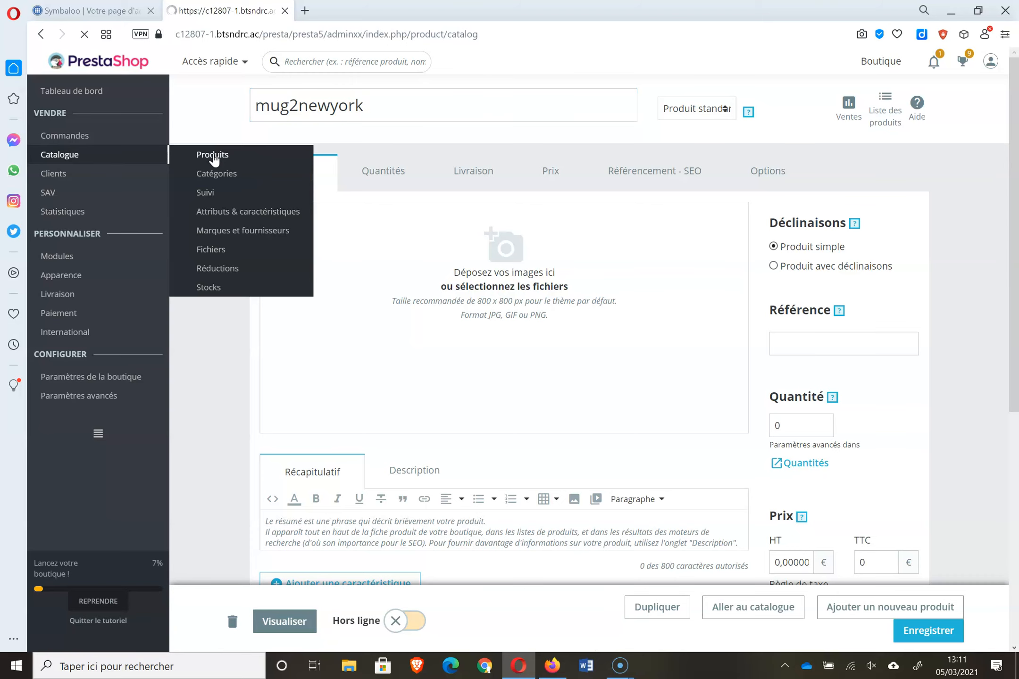
- Open Mug New-York for editing and review its Description and Récapitulatif texts
click(340, 349)
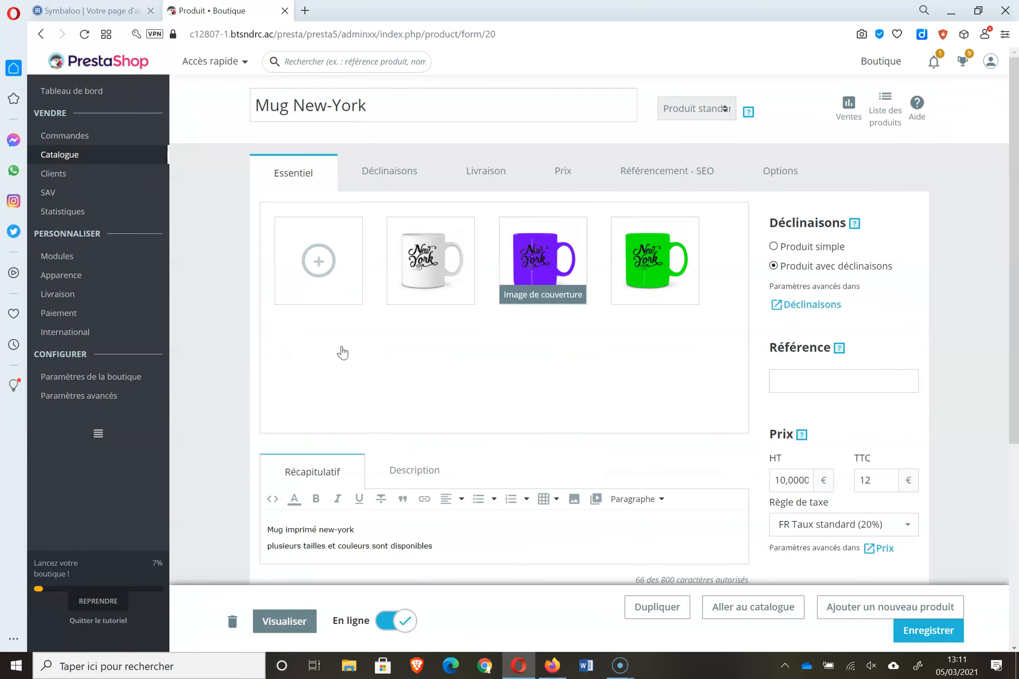
drag(1018, 259, 1017, 306)
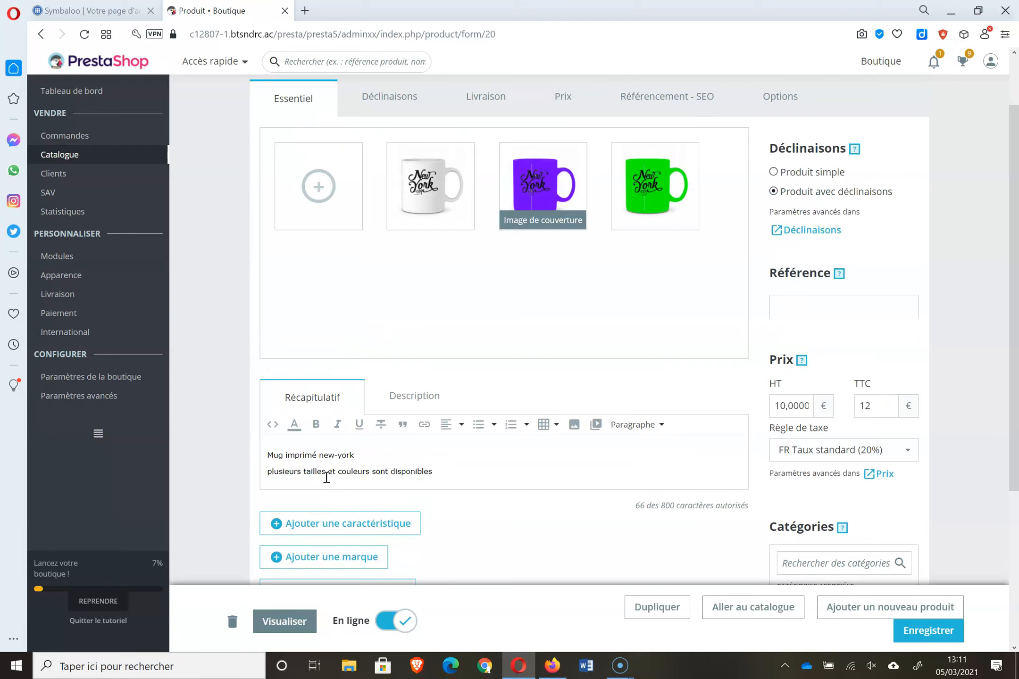
click(409, 399)
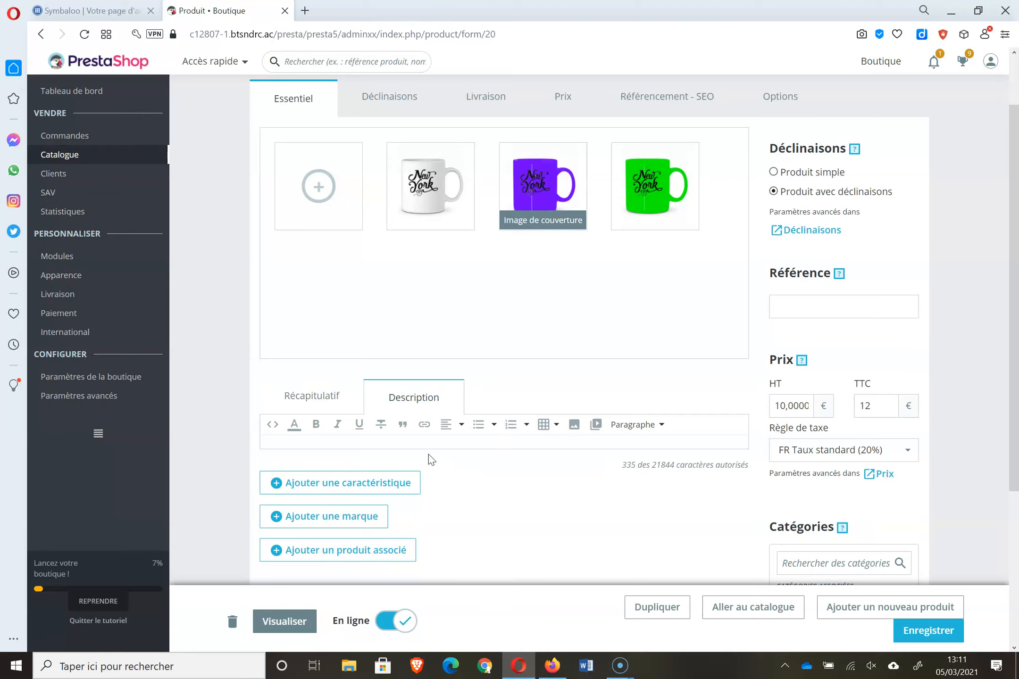
click(329, 407)
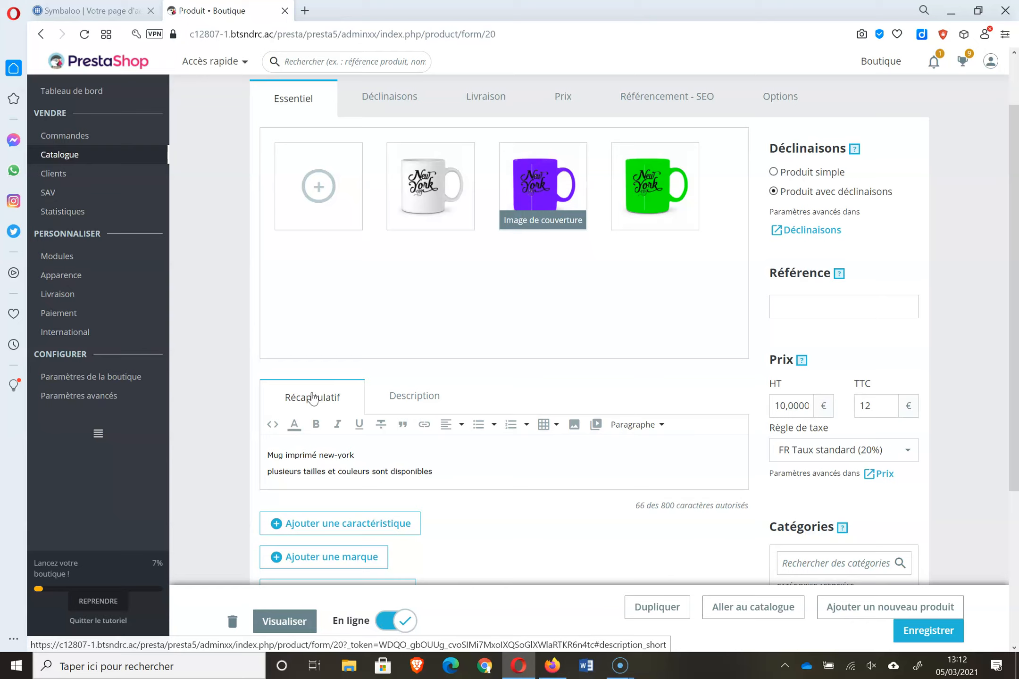
- Show Mug New-York's SEO settings: title tag 'Tasse new york' and URL mug-new-york
click(422, 397)
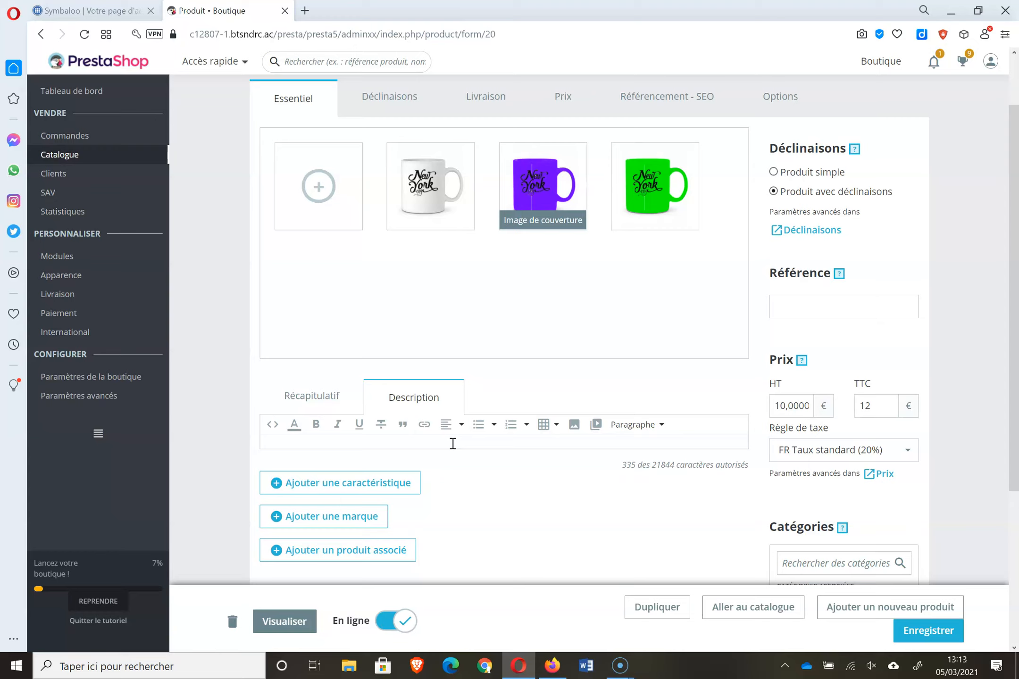
click(686, 113)
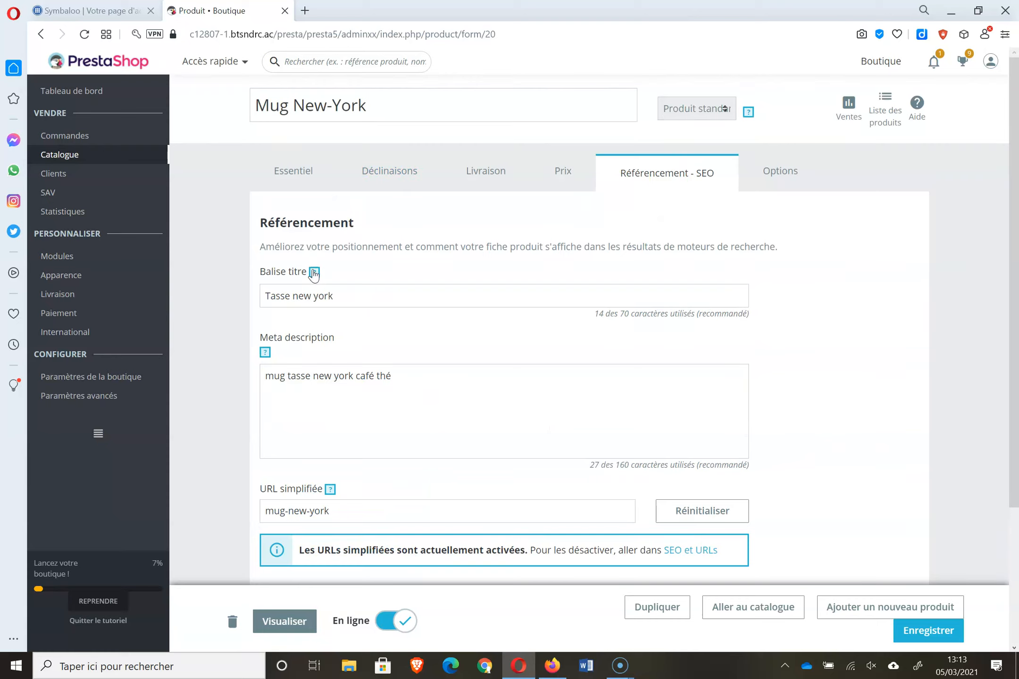
- Change the SEO title tag from 'Tasse new york' to 'mug new york'
mouse_move(315, 275)
click(289, 293)
key(BackSpace)
key(BackSpace)
key(BackSpace)
key(BackSpace)
key(BackSpace)
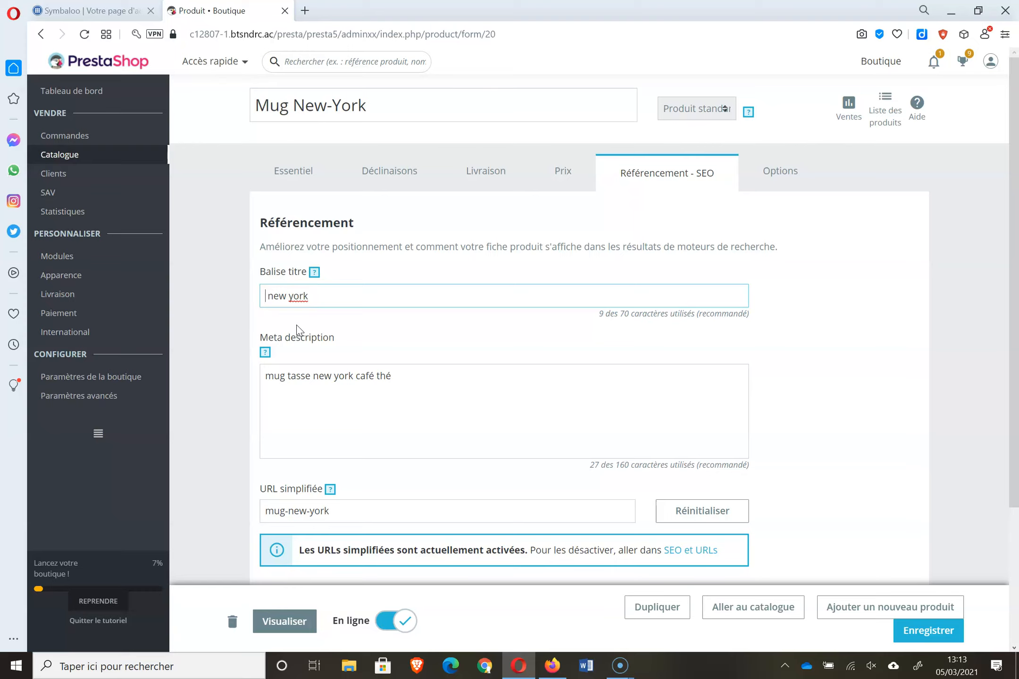
text(mug)
- Extend the meta description with coffee/tea use and '42cl ou 25 cl pour un dosage personnalisé', fixing typos
click(356, 376)
text(pour le)
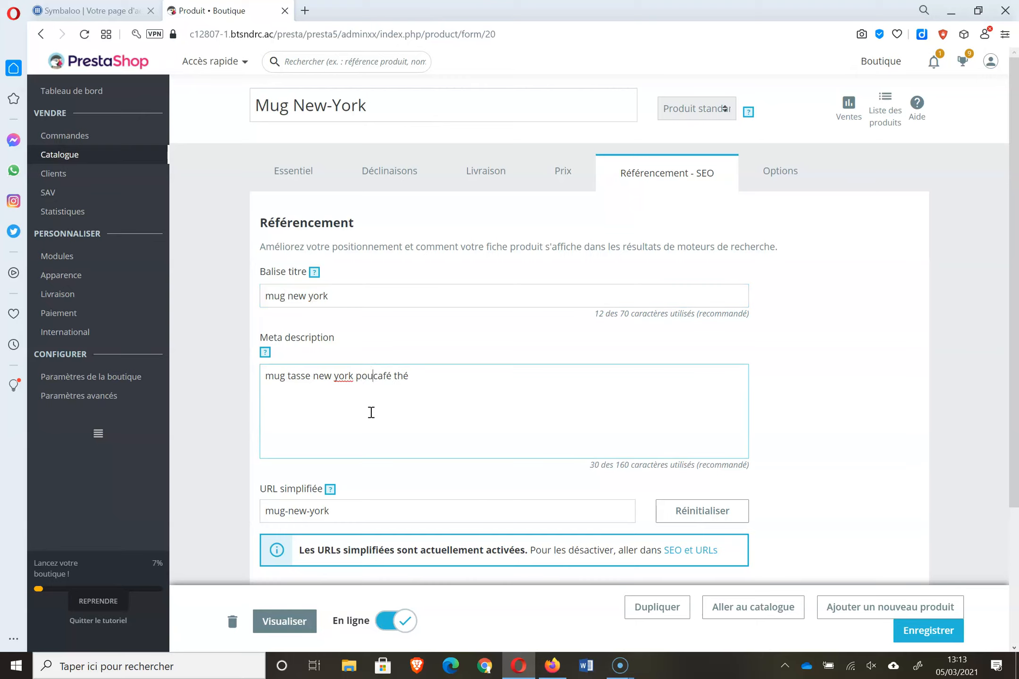
click(412, 379)
text(ou le)
click(477, 383)
text(, contenance )
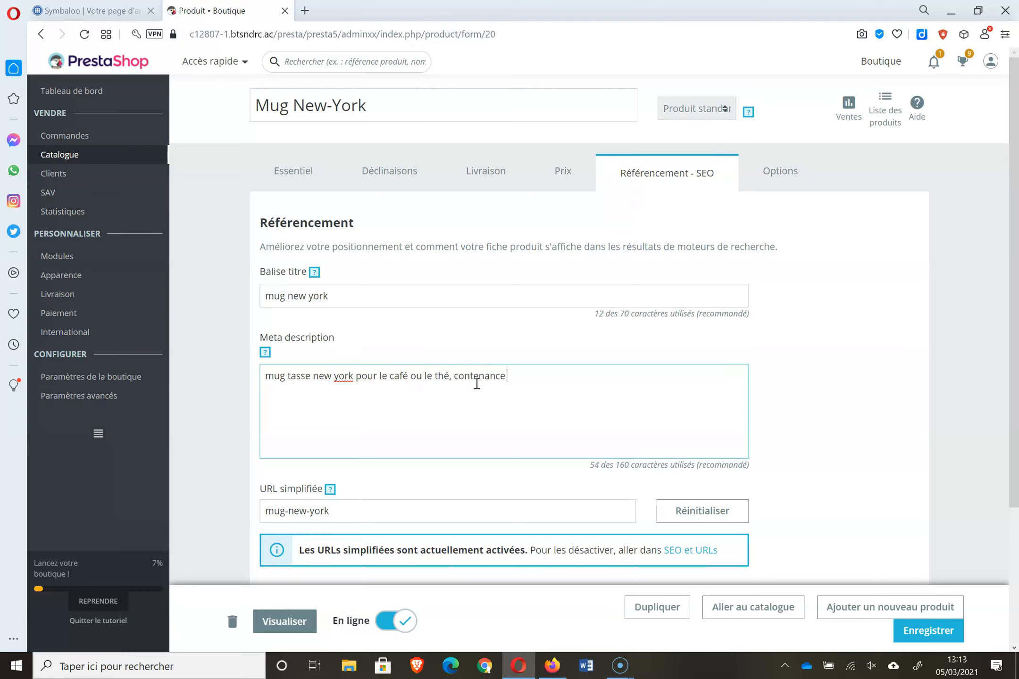
text(à votre dipsition)
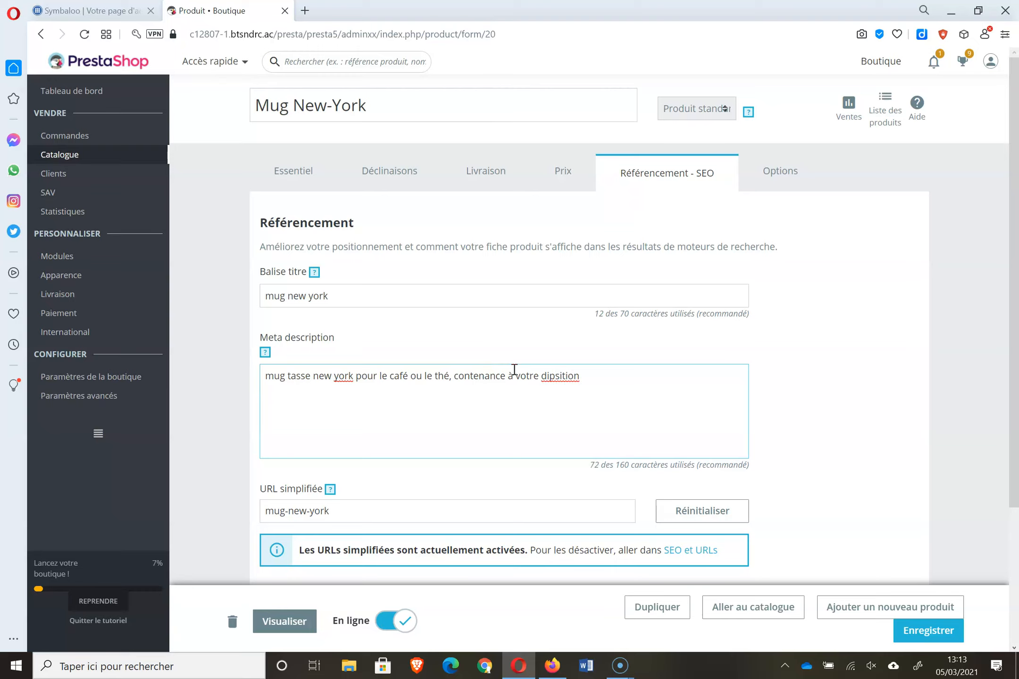
right_click(551, 377)
click(583, 392)
text(42cl ou 25 cl)
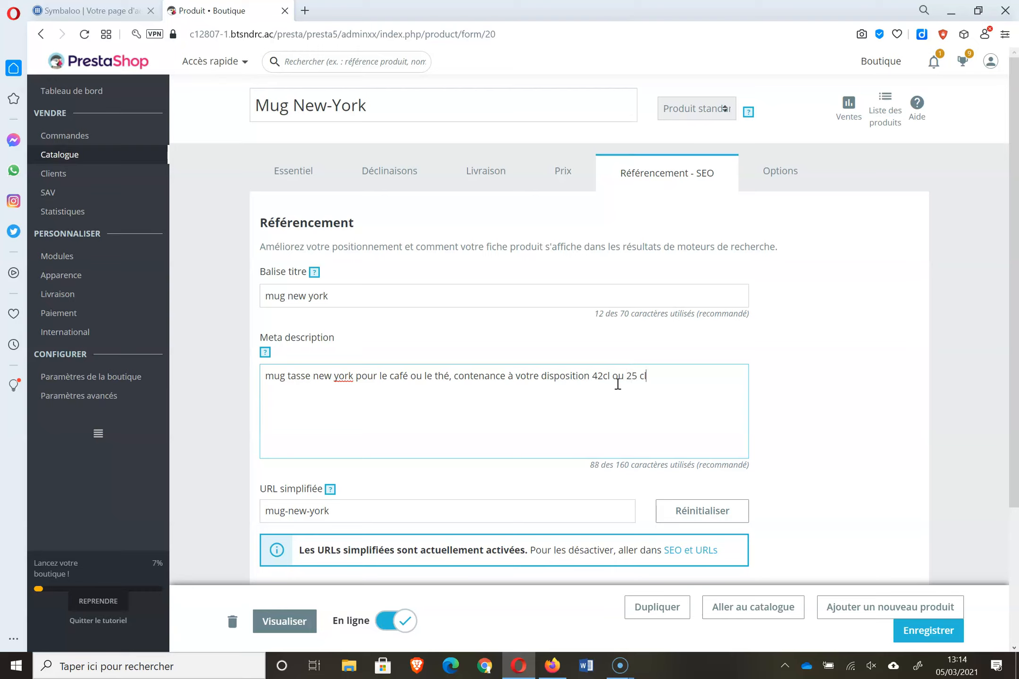
text( pour un dosage perso,nnalisé)
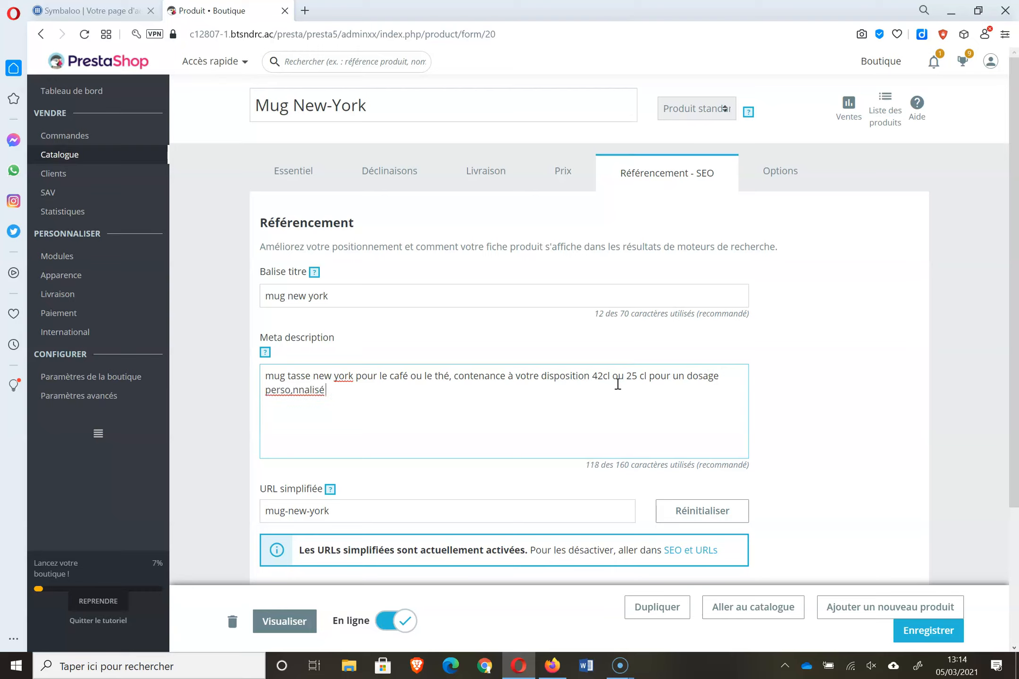
right_click(283, 389)
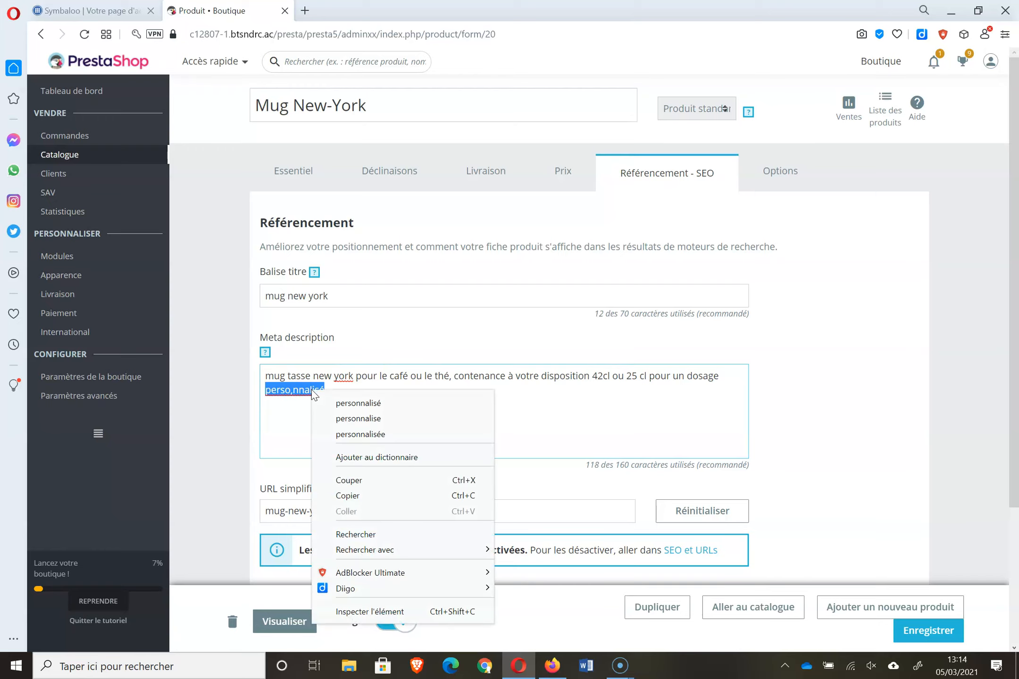
click(360, 403)
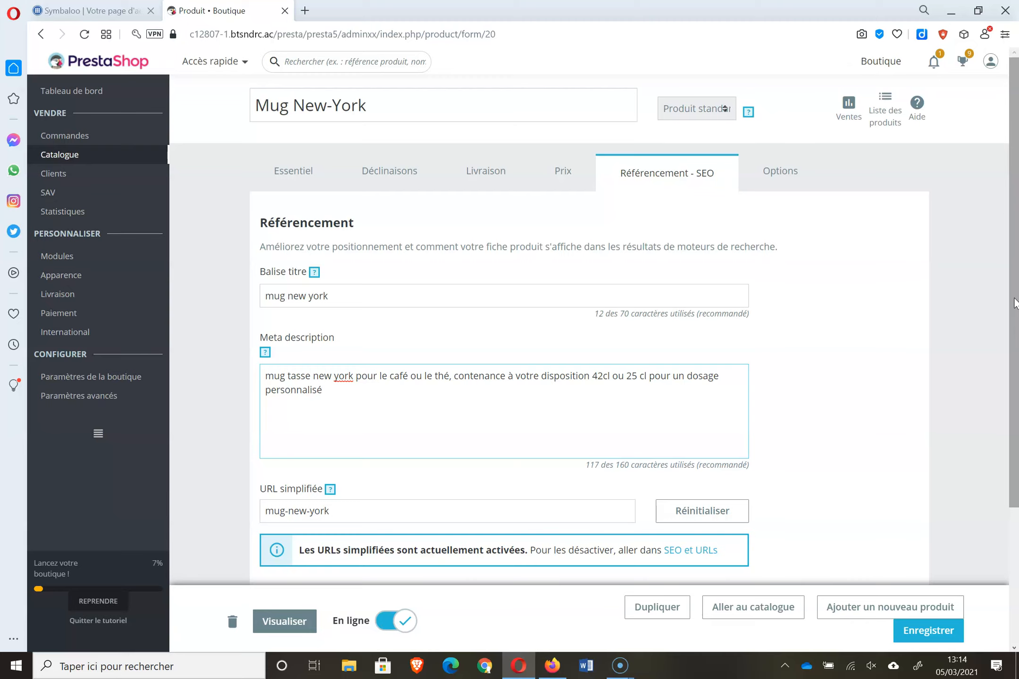
- Turn on the Promo banner in Mug New-York's pricing settings
click(302, 175)
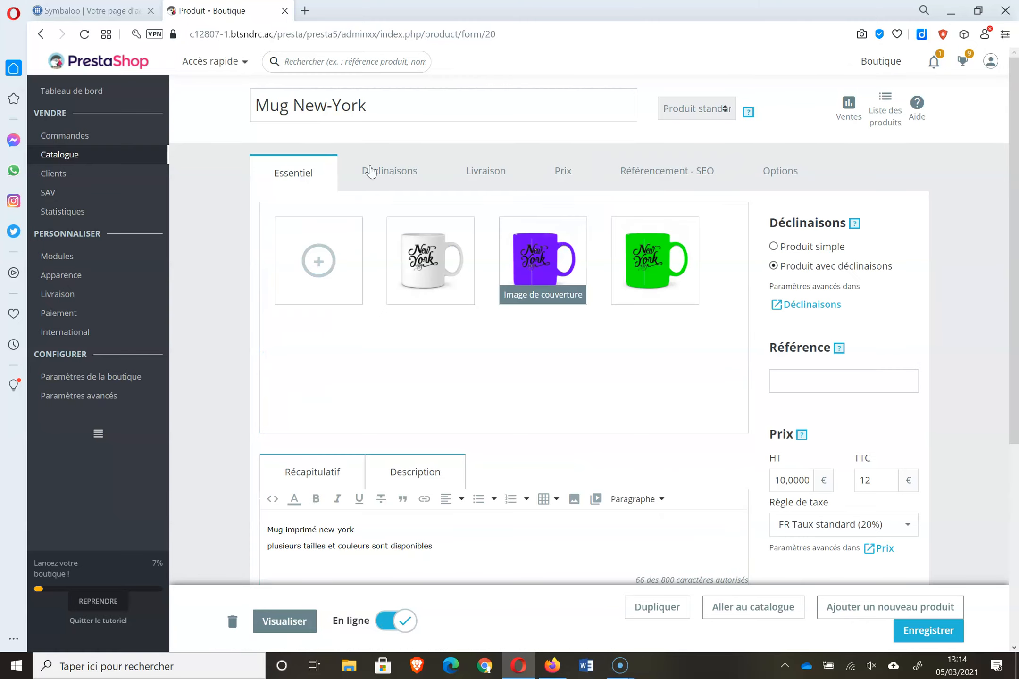
click(569, 172)
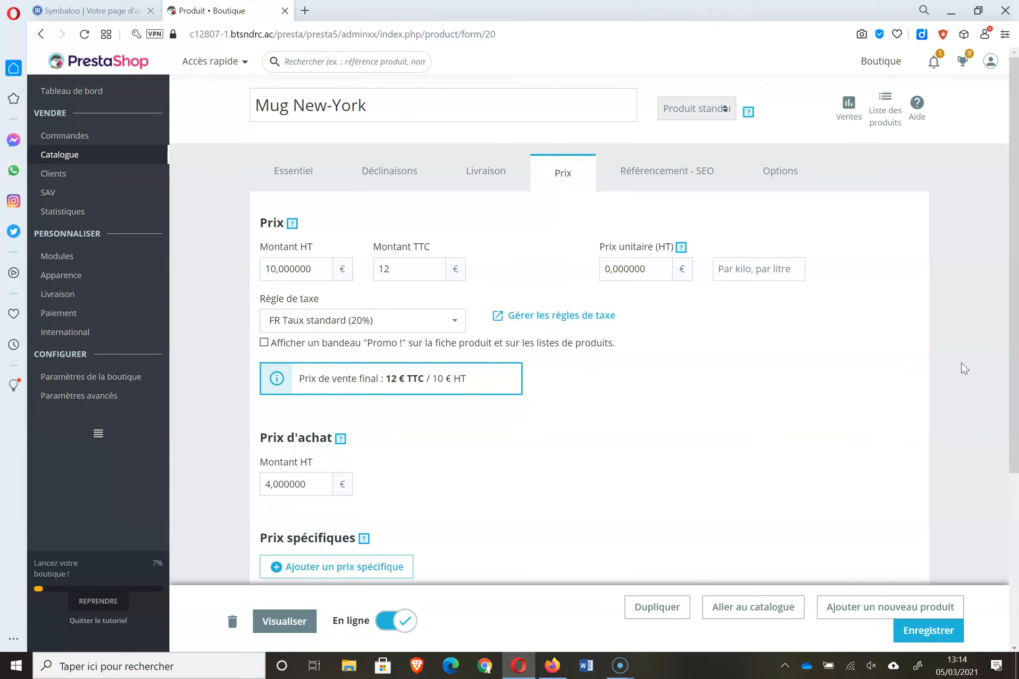
drag(1014, 282, 1017, 307)
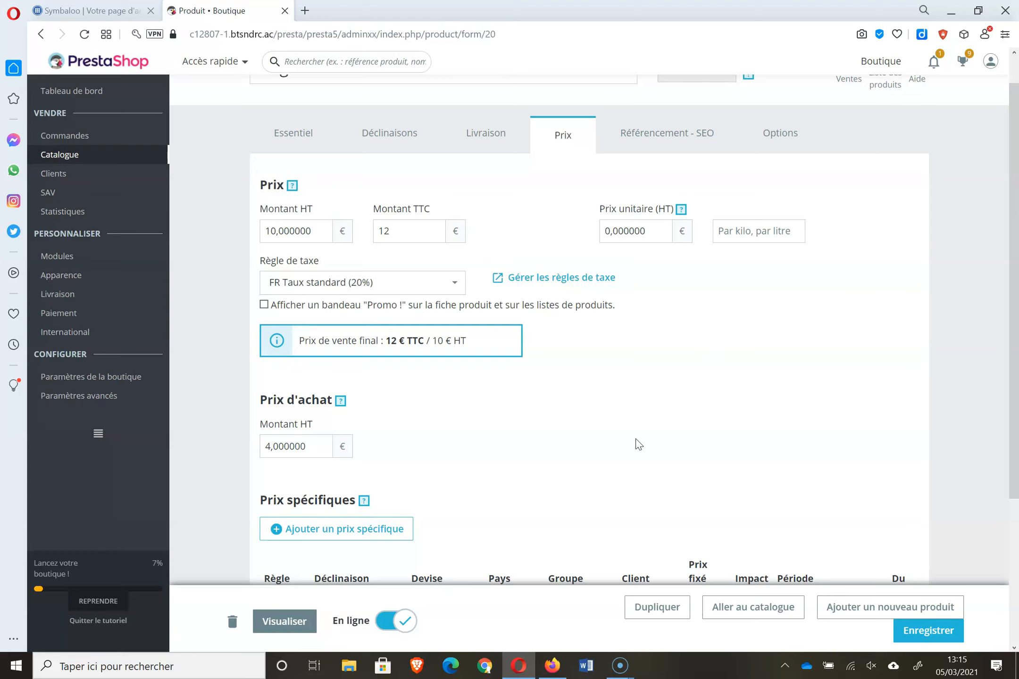
click(265, 305)
- Toggle the product offline and back online, then list its five existing combinations
drag(1011, 224, 1007, 484)
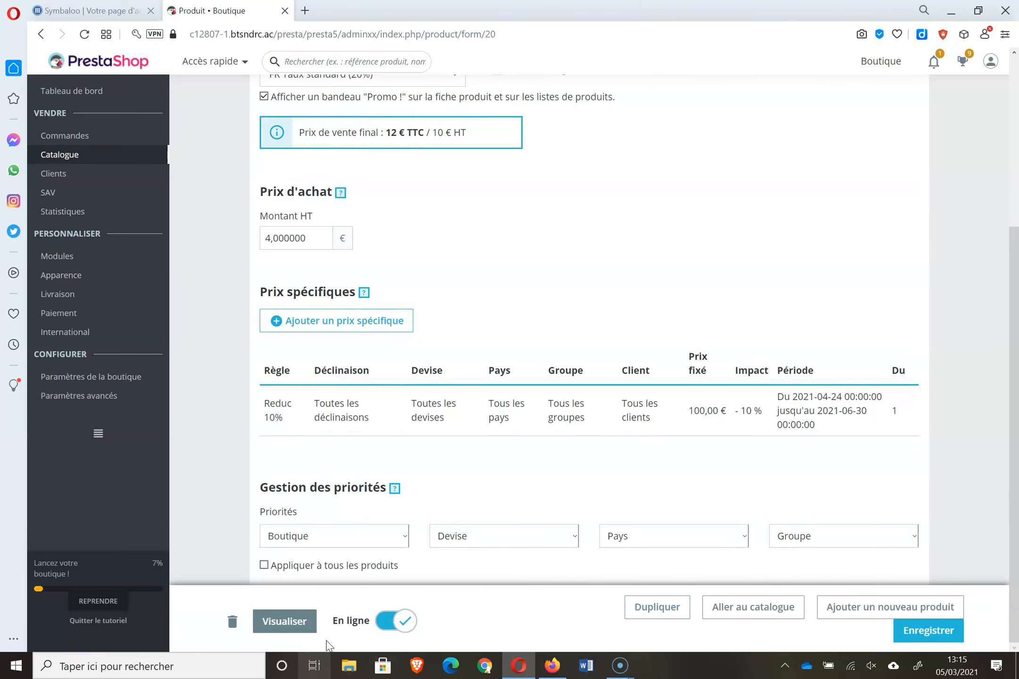
click(391, 629)
click(412, 628)
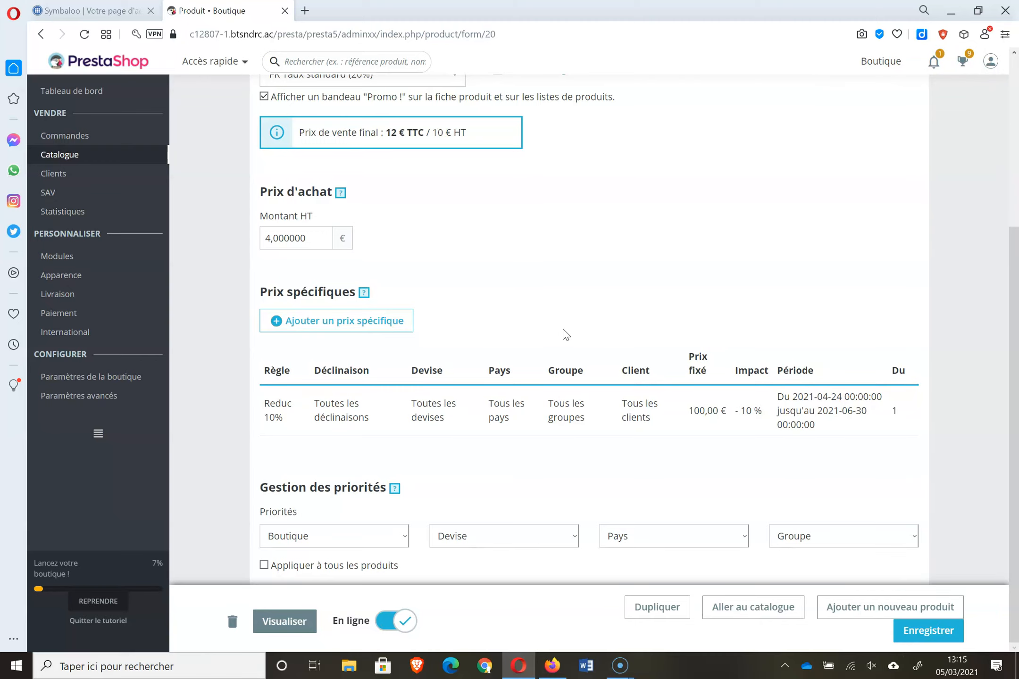
drag(1011, 468, 1018, 290)
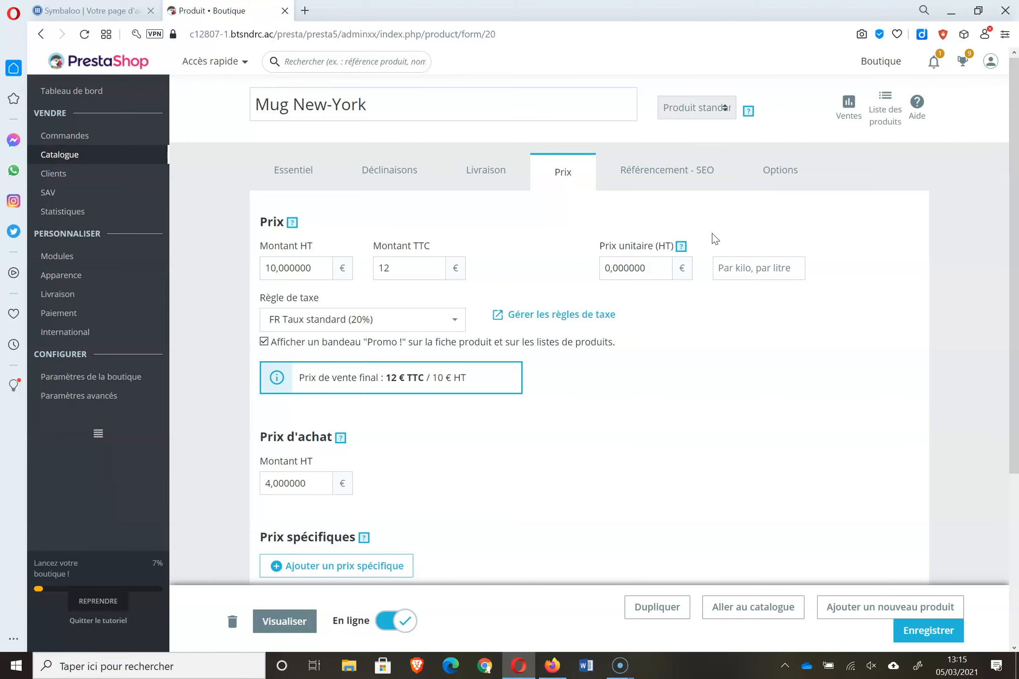
click(397, 178)
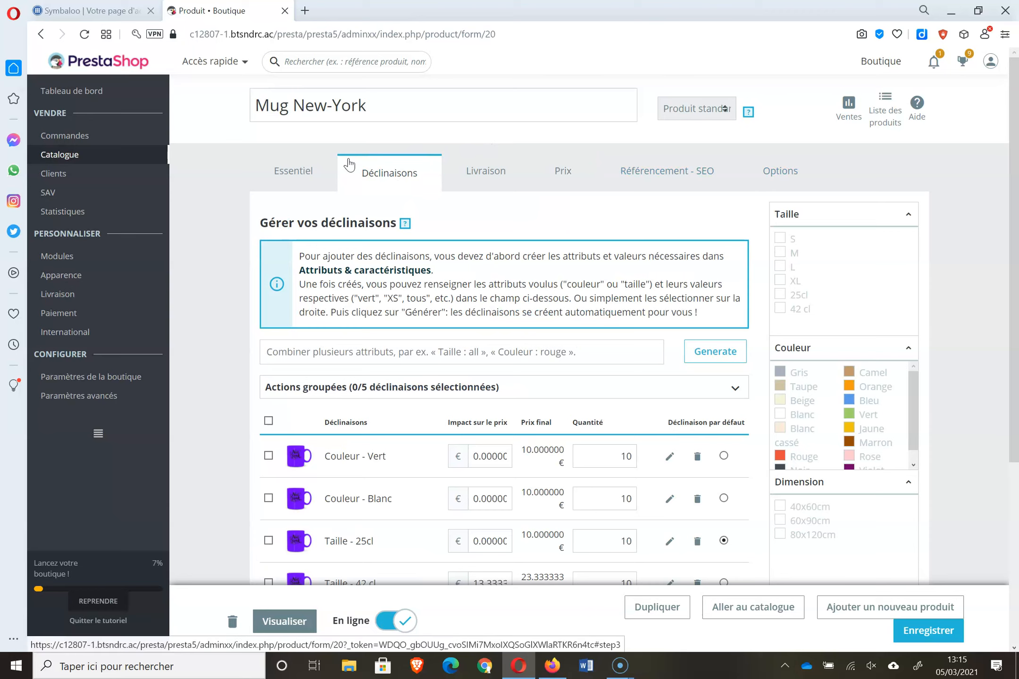
- Convert Mug New-York to a simple product, deleting all combinations, and confirm quantity 50
click(303, 177)
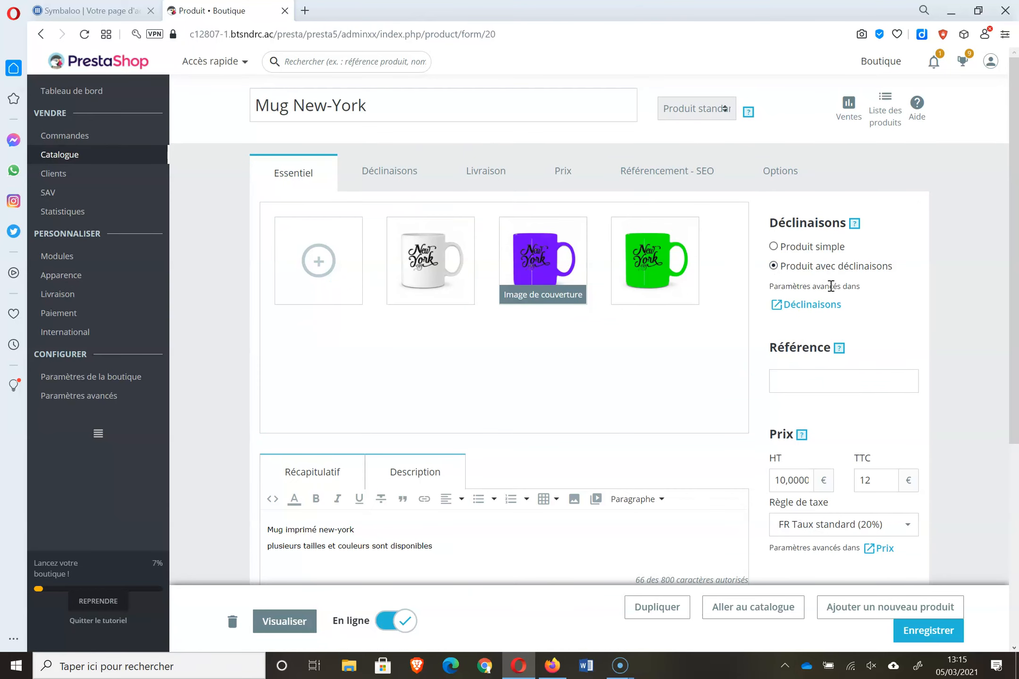
click(773, 246)
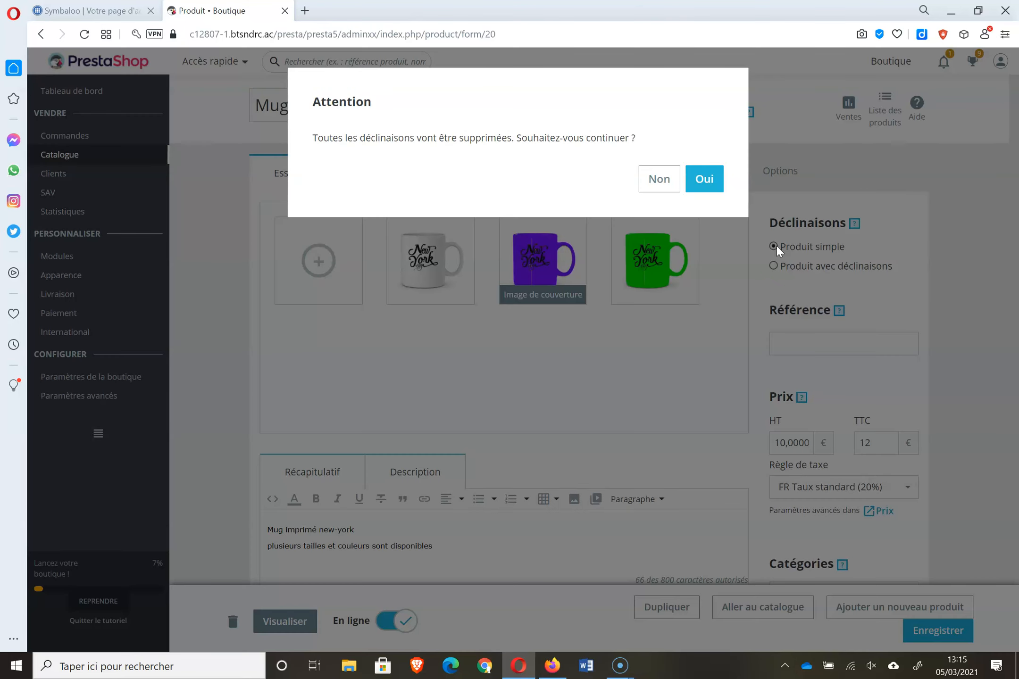
click(713, 173)
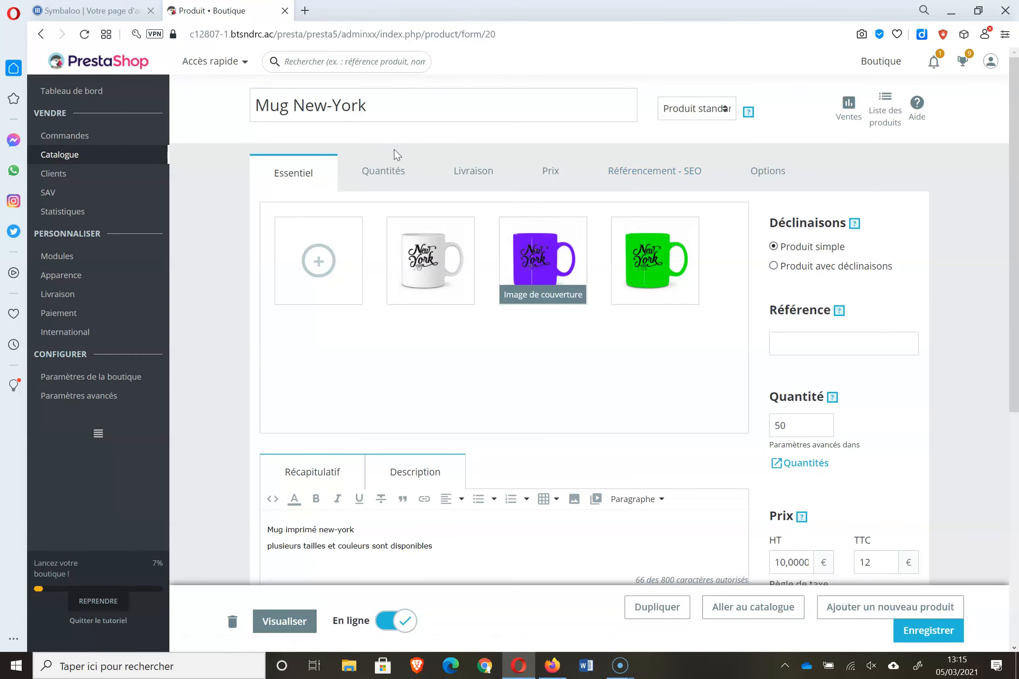
click(386, 169)
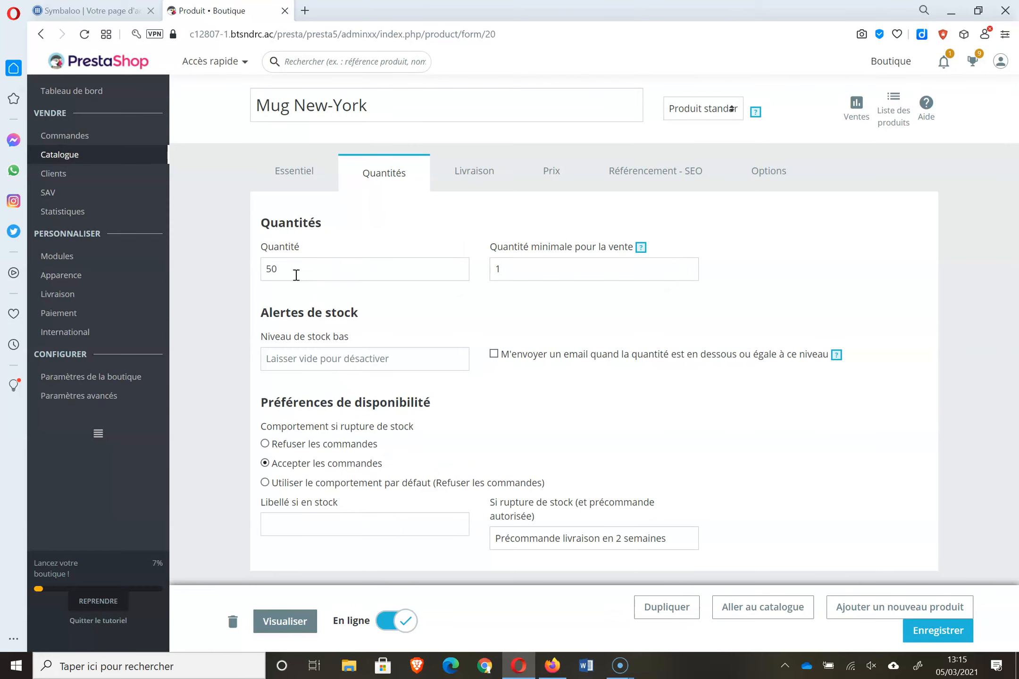
click(305, 171)
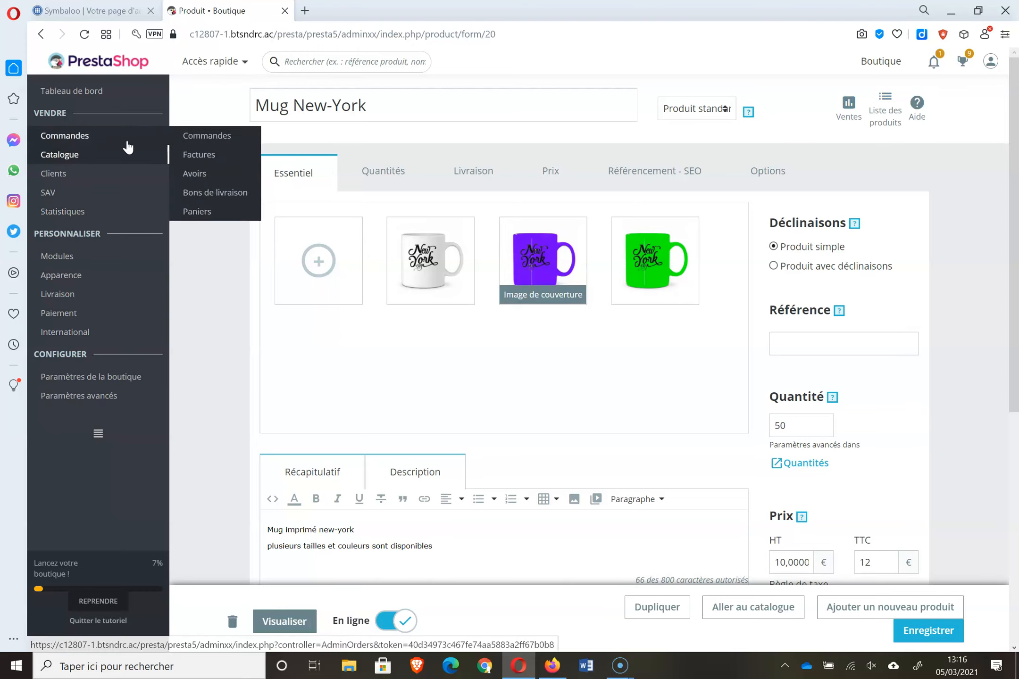
- Browse the Dimension attribute's values, then show Taille's values S, M, L, XL, 25cl, 42 cl
mouse_move(101, 176)
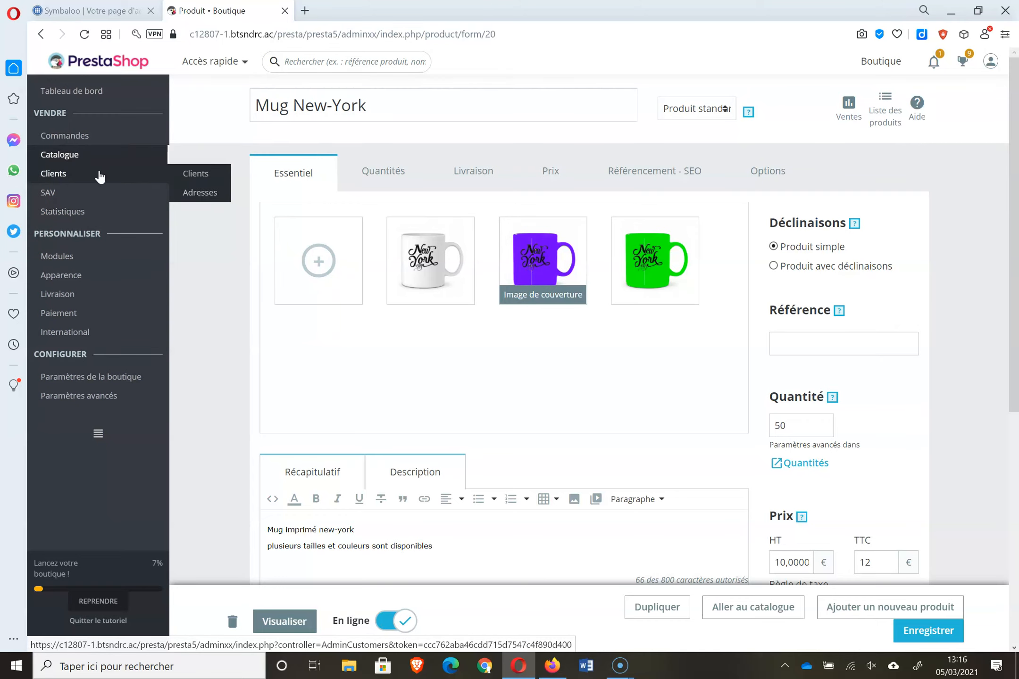
mouse_move(85, 157)
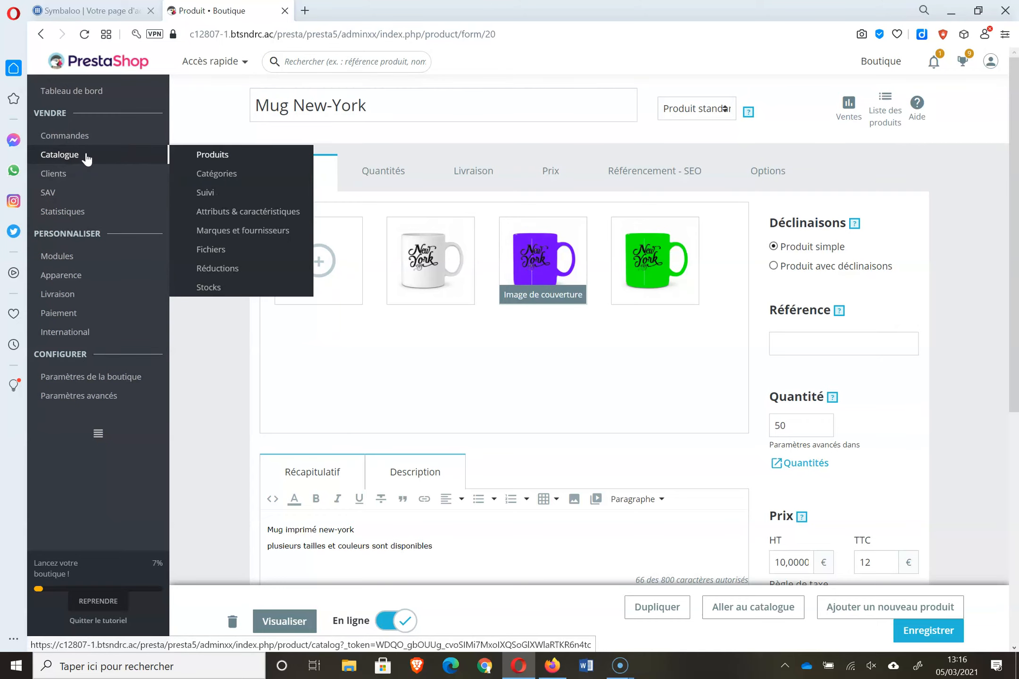
click(268, 217)
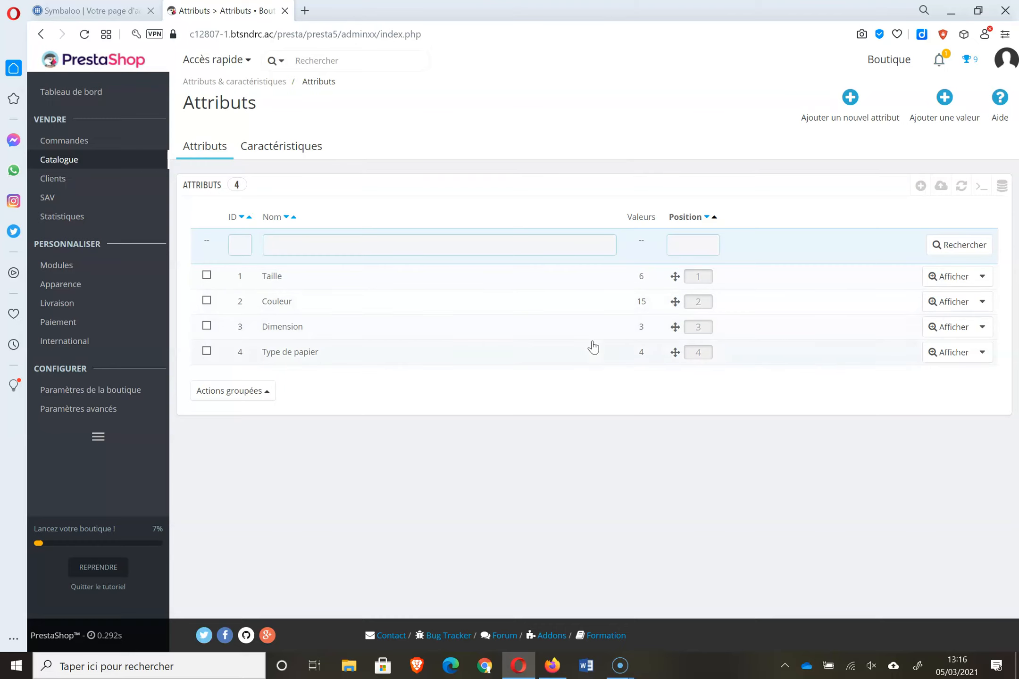
click(952, 335)
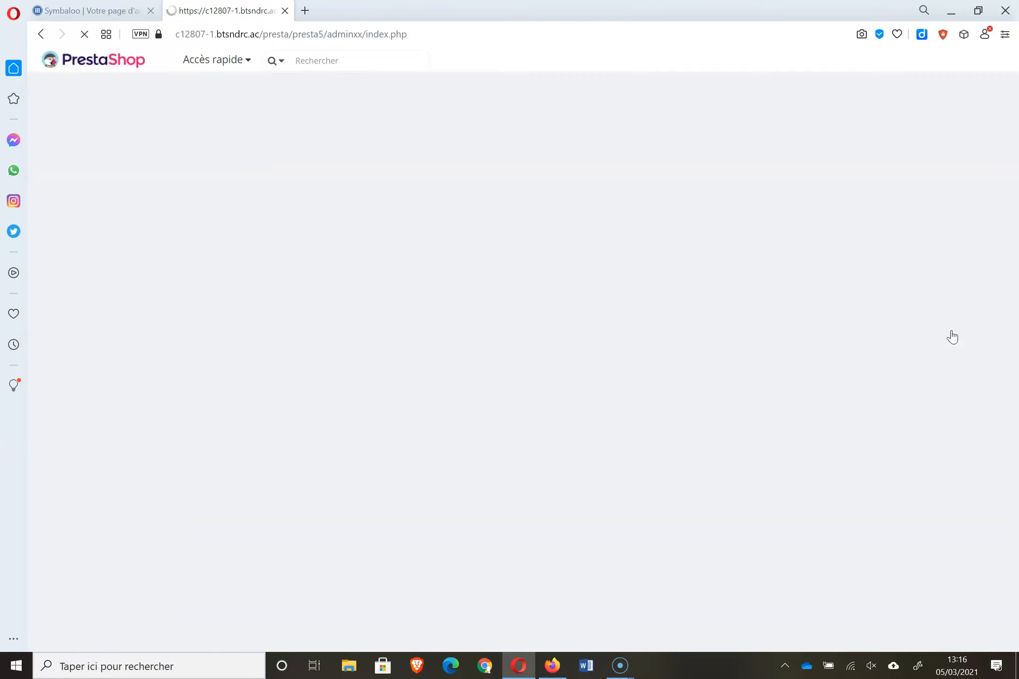
click(217, 158)
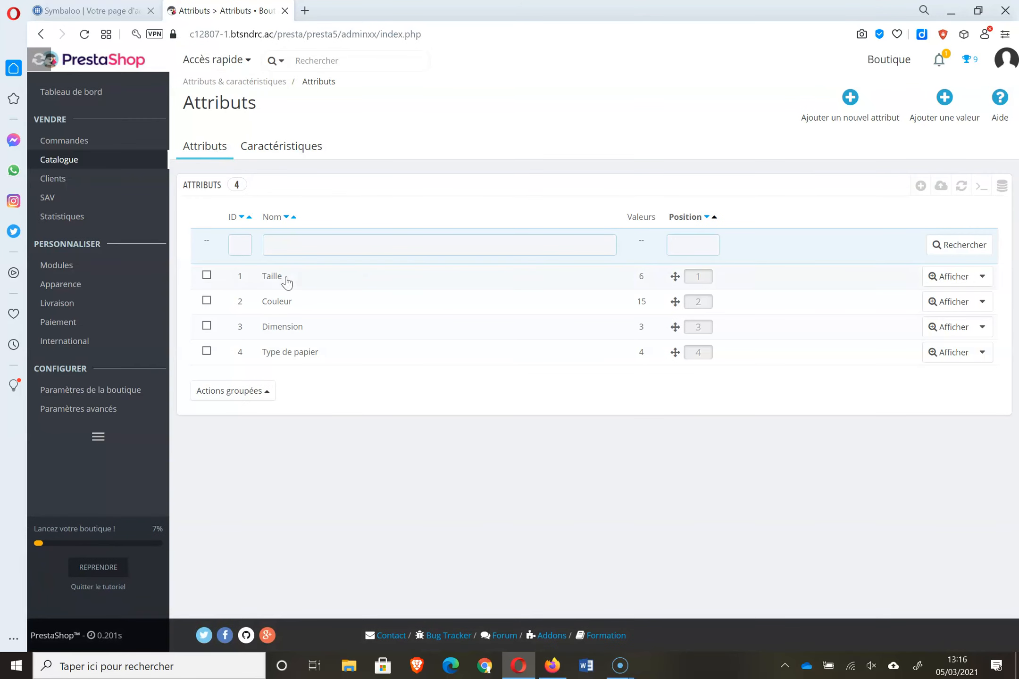
click(940, 278)
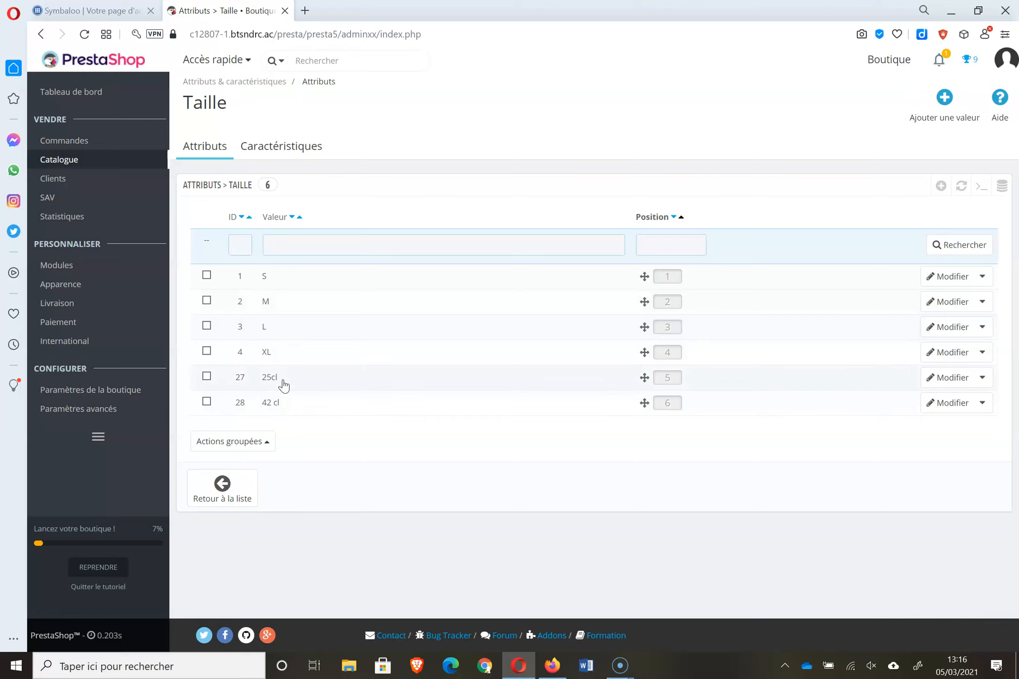
- Add a 50cl value to the Taille attribute and check it in the list
click(946, 99)
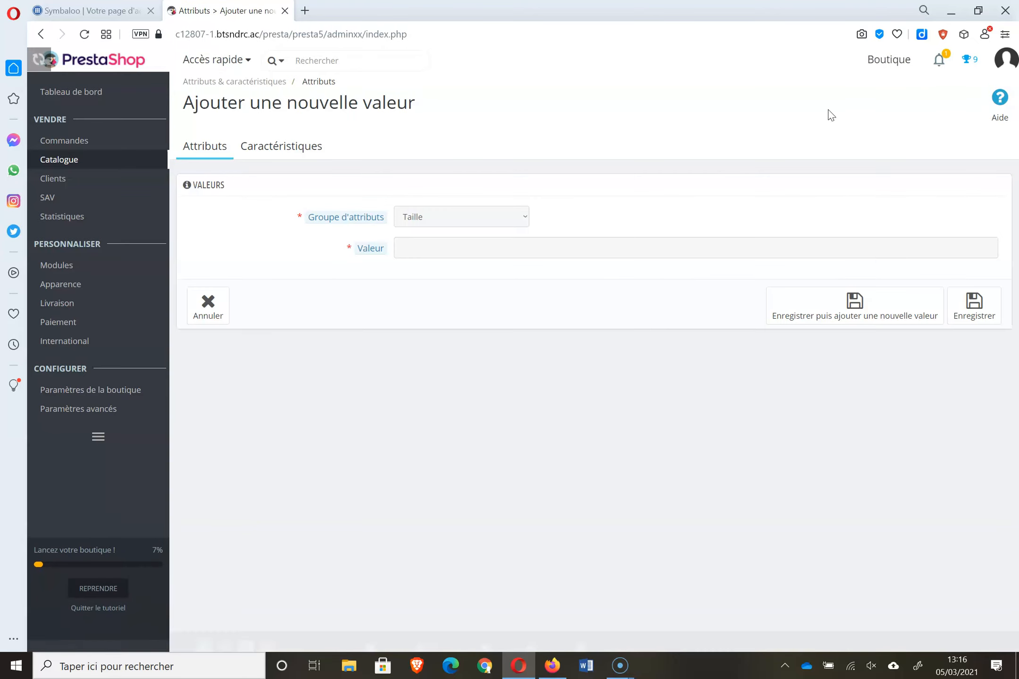
click(461, 254)
text(50cl)
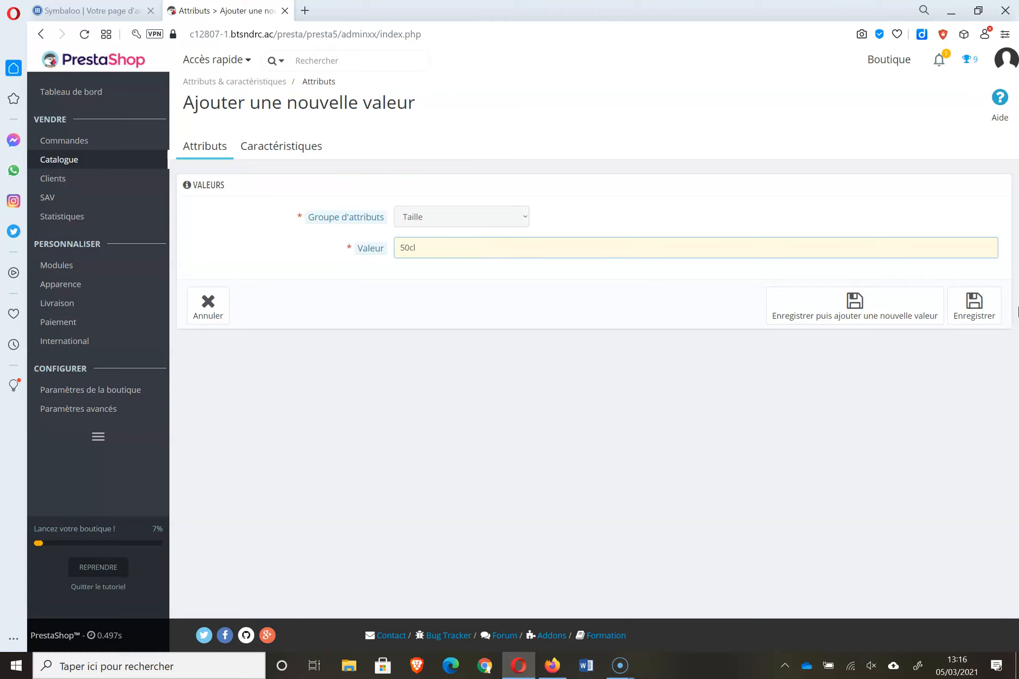
click(993, 324)
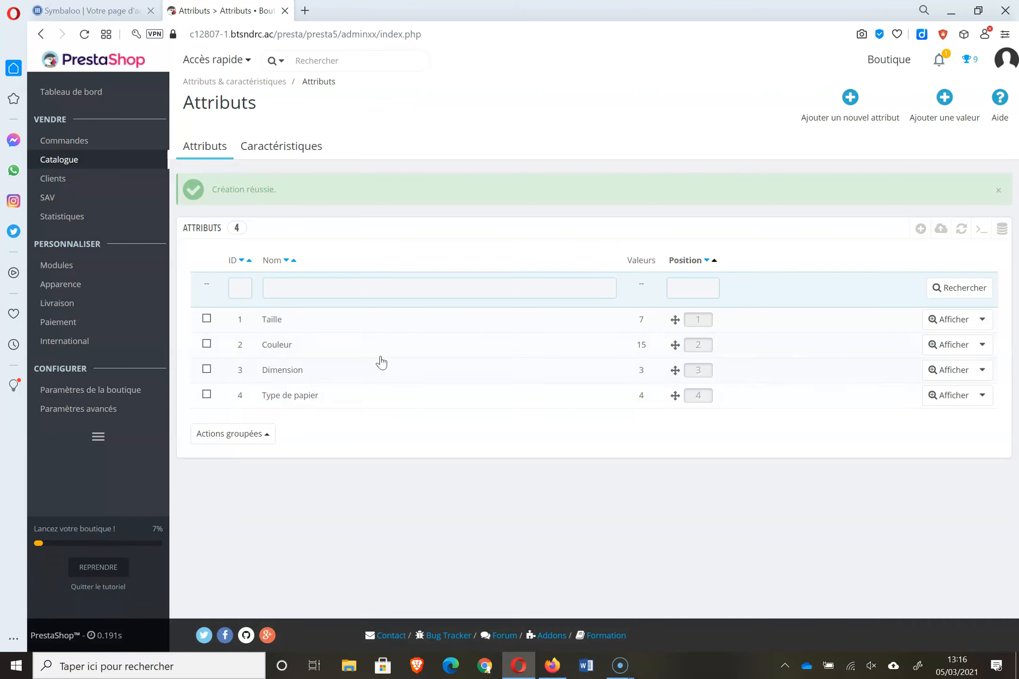
click(952, 330)
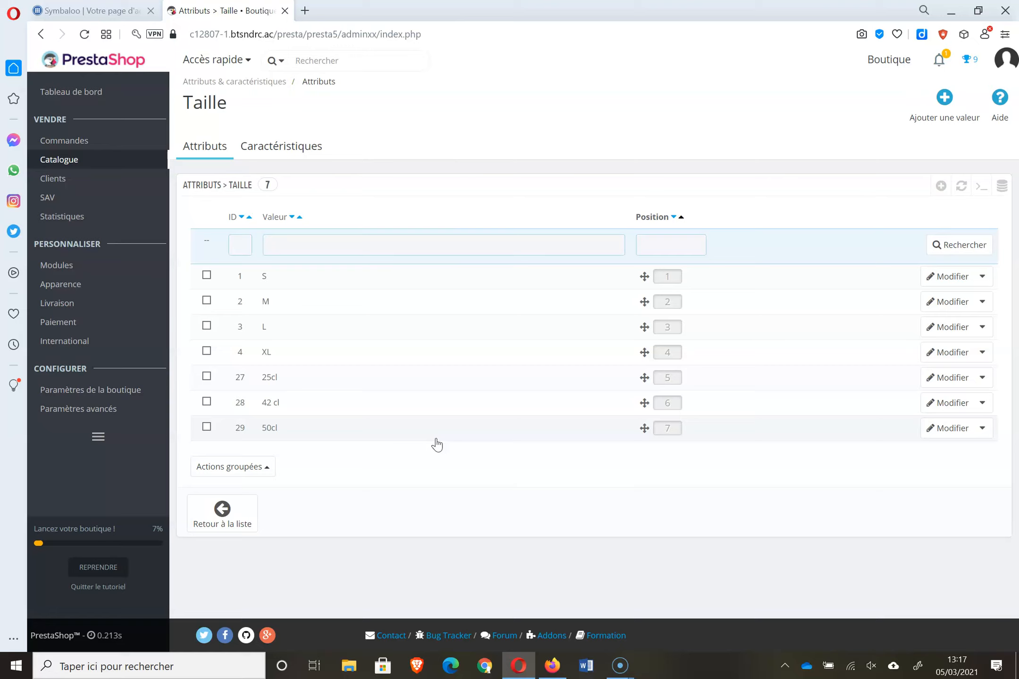
- Delete the Taille attribute with the bulk action Supprimer la sélection
click(219, 154)
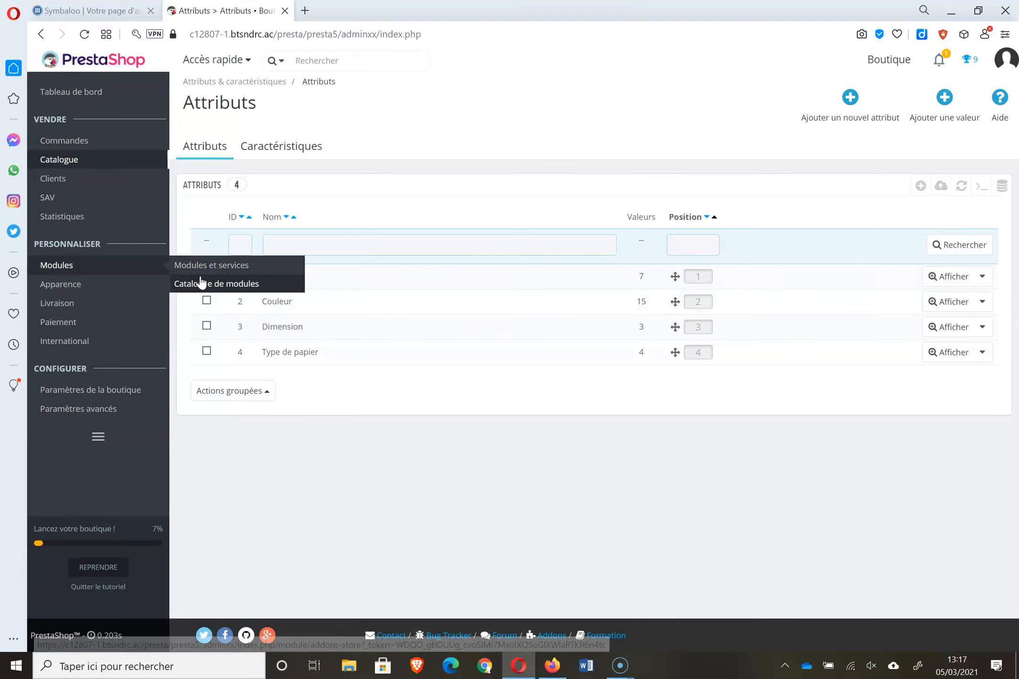
click(207, 276)
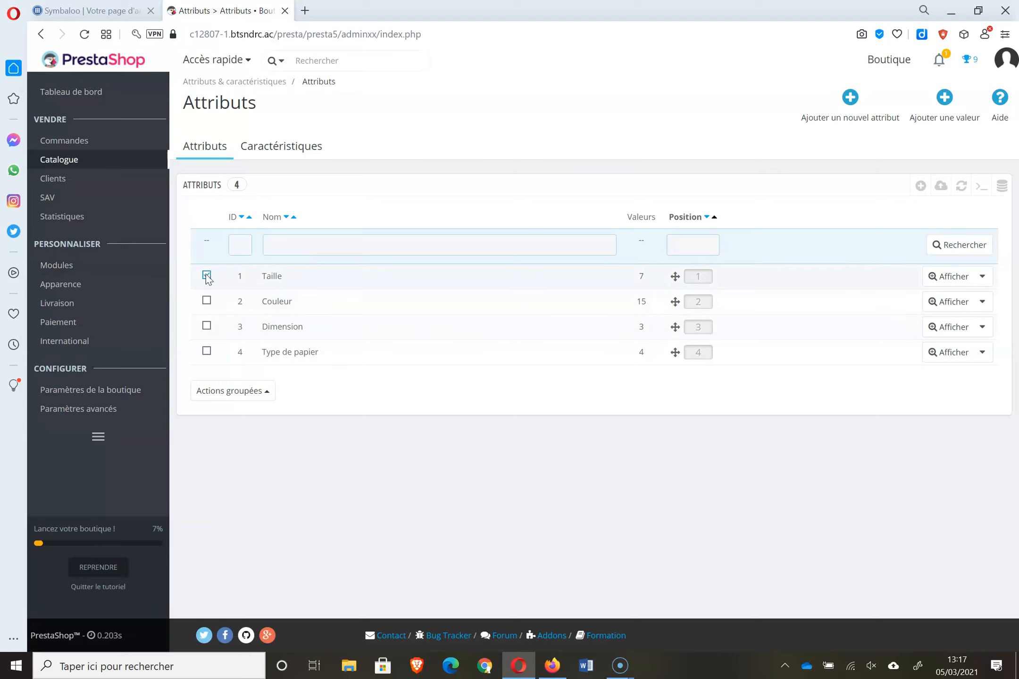
click(238, 391)
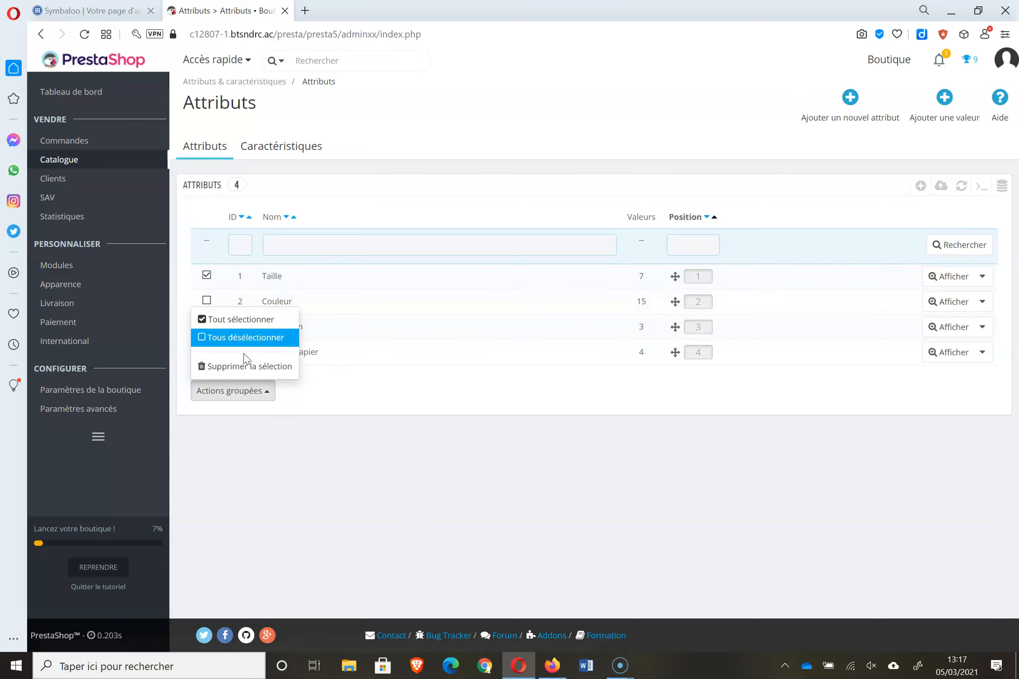
click(240, 366)
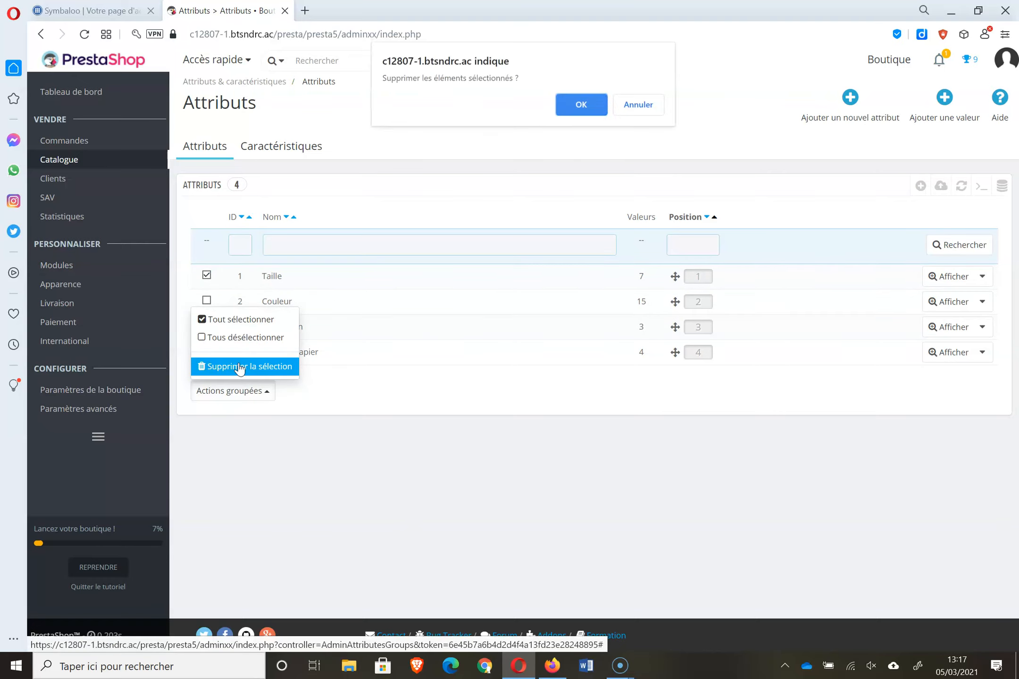
click(571, 106)
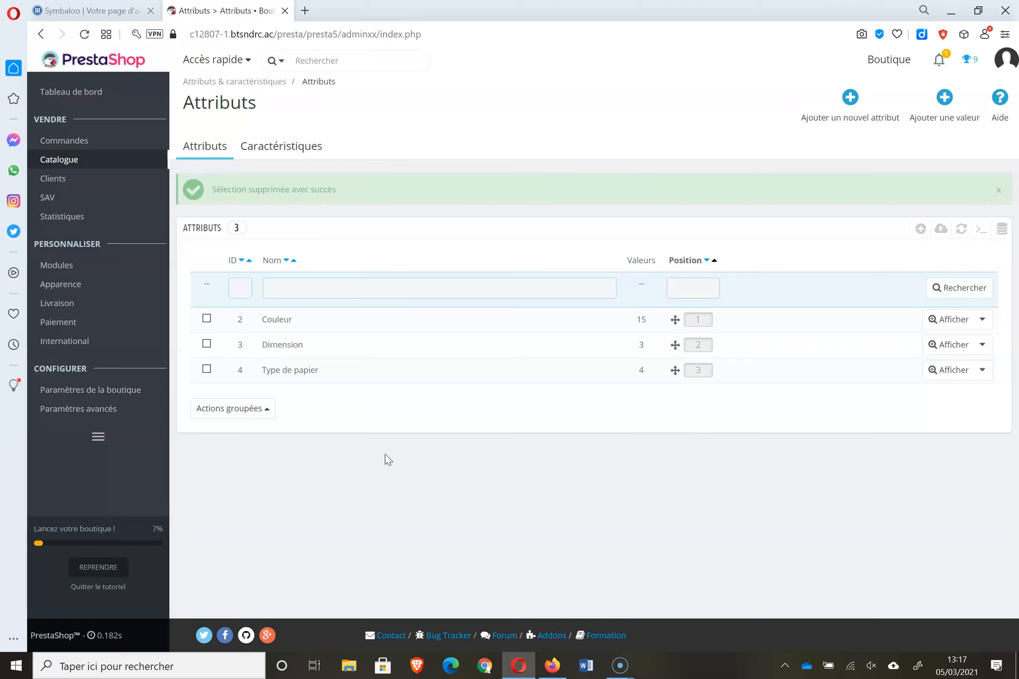
- Create a 'Contenance' attribute with public name Contenance, displayed as Liste déroulante
click(863, 108)
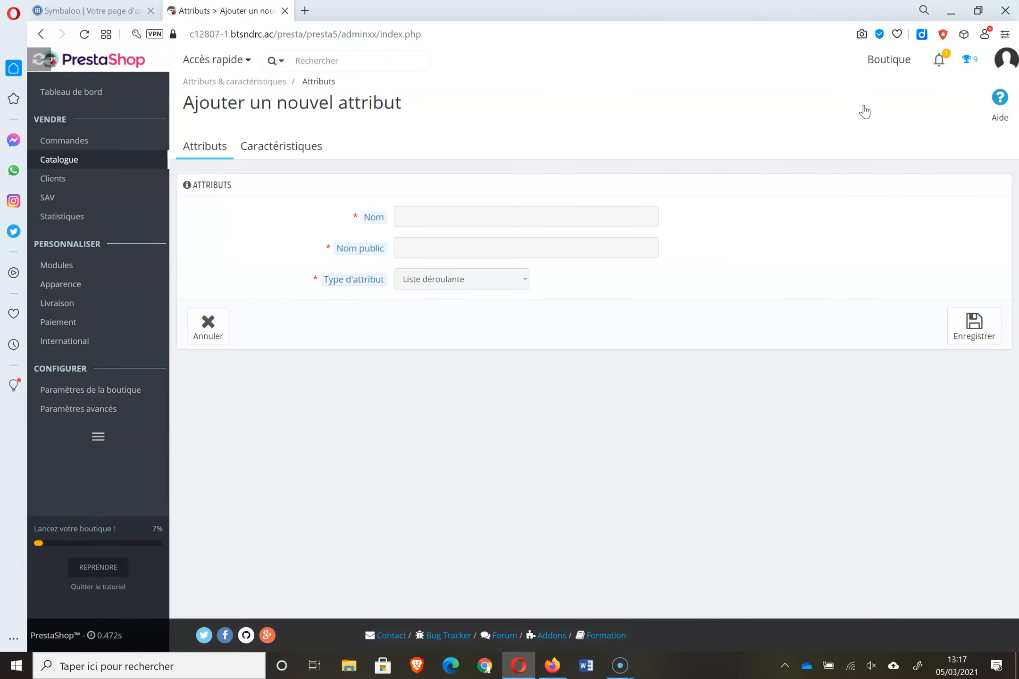
click(456, 216)
text(Contenance)
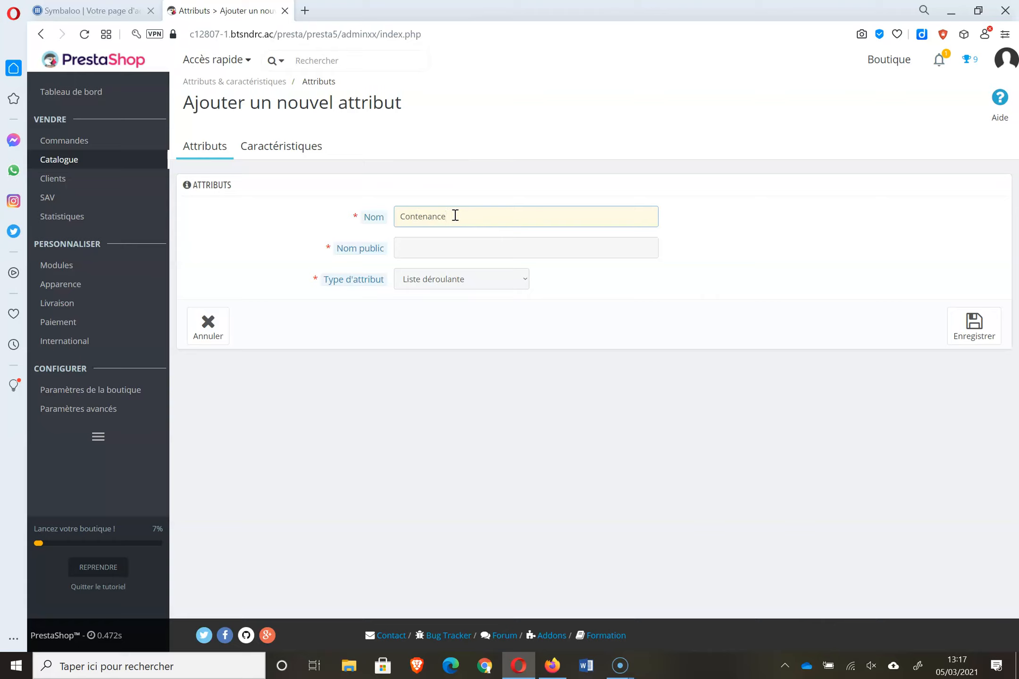
click(439, 242)
text(Contenance)
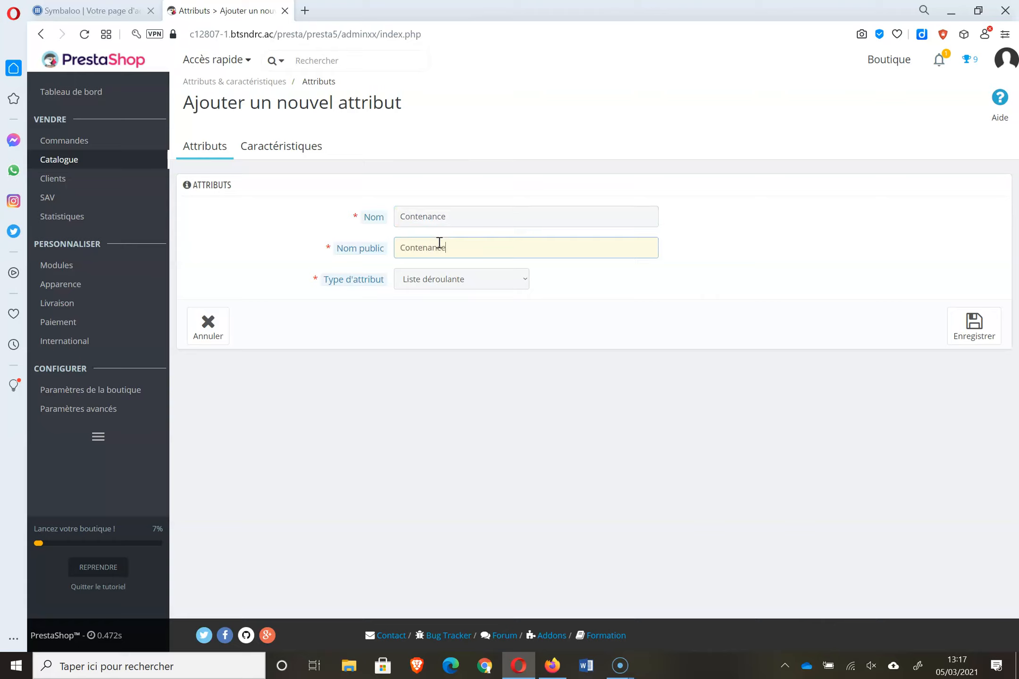
click(465, 269)
click(466, 282)
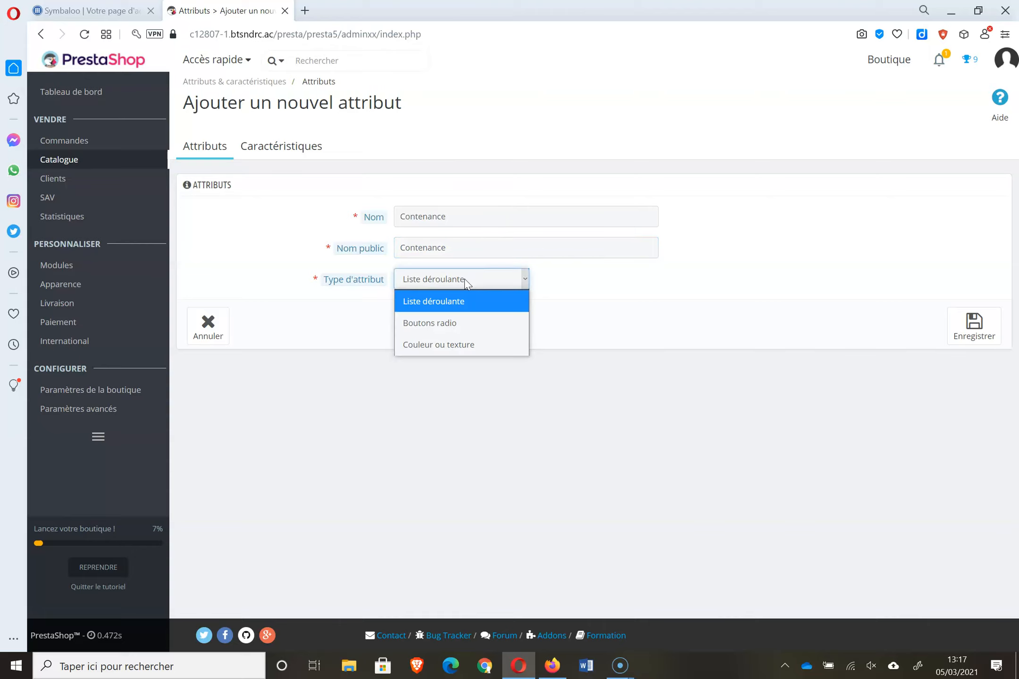
click(466, 282)
click(989, 342)
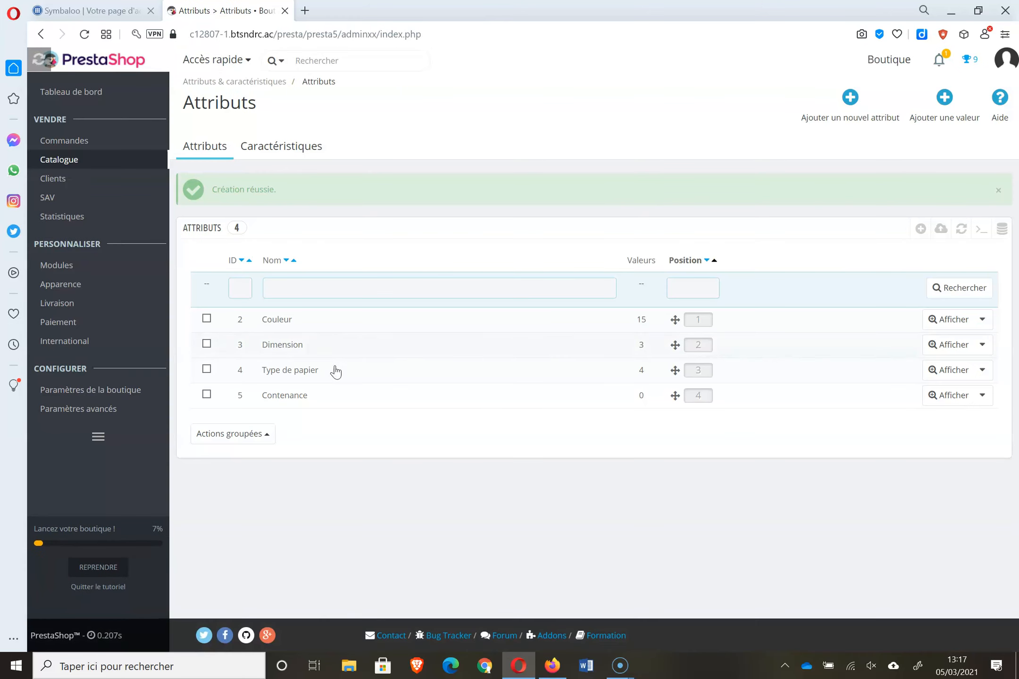
- Add the values 25 cl and 42 cl to Contenance and return to the attributes list
click(332, 398)
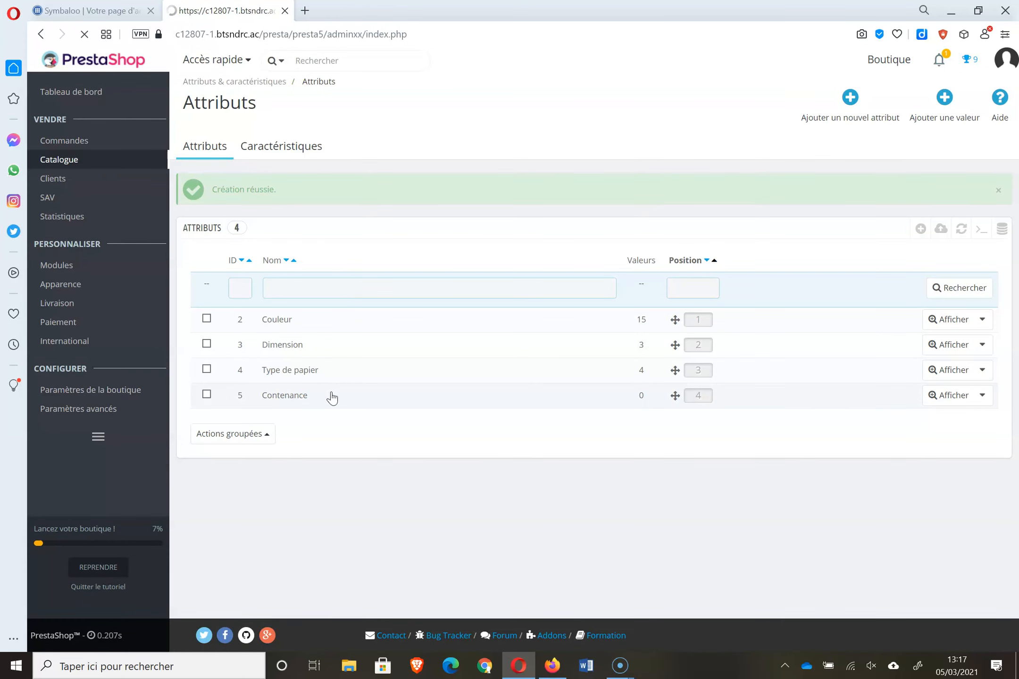
click(952, 116)
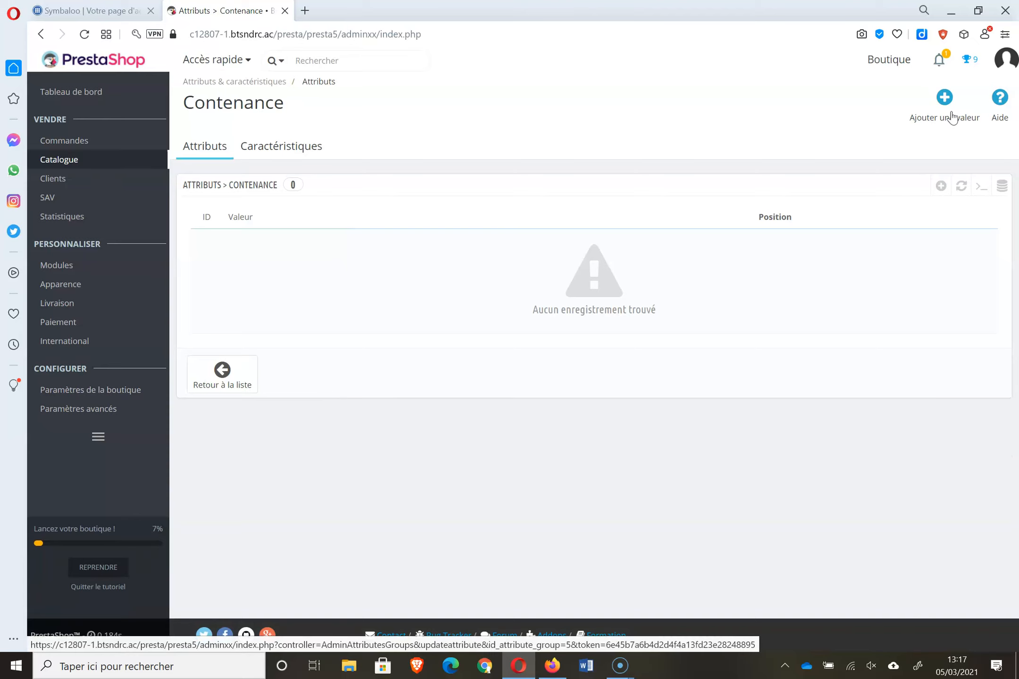
click(543, 240)
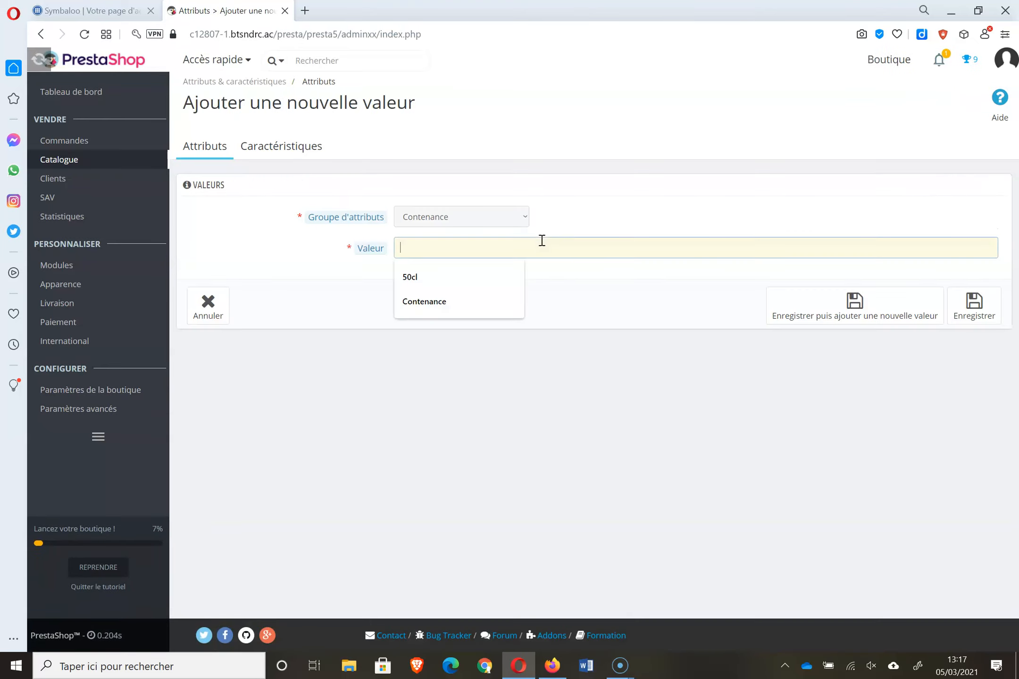
text(25 cl)
click(865, 303)
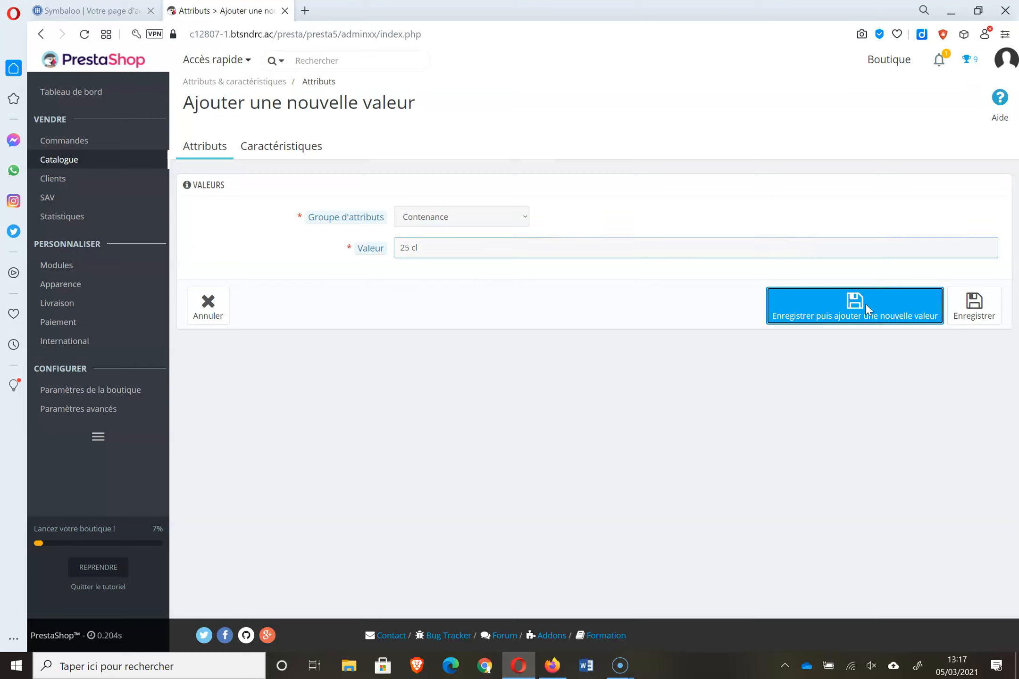
click(560, 289)
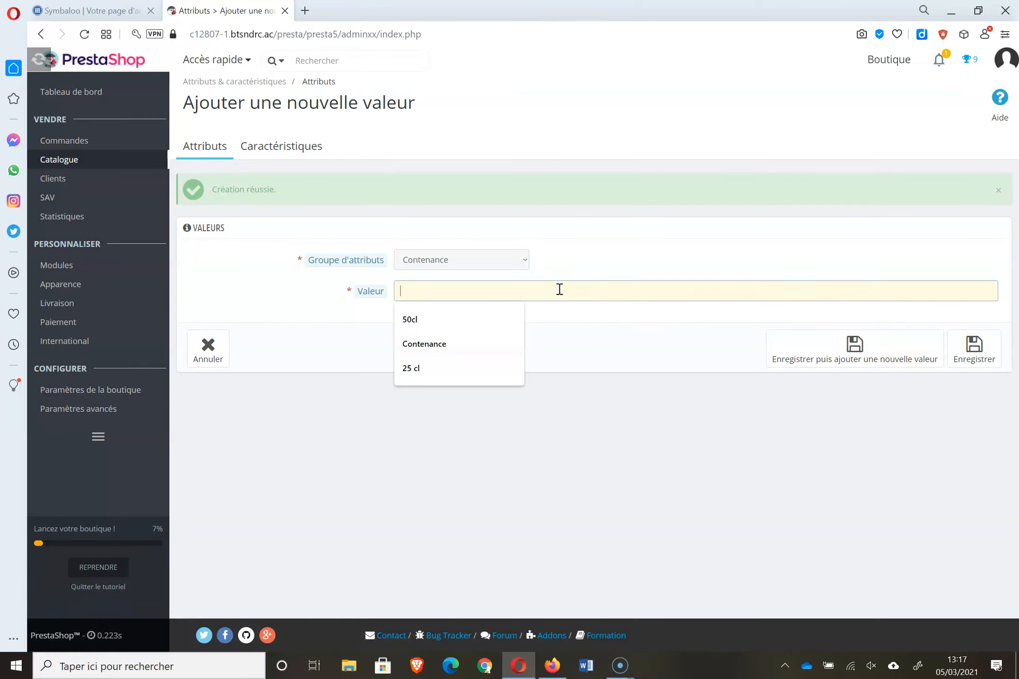
text(42 cl)
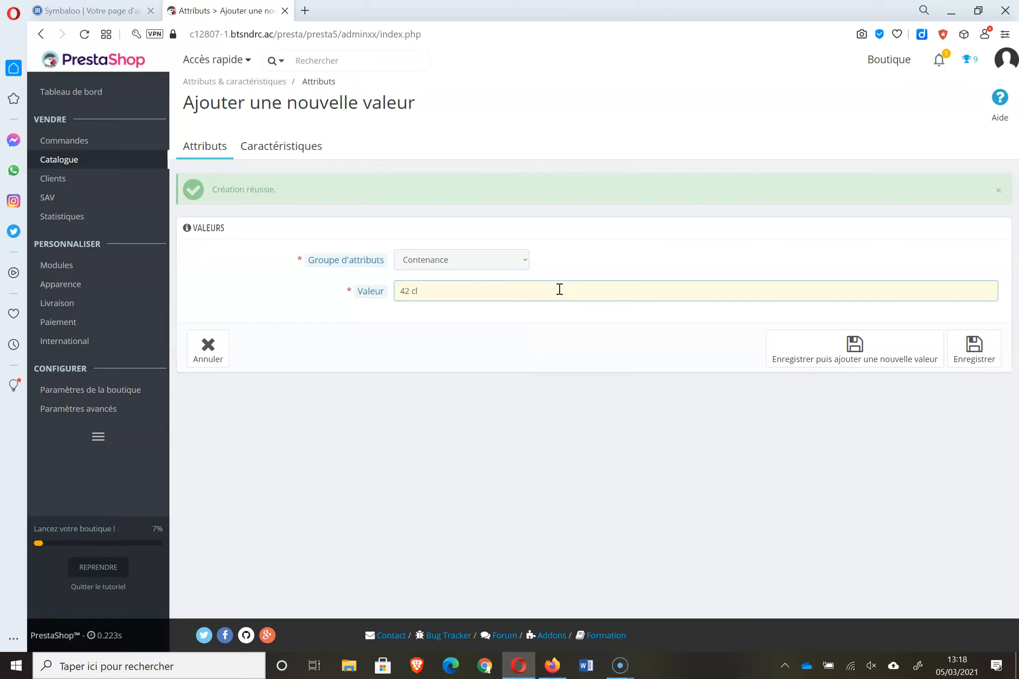
click(965, 371)
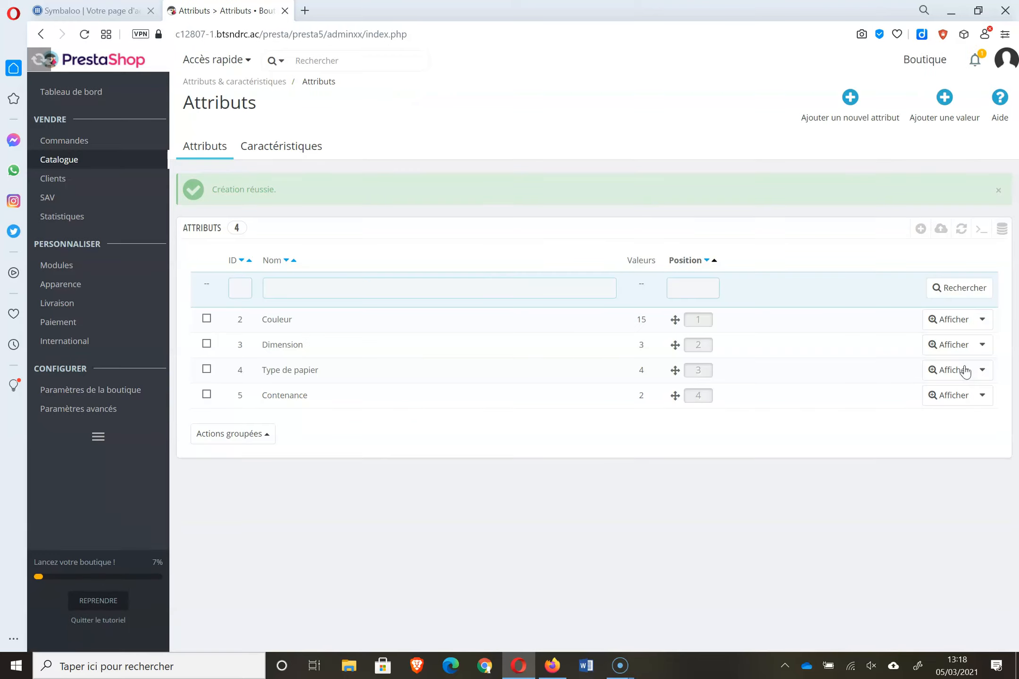
click(313, 400)
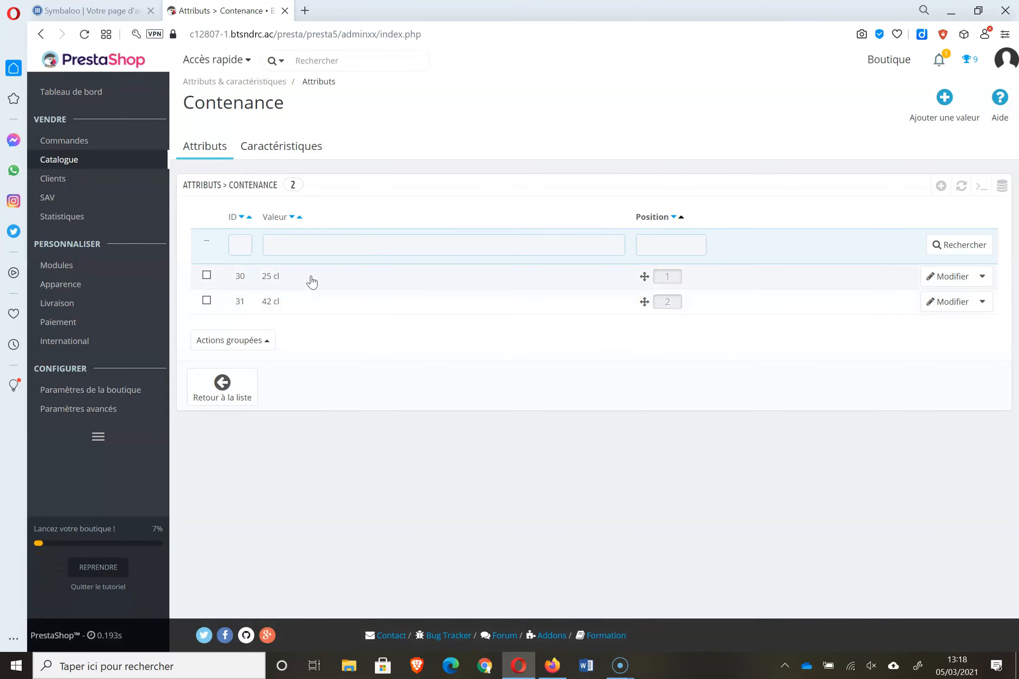
click(214, 147)
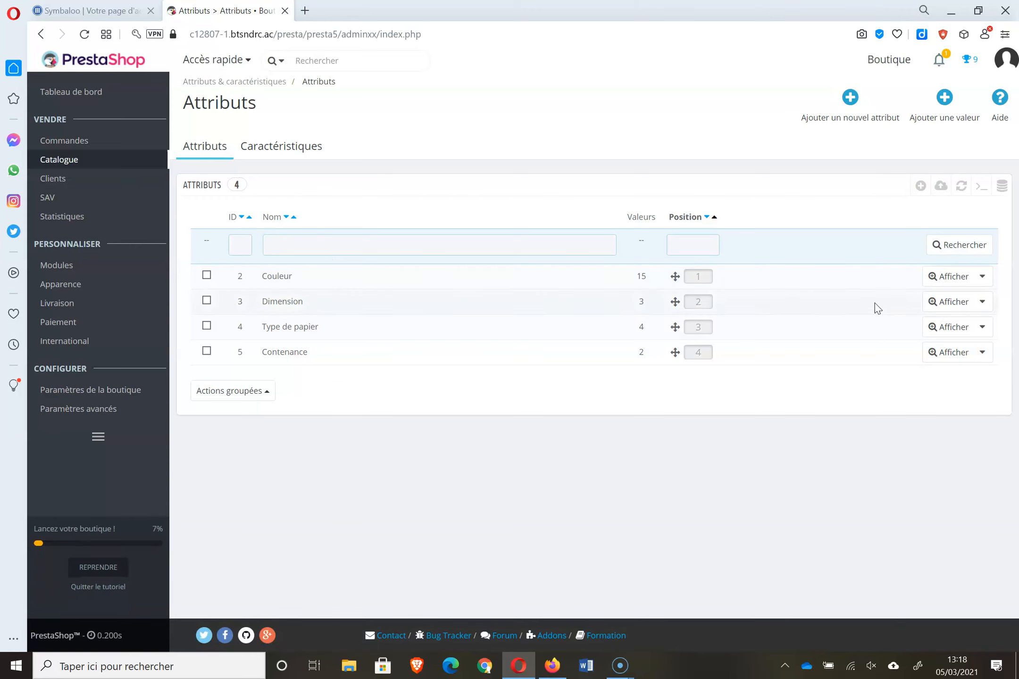
- Add the Couleur value 'Ver fluo' with swatch colour #51ff24 and confirm it appears in the list
click(951, 278)
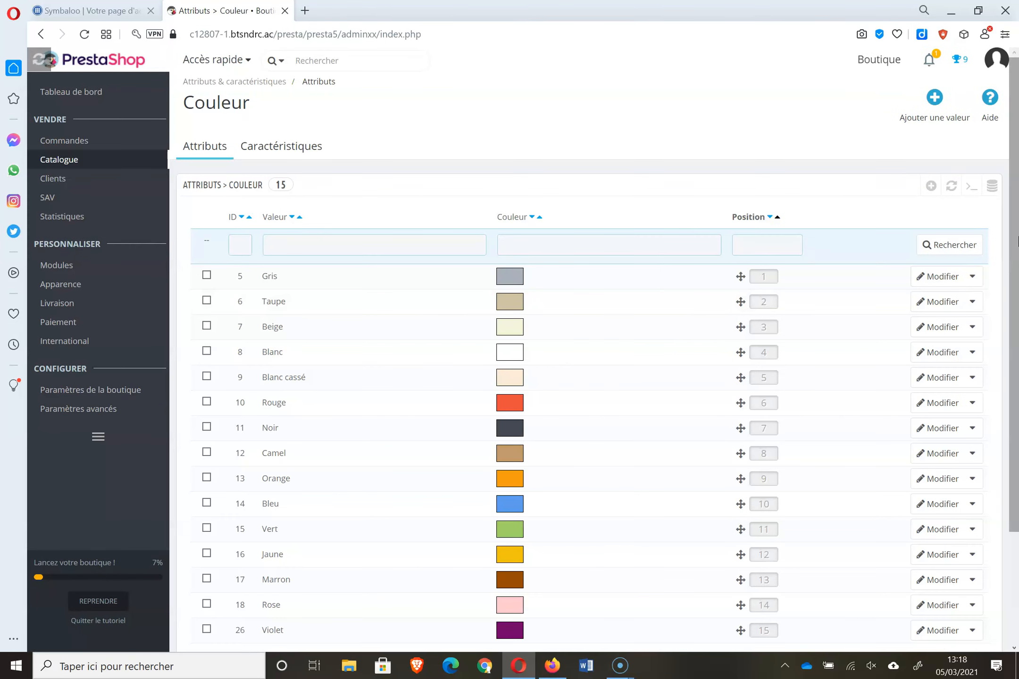
scroll(1014, 445, down, 3)
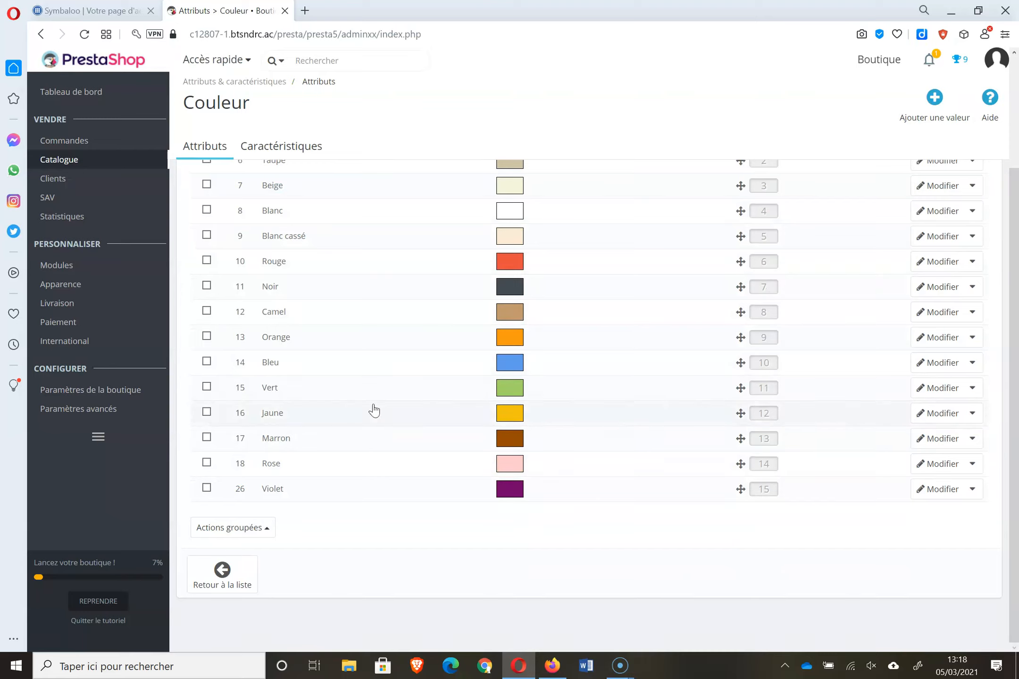
click(935, 99)
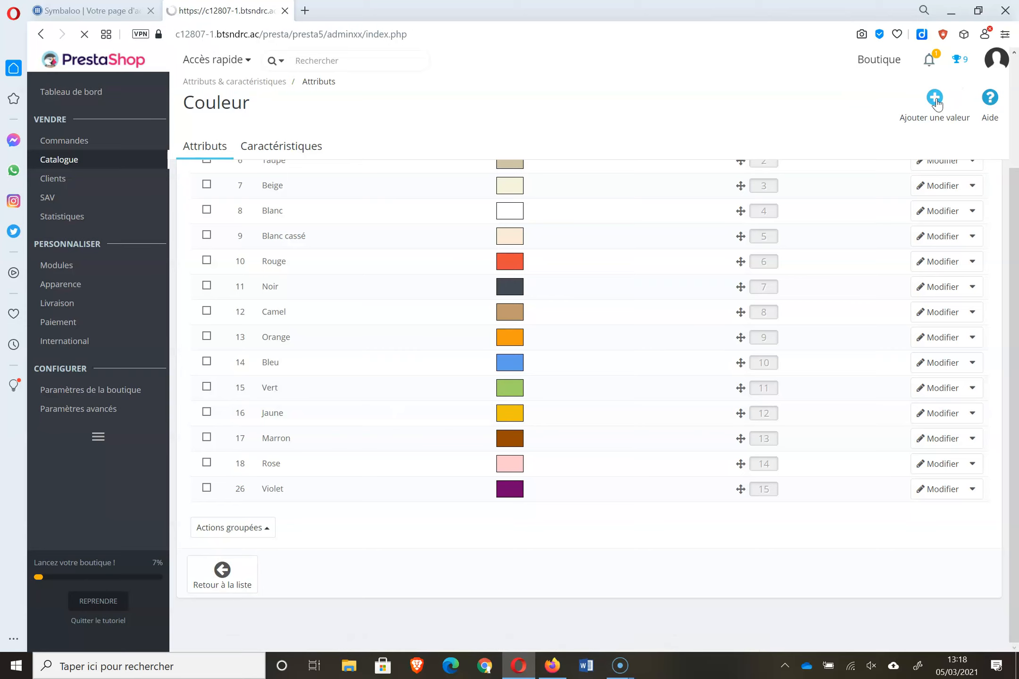
click(442, 250)
text(Ver fluo)
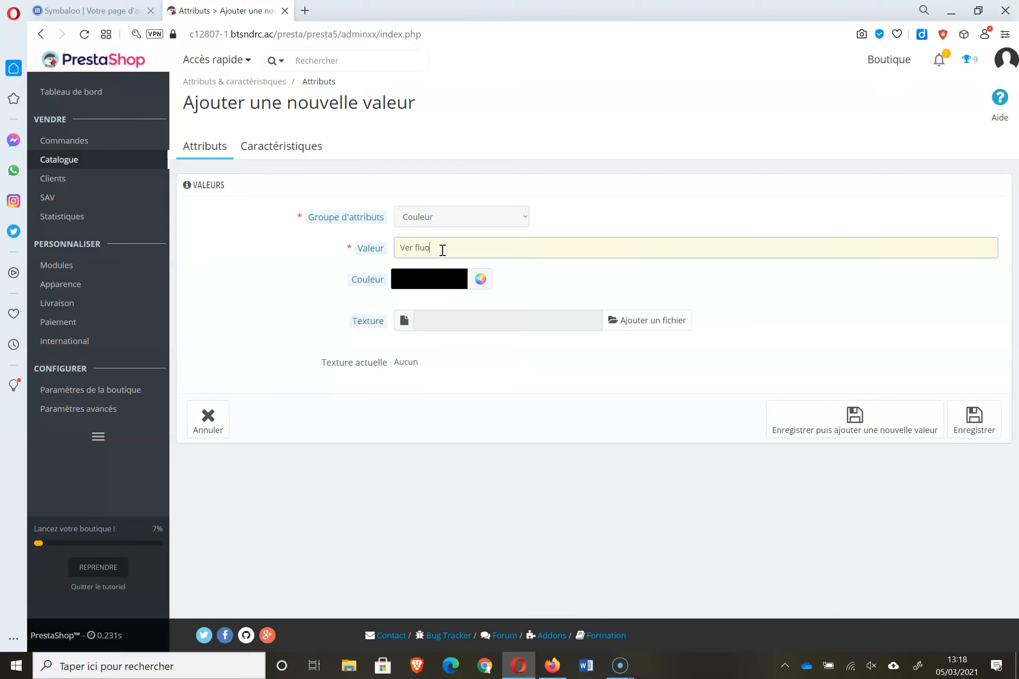
click(480, 279)
click(503, 325)
click(509, 328)
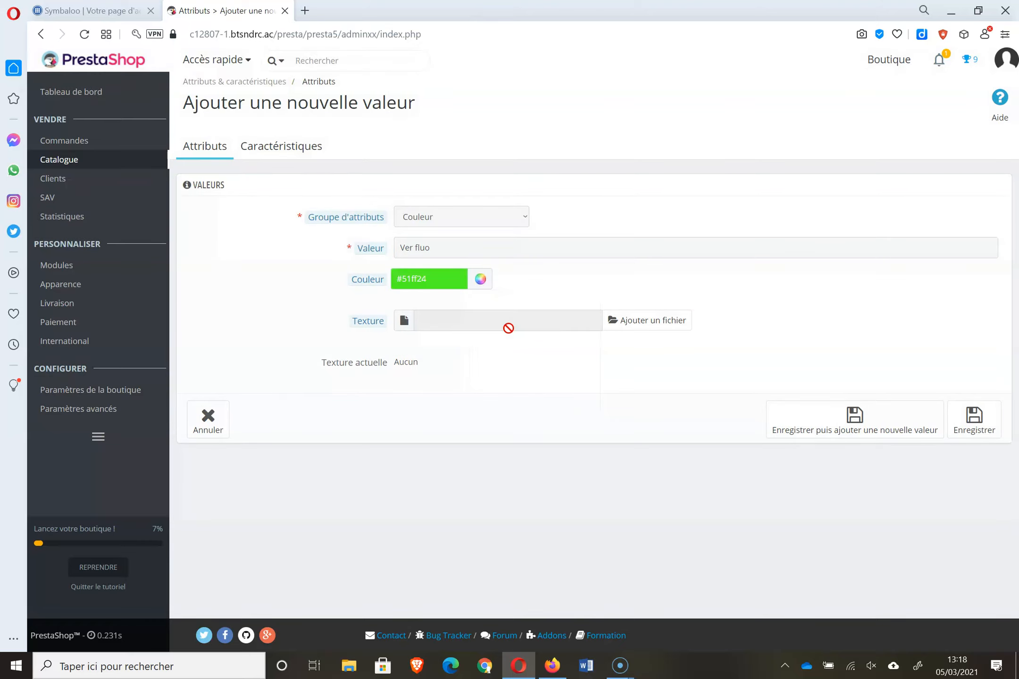
click(971, 420)
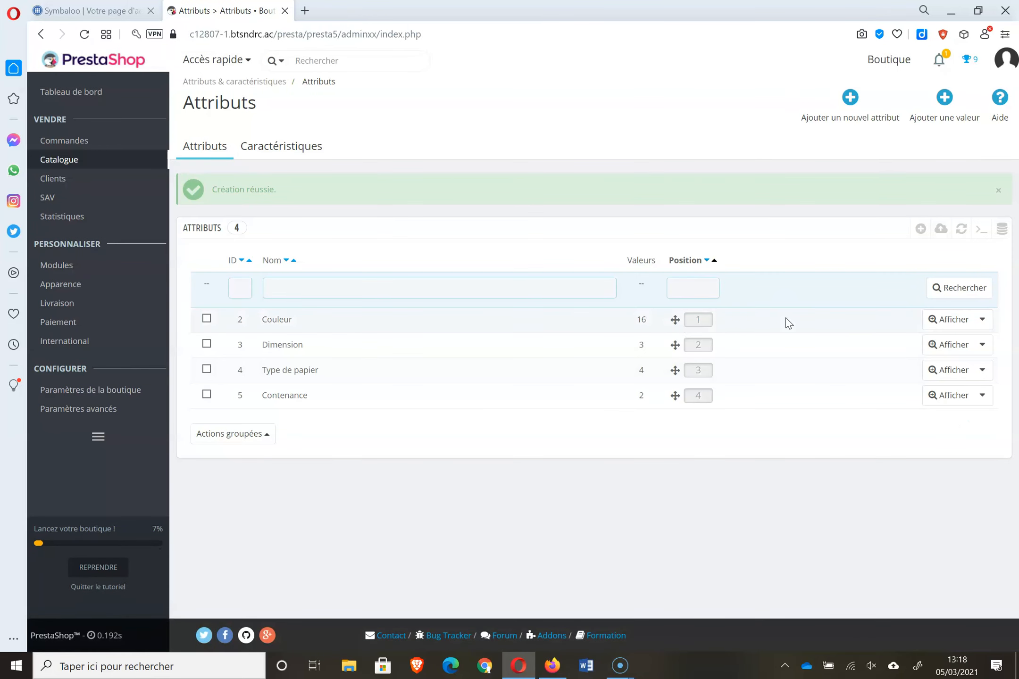
click(948, 319)
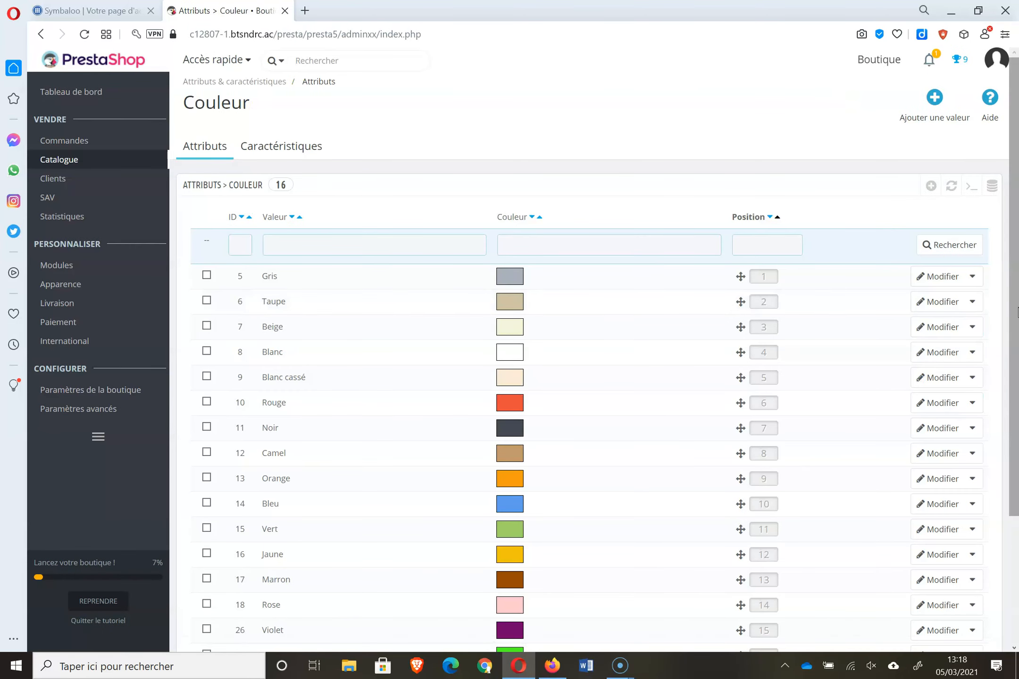
scroll(450, 511, down, 3)
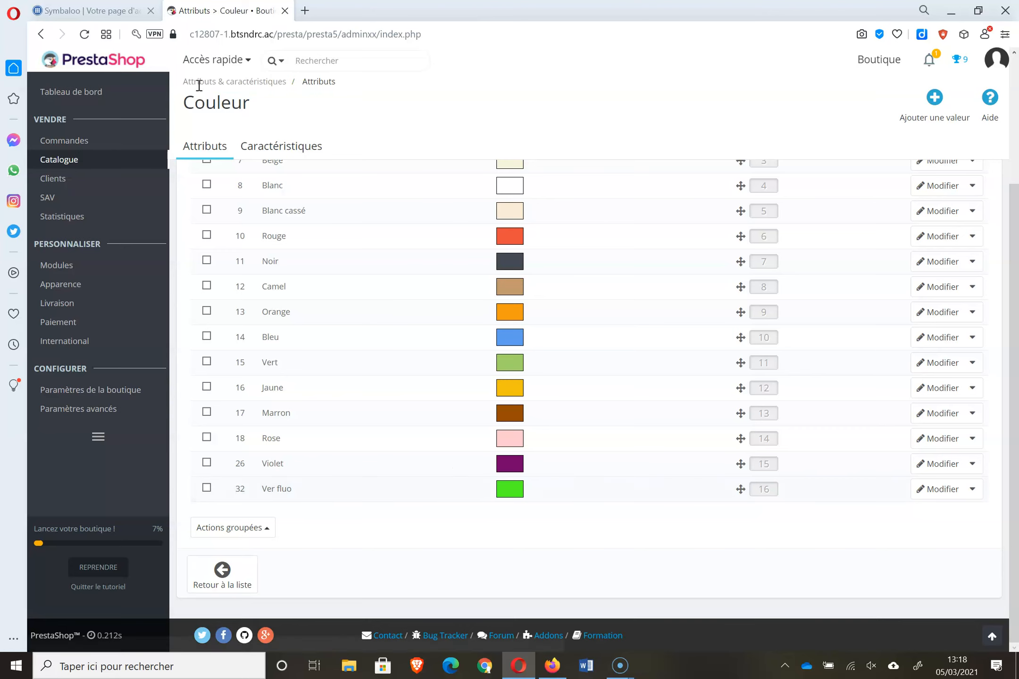
- Open Mug New-York from the product list and set it to 'Produit avec déclinaisons'
mouse_move(72, 160)
click(211, 161)
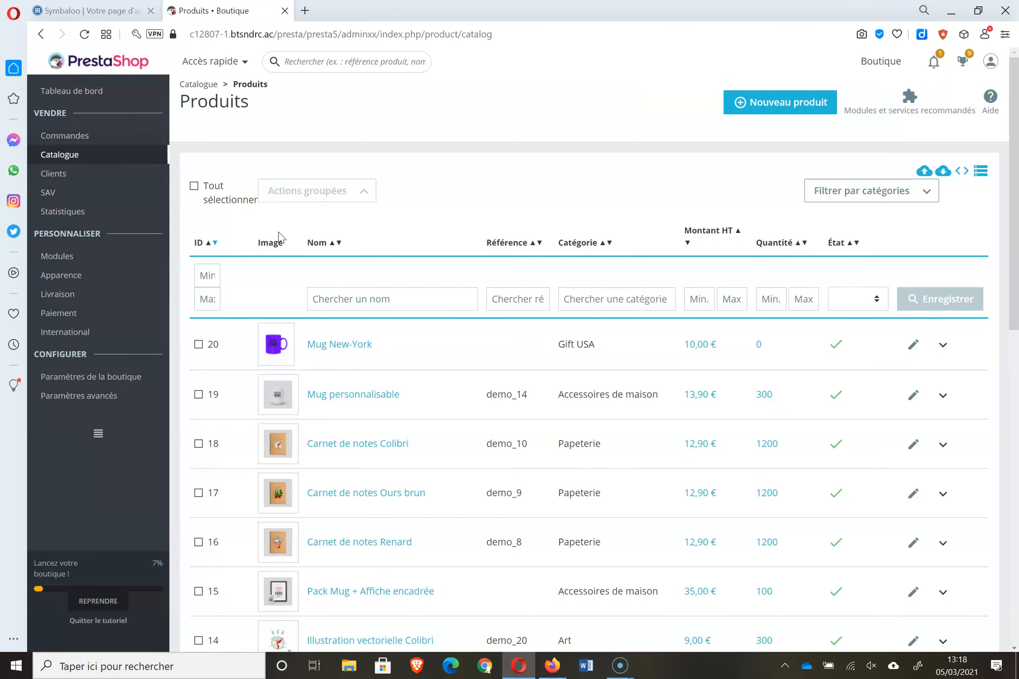
click(345, 348)
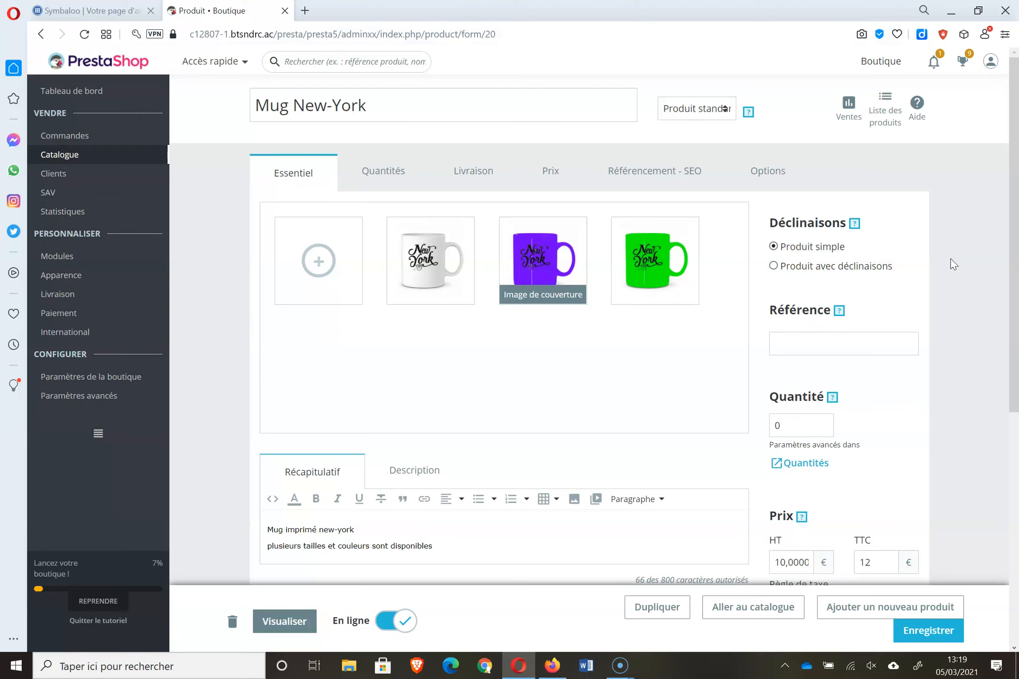
click(874, 268)
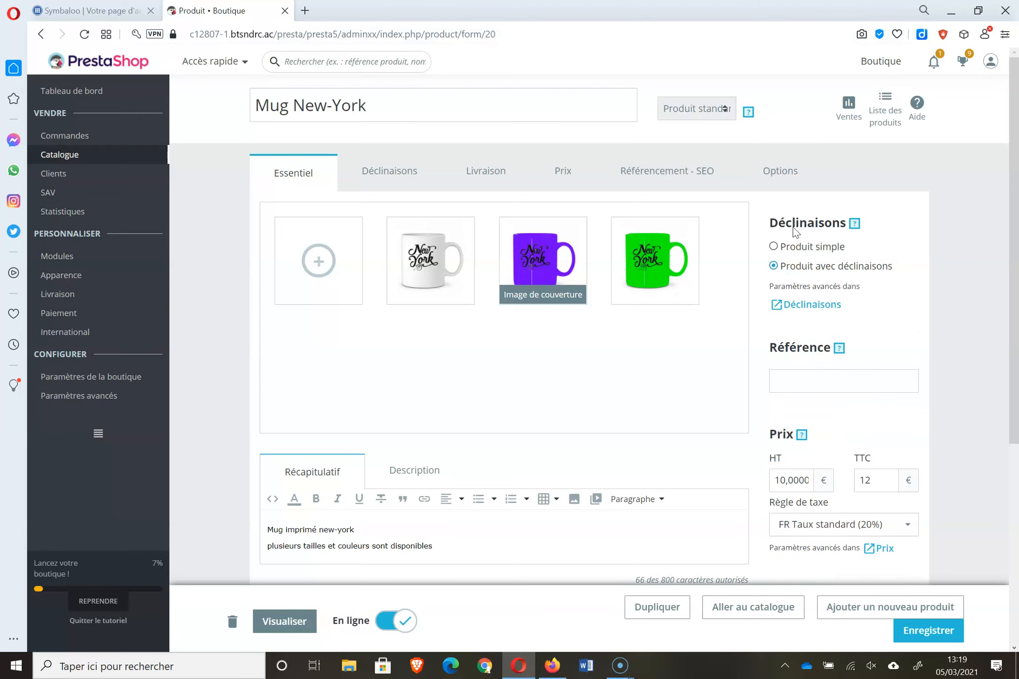
- Open the combinations section and tick Contenance values 25 cl and 42 cl
scroll(467, 226, down, 1)
click(391, 165)
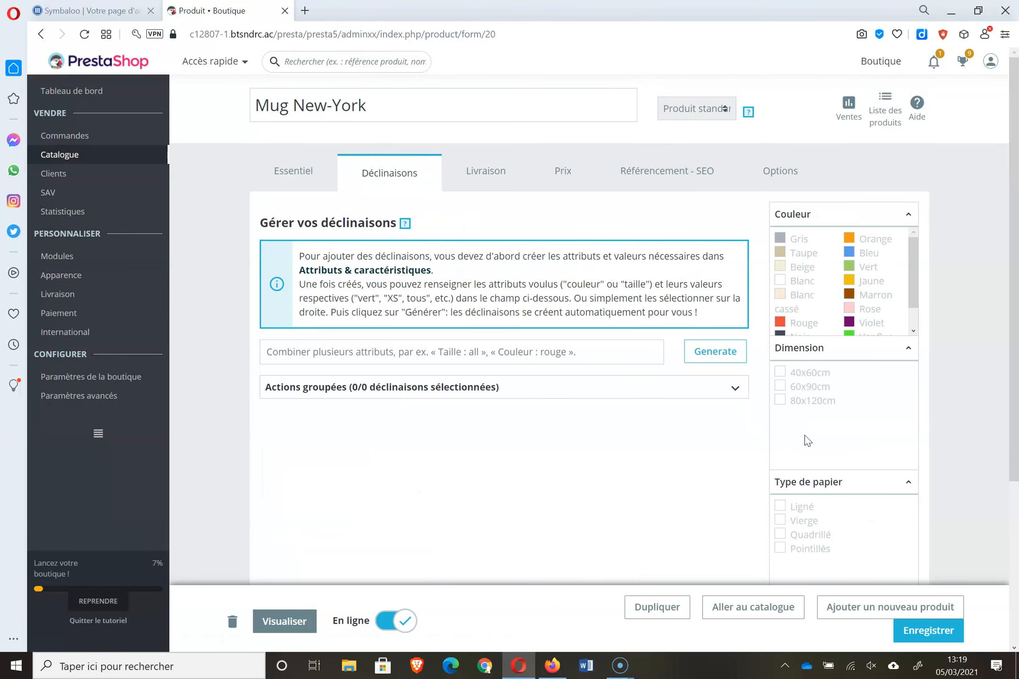
drag(1015, 308, 1012, 491)
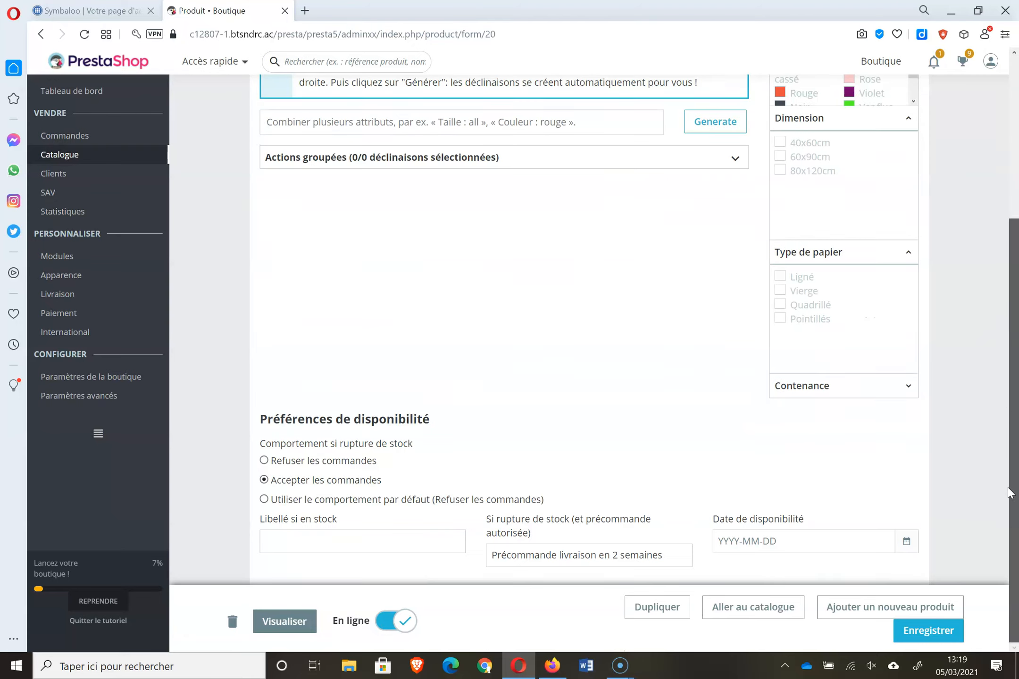
click(908, 391)
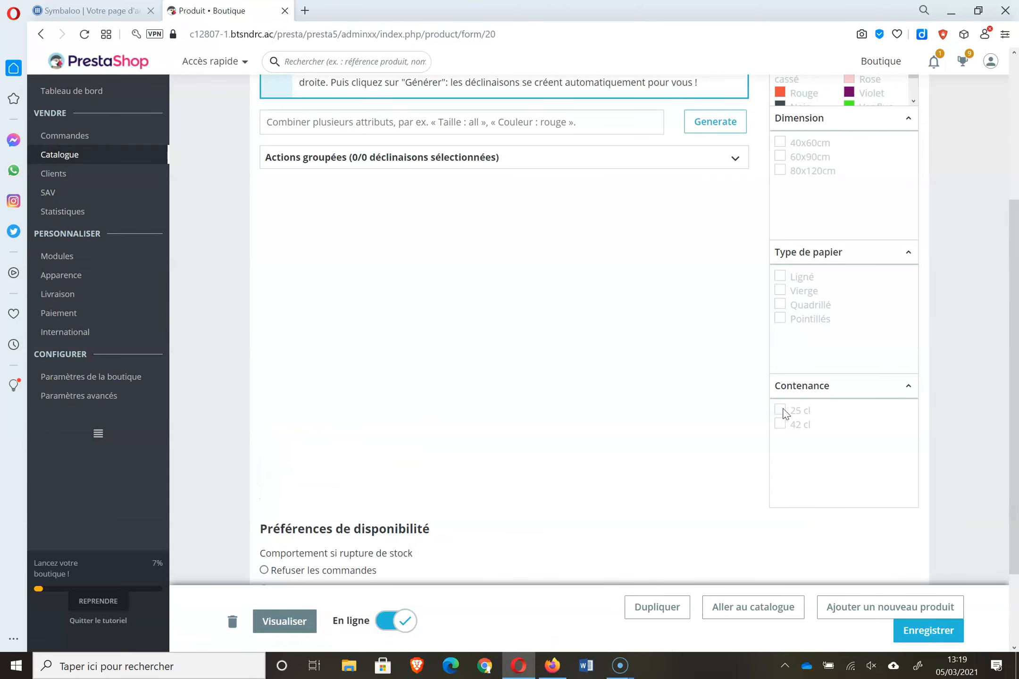
click(781, 410)
click(782, 424)
click(782, 425)
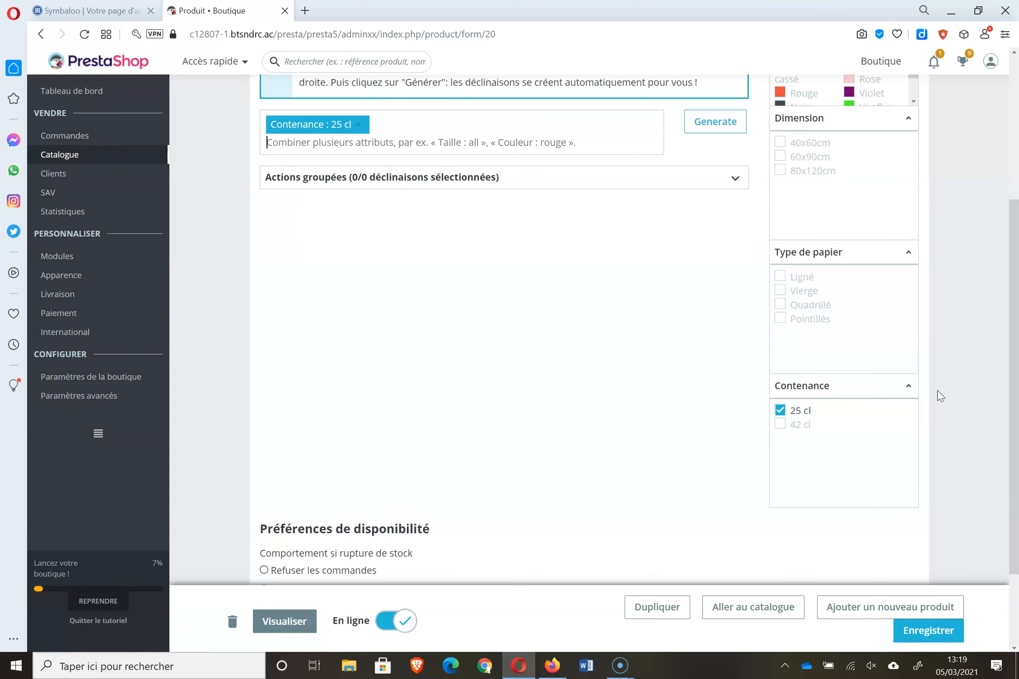
click(781, 425)
- Tick Couleur values Ver fluo, Blanc and Violet and generate the combinations
scroll(1017, 354, up, 2)
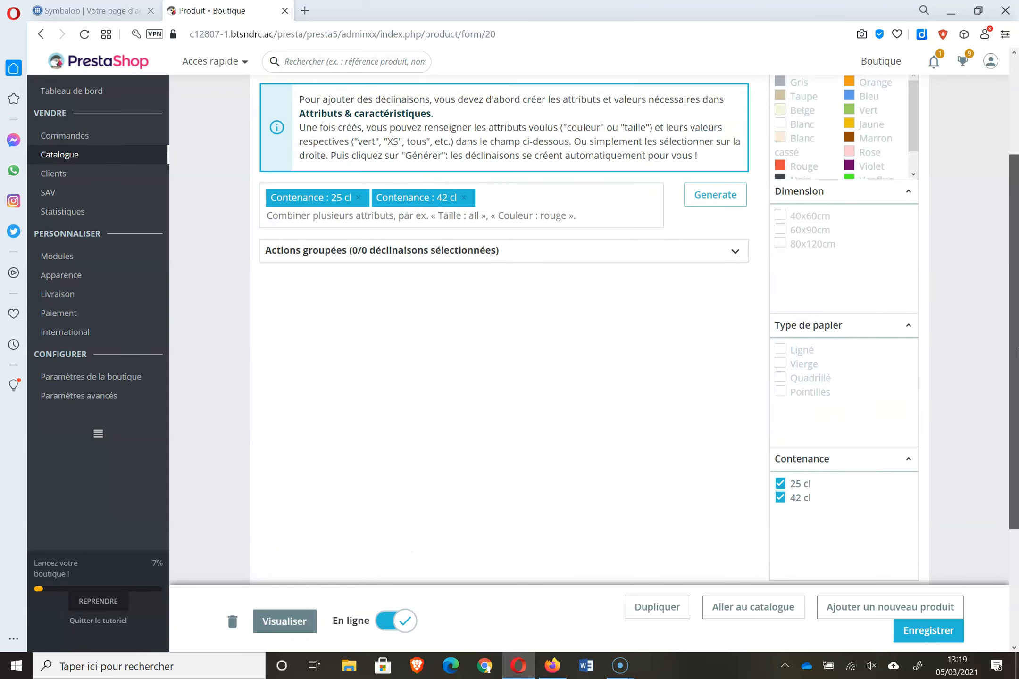
scroll(1017, 354, up, 2)
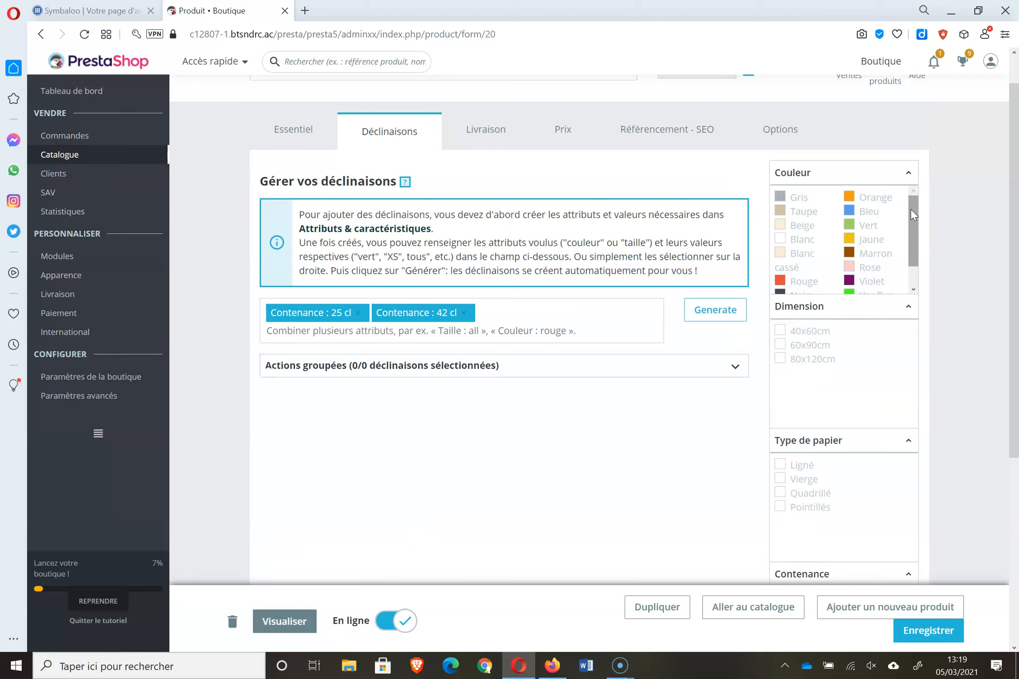
drag(912, 215, 913, 232)
click(857, 269)
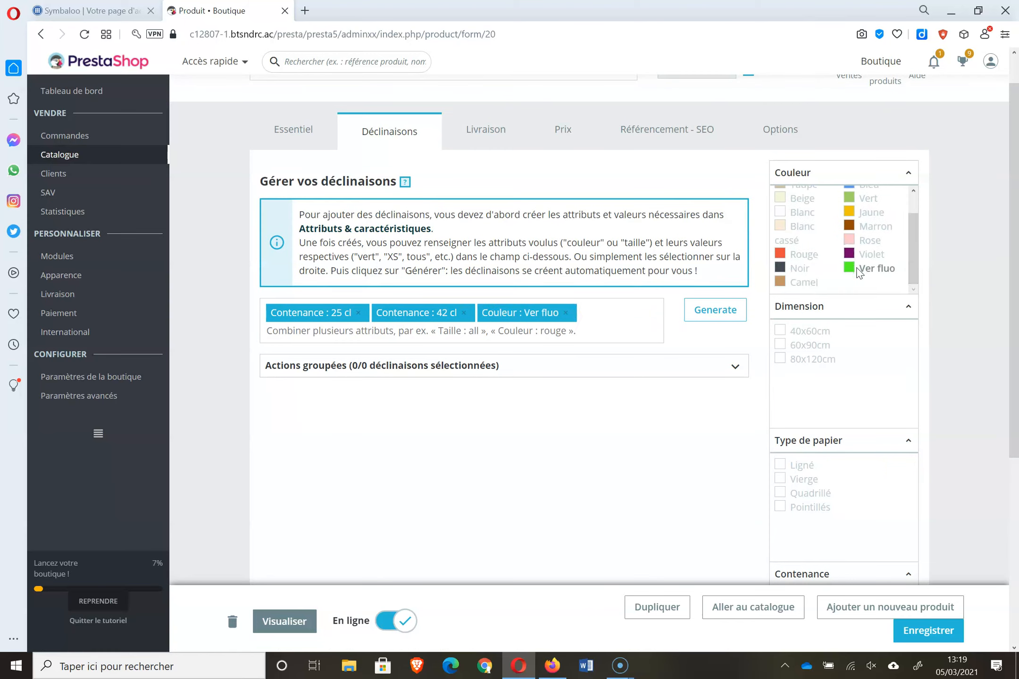
click(800, 219)
click(879, 255)
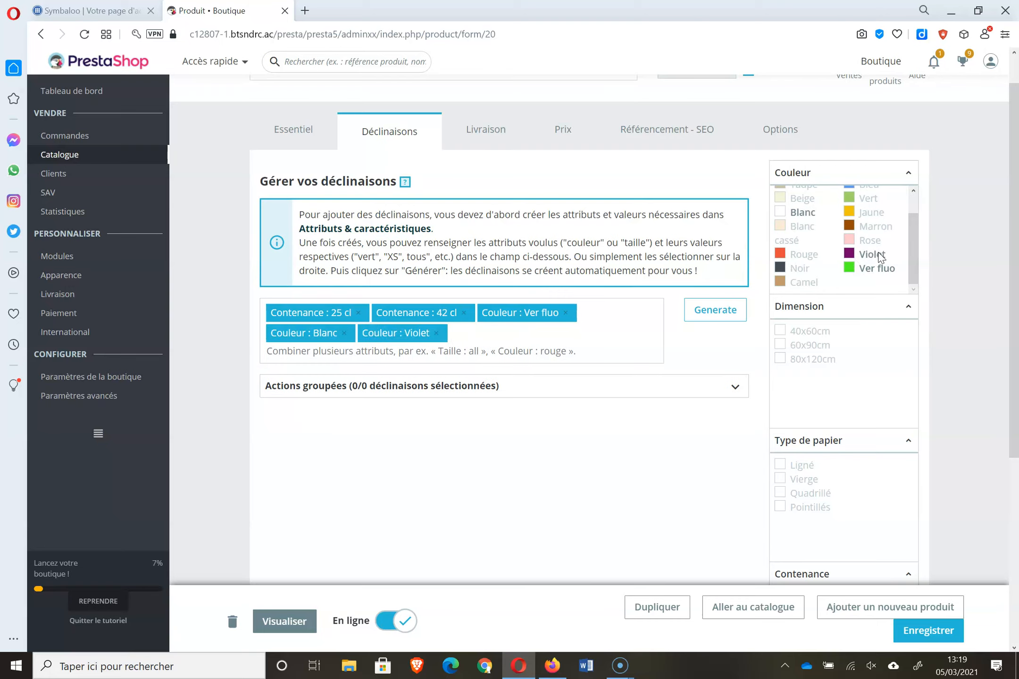
click(691, 311)
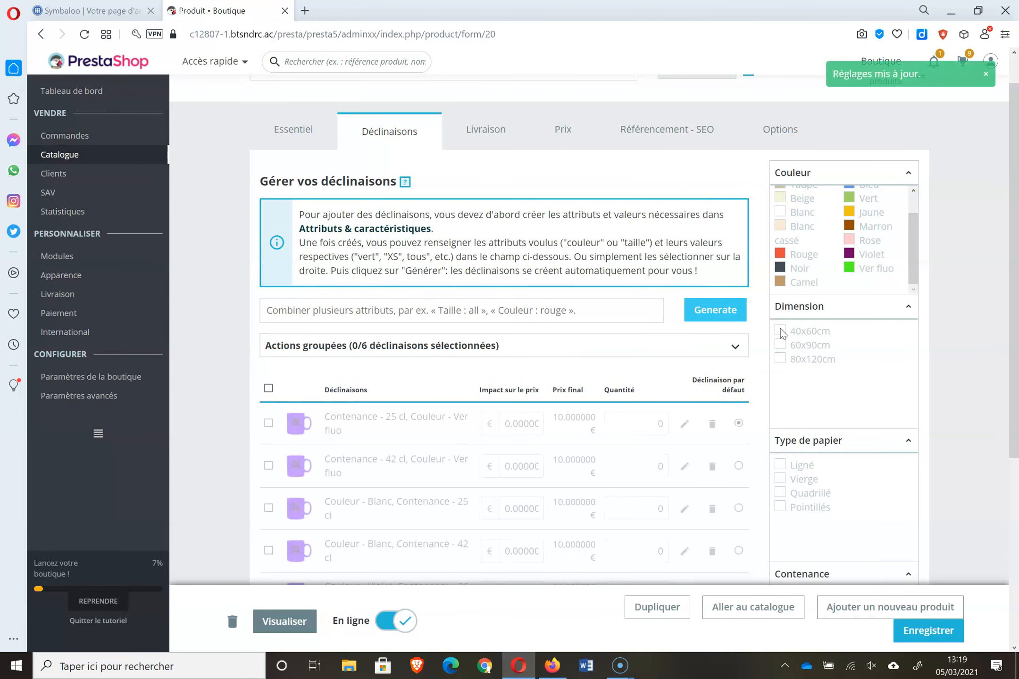
drag(1015, 175, 1018, 272)
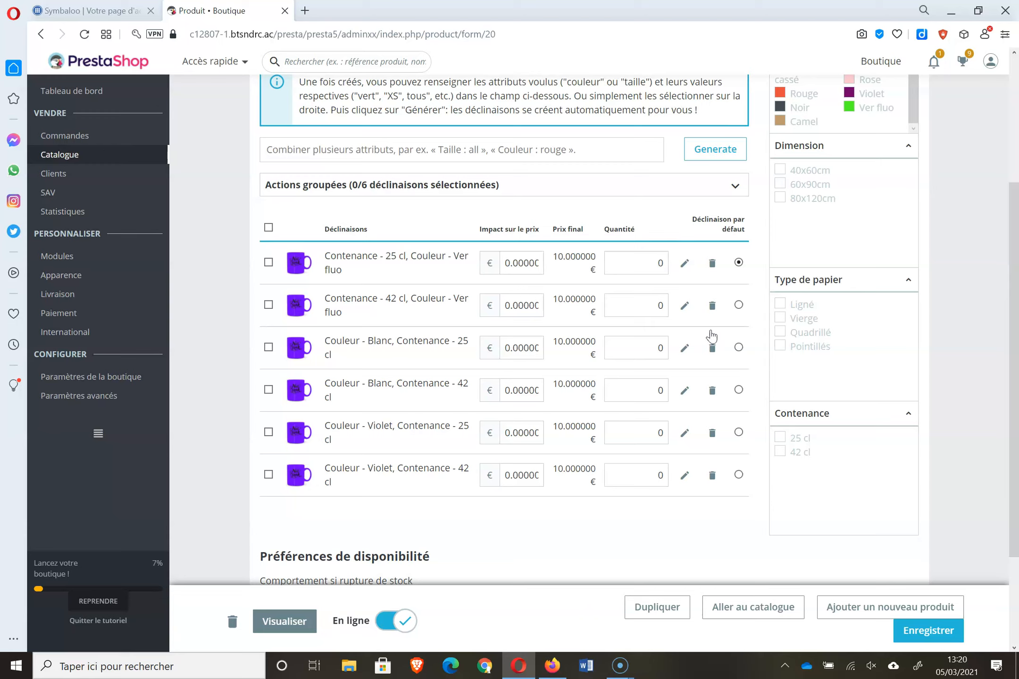
click(517, 265)
scroll(1013, 368, up, 3)
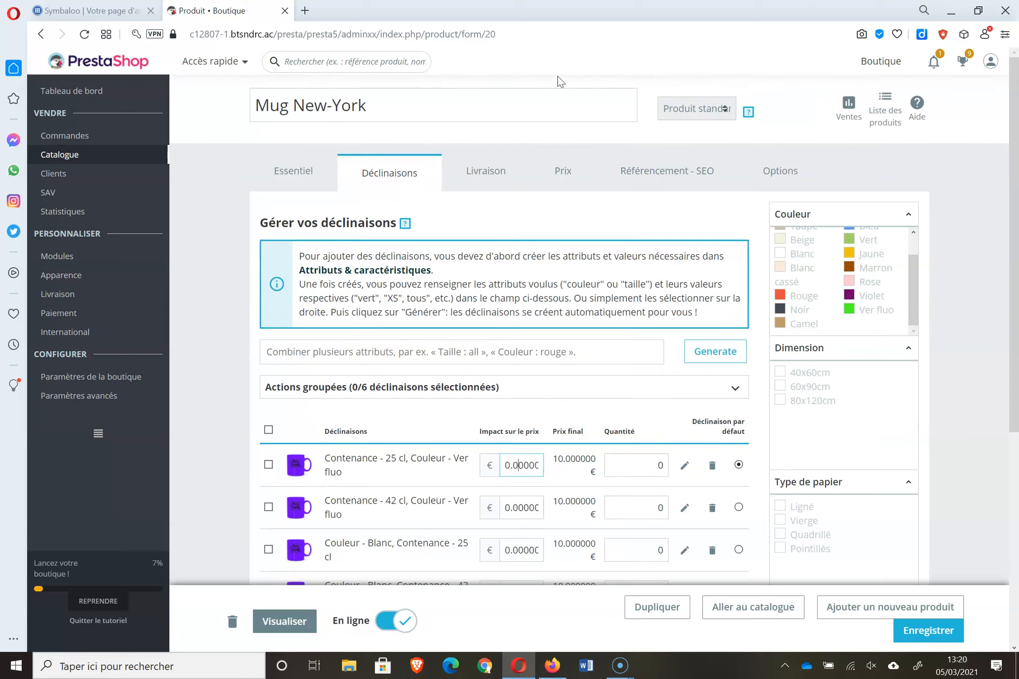
click(563, 188)
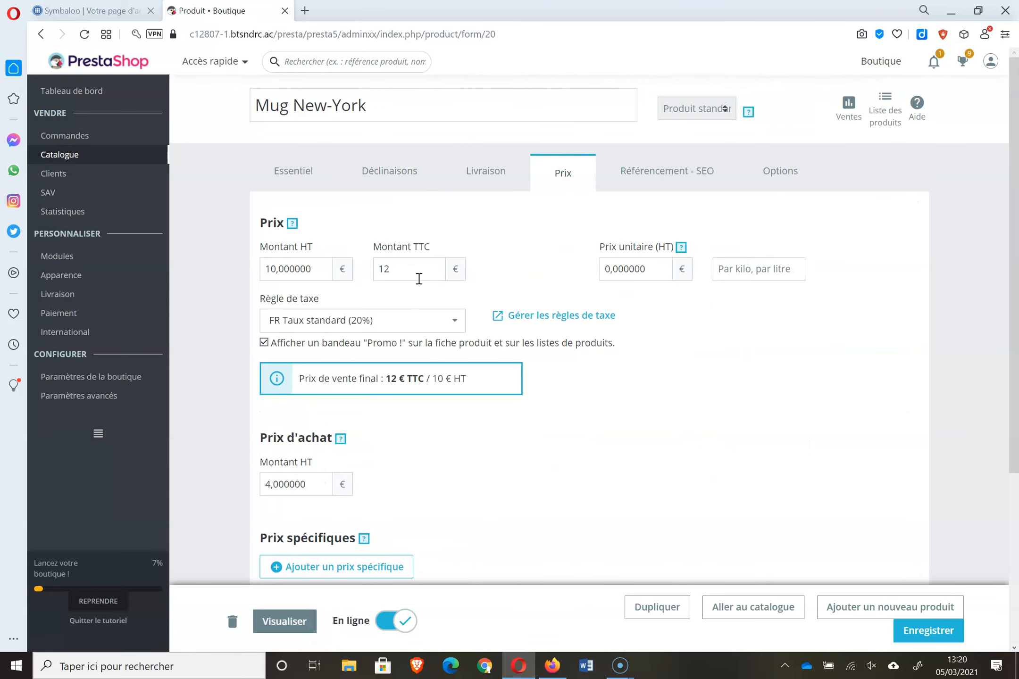
click(489, 174)
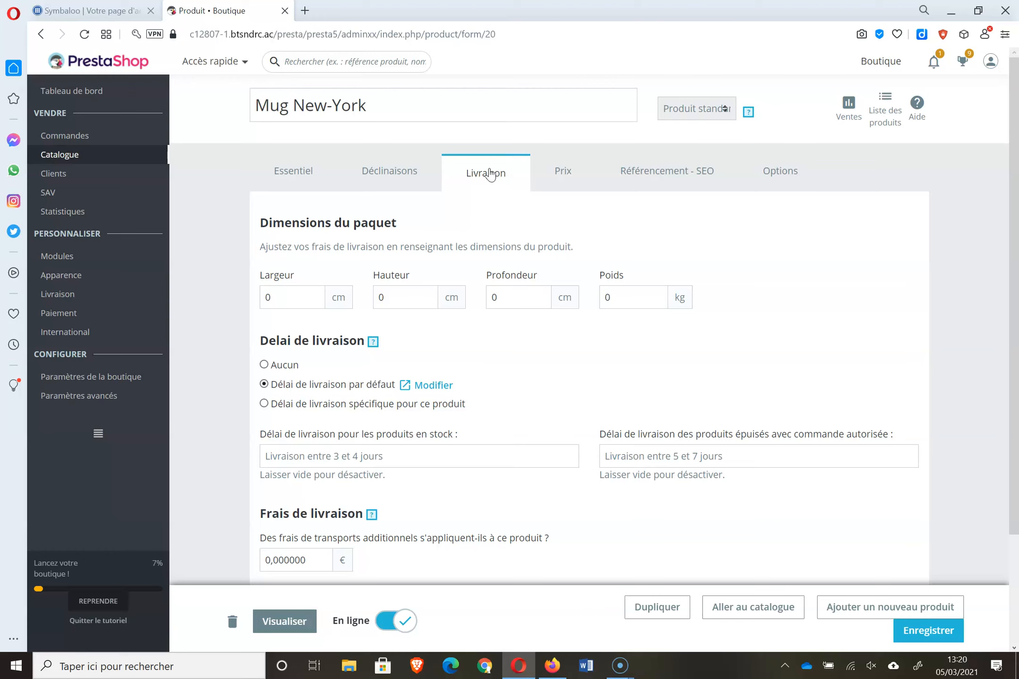
click(384, 173)
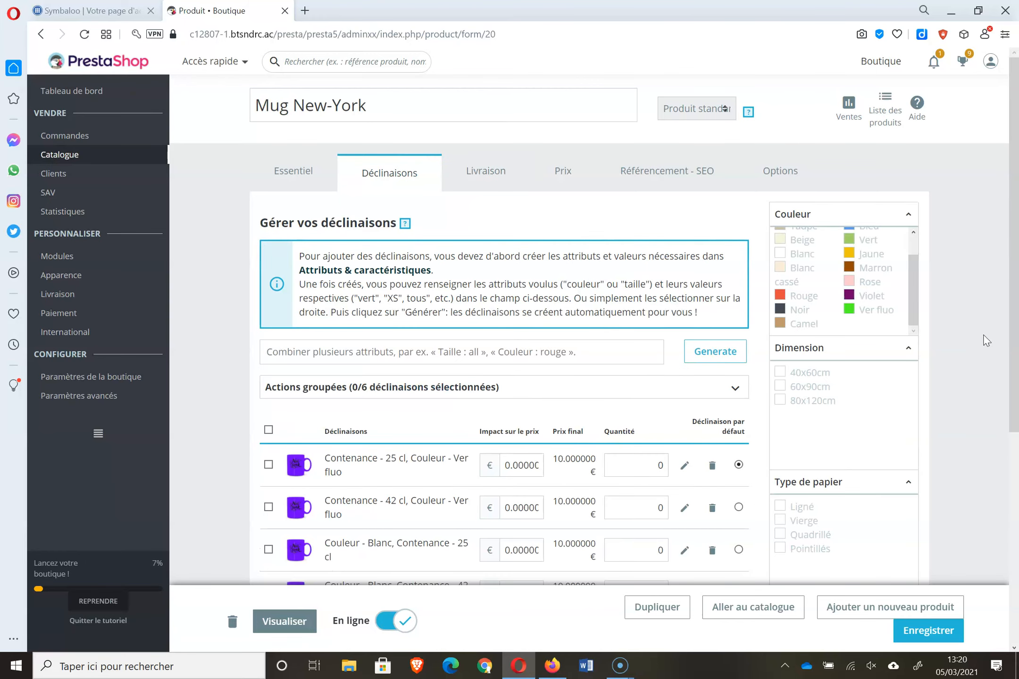
scroll(1008, 336, down, 2)
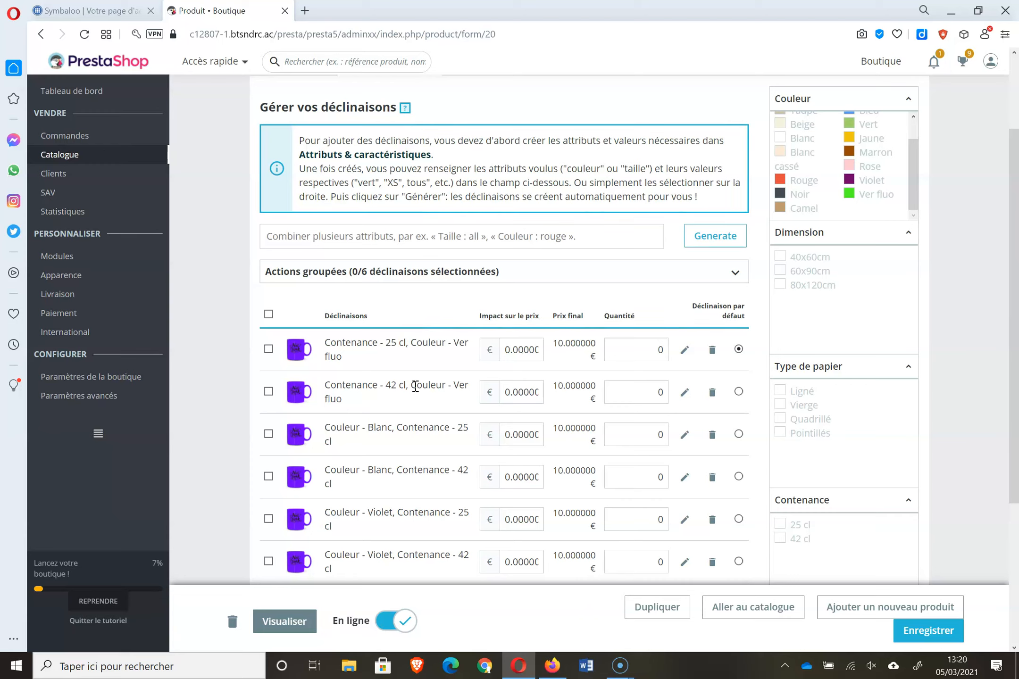
- Enter a 16 € price impact for 42 cl Vert fluo and clear the 42 cl Violet impact field
double_click(524, 392)
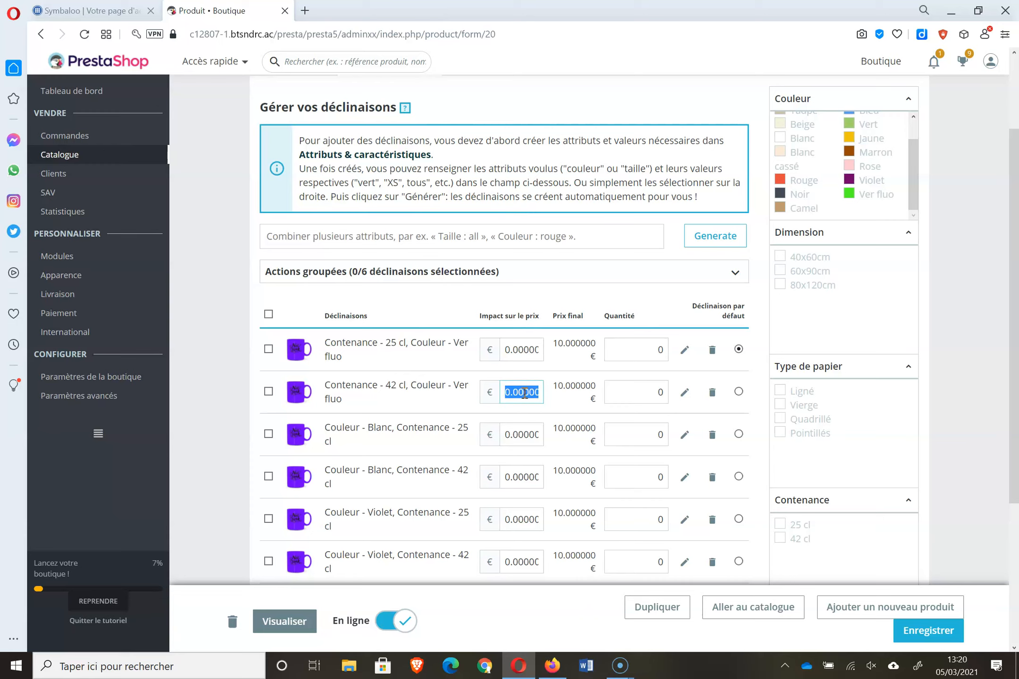
text(16)
click(523, 442)
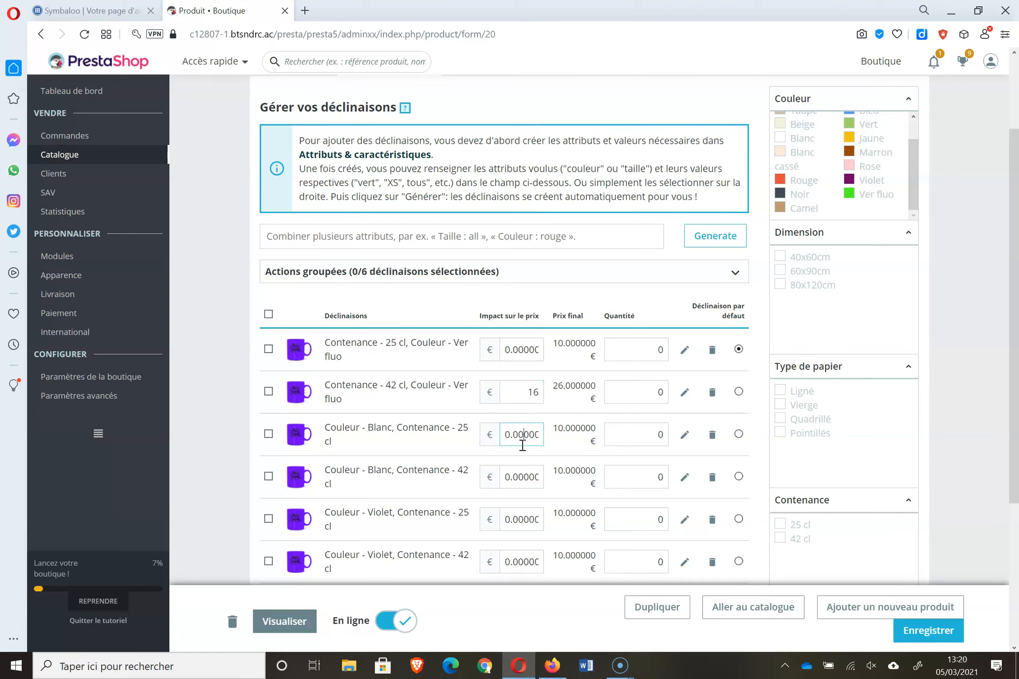
drag(1012, 289, 1010, 346)
click(524, 476)
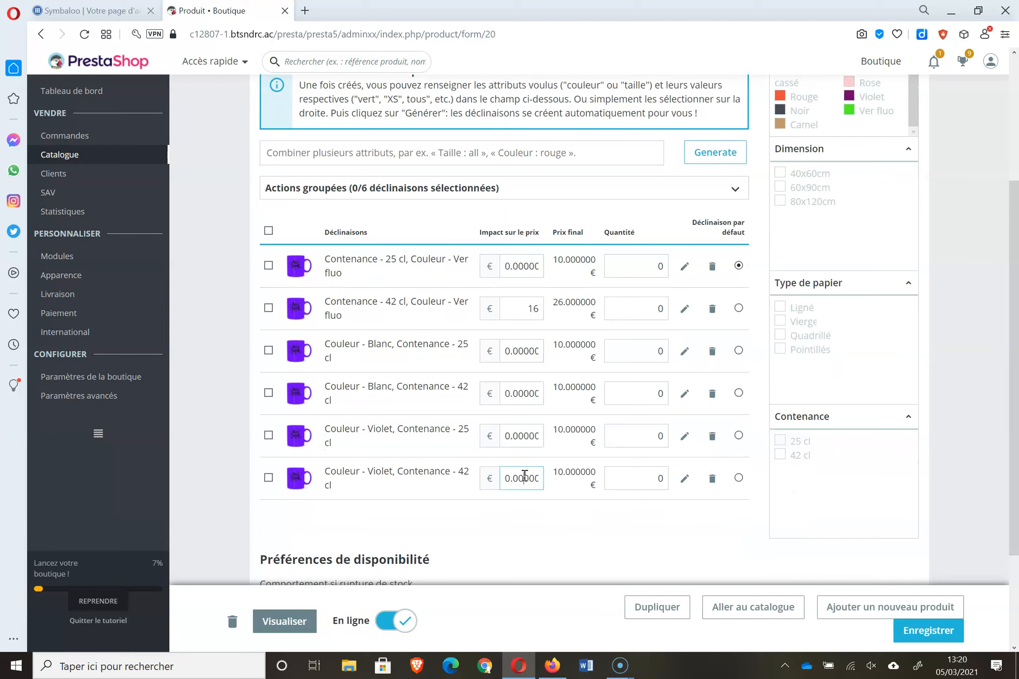
key(Delete)
key(Delete)
key(Delete)
key(Delete)
key(BackSpace)
key(BackSpace)
key(BackSpace)
key(BackSpace)
- Enter a 16 € price impact for 42 cl Blanc and clear the 25 cl Vert fluo stock
drag(503, 395, 569, 419)
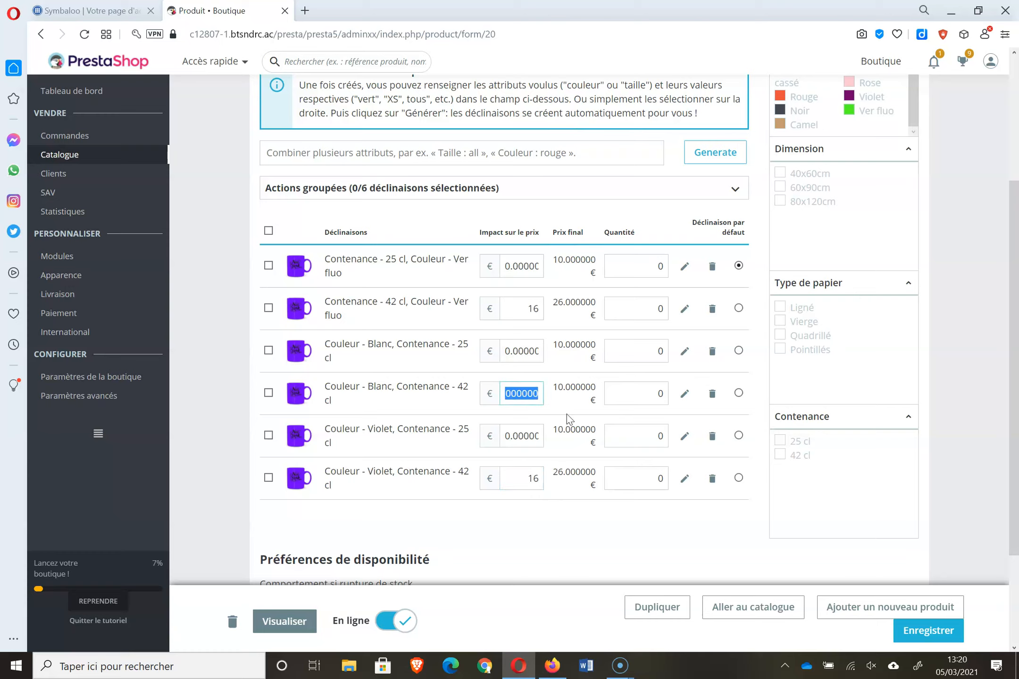
text(16)
click(598, 523)
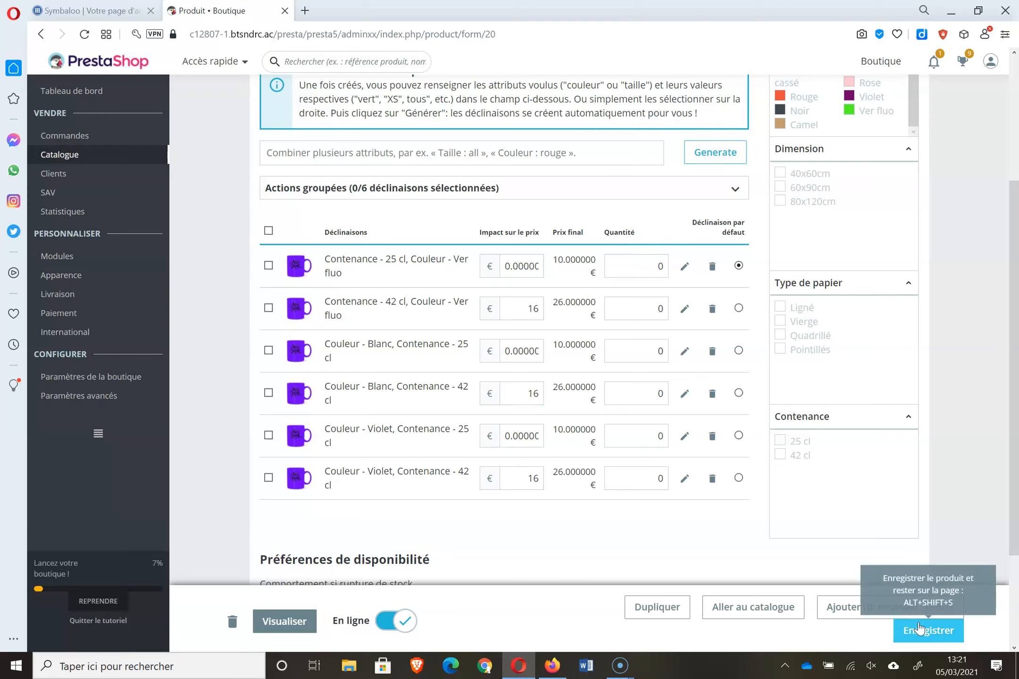
click(662, 266)
key(BackSpace)
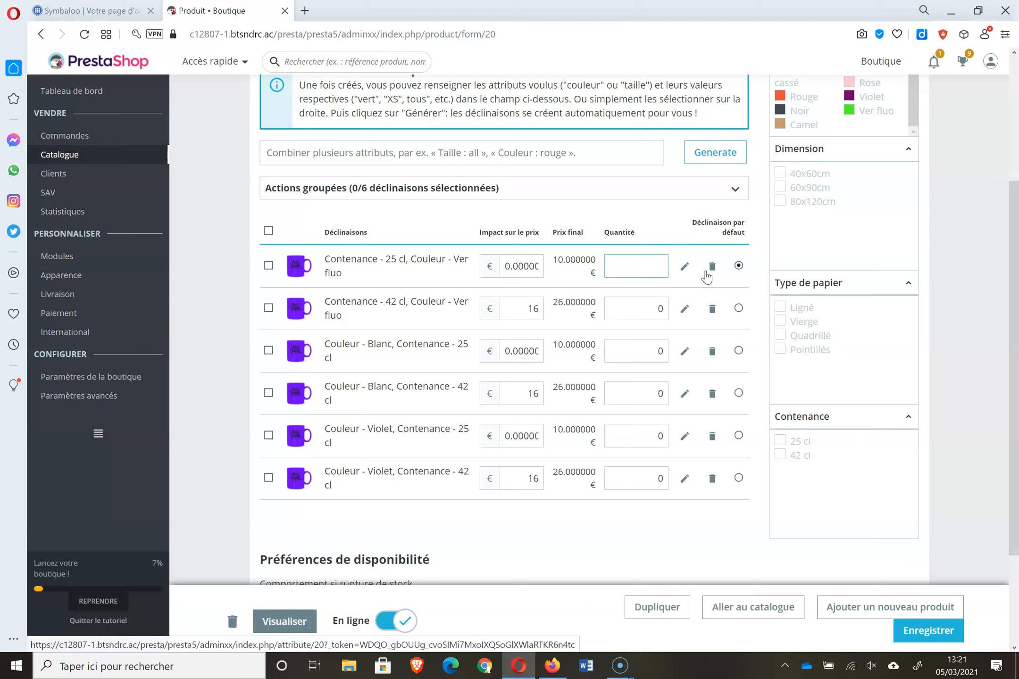
- Set stock to 5 for 25 cl Vert fluo, 42 cl Vert fluo and 25 cl Blanc
text(5)
click(660, 306)
click(666, 312)
key(BackSpace)
text(5)
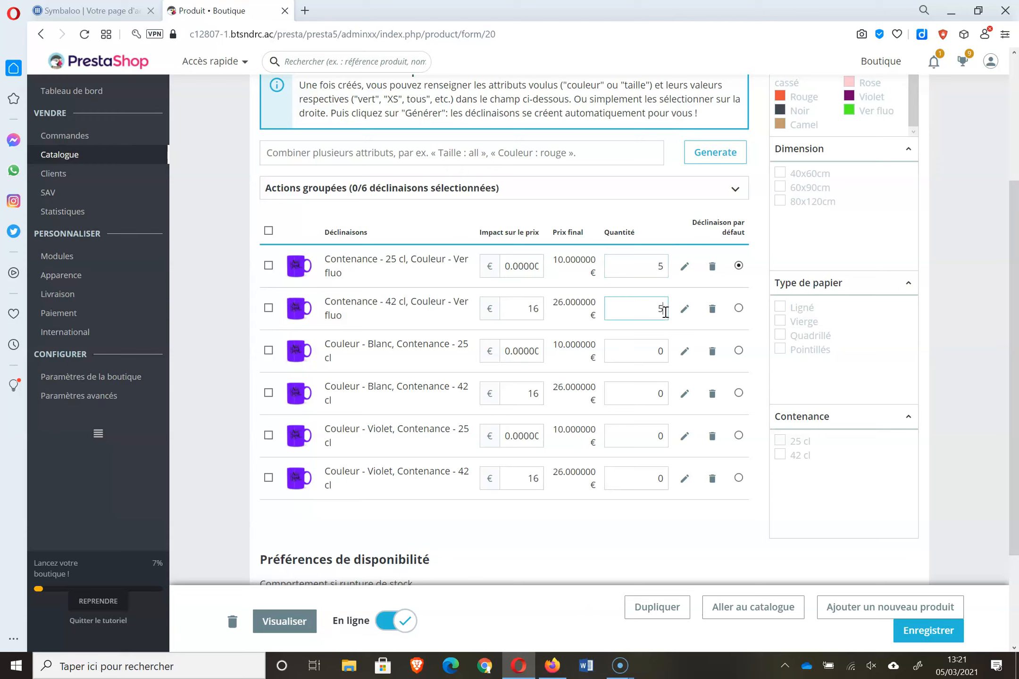
key(Tab)
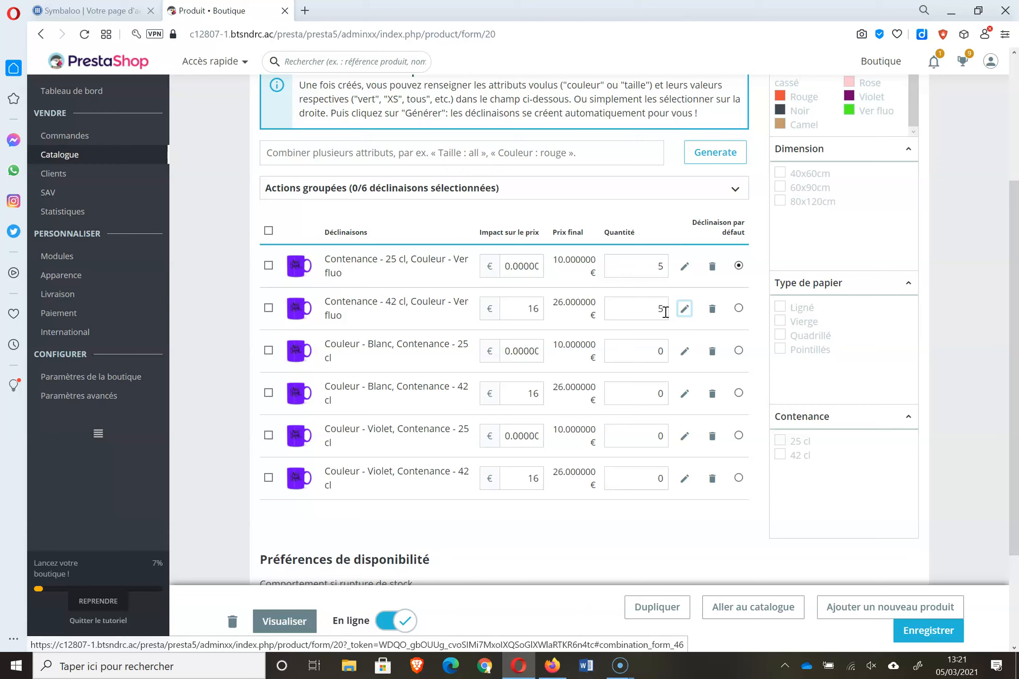
click(659, 350)
double_click(658, 350)
text(5)
- Set stock to 5 for 42 cl Blanc and both Violet rows, then save the product
click(663, 393)
key(BackSpace)
text(5)
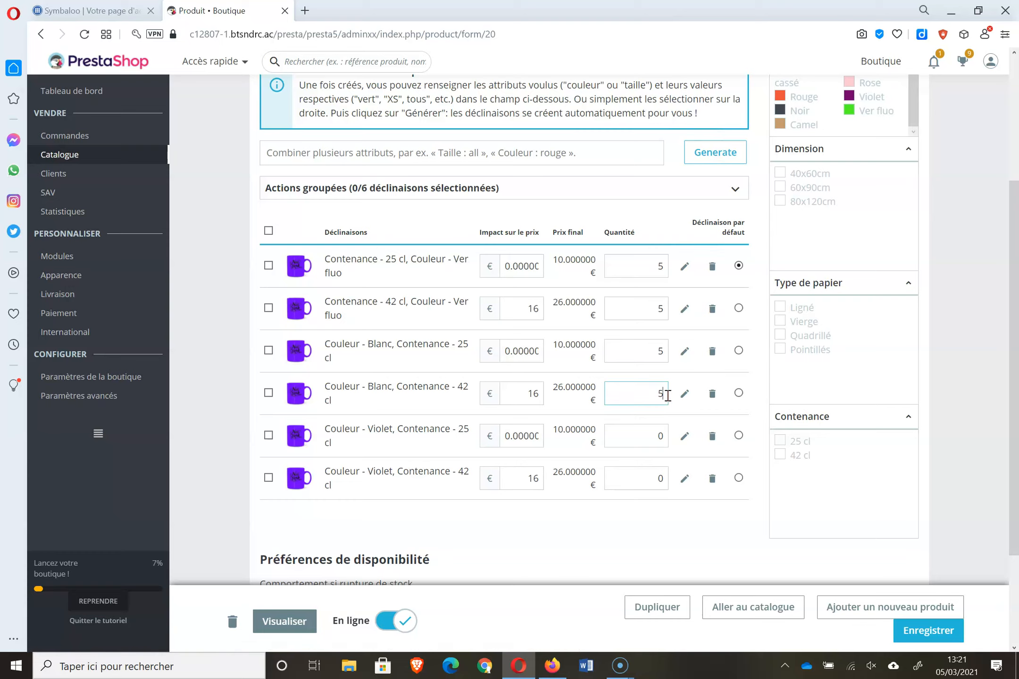
click(667, 435)
key(BackSpace)
text(5)
click(662, 478)
key(BackSpace)
text(5)
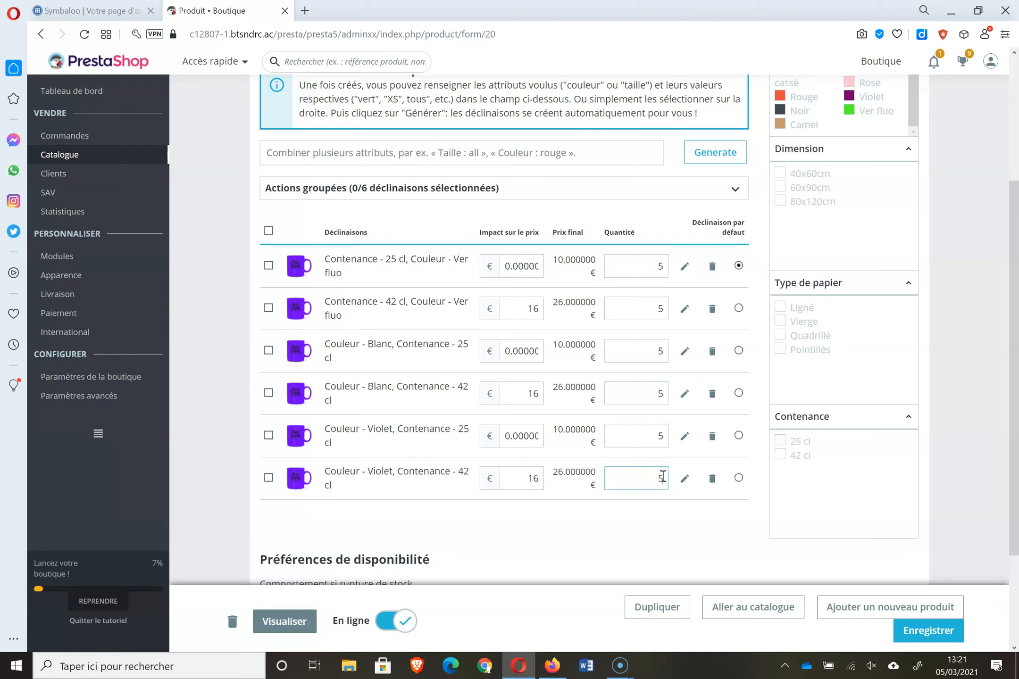
click(923, 628)
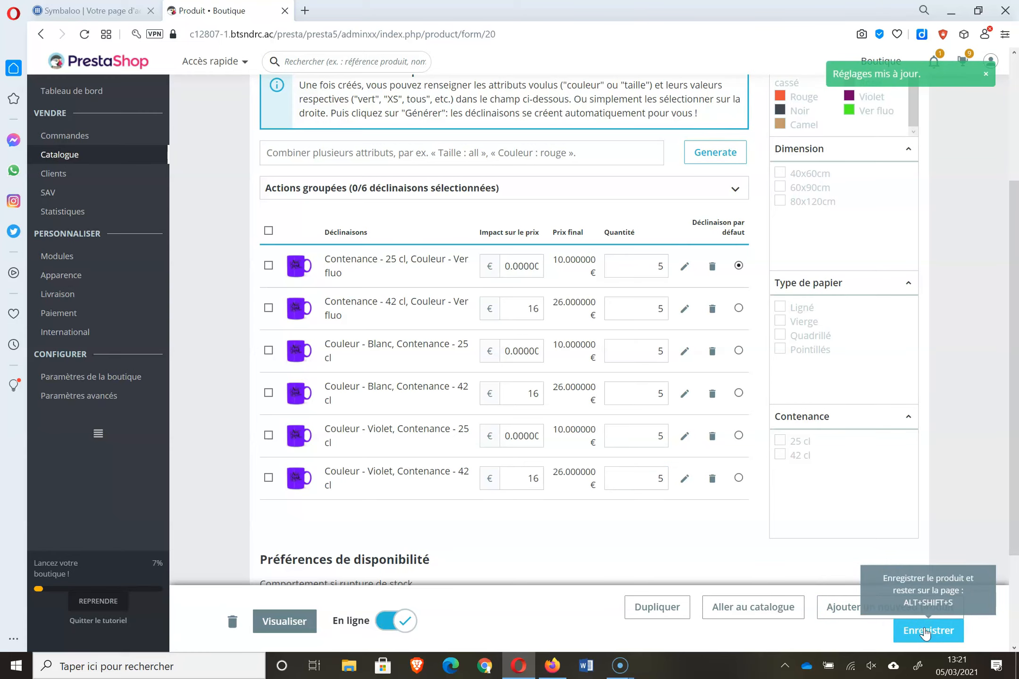
drag(1015, 364, 1018, 148)
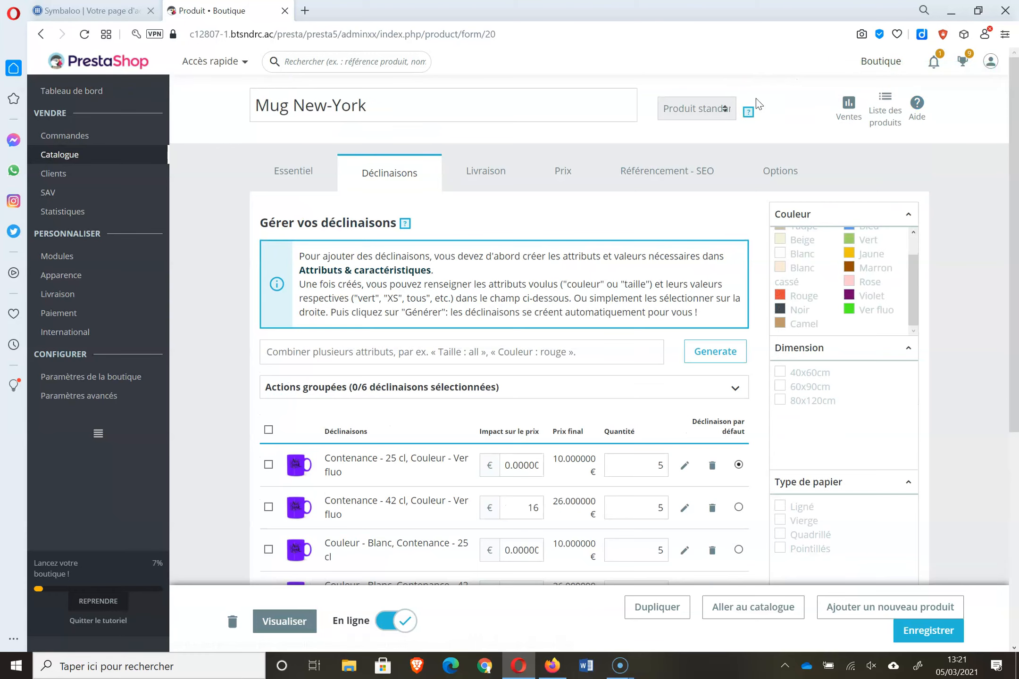
- Open the storefront in a new tab and go to the Mug New-York page under GIFT USA
right_click(878, 65)
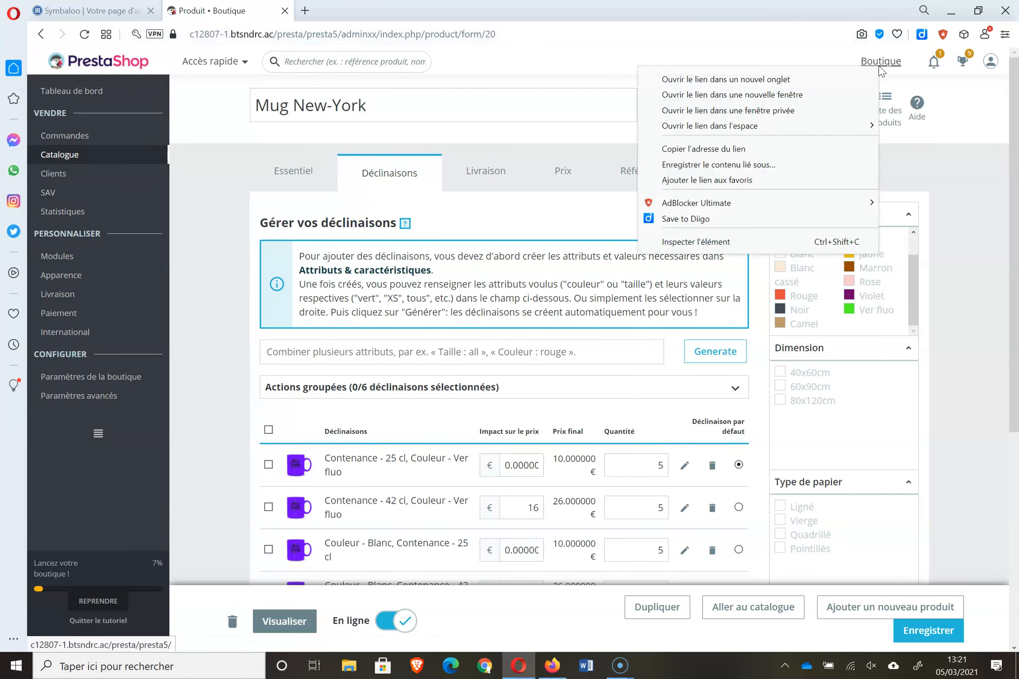
click(859, 81)
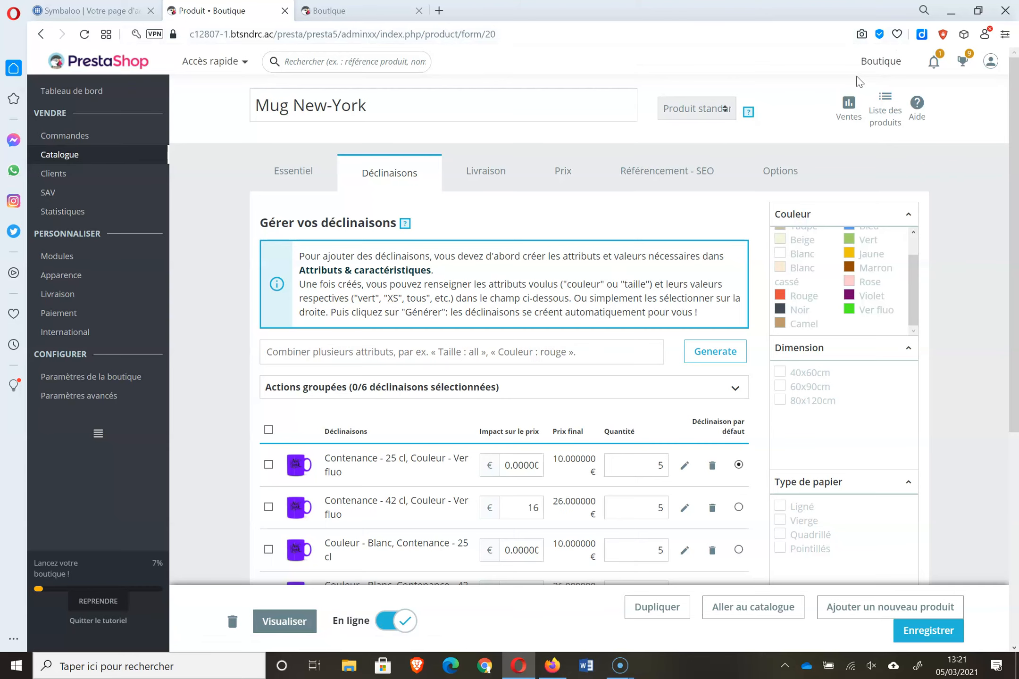
click(339, 11)
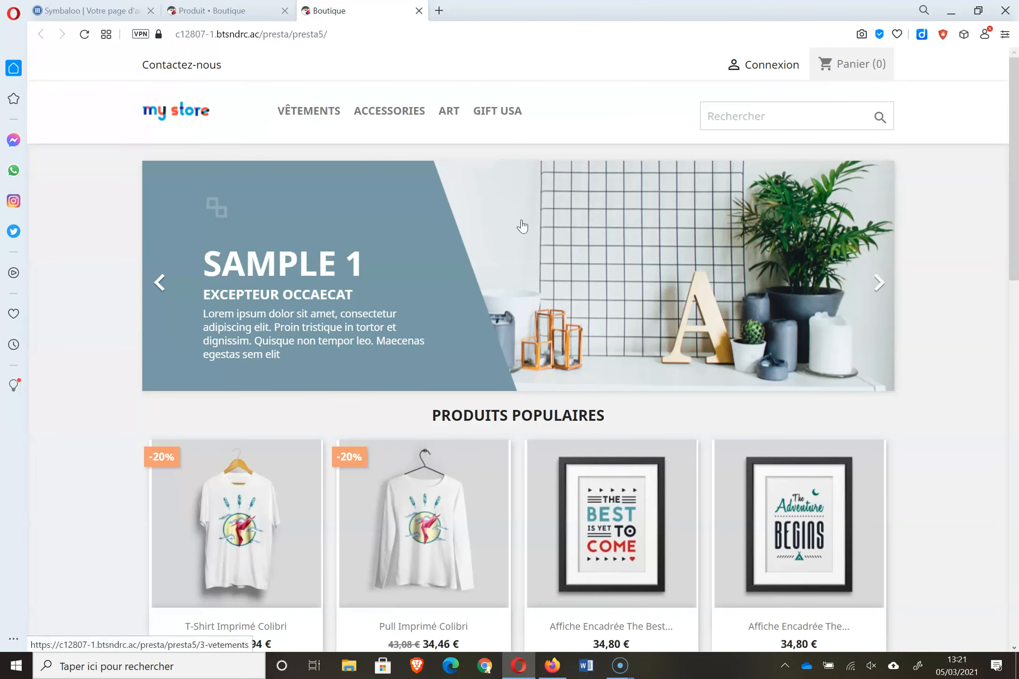
click(500, 119)
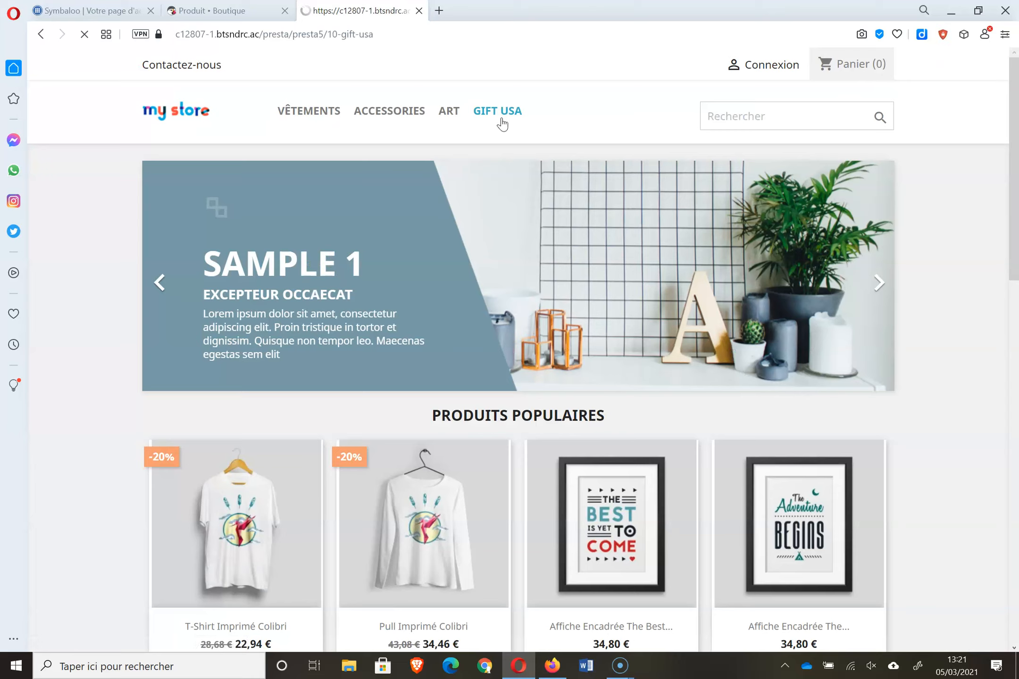
click(414, 482)
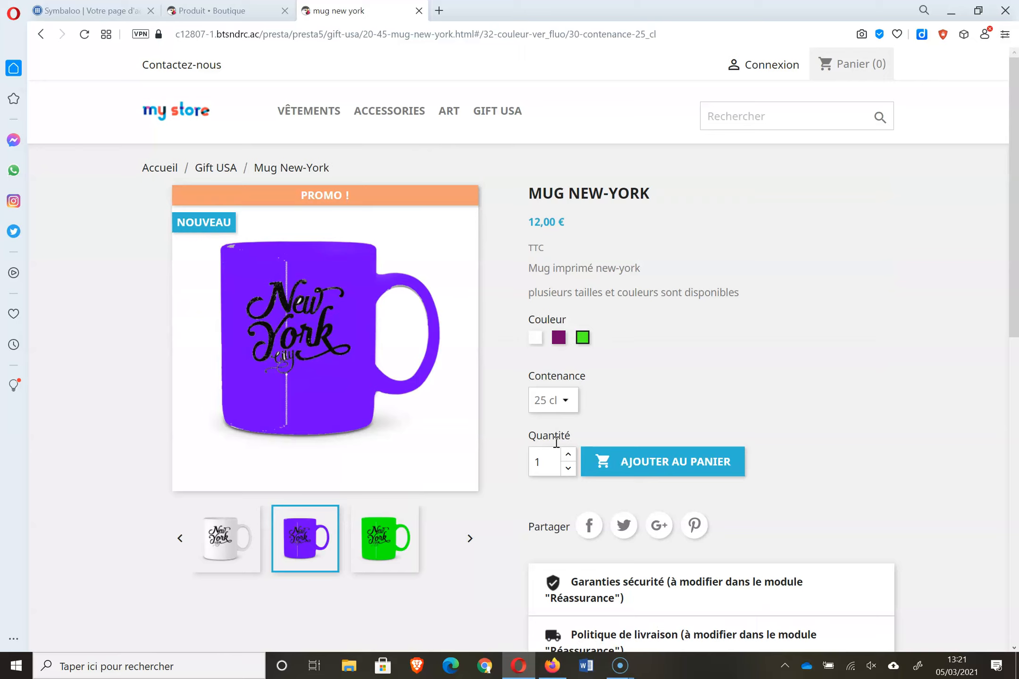
- Compare Contenance 25 cl (12,00 €) and 42 cl (31,20 €) prices, then return to the admin tab
click(564, 412)
click(553, 448)
click(564, 401)
click(555, 424)
click(573, 402)
click(560, 439)
click(208, 13)
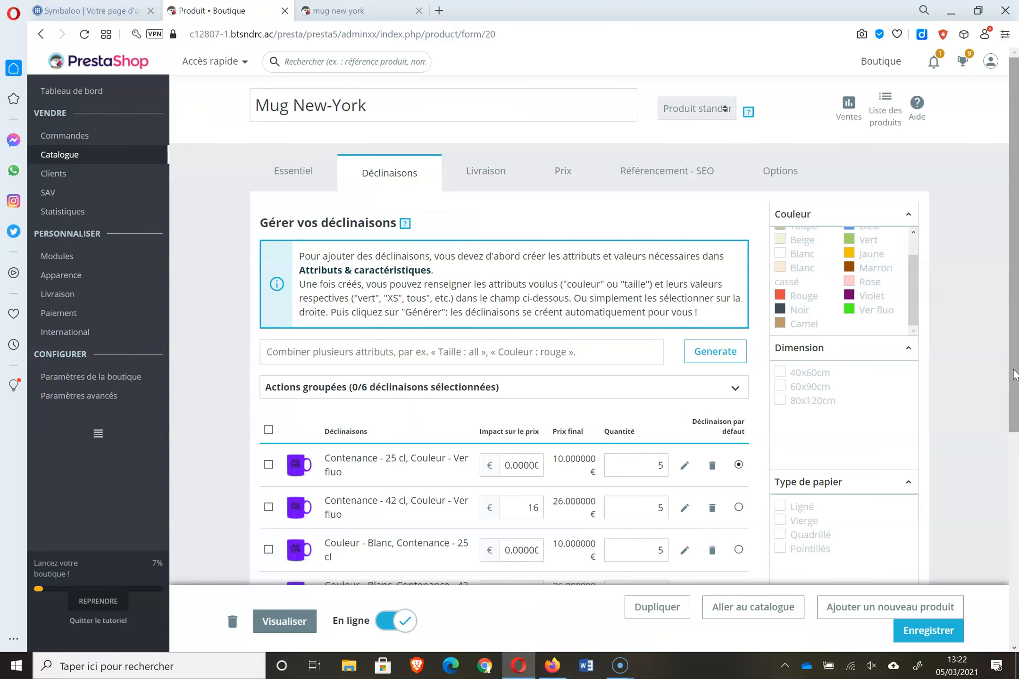
- Open the 42 cl Vert fluo combination's details showing a 16 € HT / 19.2 € TTC price impact
scroll(1014, 374, down, 3)
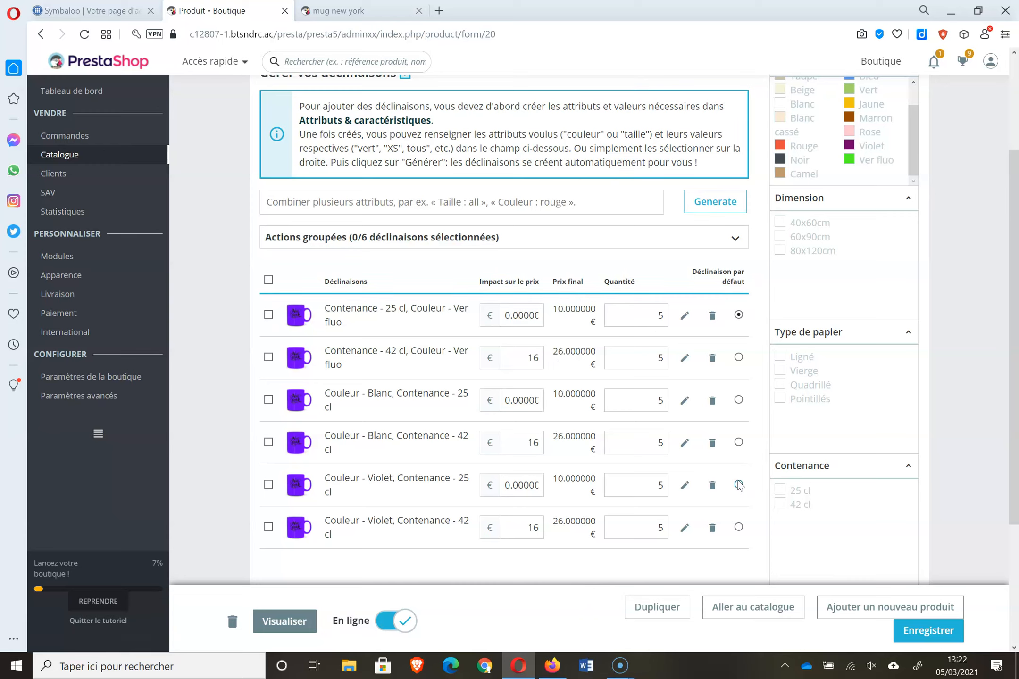
click(684, 359)
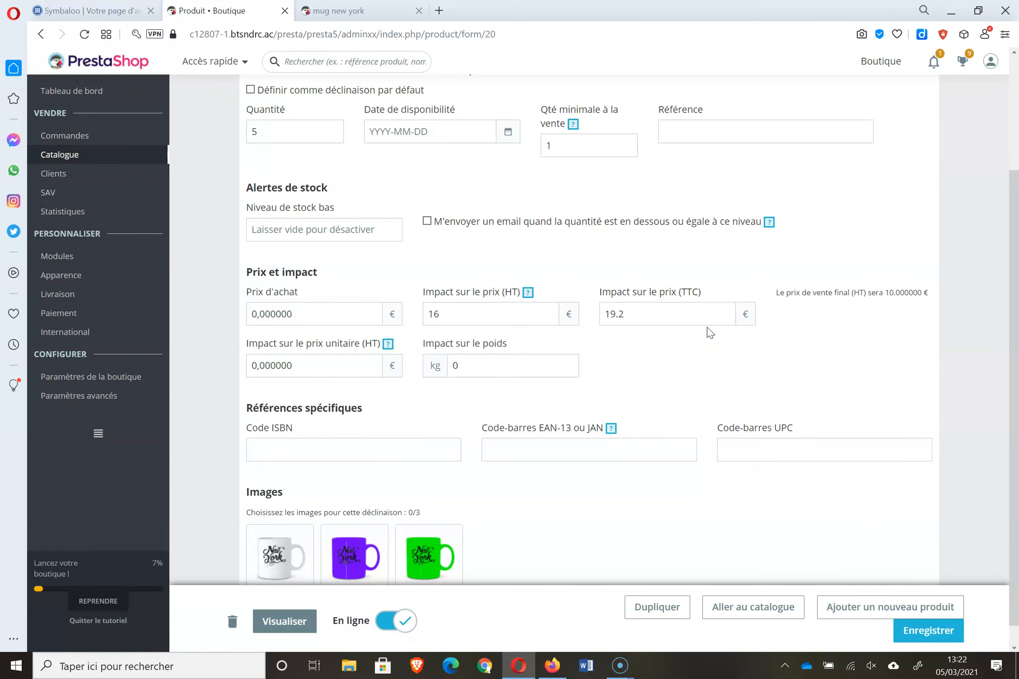
click(453, 305)
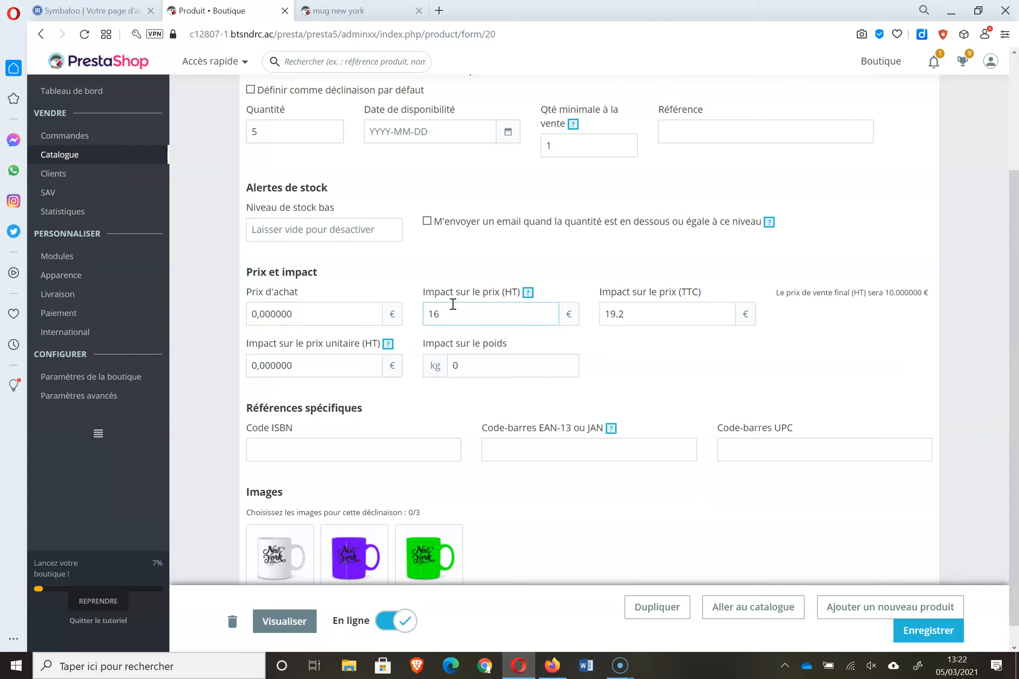
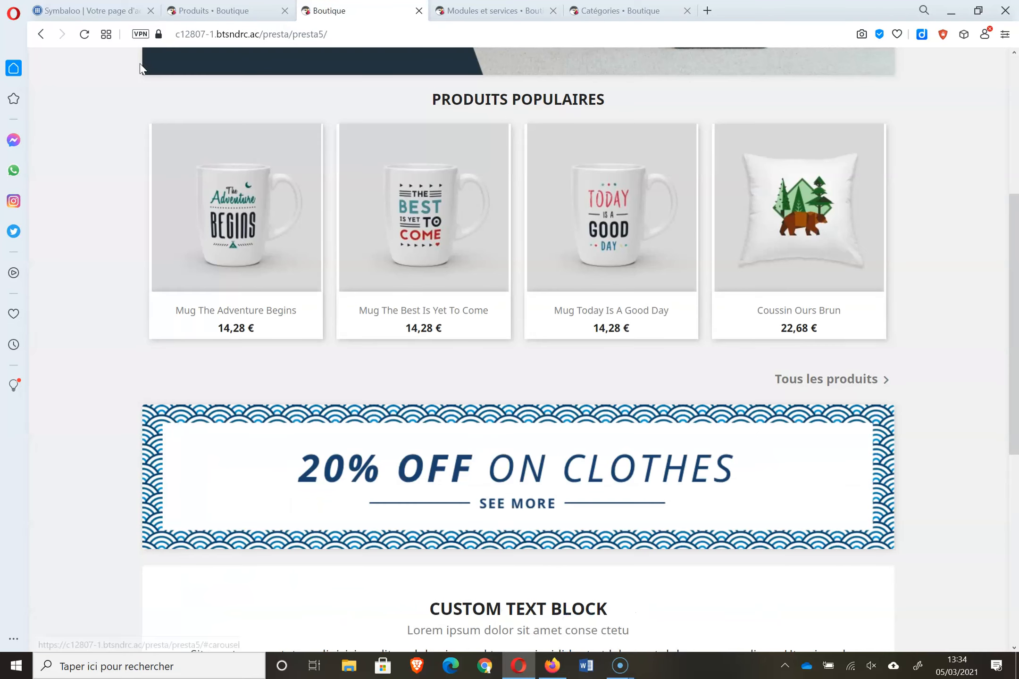
- Reload the shop front twice, then bring up the Catégories list (Vêtements, Accessories, Art, Gift USA)
click(85, 34)
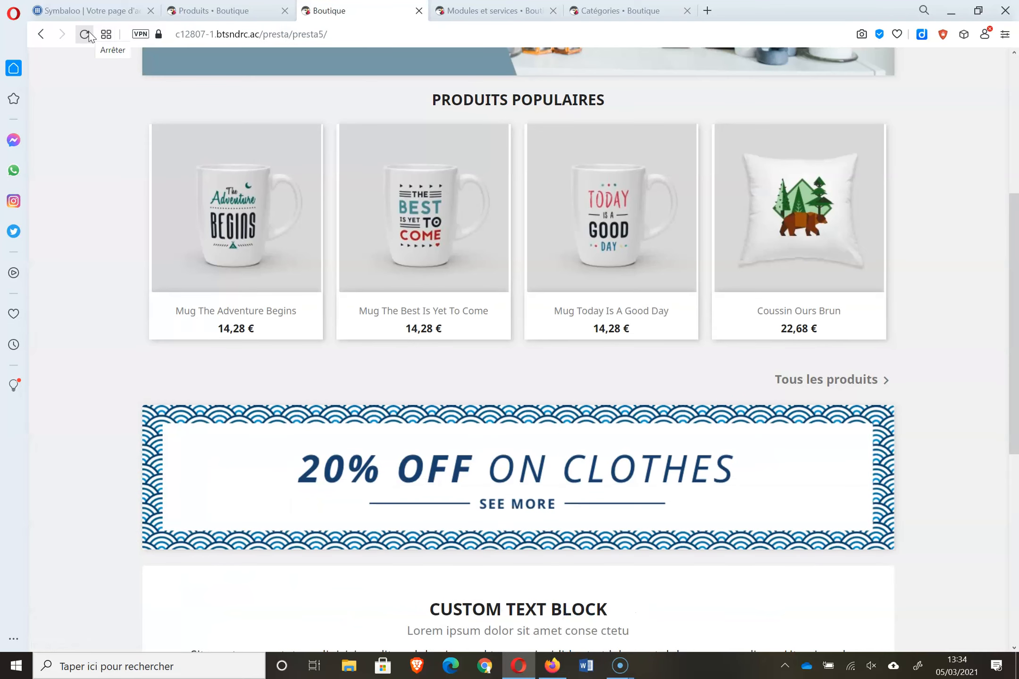
click(86, 34)
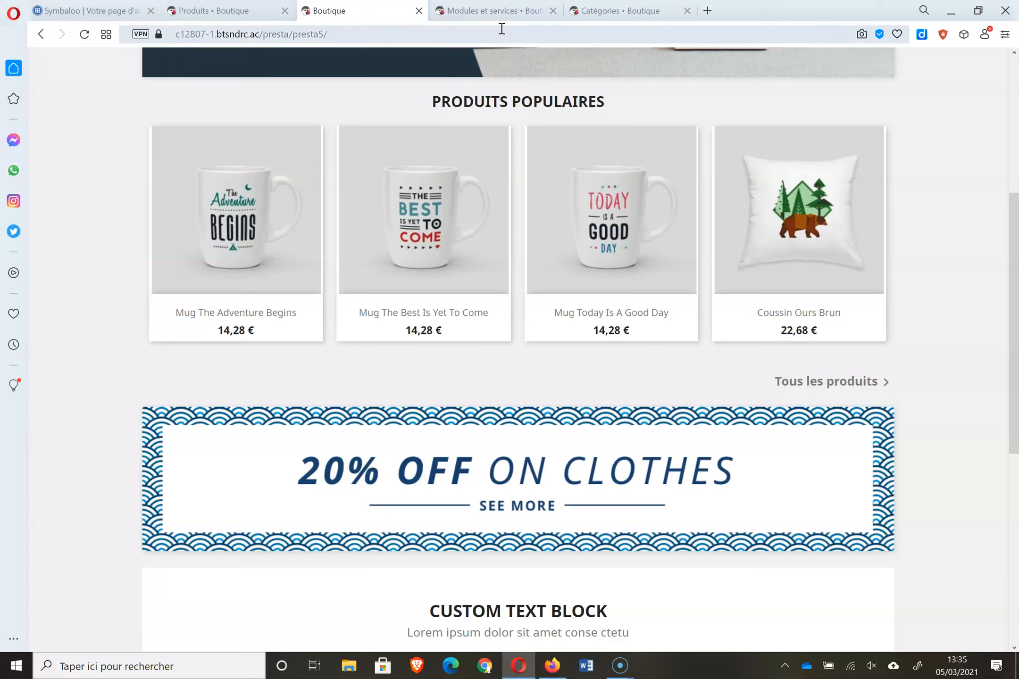
click(655, 10)
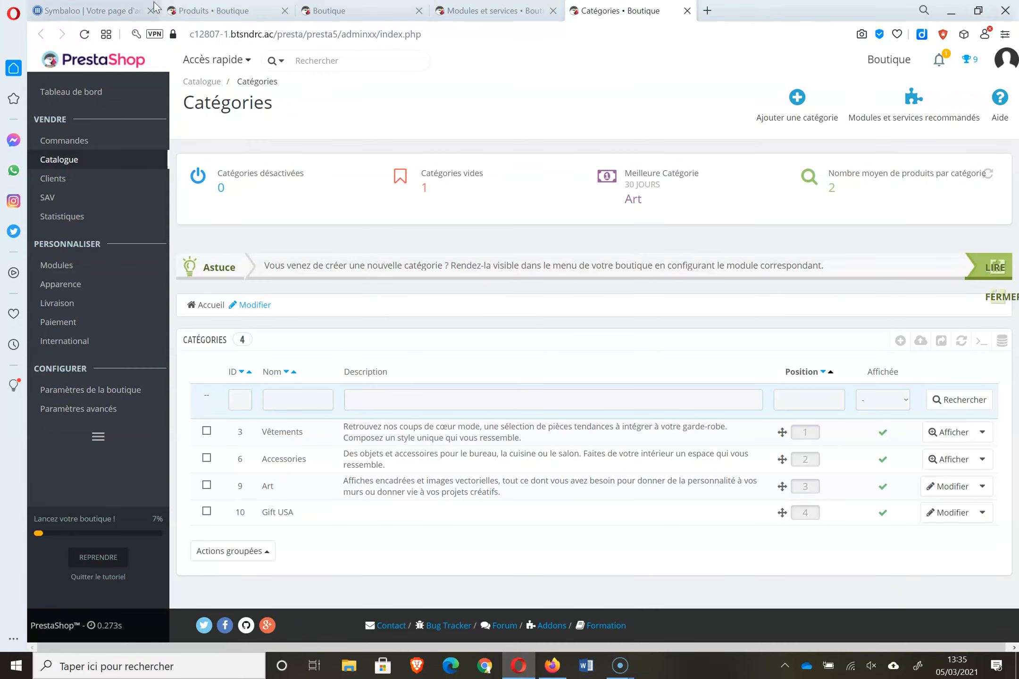
- Scroll the admin product list, reload the shop front, then return to the Produits catalog
click(241, 12)
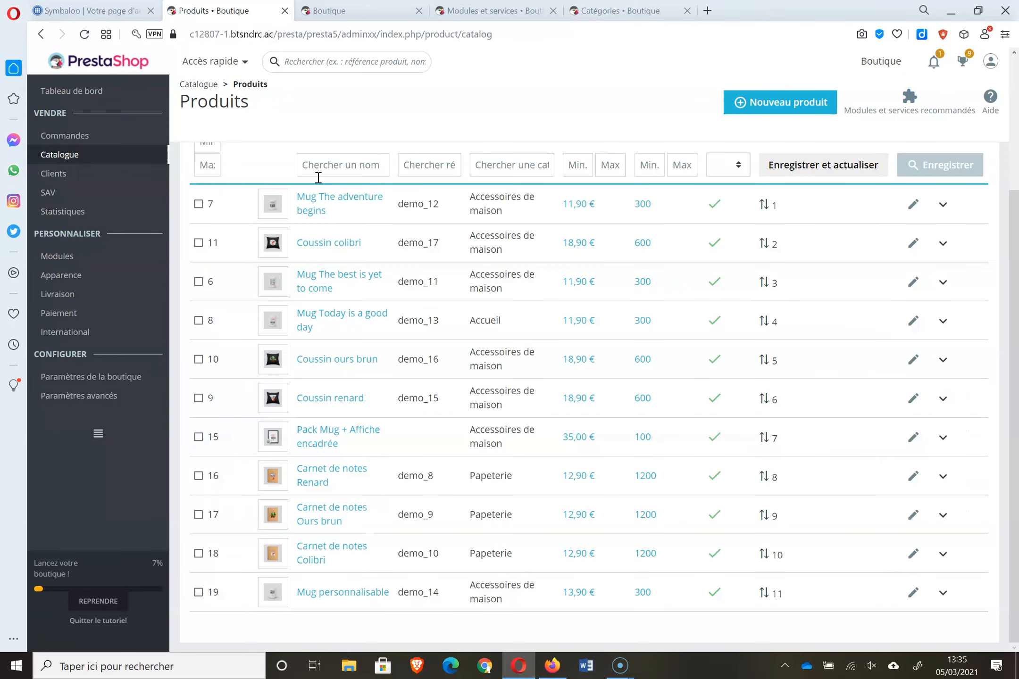
drag(1018, 238, 1018, 222)
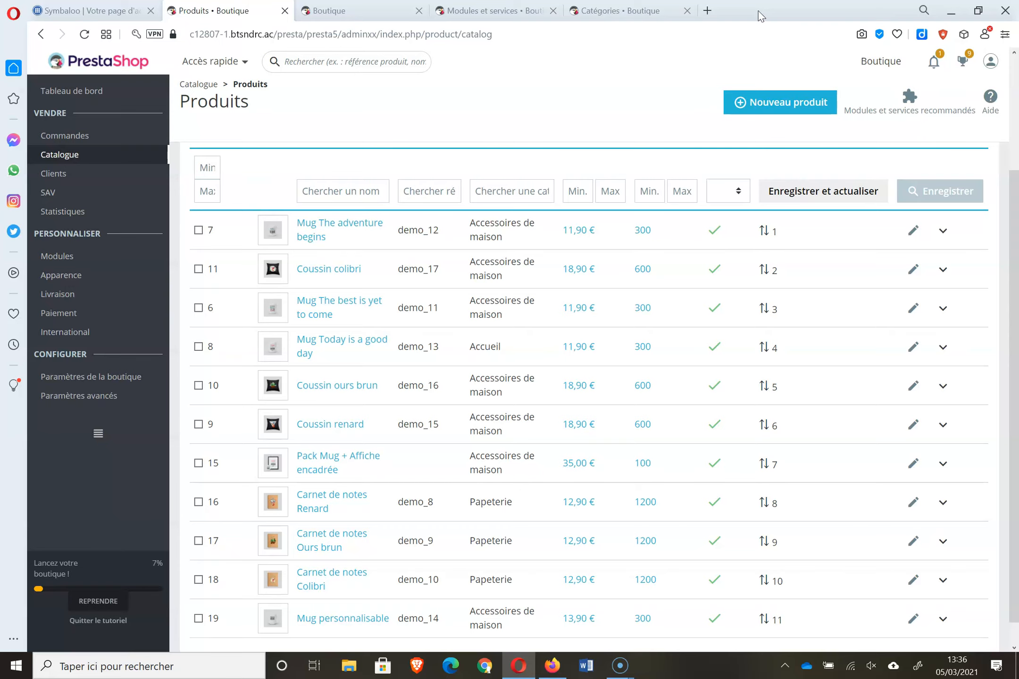
click(354, 7)
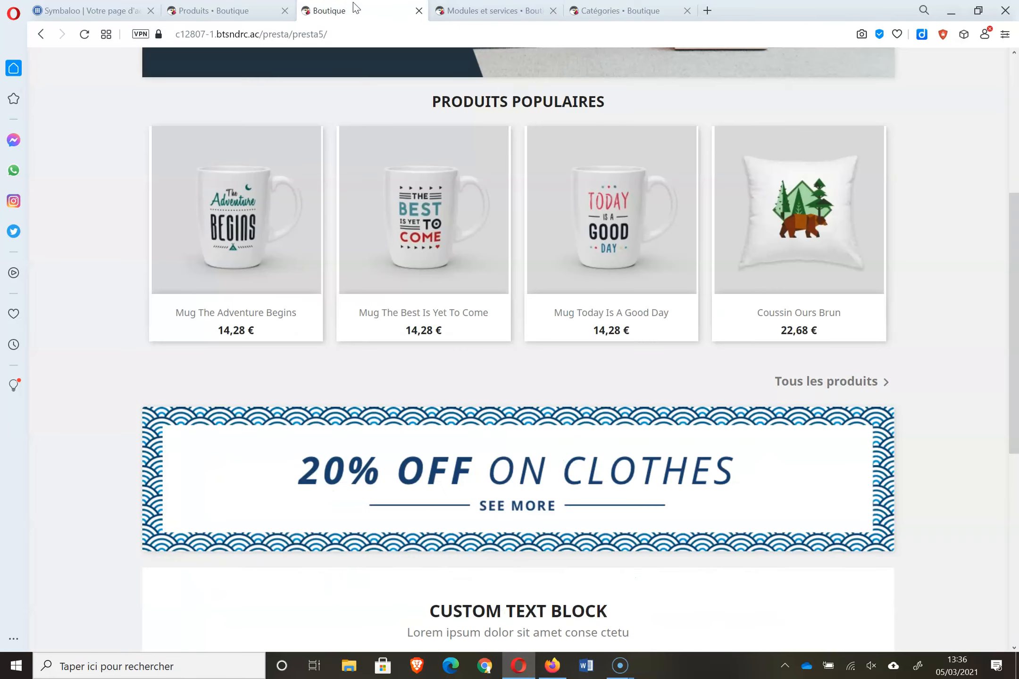
click(84, 40)
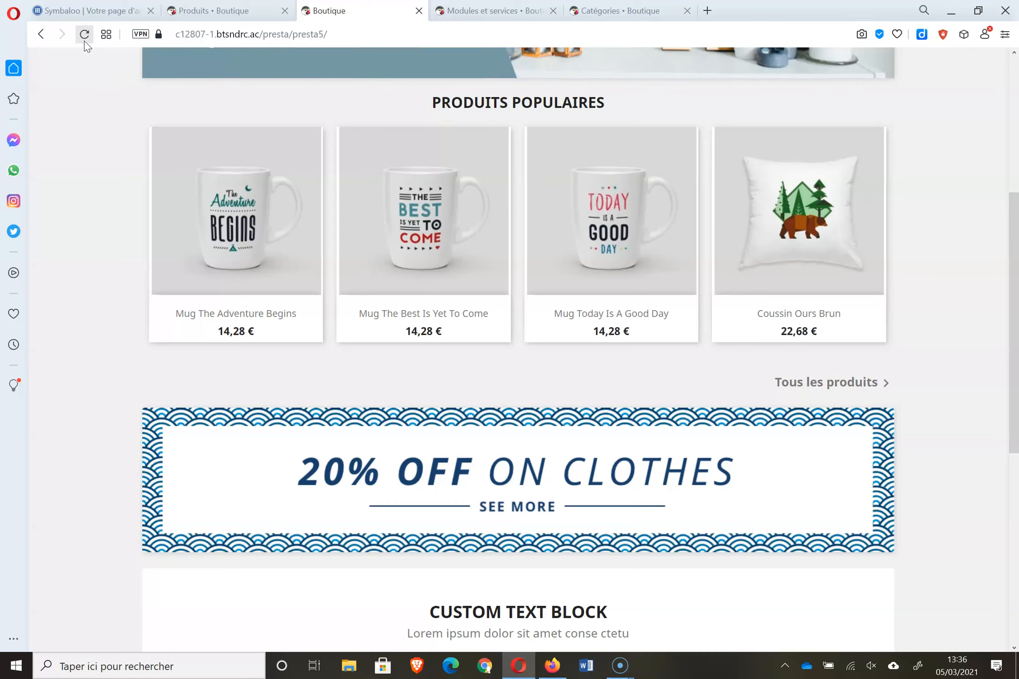
click(202, 10)
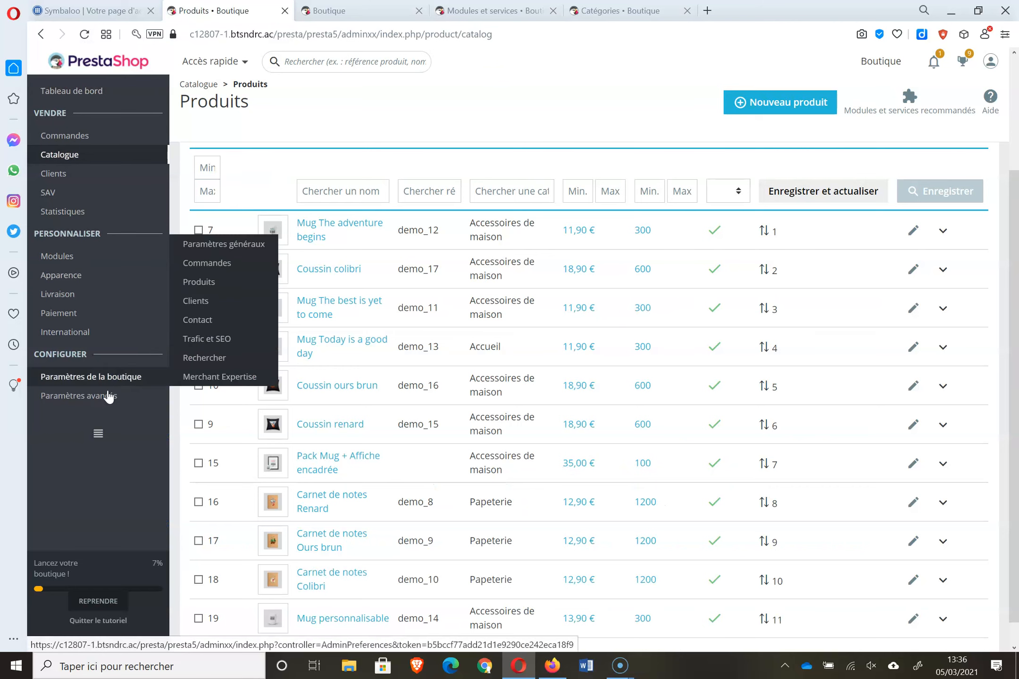
mouse_move(107, 392)
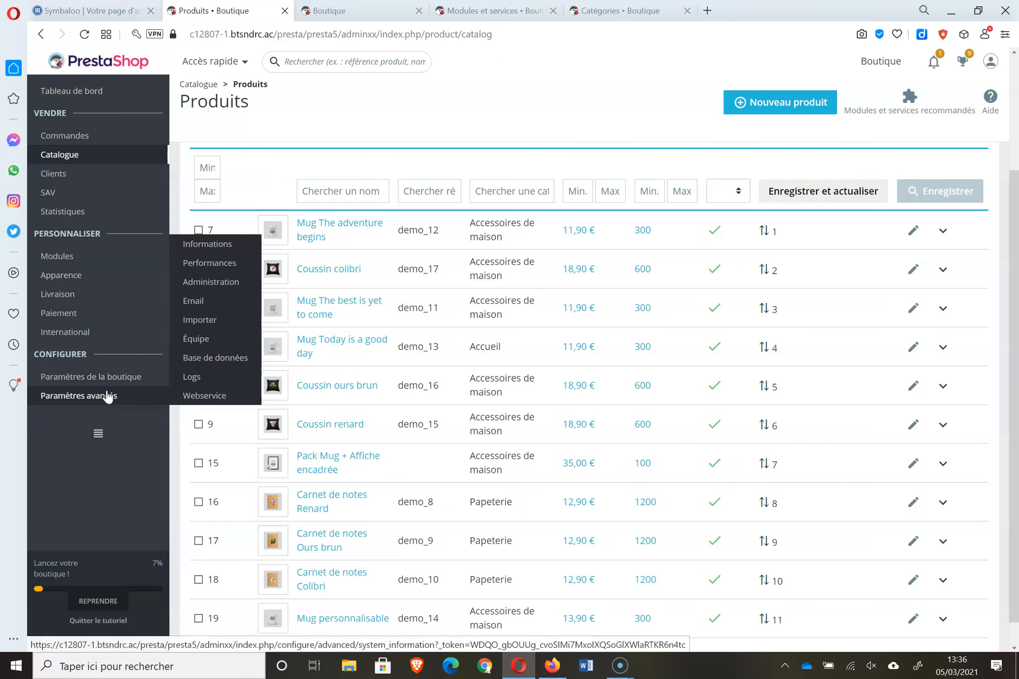
- Clear the caches under Performances and reload the shop front to show Coussin Colibri with PROMO
click(214, 264)
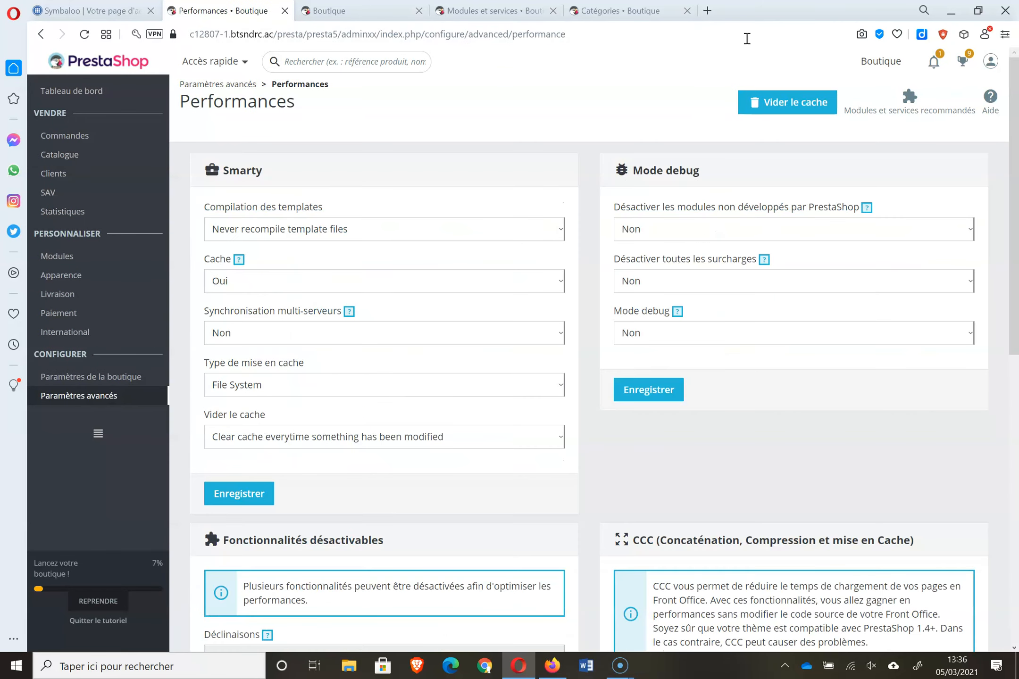
click(781, 104)
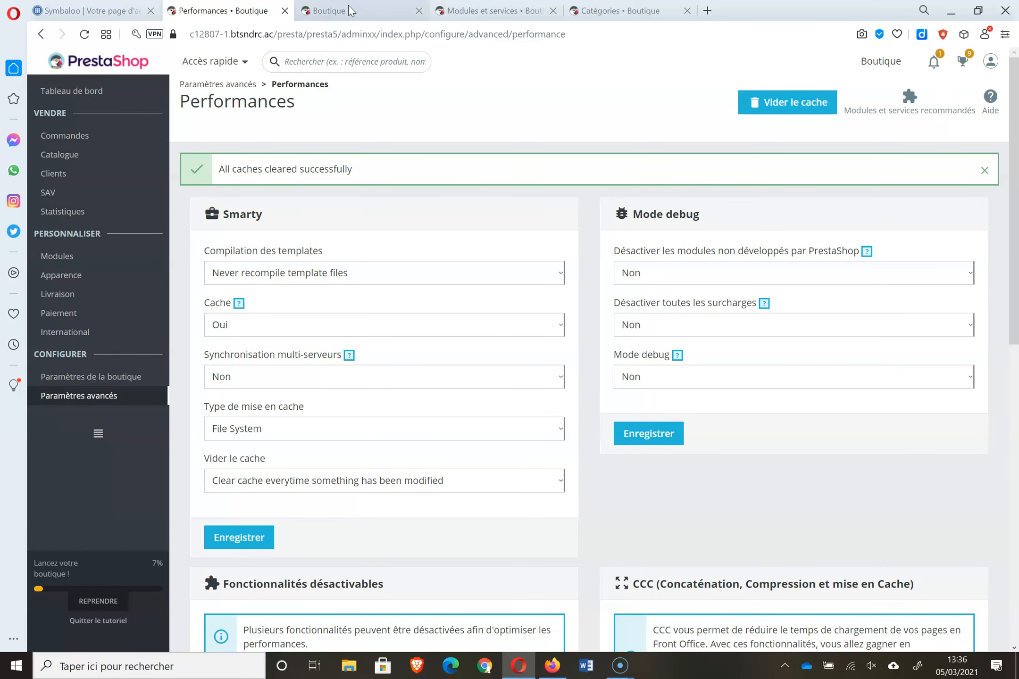
click(352, 10)
click(84, 34)
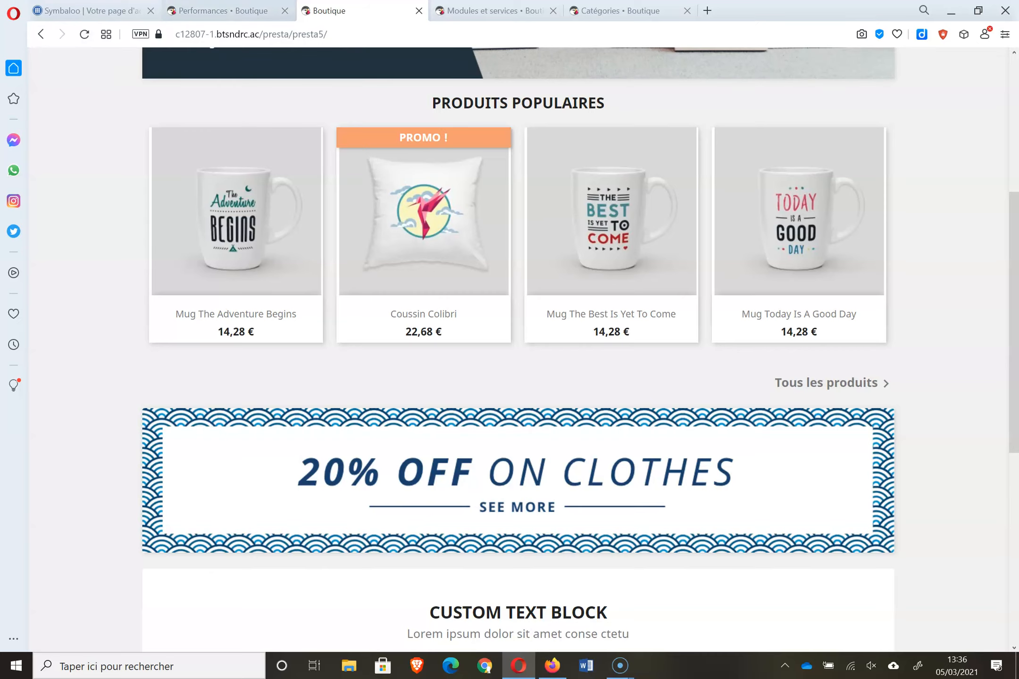
- Glance through the Performances, Boutique, Modules and Catégories tabs, ending on Catalogue > Produits
click(225, 12)
click(405, 18)
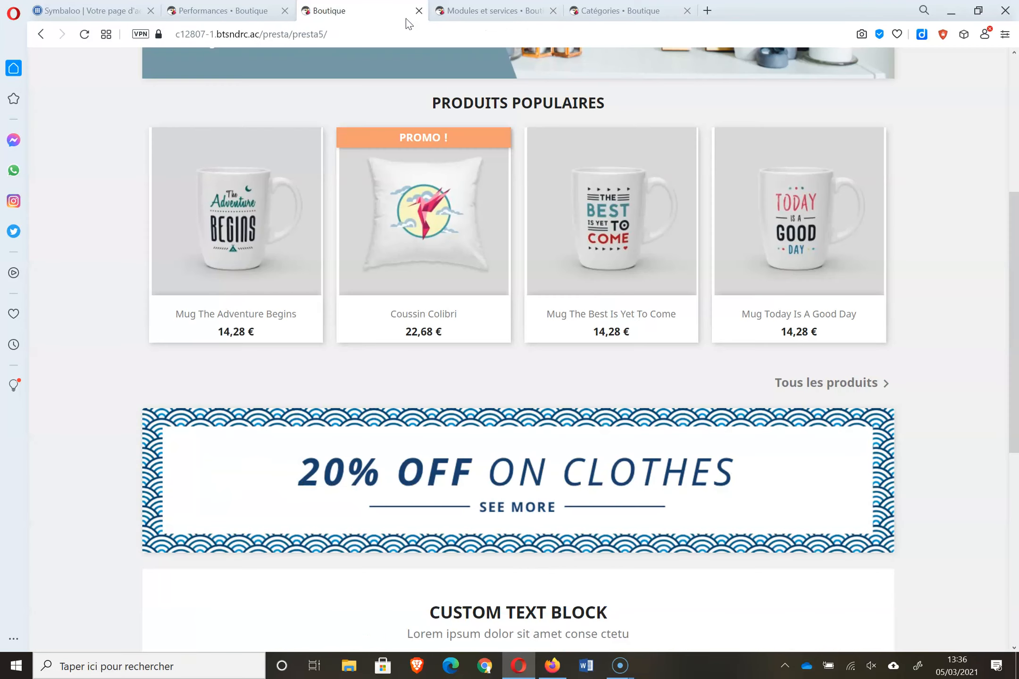
click(481, 18)
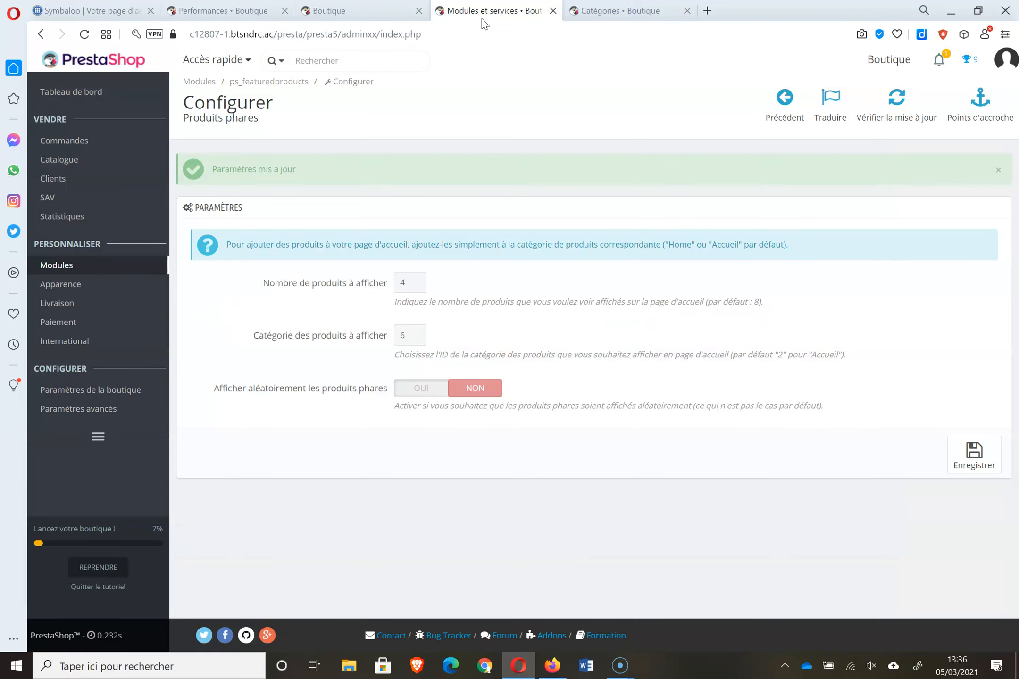
click(637, 15)
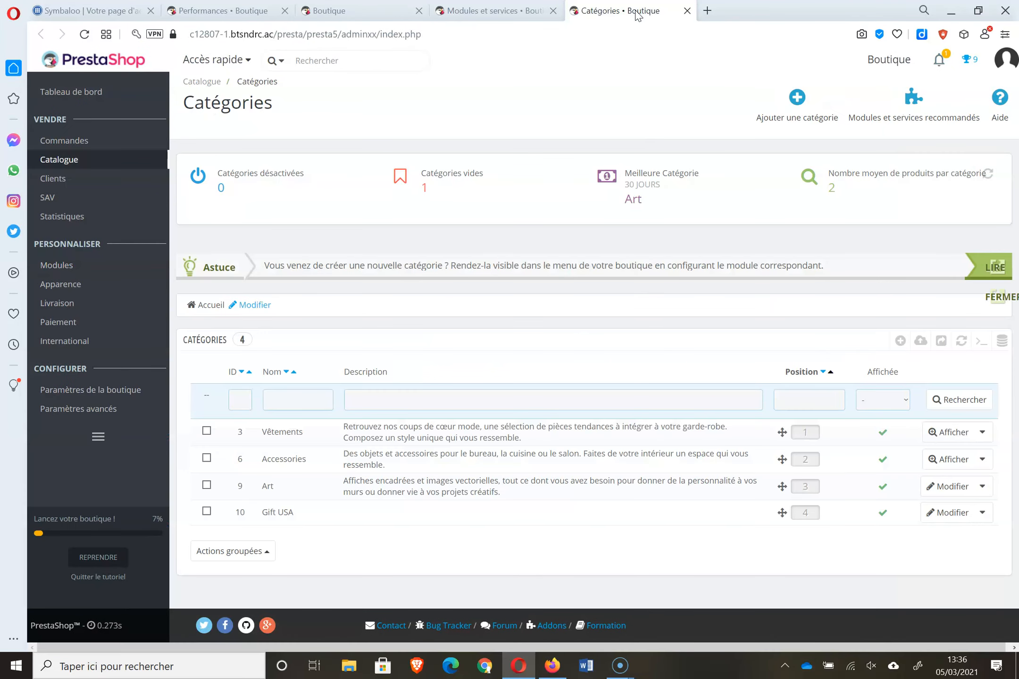
click(229, 11)
mouse_move(82, 155)
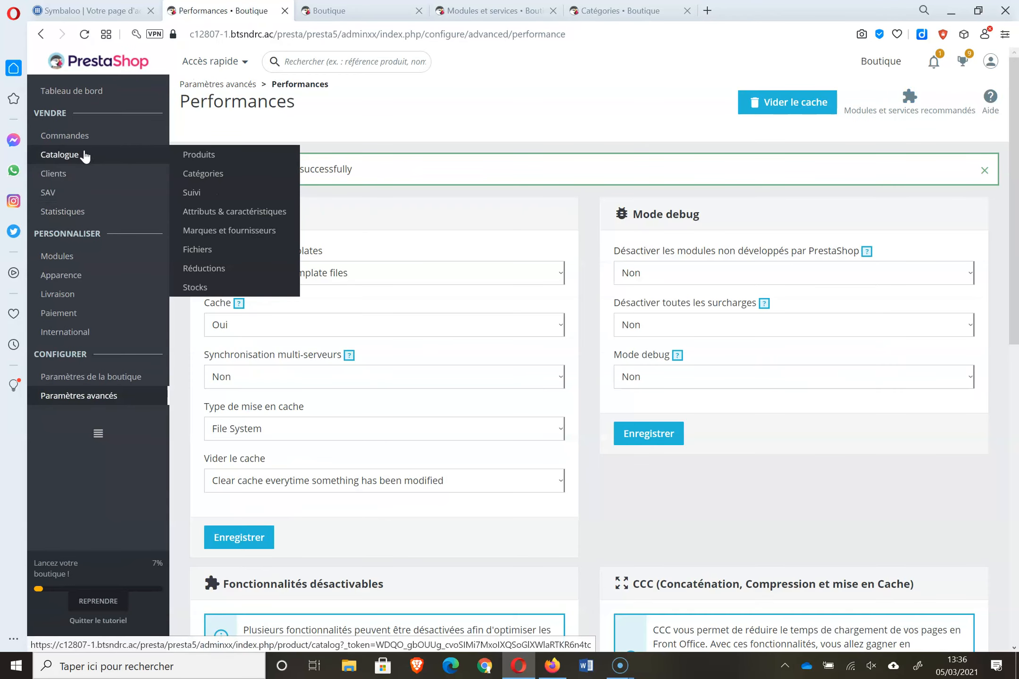
click(199, 155)
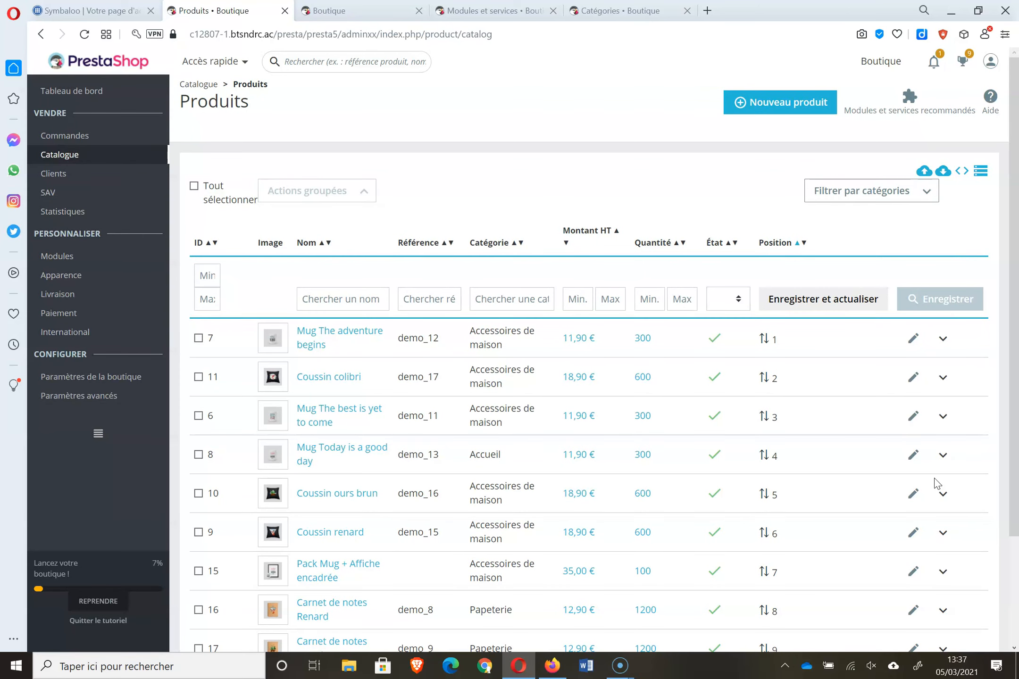
click(371, 14)
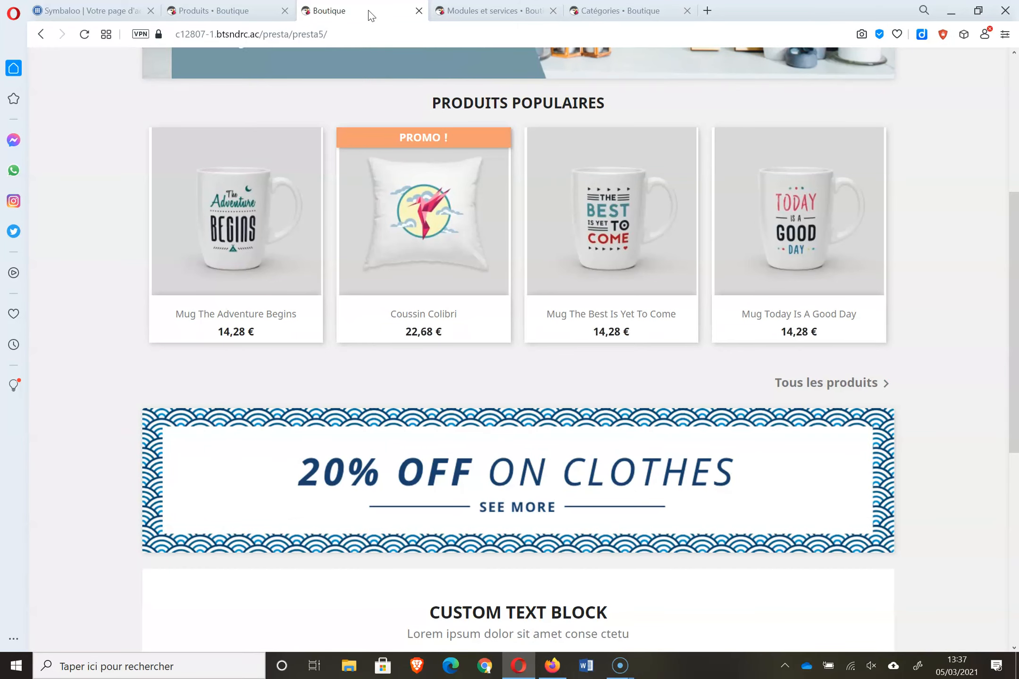
key(ctrl+Tab)
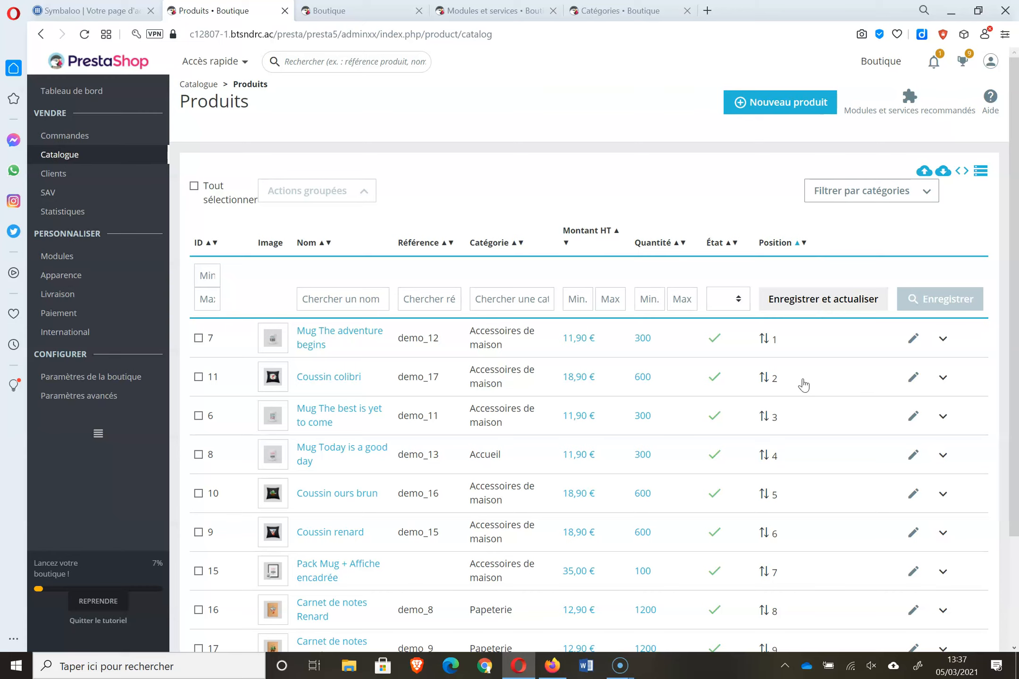
click(359, 11)
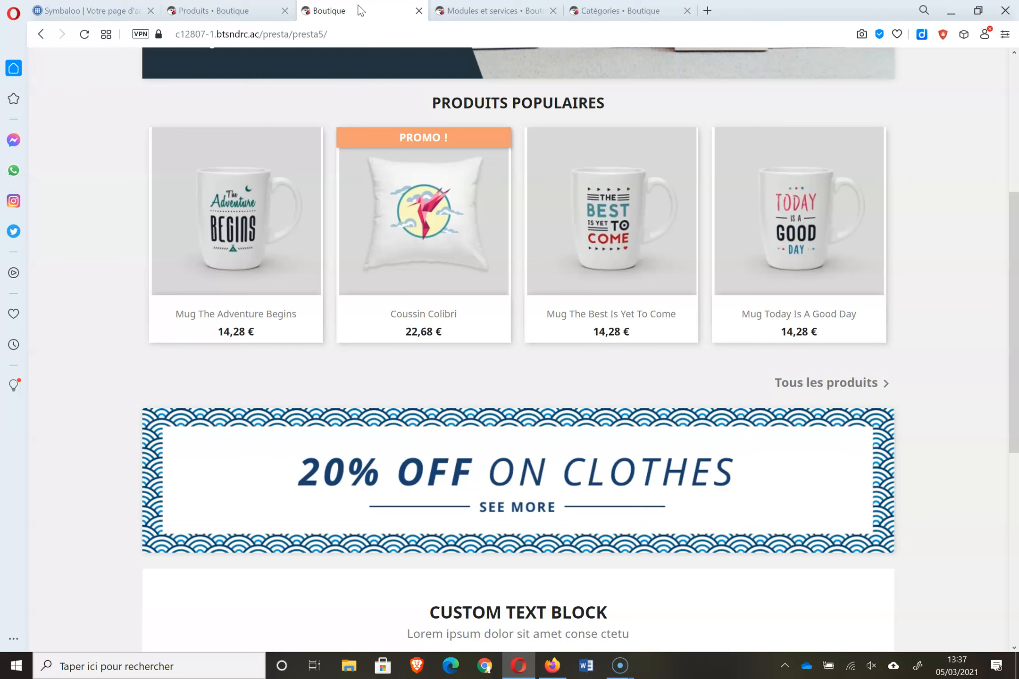
click(222, 11)
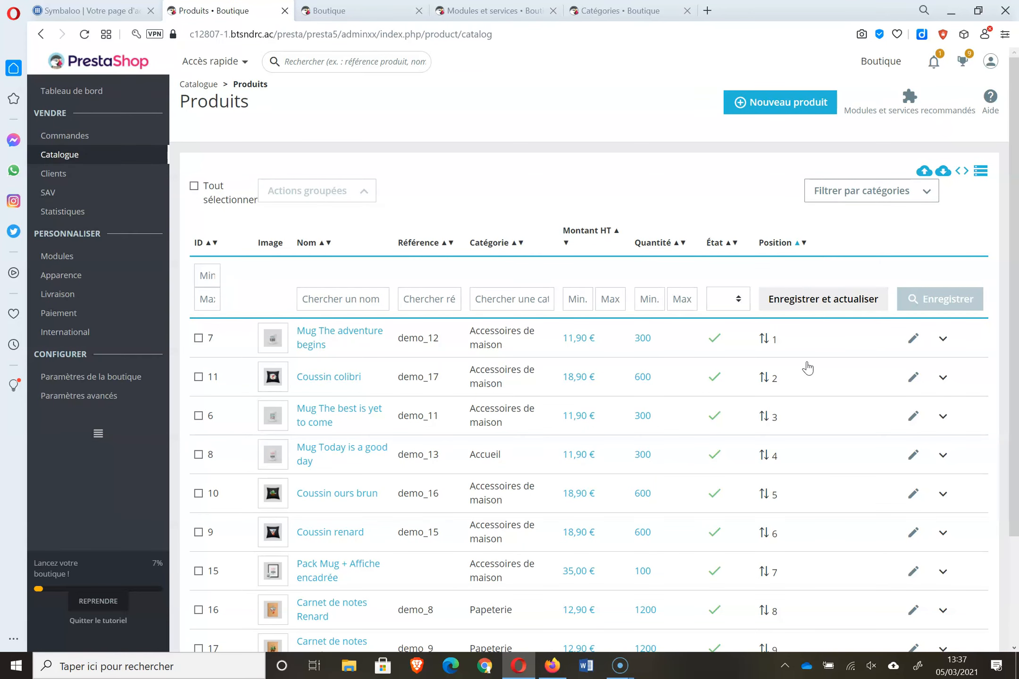
click(369, 17)
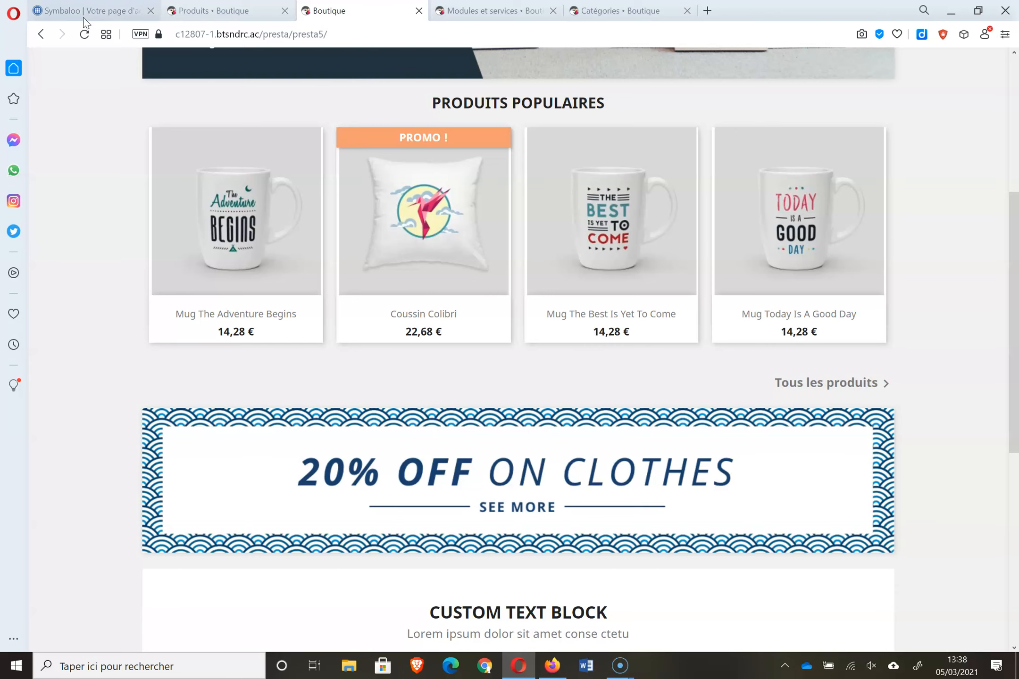
click(200, 13)
- Create a new cart rule under Réductions named 'reduc 30%', leaving the code empty
mouse_move(78, 161)
click(239, 267)
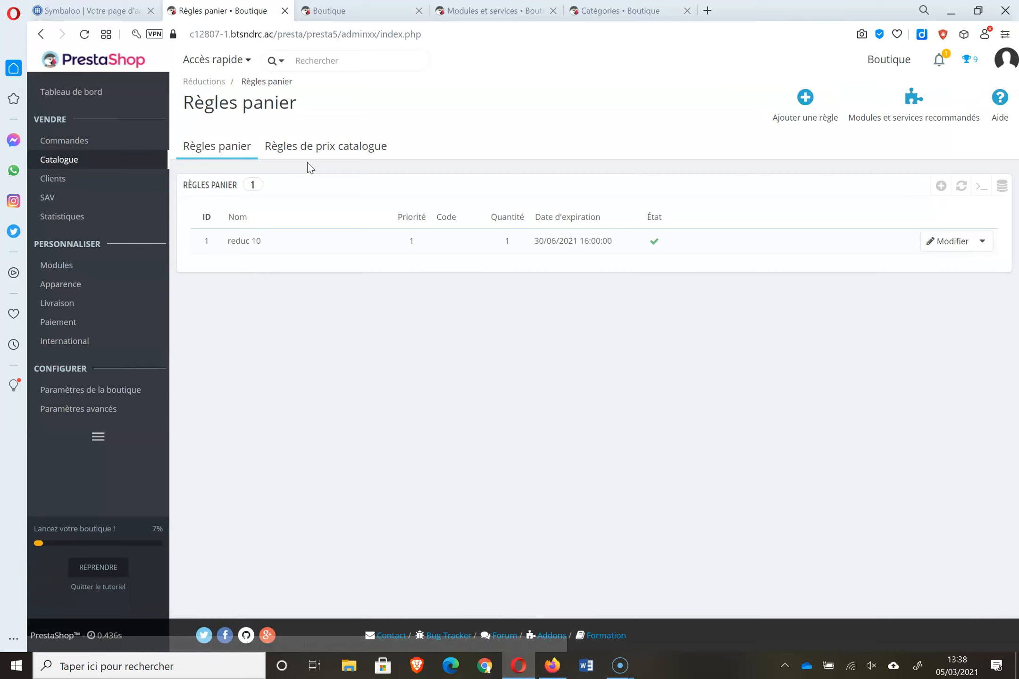
click(790, 102)
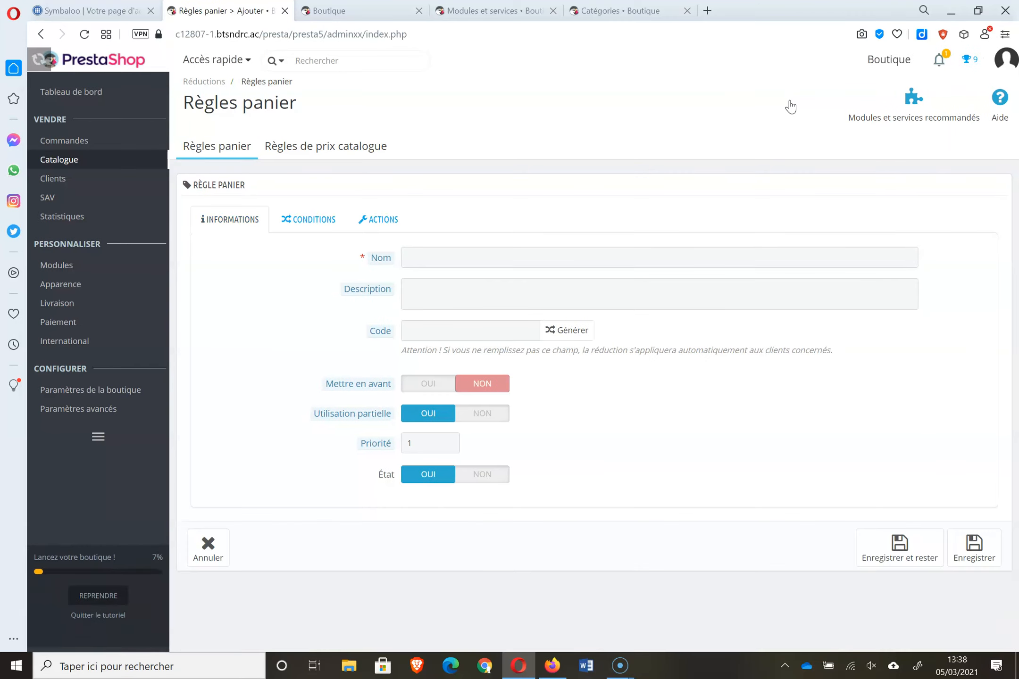
click(429, 257)
text(reduc )
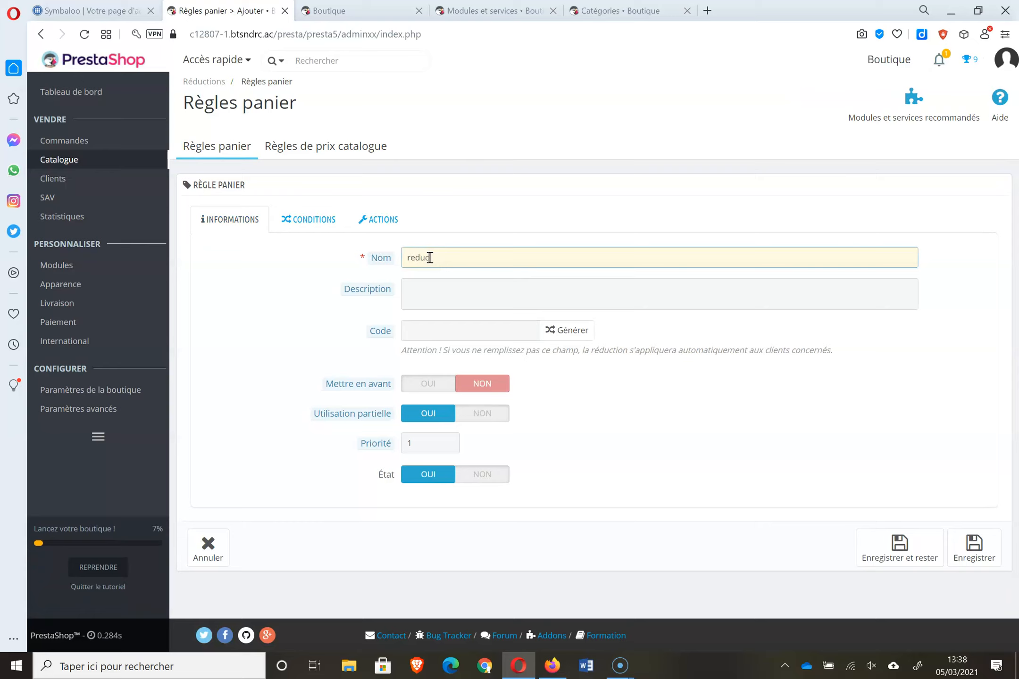
text(30%)
click(429, 257)
click(439, 297)
click(436, 333)
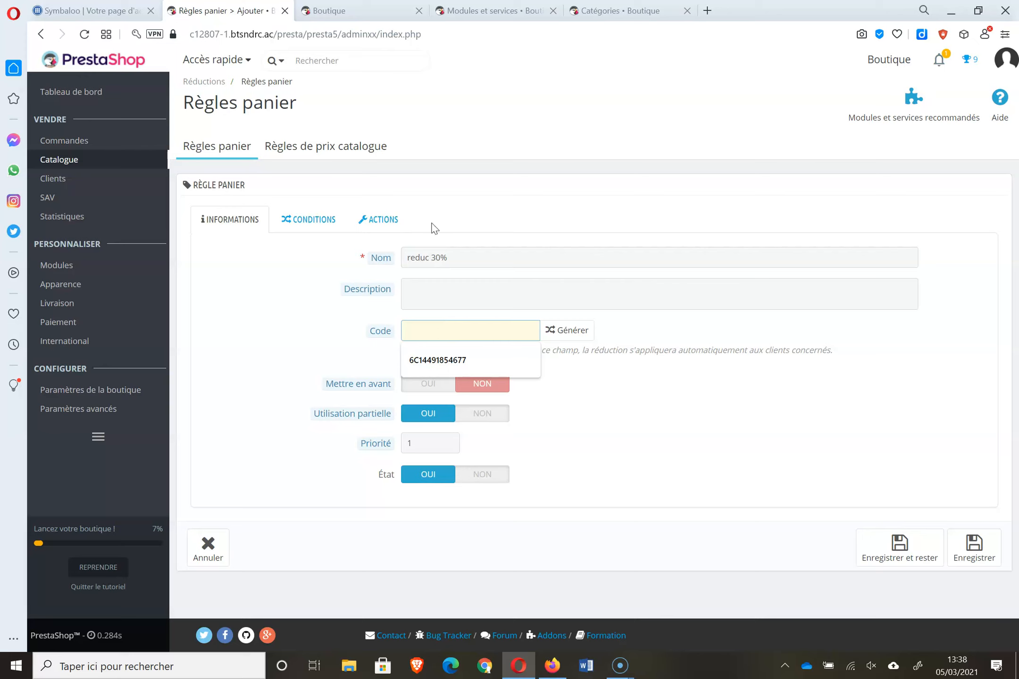
click(315, 226)
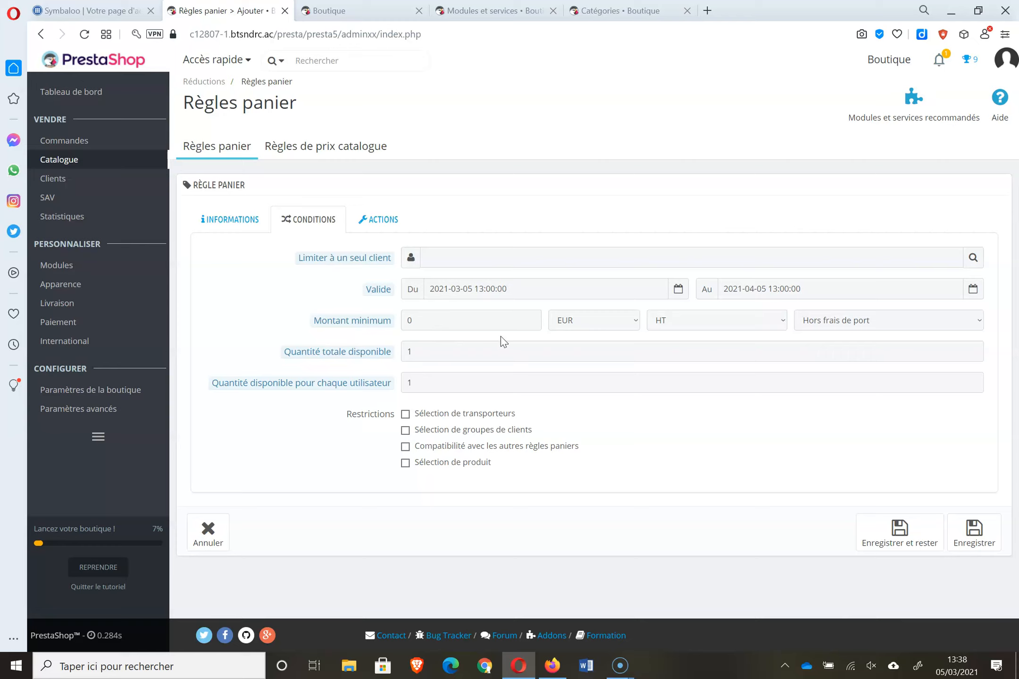
- Keep EUR for the minimum amount and enable a product selection restriction group
click(635, 322)
click(635, 320)
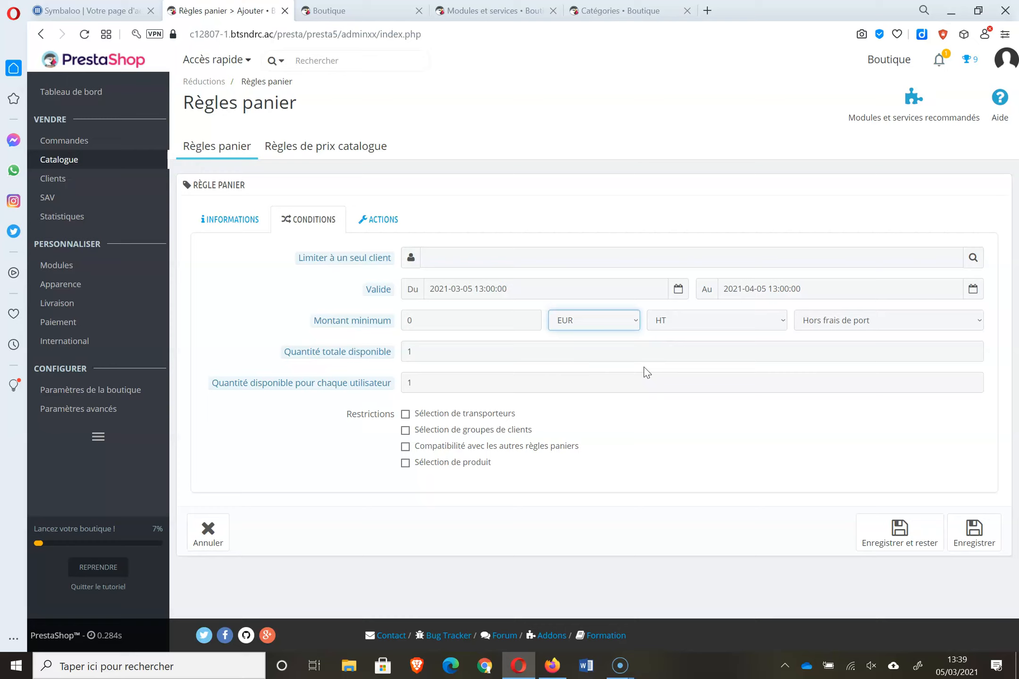
click(452, 463)
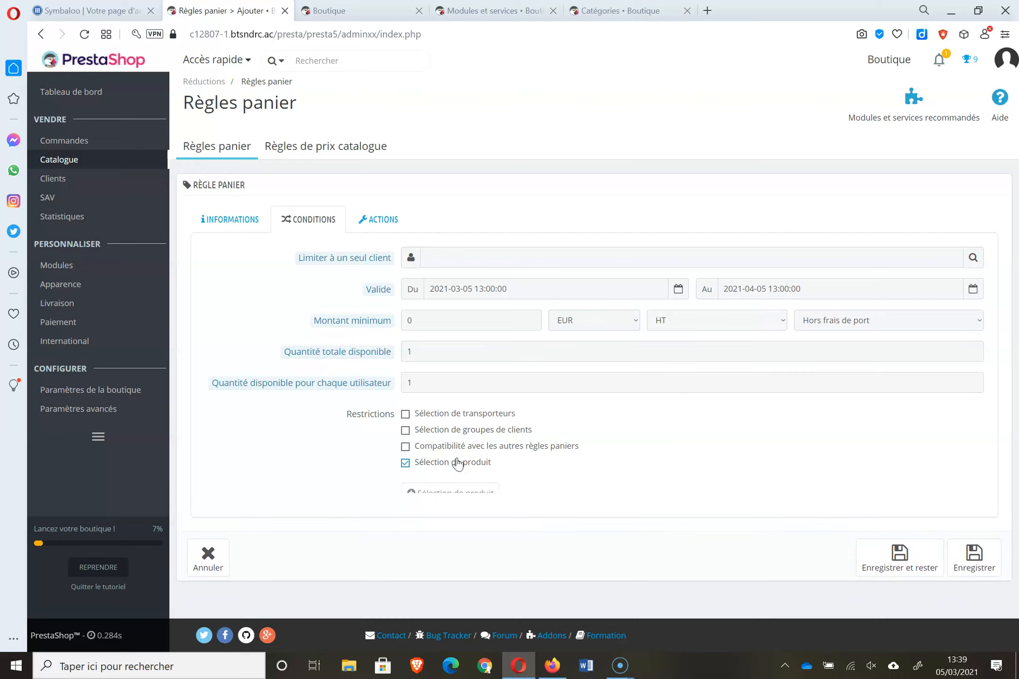
click(407, 465)
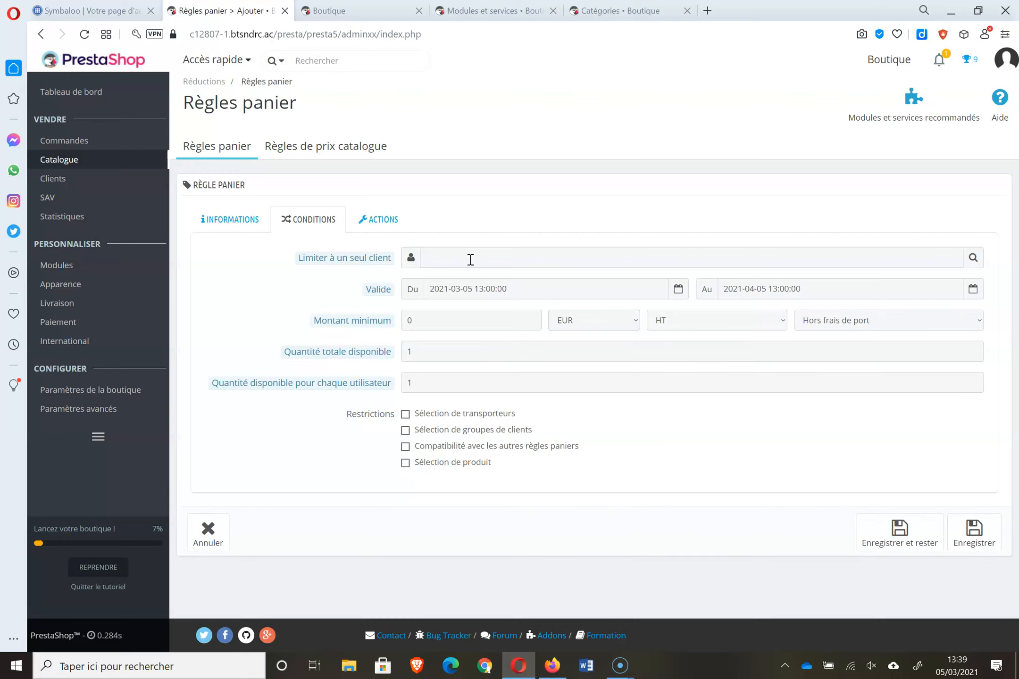
click(451, 467)
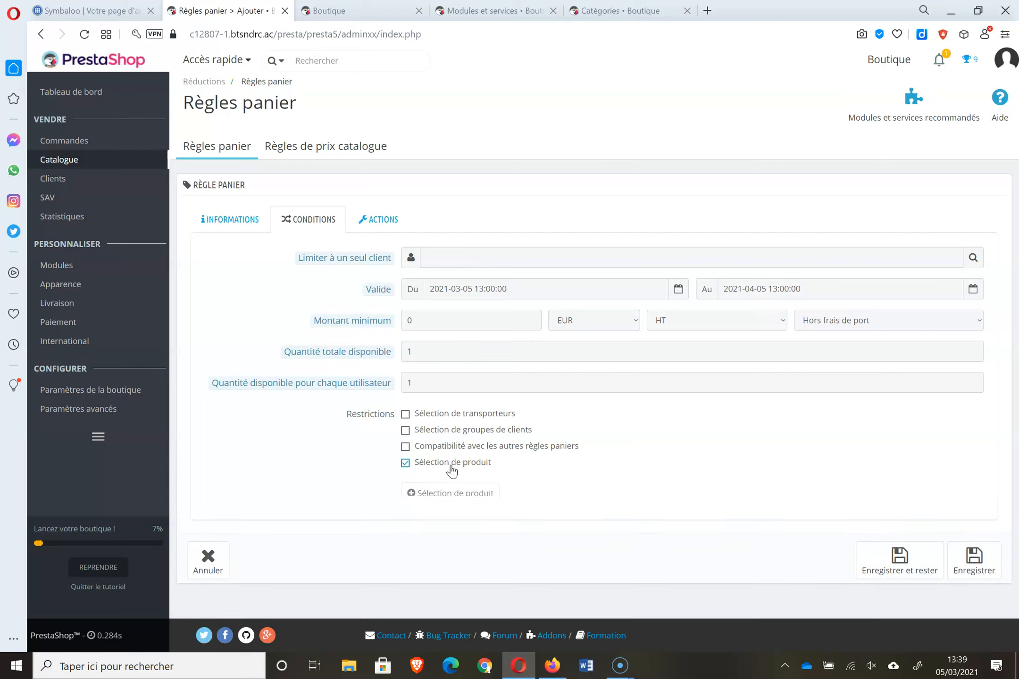
click(491, 496)
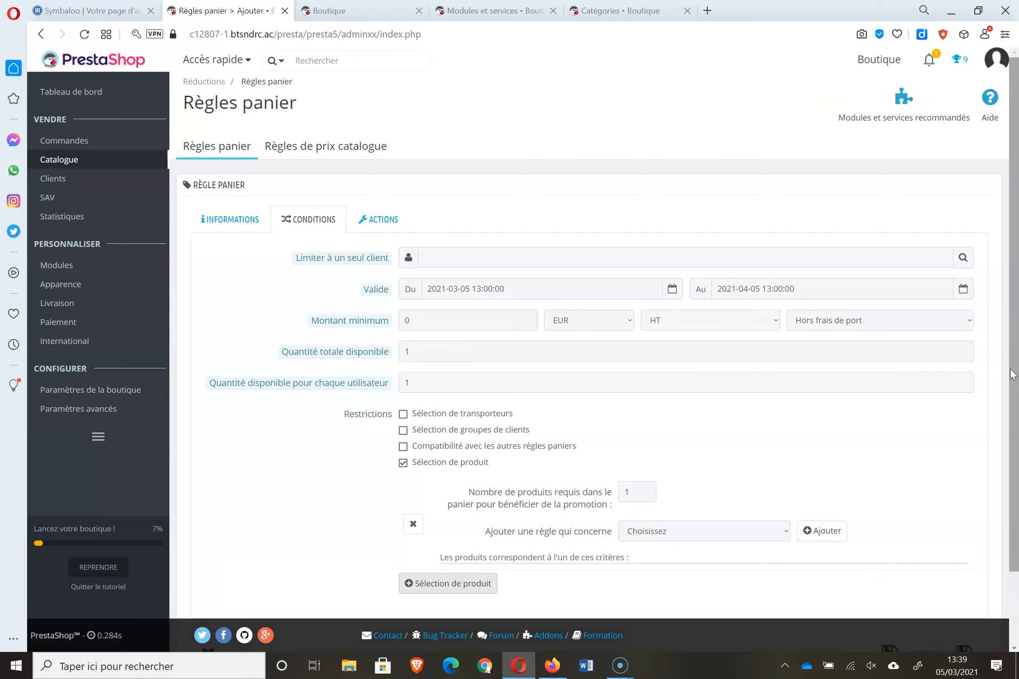
scroll(735, 498, down, 2)
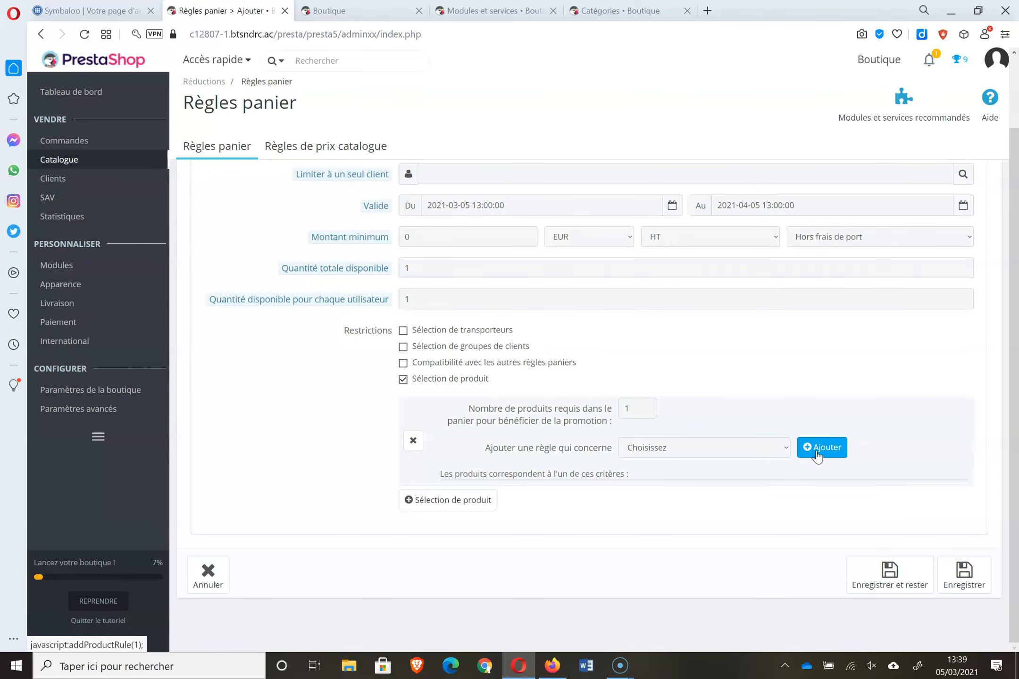
- Limit the group to the Coussin colibri product, requiring 2 products in the cart
click(785, 451)
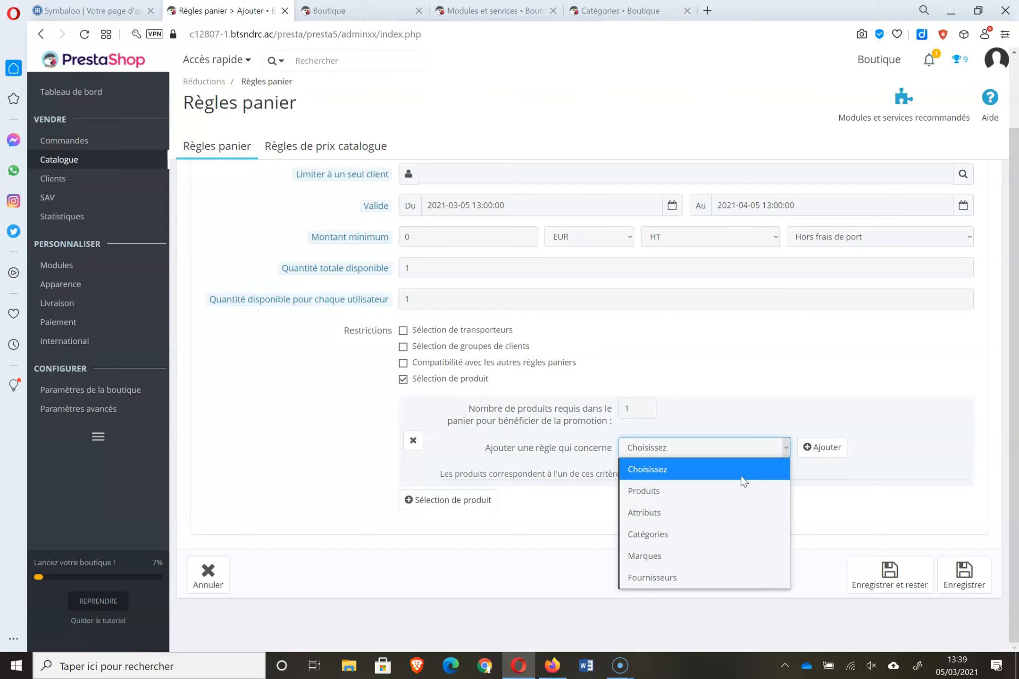
click(735, 491)
click(818, 450)
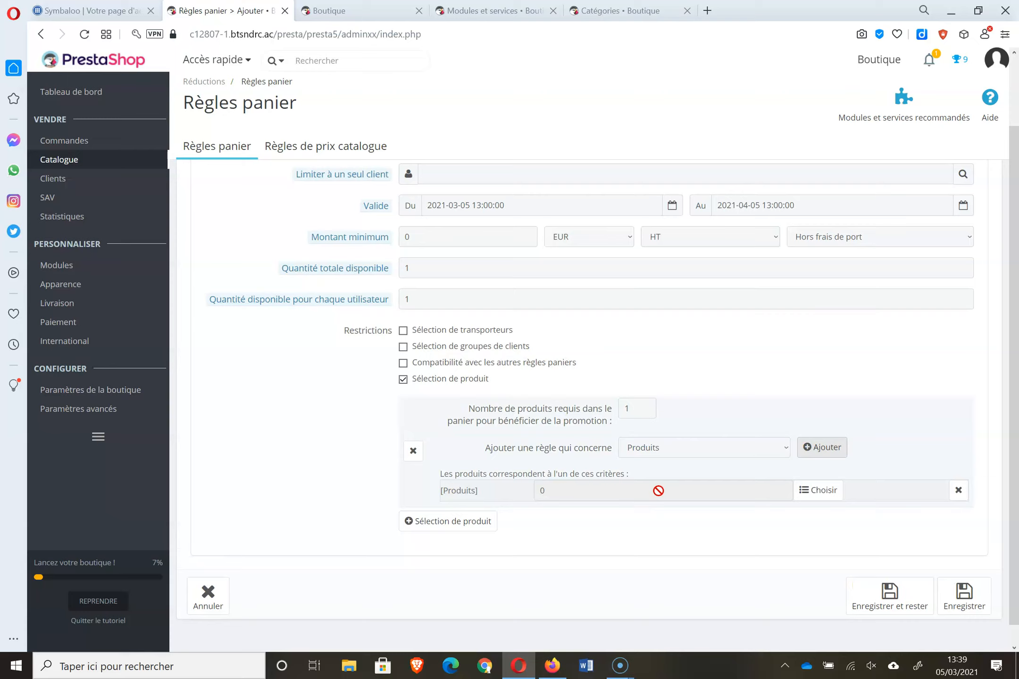
click(830, 488)
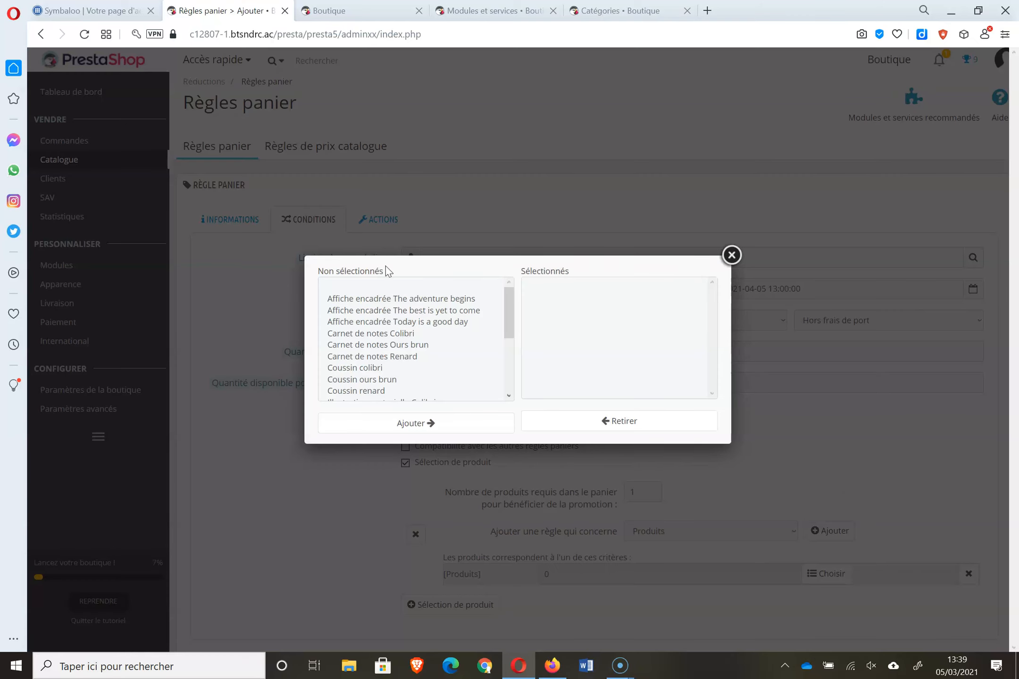
click(506, 295)
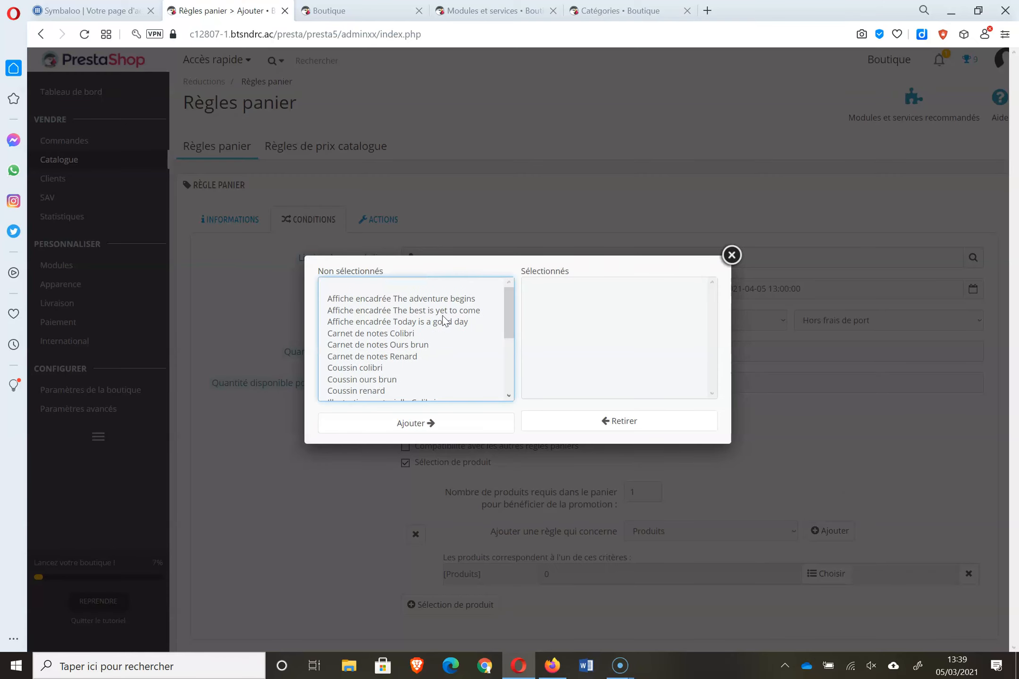
click(397, 368)
click(432, 439)
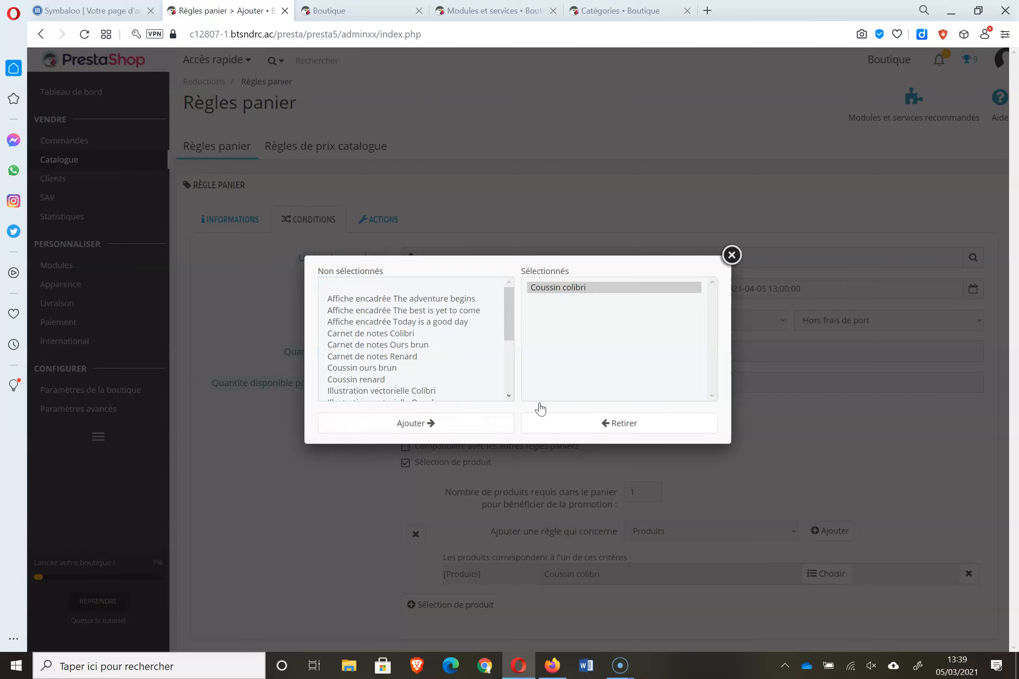
click(732, 262)
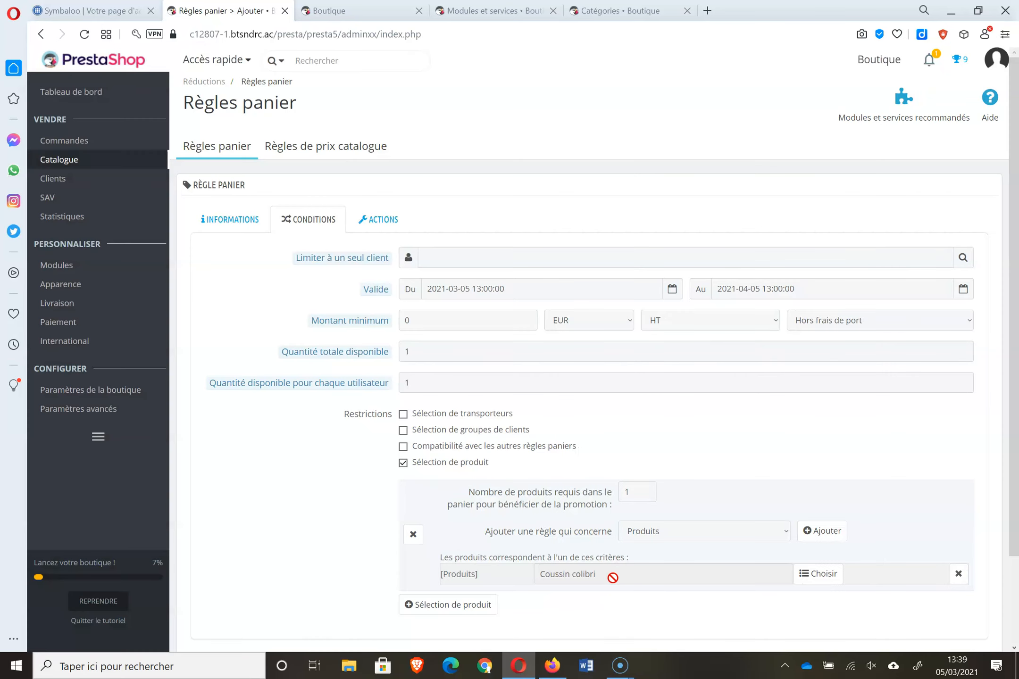
click(632, 500)
text(2)
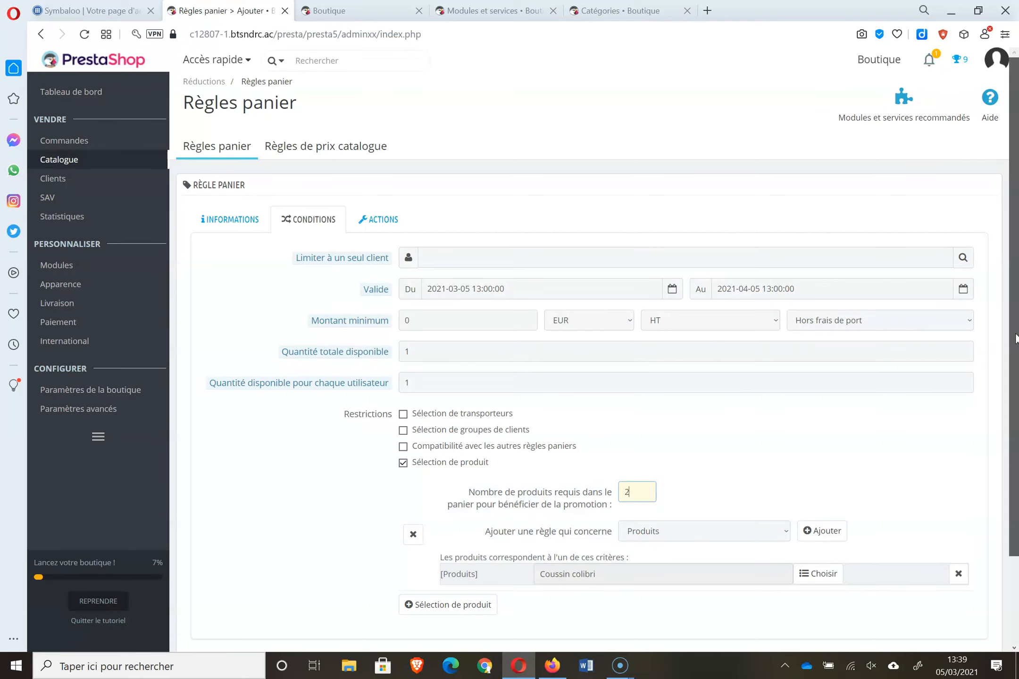
scroll(1016, 510, down, 3)
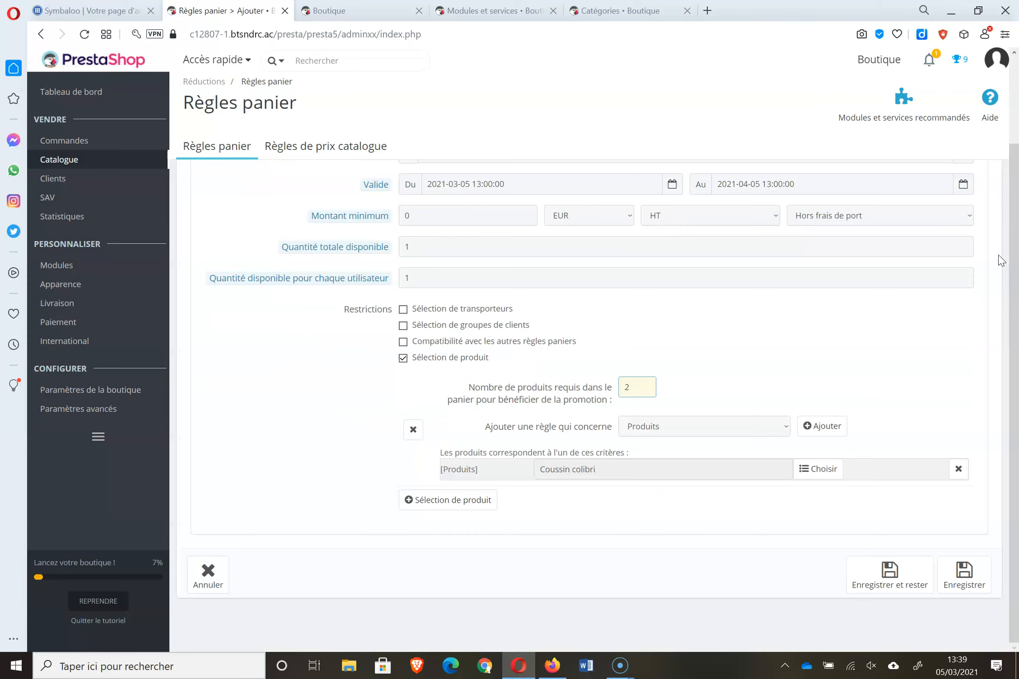
scroll(1016, 81, up, 3)
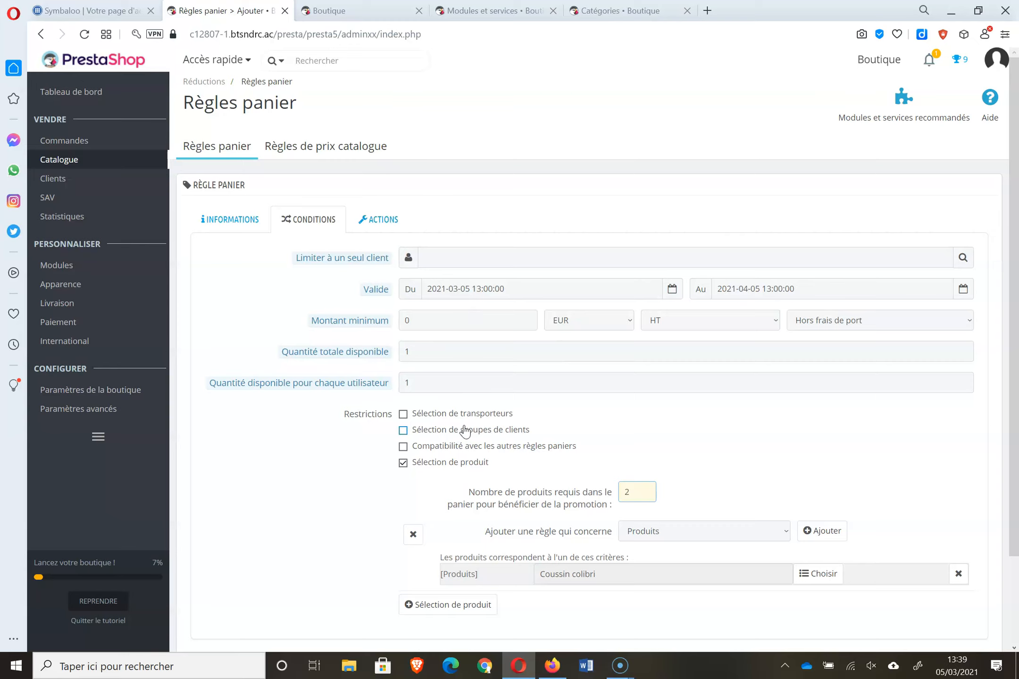
click(377, 220)
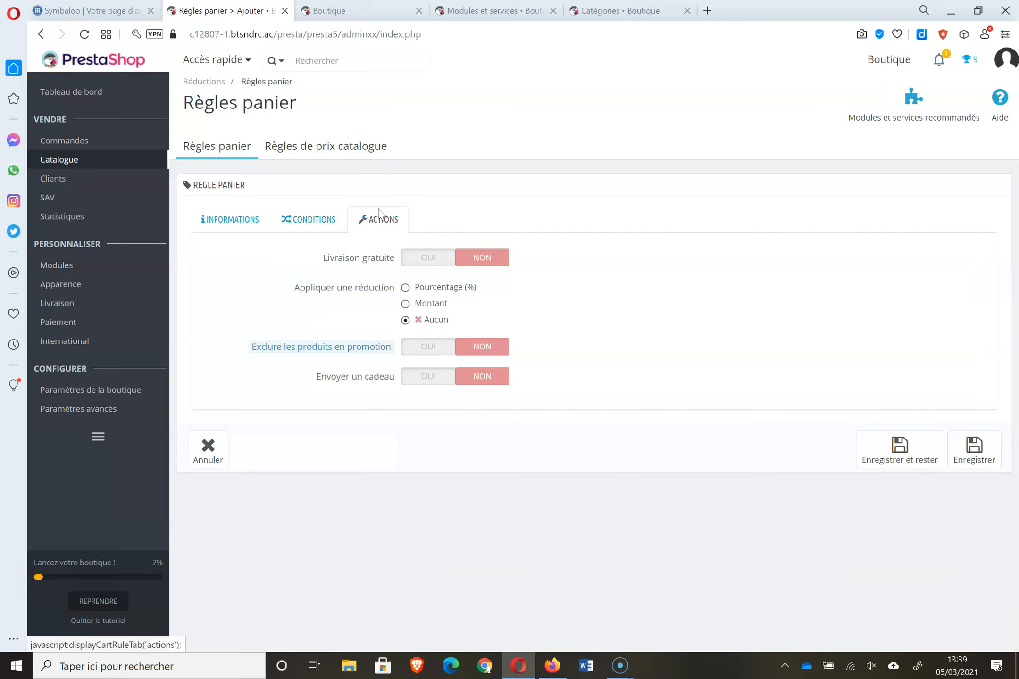
- Set a 30% percentage discount and save the 'reduc 30%' cart rule
click(426, 289)
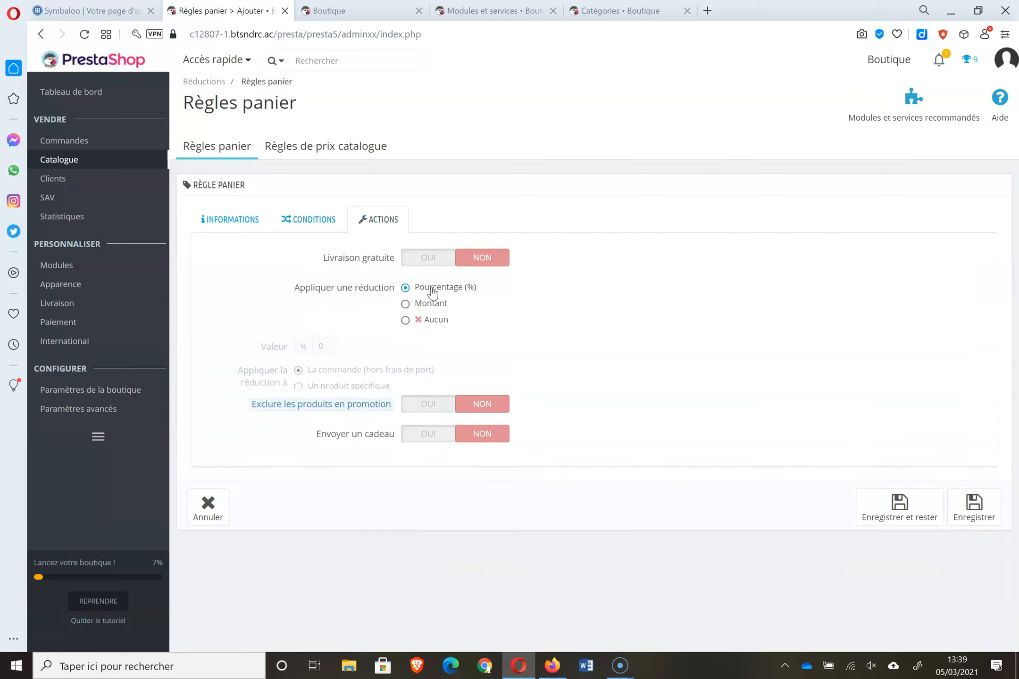
drag(444, 354, 393, 353)
text(30)
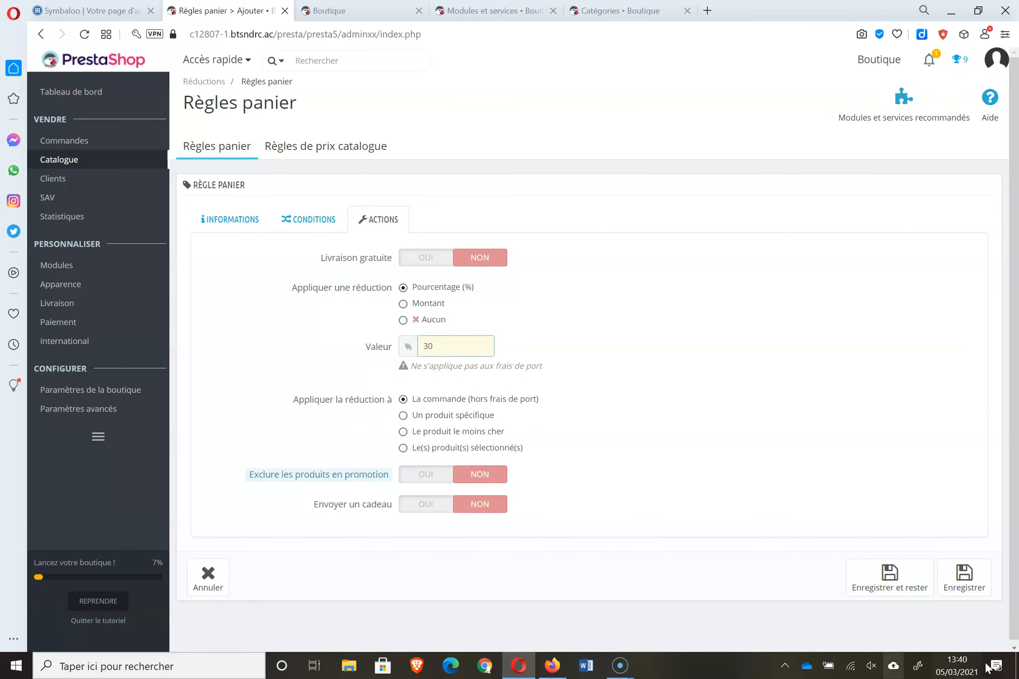
click(953, 570)
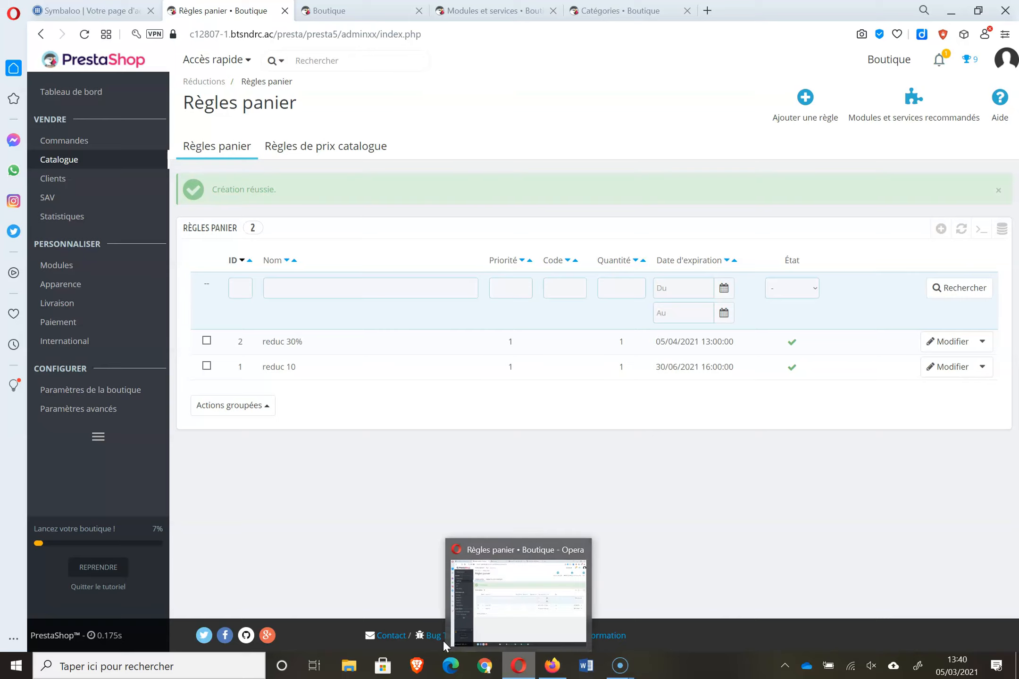
- Search the installed modules for 'carrousel'
mouse_move(120, 276)
click(209, 264)
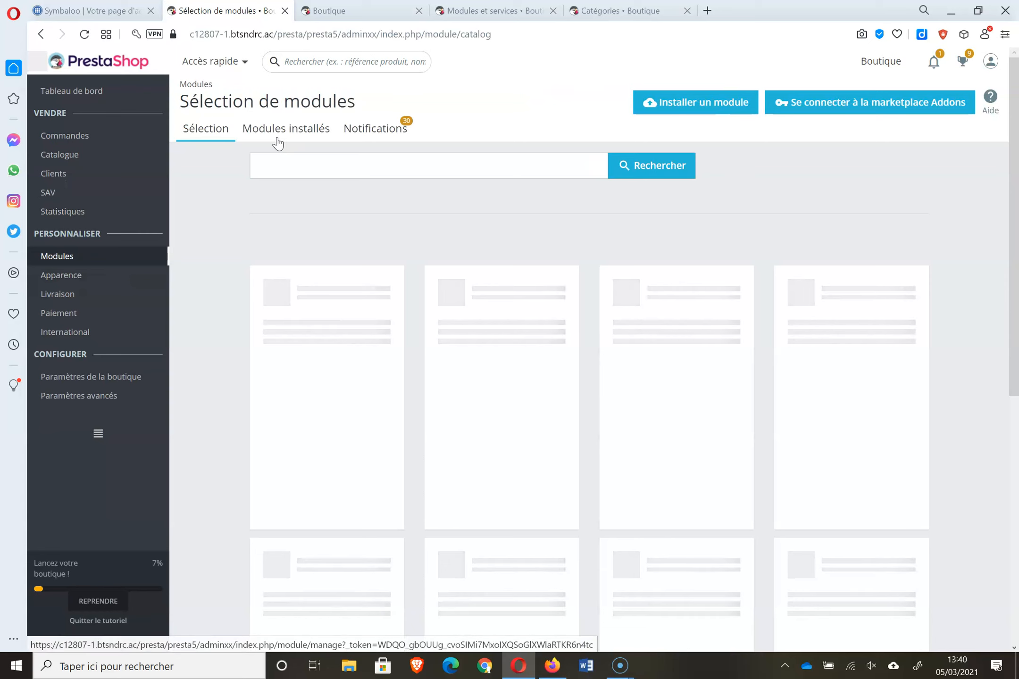
click(277, 142)
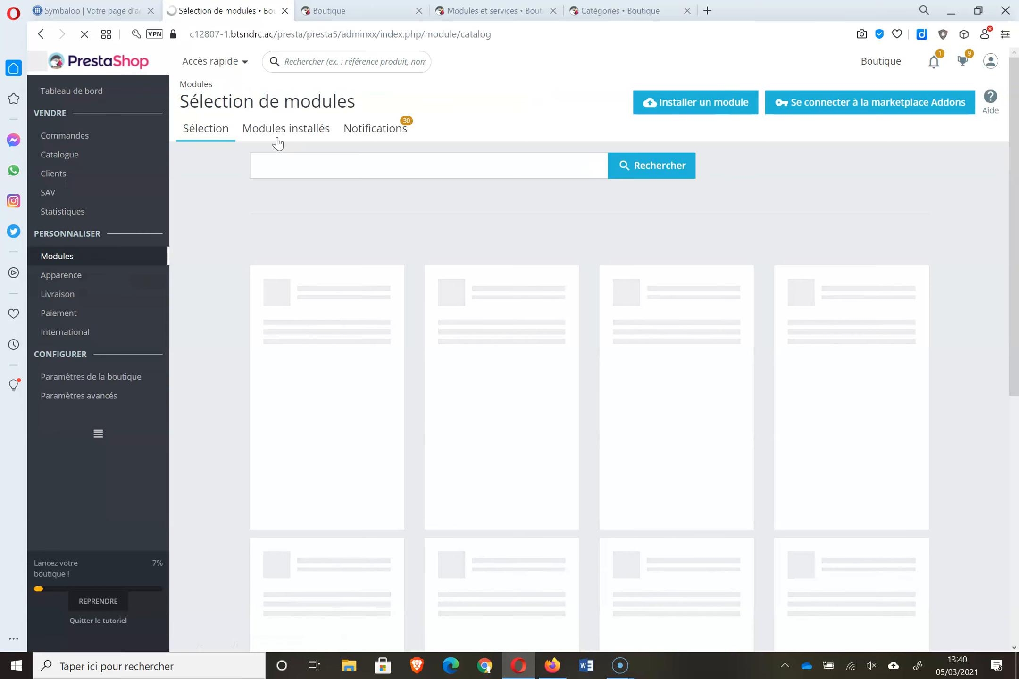
click(287, 159)
text(carrousel)
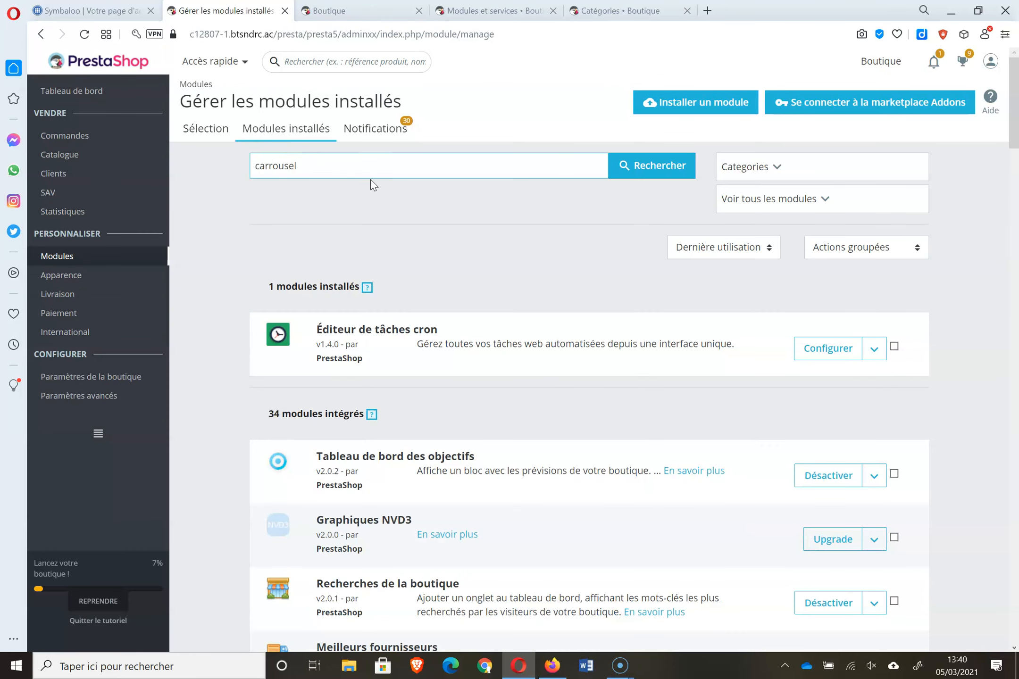
click(650, 169)
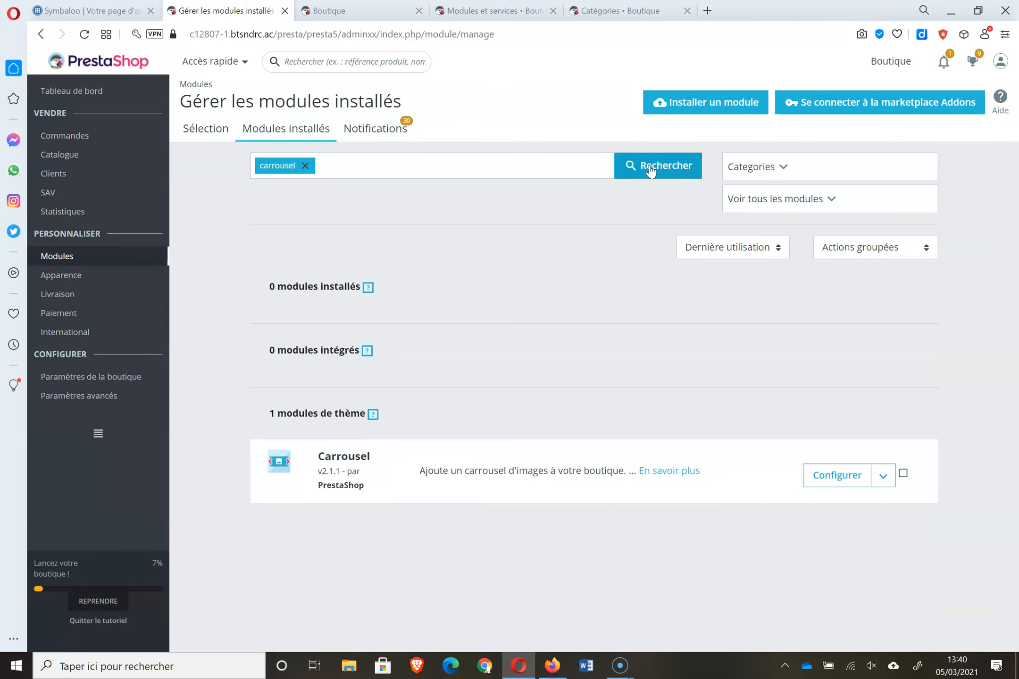
- In the Carrousel configuration, deactivate slide Sample 2 and open Sample 1 for editing
click(856, 475)
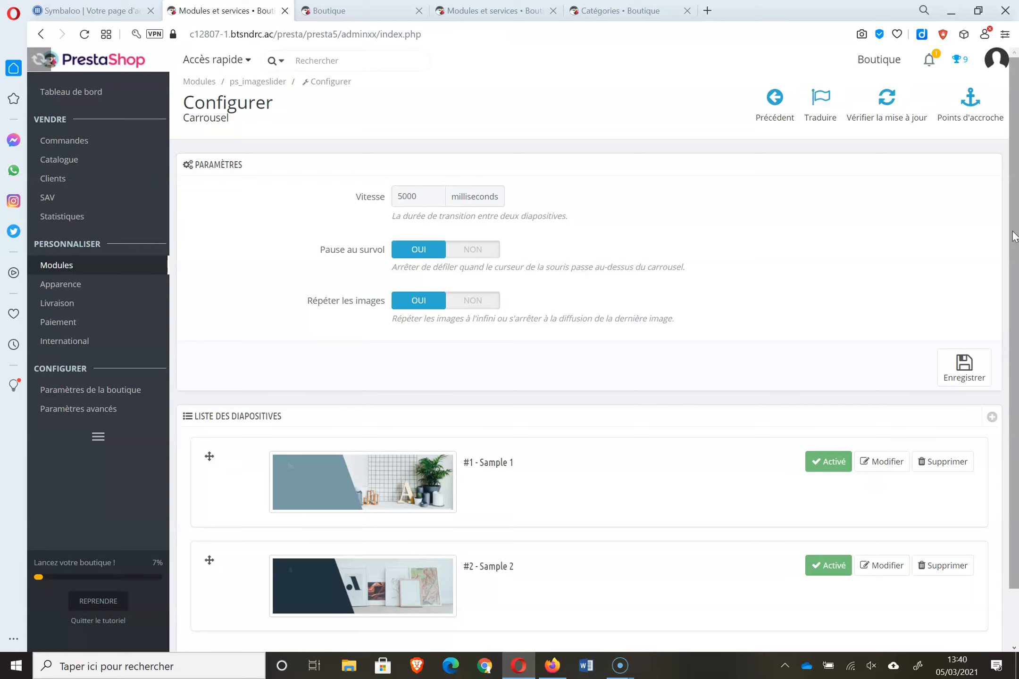
scroll(1014, 236, down, 2)
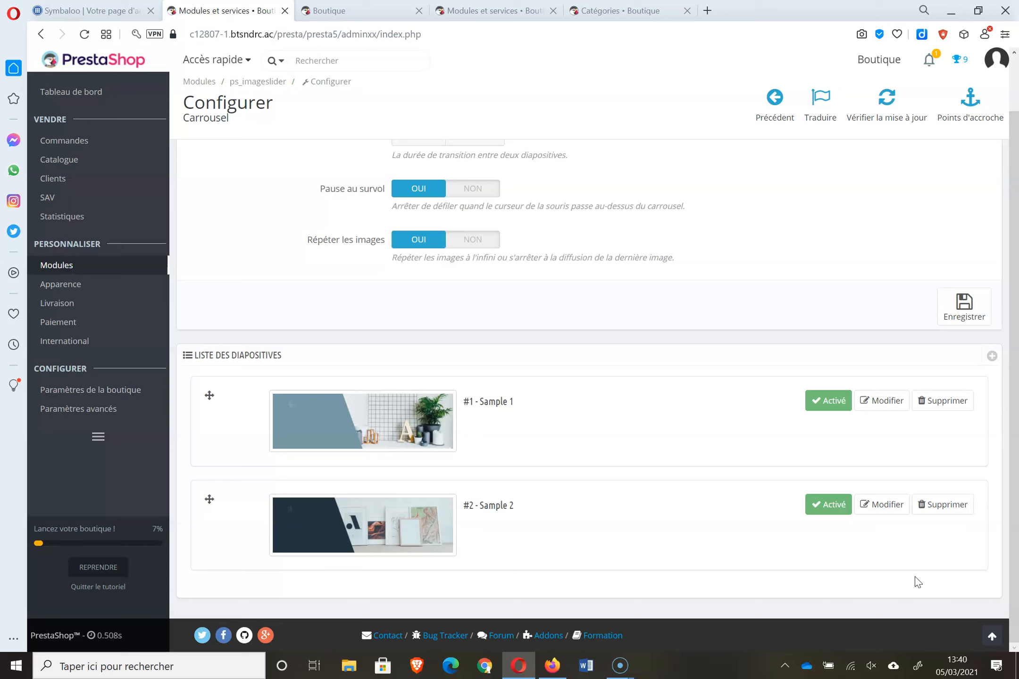
click(840, 508)
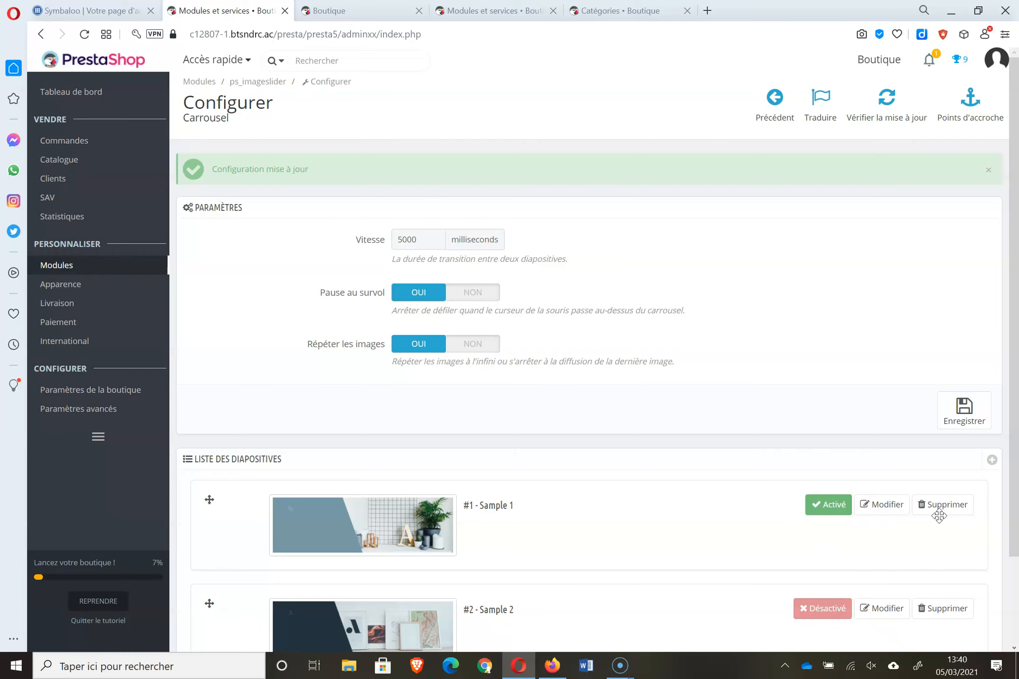
click(881, 504)
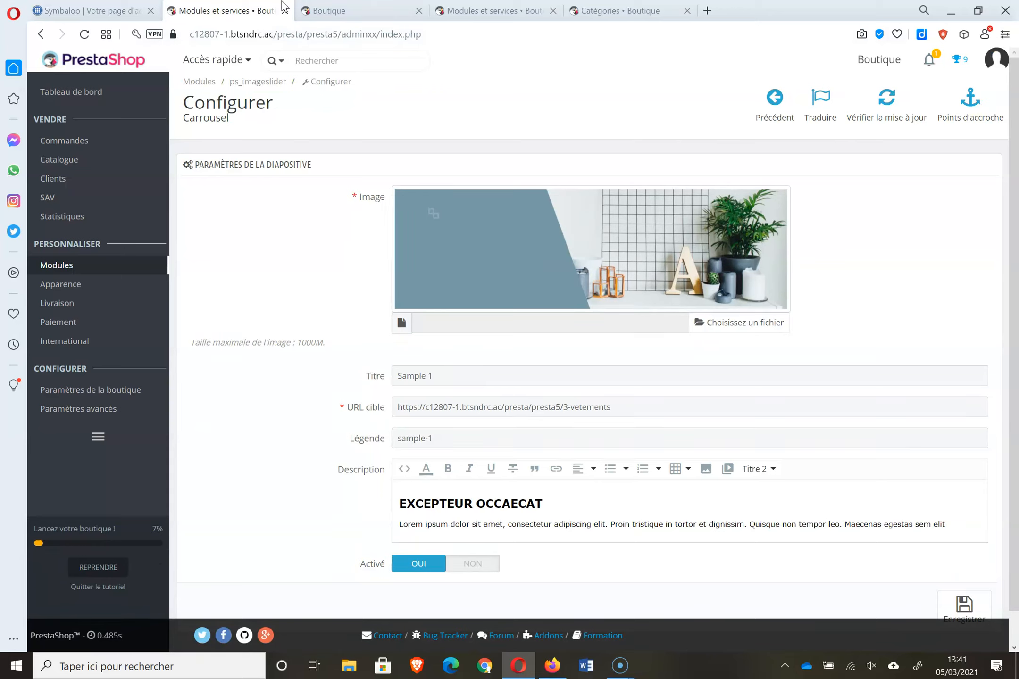
- Copy the ACCESSORIES category link address from the storefront
click(325, 12)
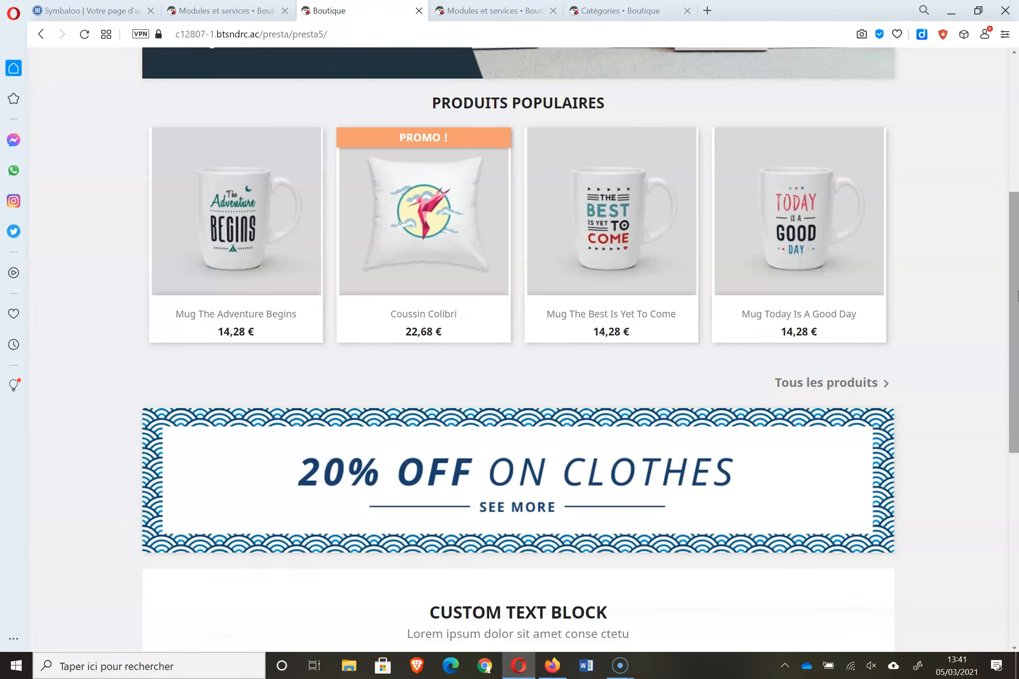
drag(1017, 264, 1018, 63)
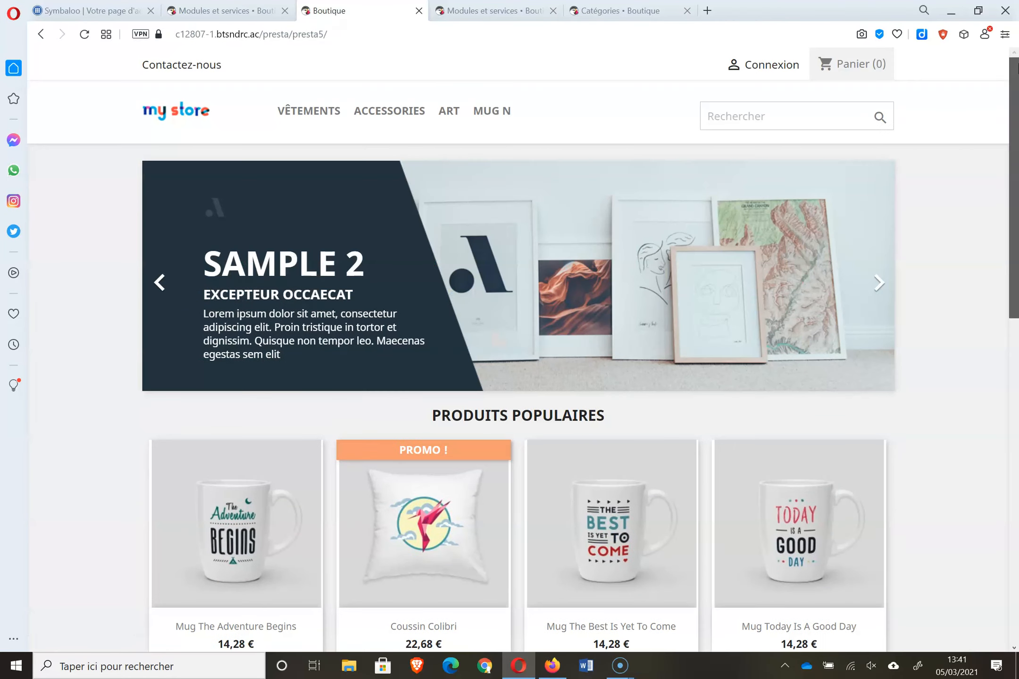
right_click(399, 117)
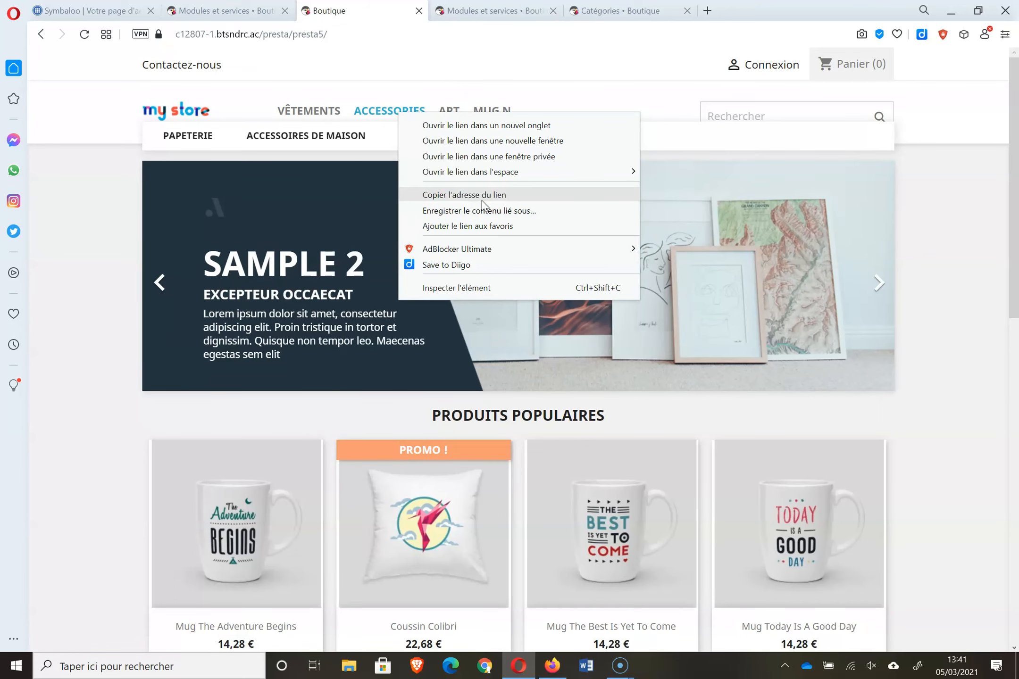
click(206, 10)
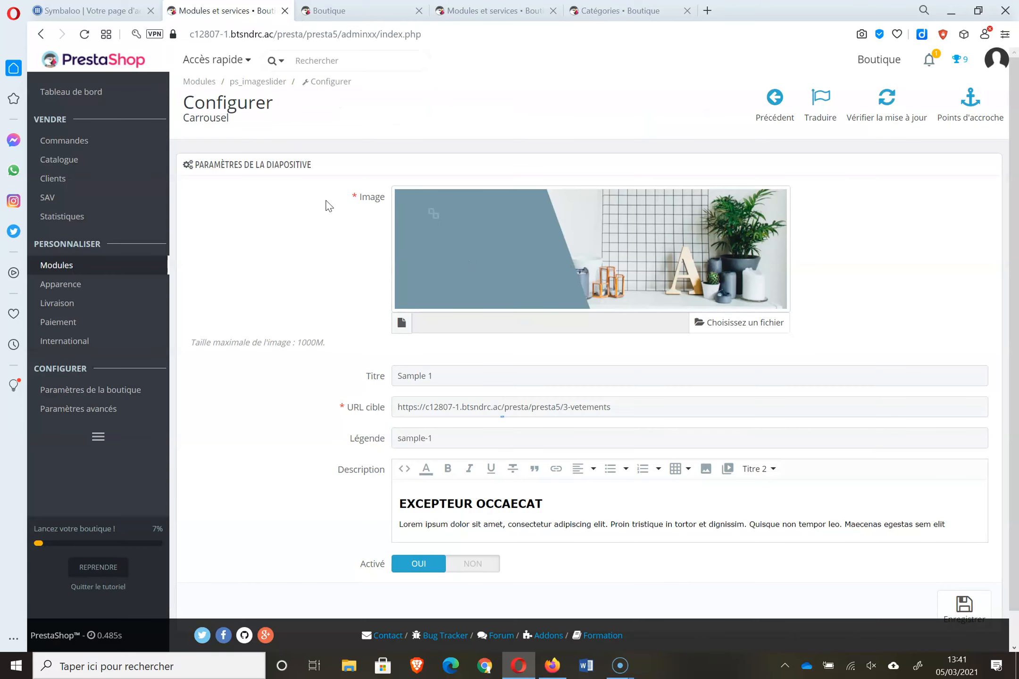
- Change the slide's title and caption from Sample 1 to 'VETEMENTS' and save it
triple_click(448, 376)
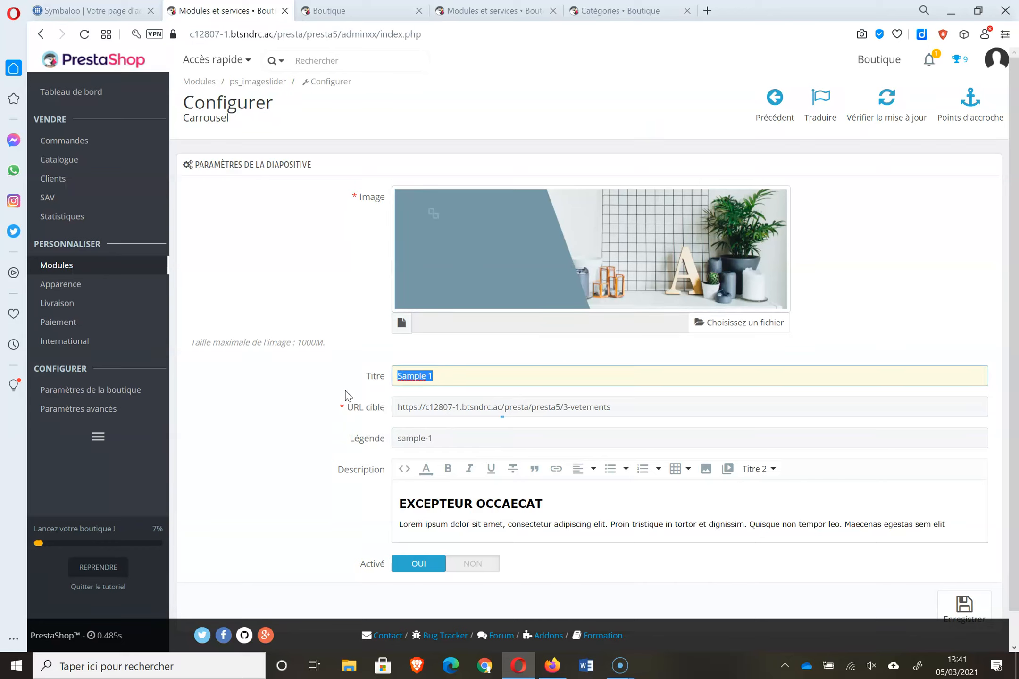
text(VETEMENST)
key(BackSpace)
key(BackSpace)
text(TS)
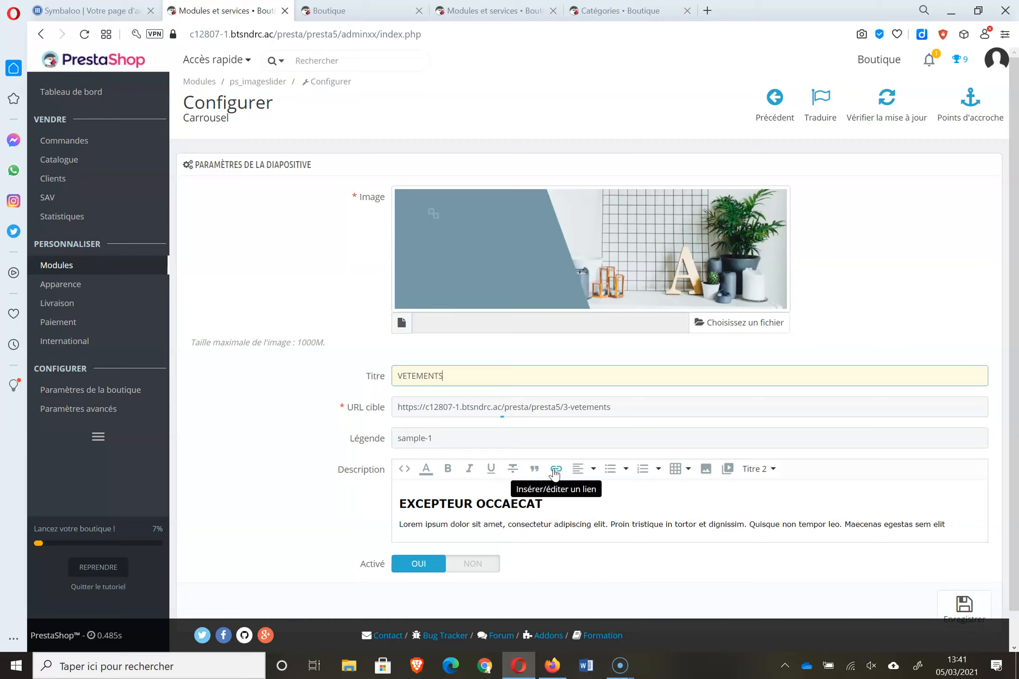
triple_click(489, 446)
text(VET)
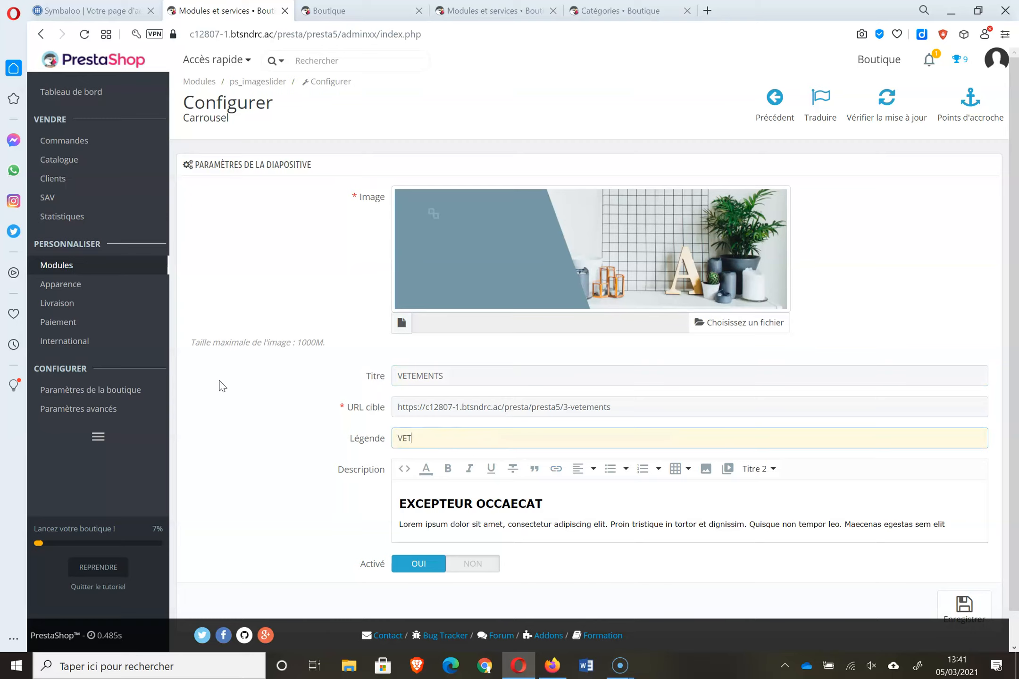
text(EMENTS)
scroll(986, 564, down, 1)
click(983, 564)
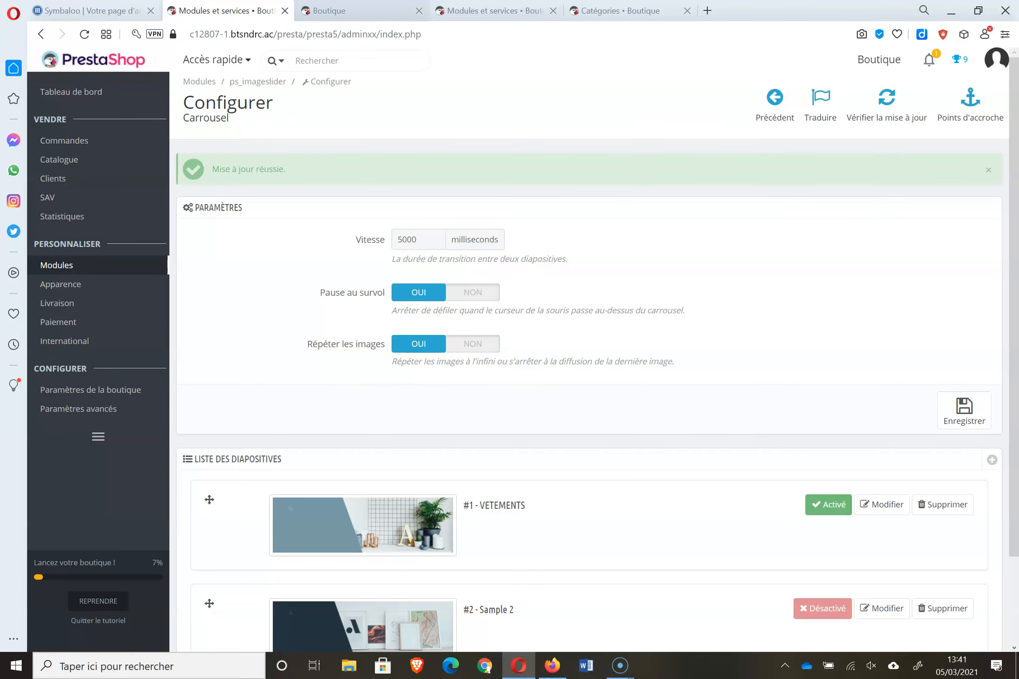
- Reload the storefront to confirm the VETEMENTS banner, then return to the carousel settings
click(330, 11)
click(88, 36)
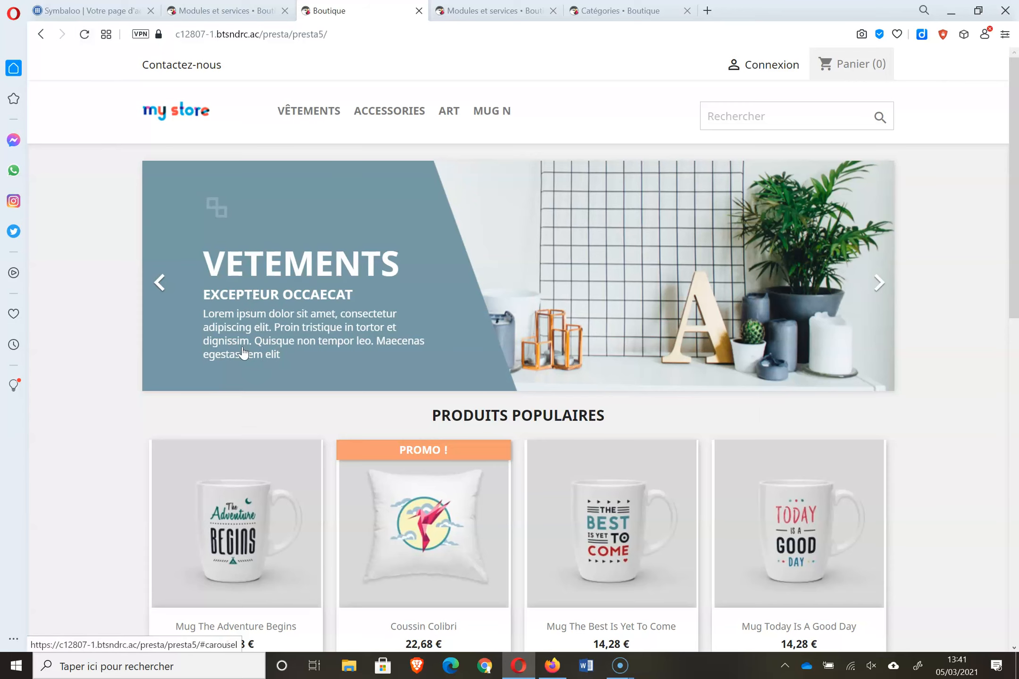
click(200, 18)
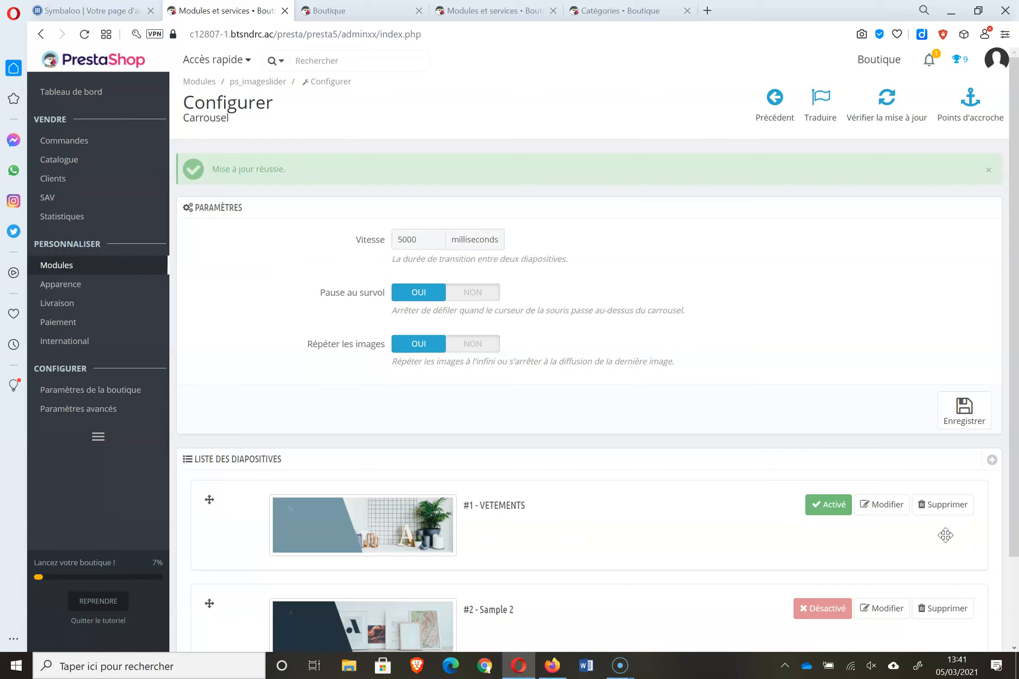
- Replace slide #1's description with 'Pour voir tous nos vêtements' and save
click(891, 514)
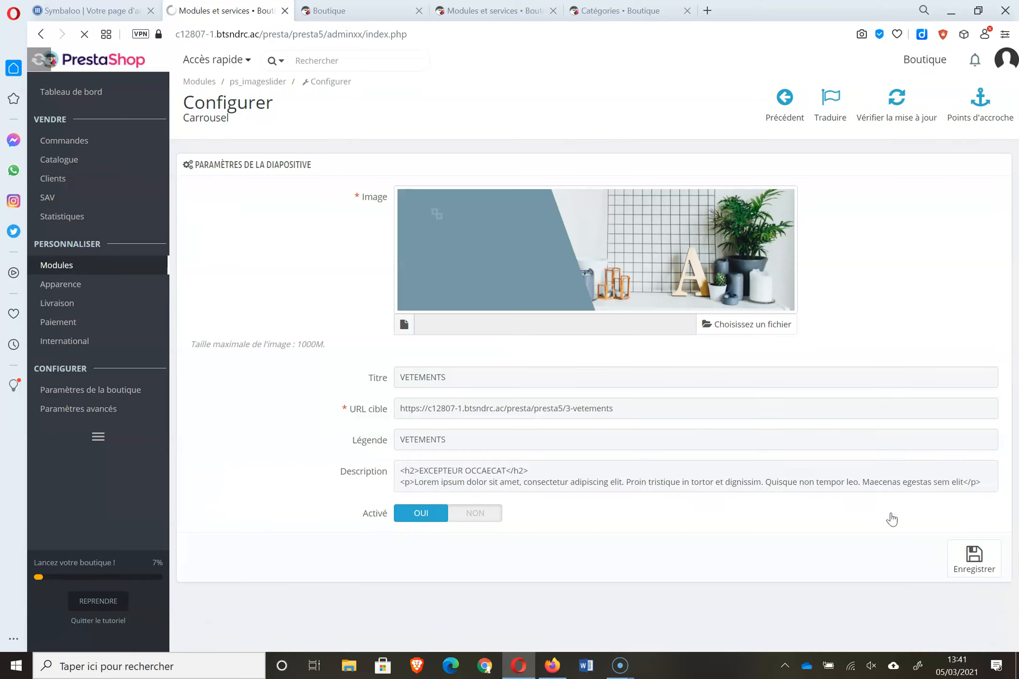
key(ctrl+a)
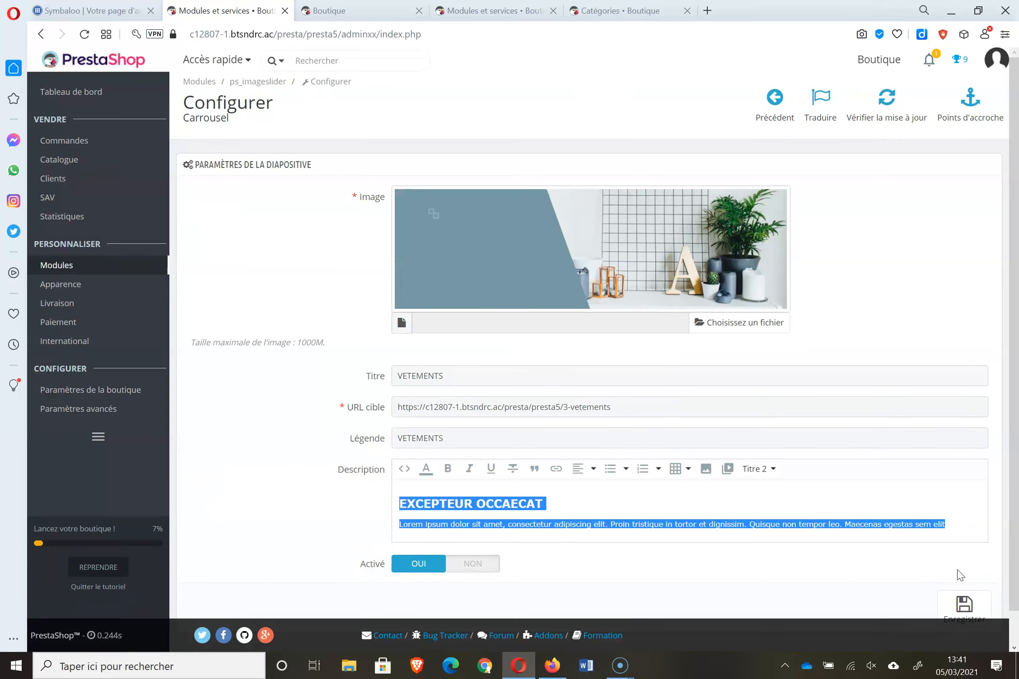
text(Pour voir tous nos)
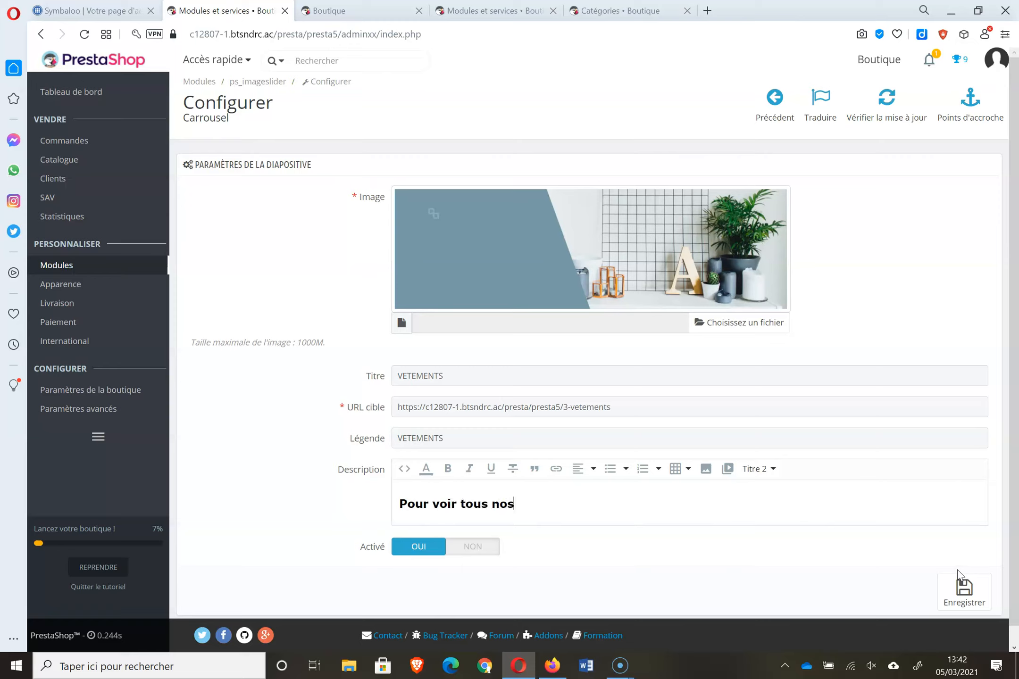
text( vetements)
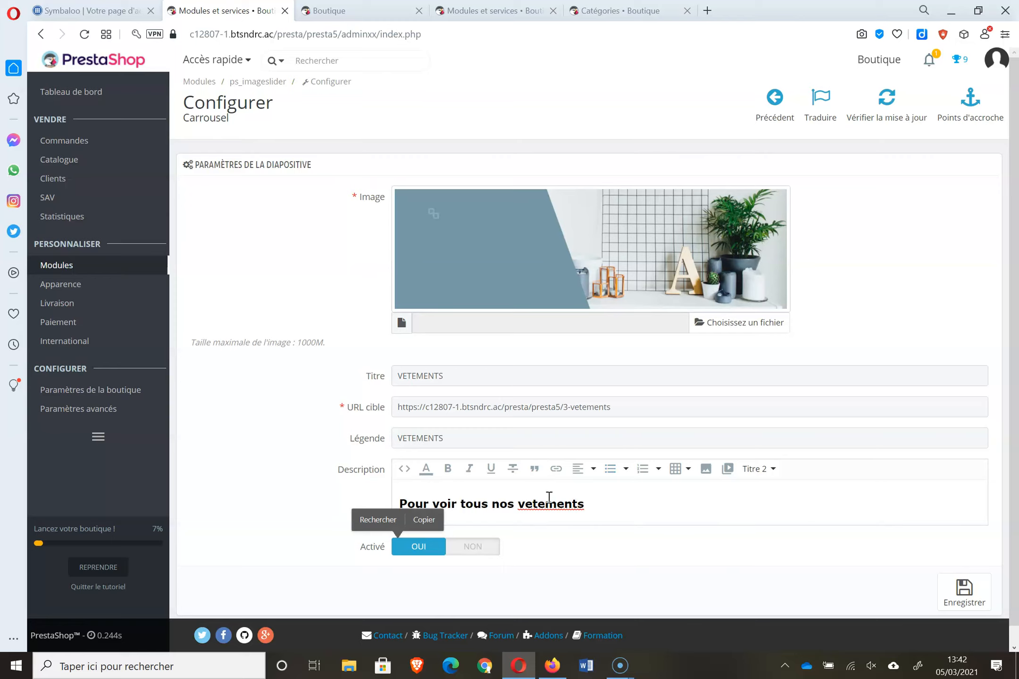
right_click(549, 504)
click(638, 312)
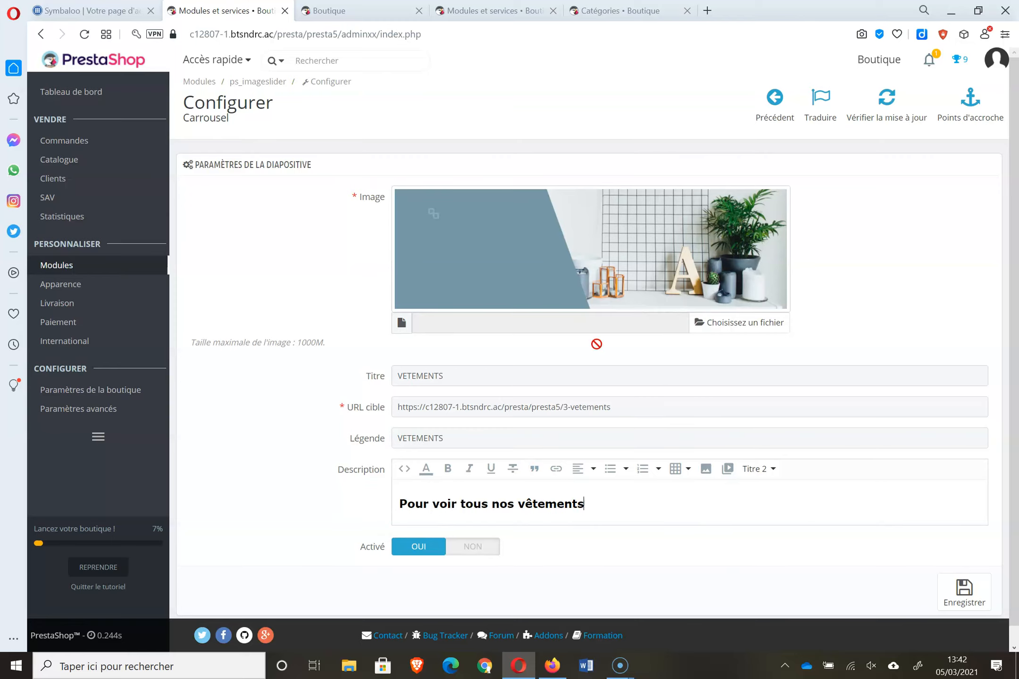
click(963, 593)
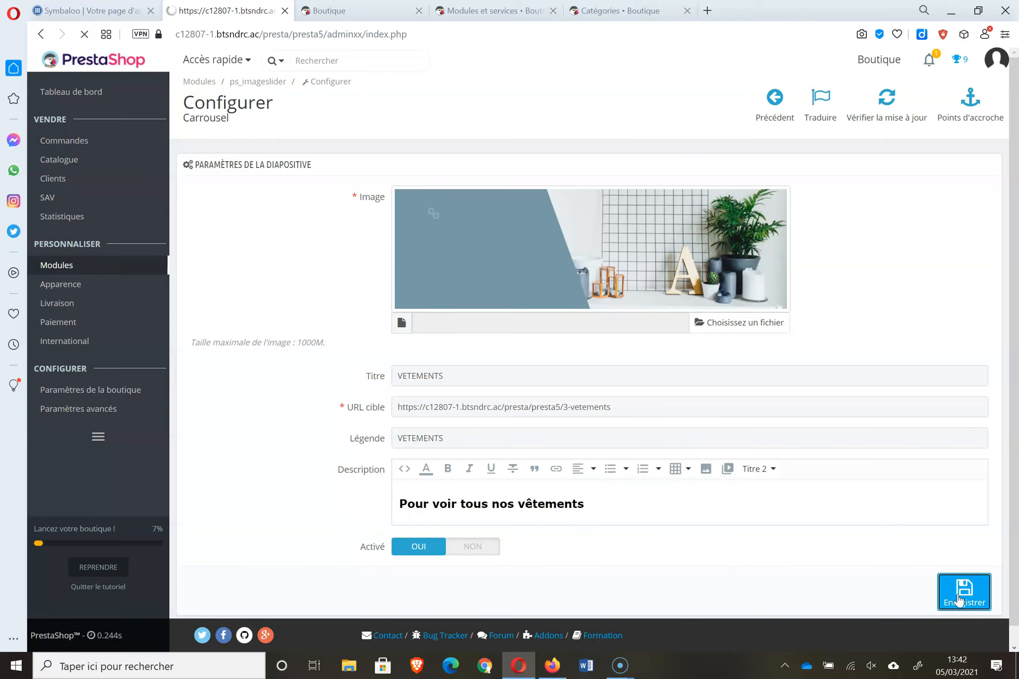
- Reload the storefront to check the new description, then return to the carousel settings
click(329, 10)
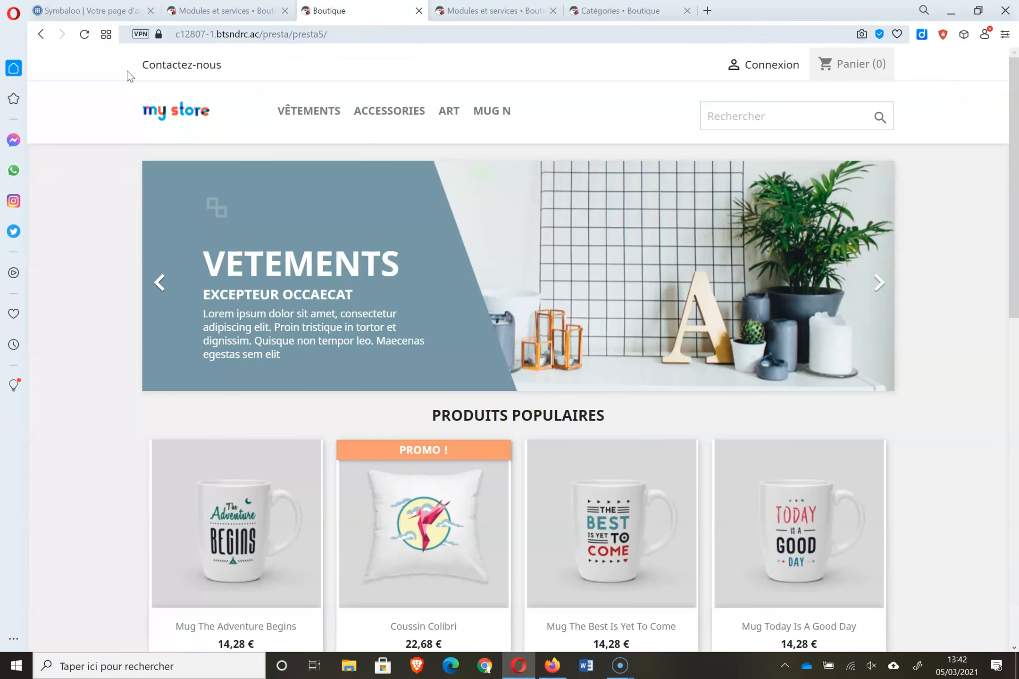
click(84, 34)
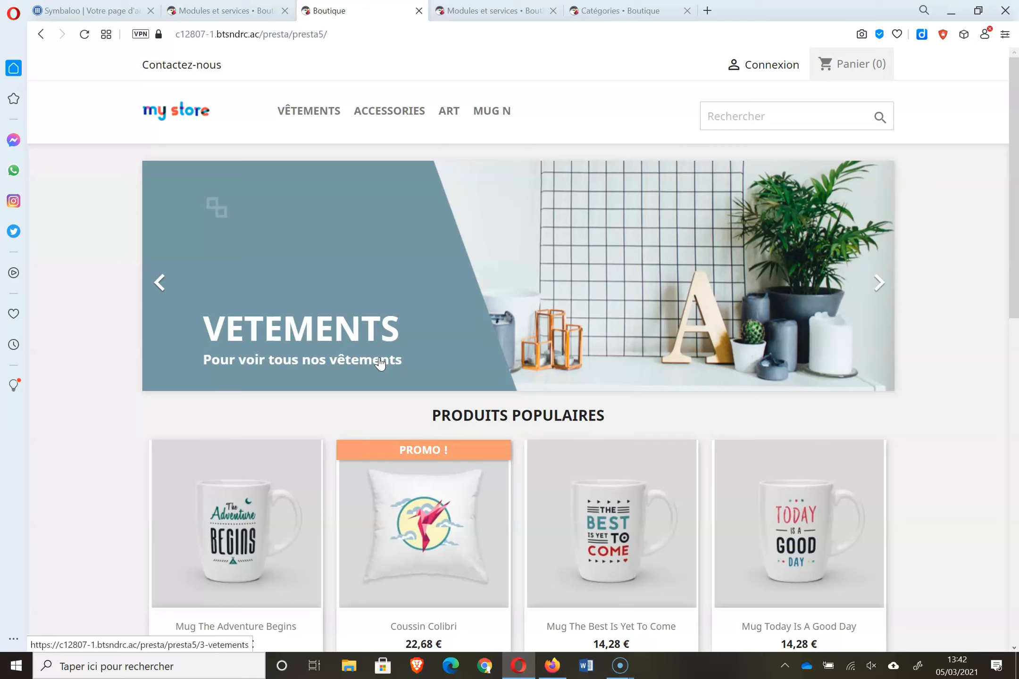
click(247, 10)
- Open the reduc 10 cart rule's conditions and enable product selection restriction
mouse_move(96, 165)
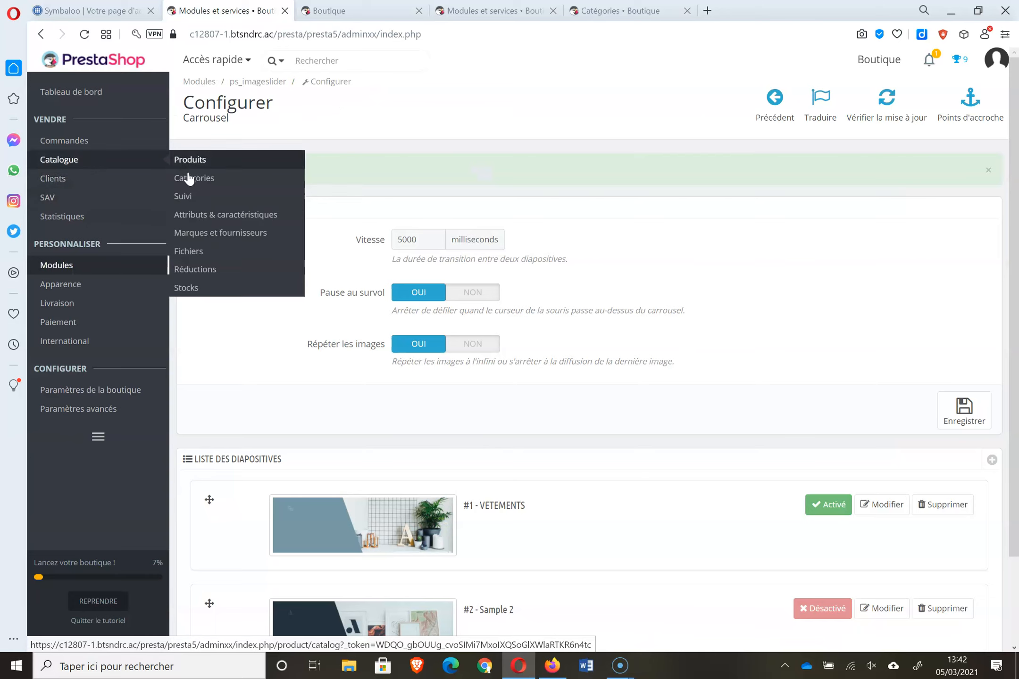
click(208, 268)
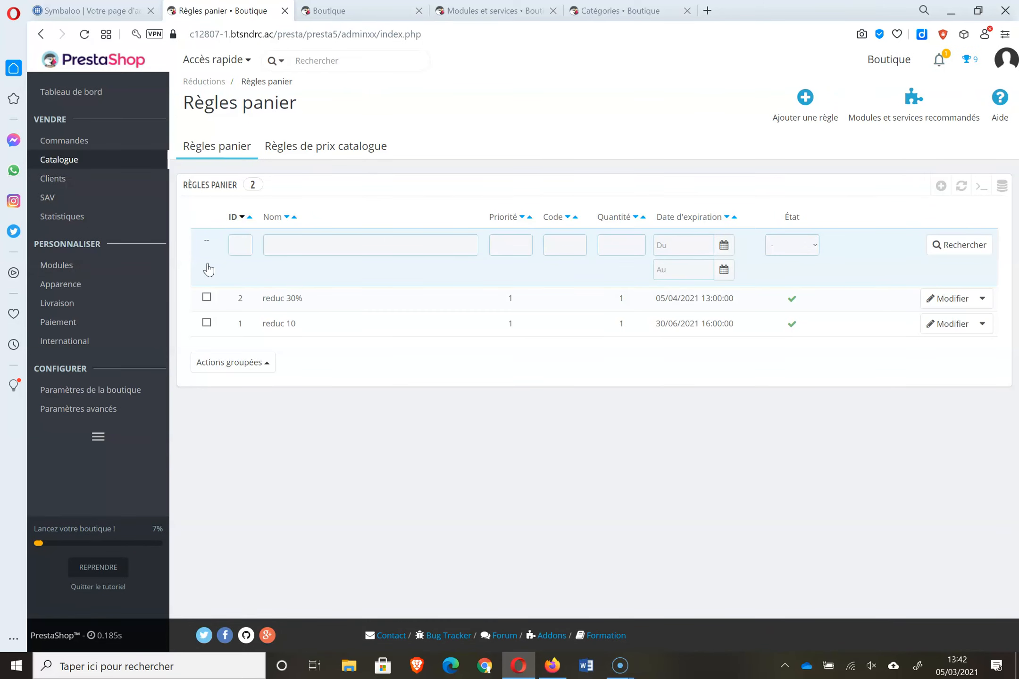
click(283, 325)
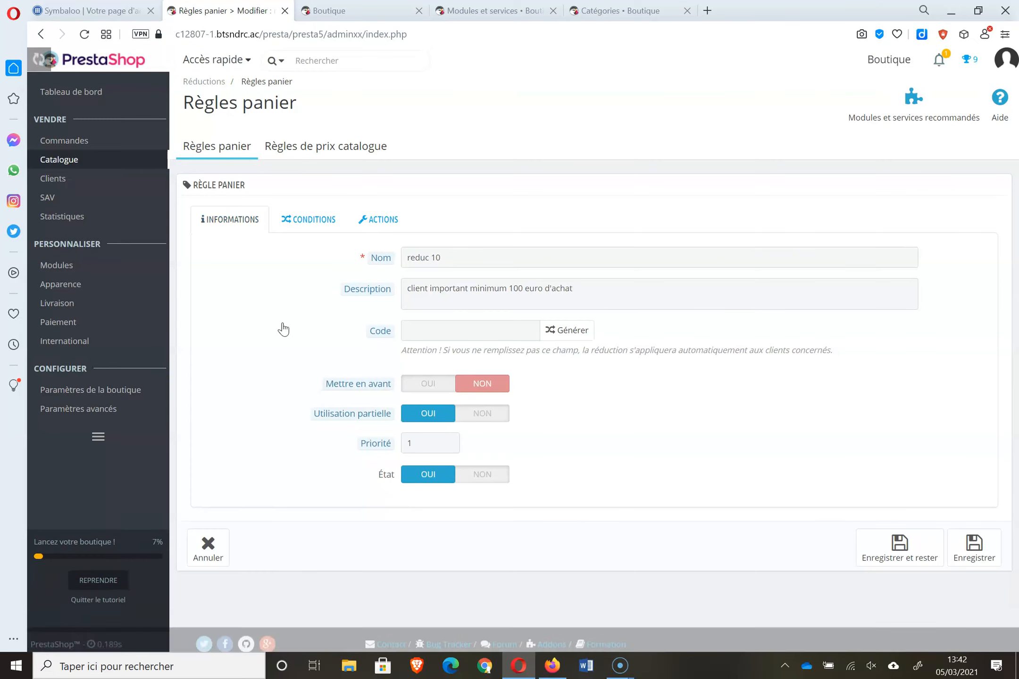
click(335, 219)
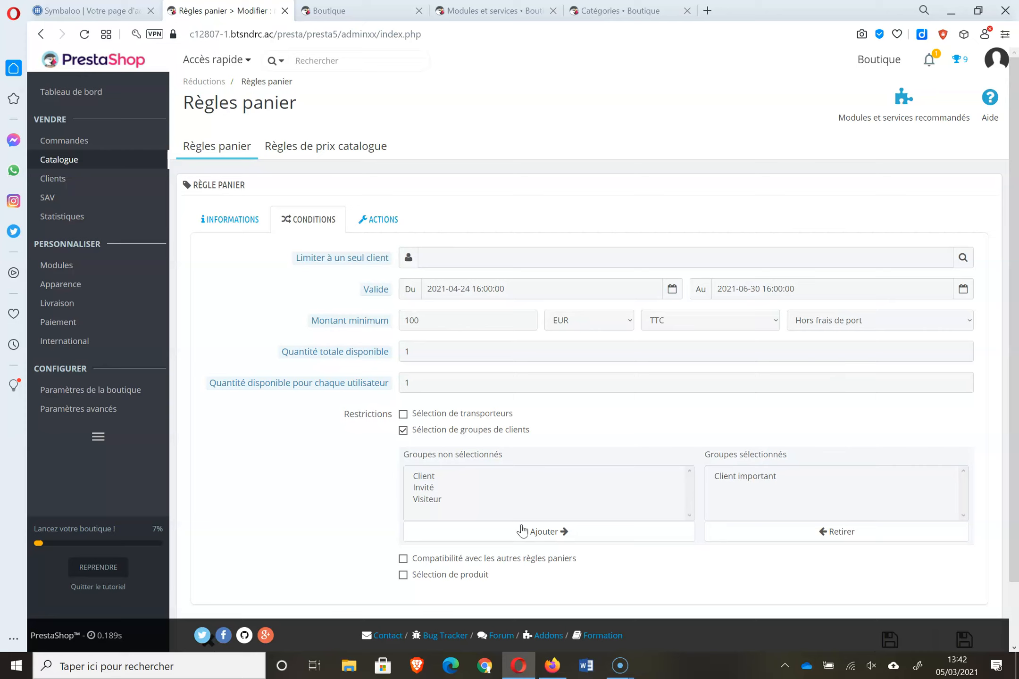
scroll(1017, 377, down, 2)
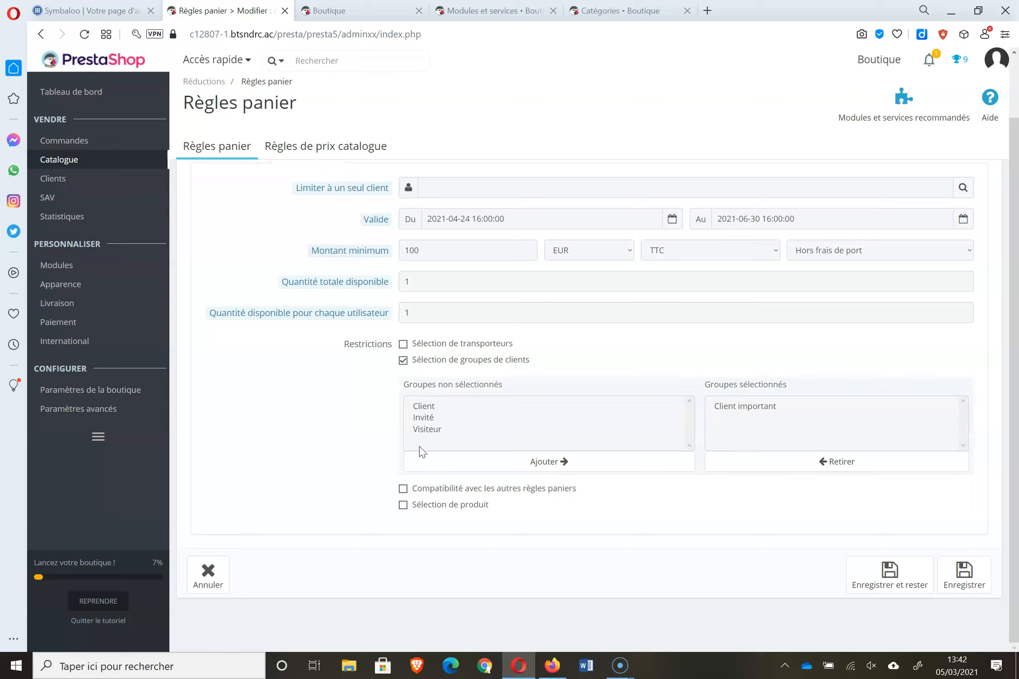
click(425, 506)
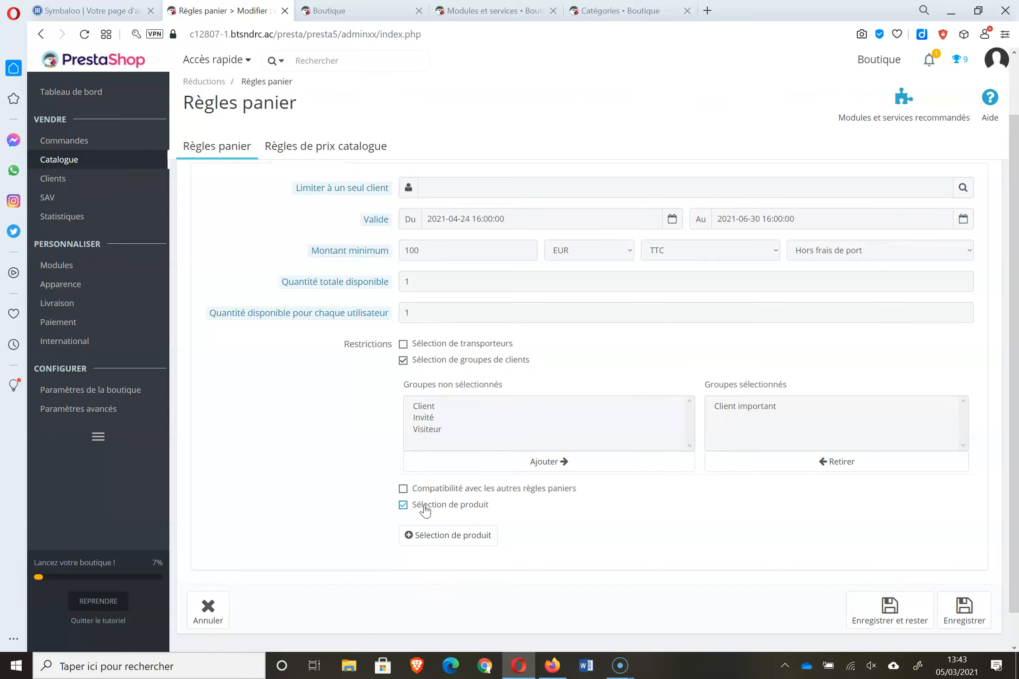
- Add a Catégories product rule and limit it to the Art category
click(462, 537)
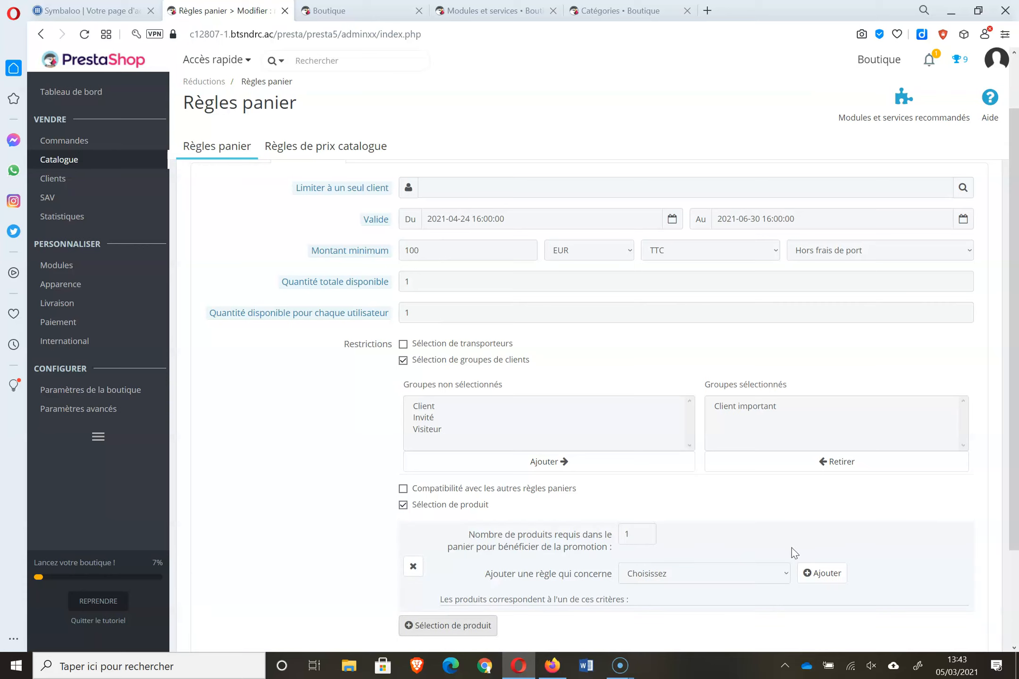
click(768, 570)
click(718, 510)
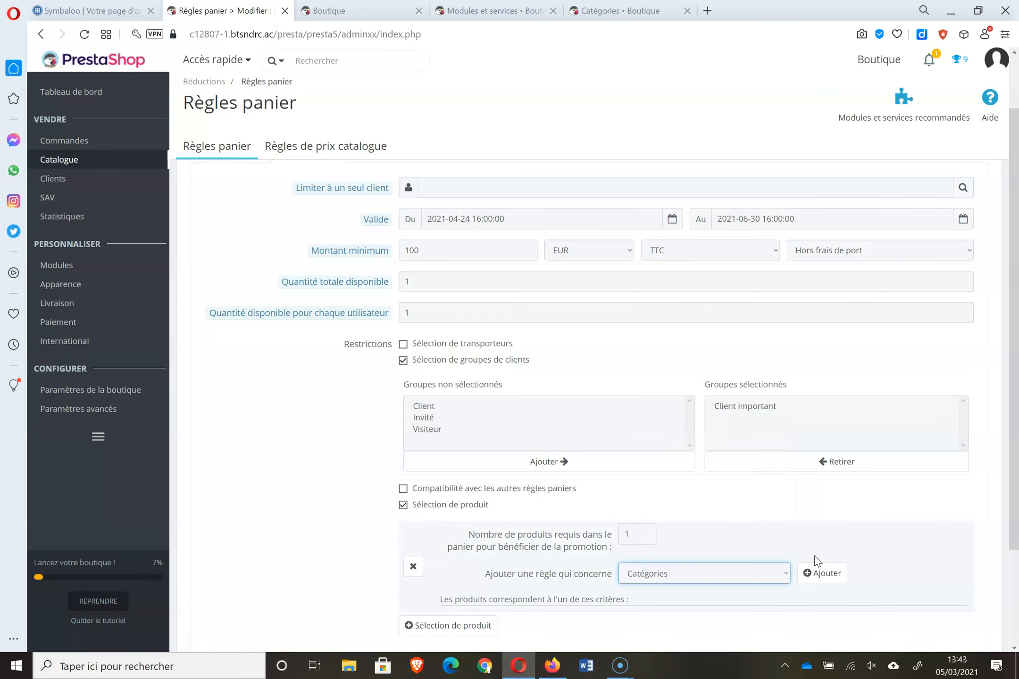
click(818, 575)
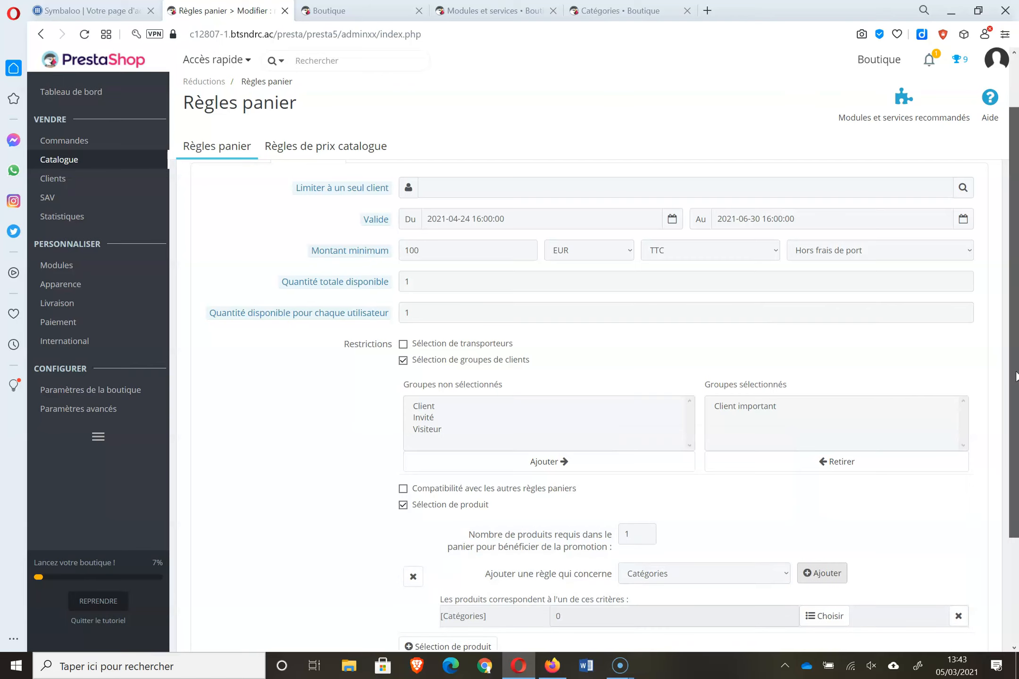
scroll(861, 506, down, 3)
click(825, 469)
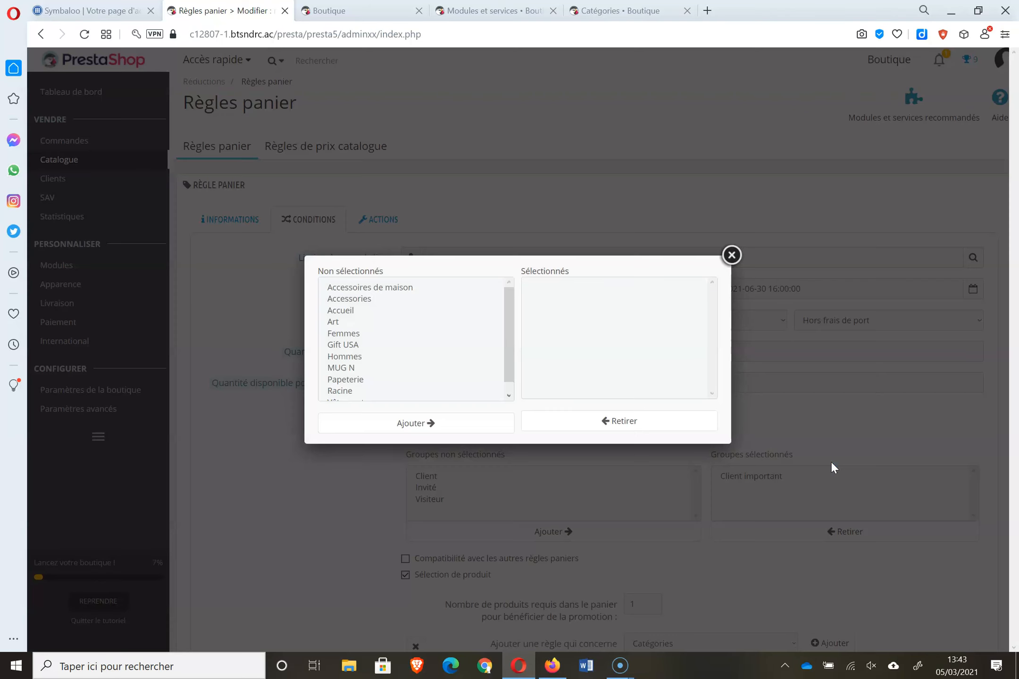
click(373, 323)
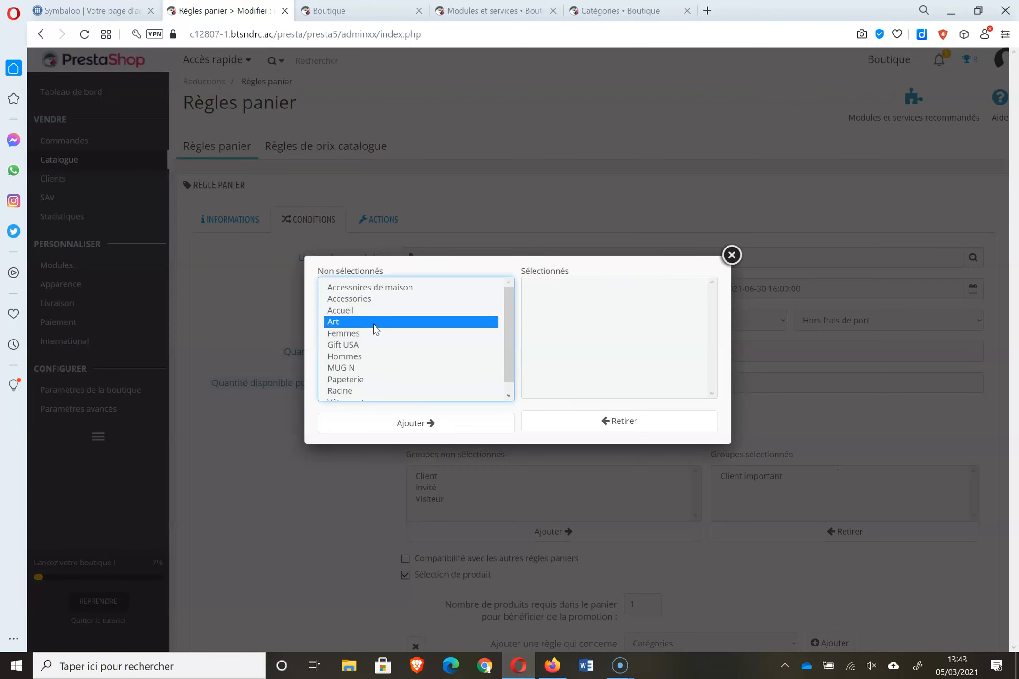
click(430, 423)
click(736, 254)
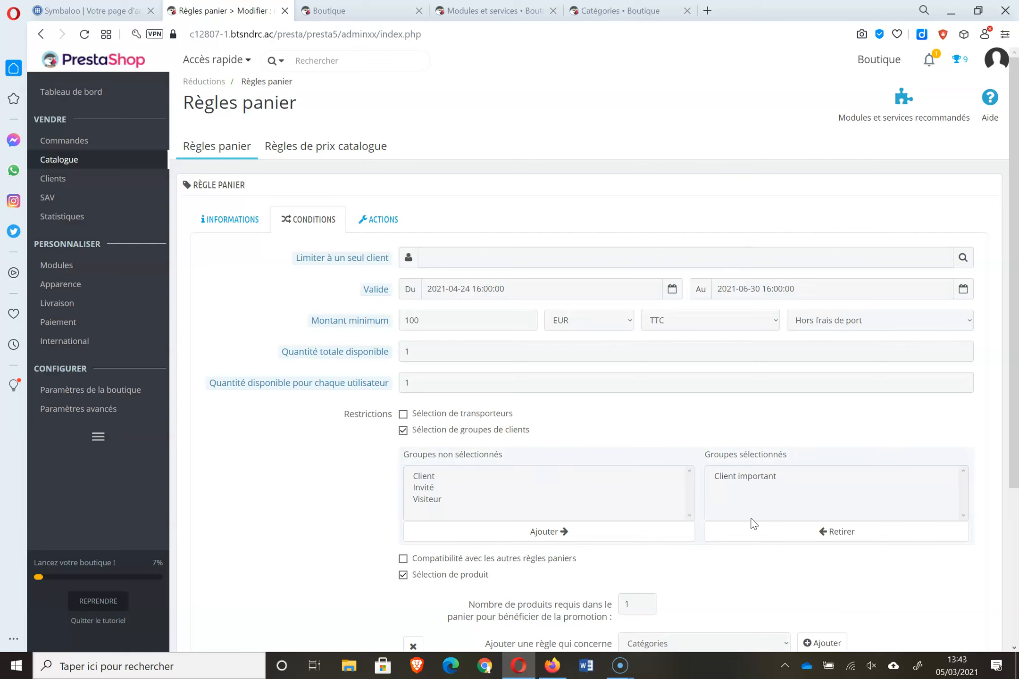
mouse_move(1015, 295)
mouse_down()
mouse_move(1011, 521)
mouse_move(1010, 278)
mouse_up()
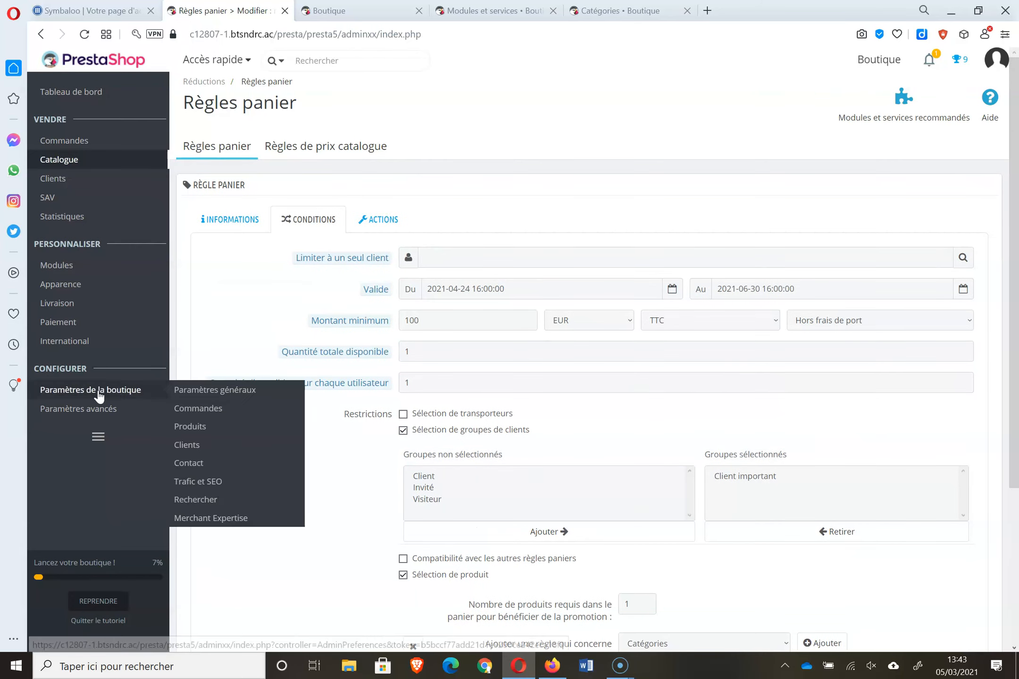
drag(1015, 464, 1017, 619)
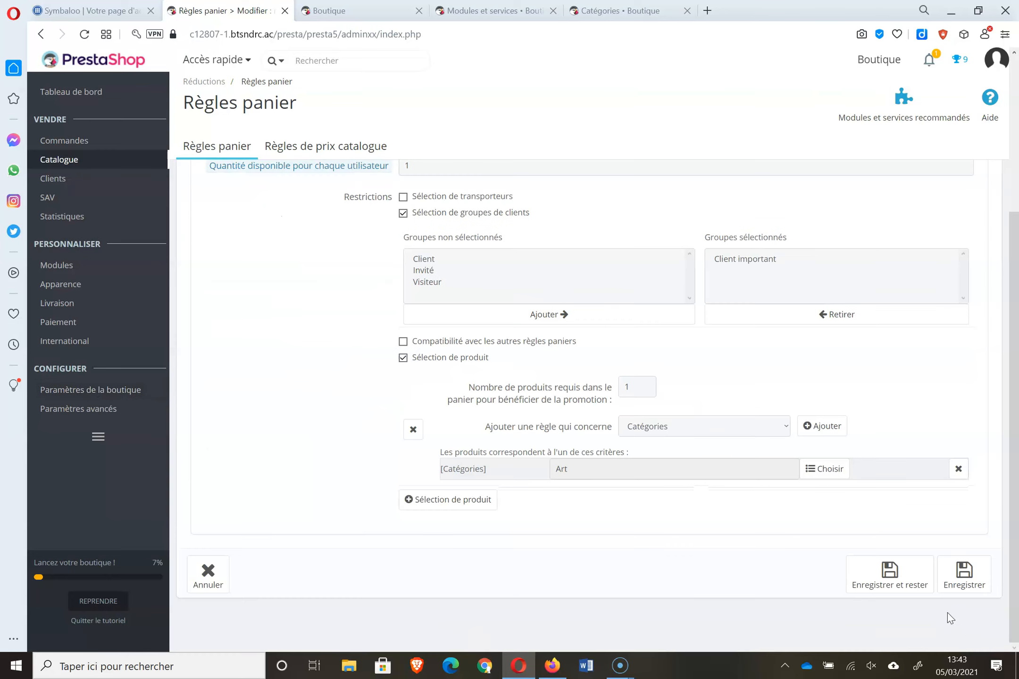
- Save the cart rule and view the list of customer groups
click(963, 577)
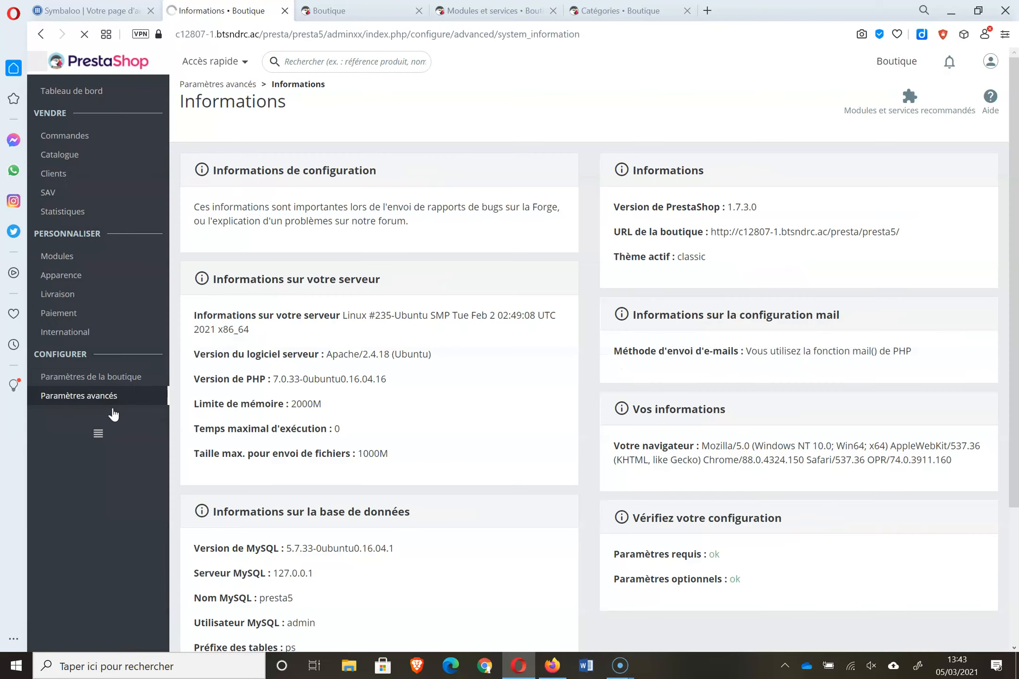
mouse_move(132, 405)
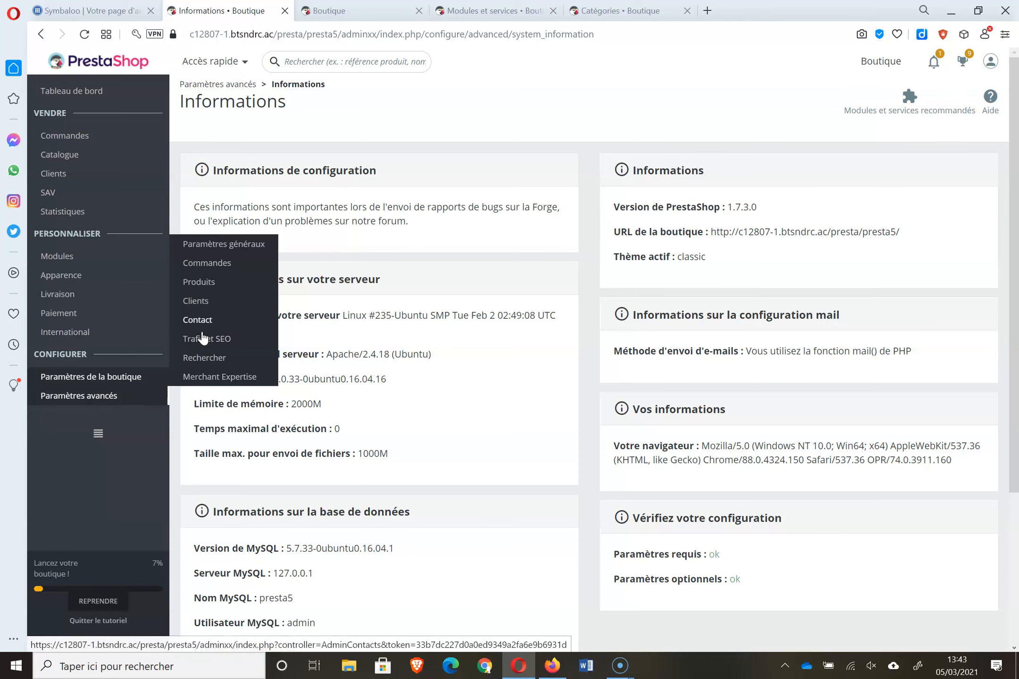
click(206, 304)
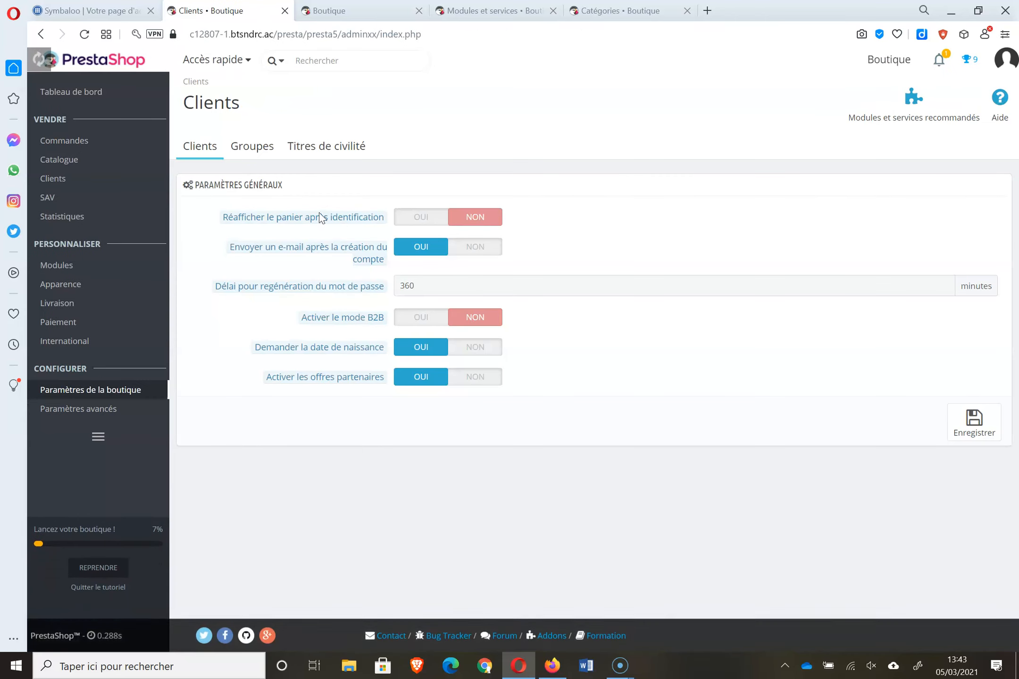
click(258, 144)
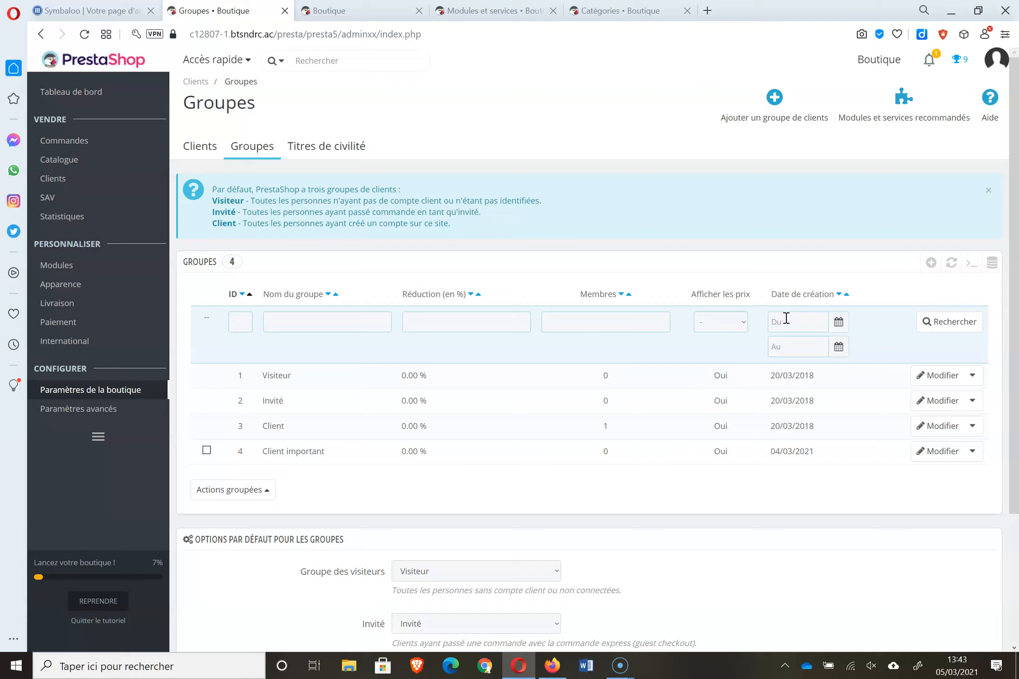
- Close the Groupes tab and the storefront tab
key(alt)
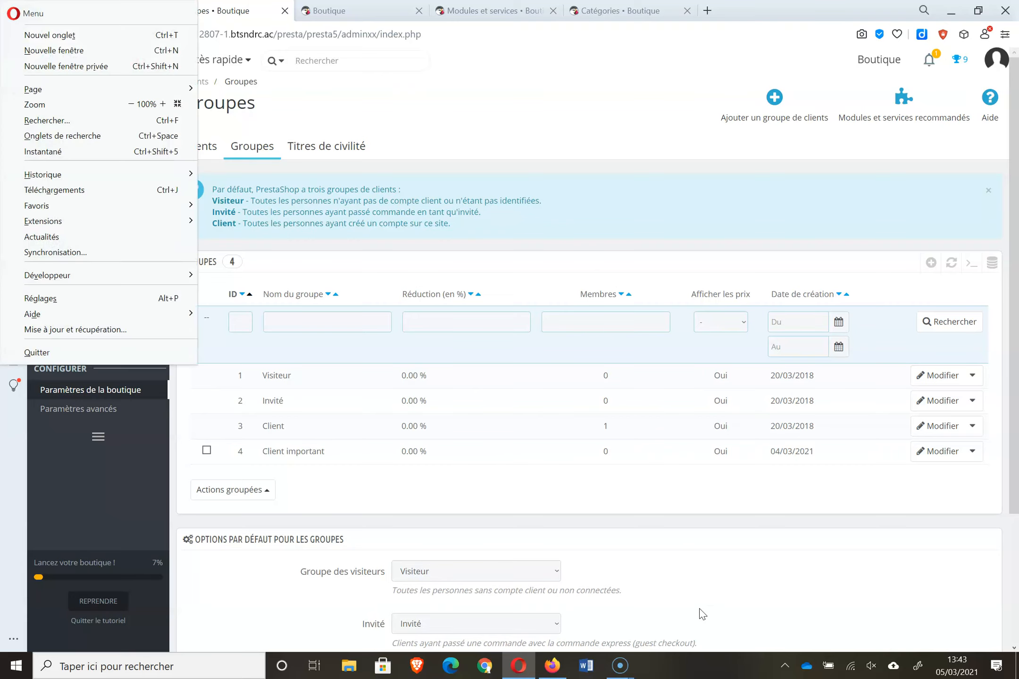
click(726, 160)
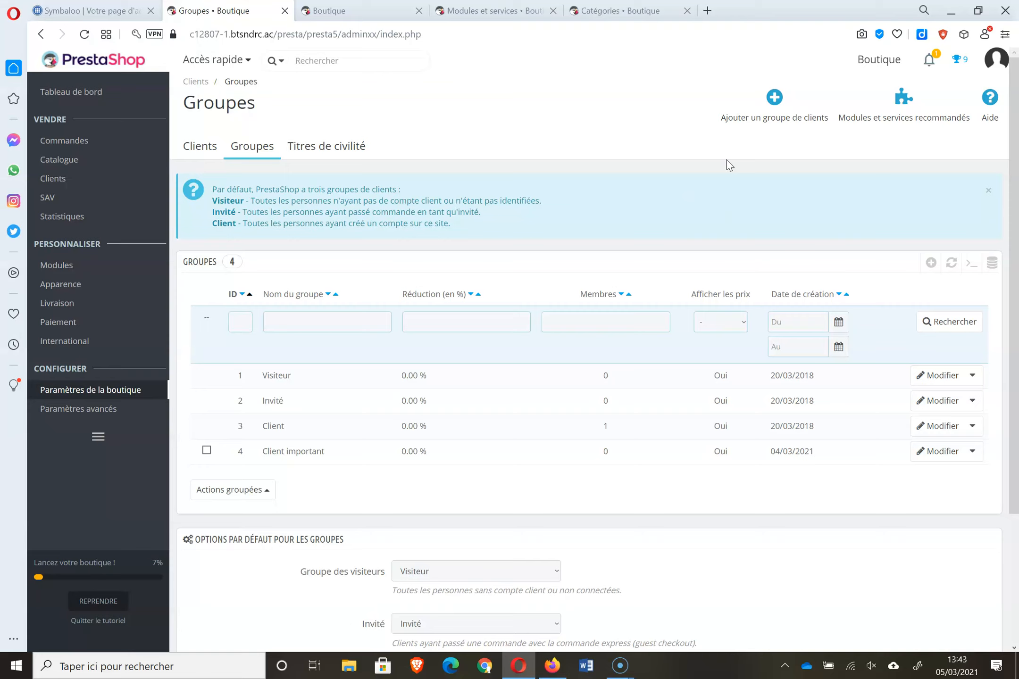
click(285, 10)
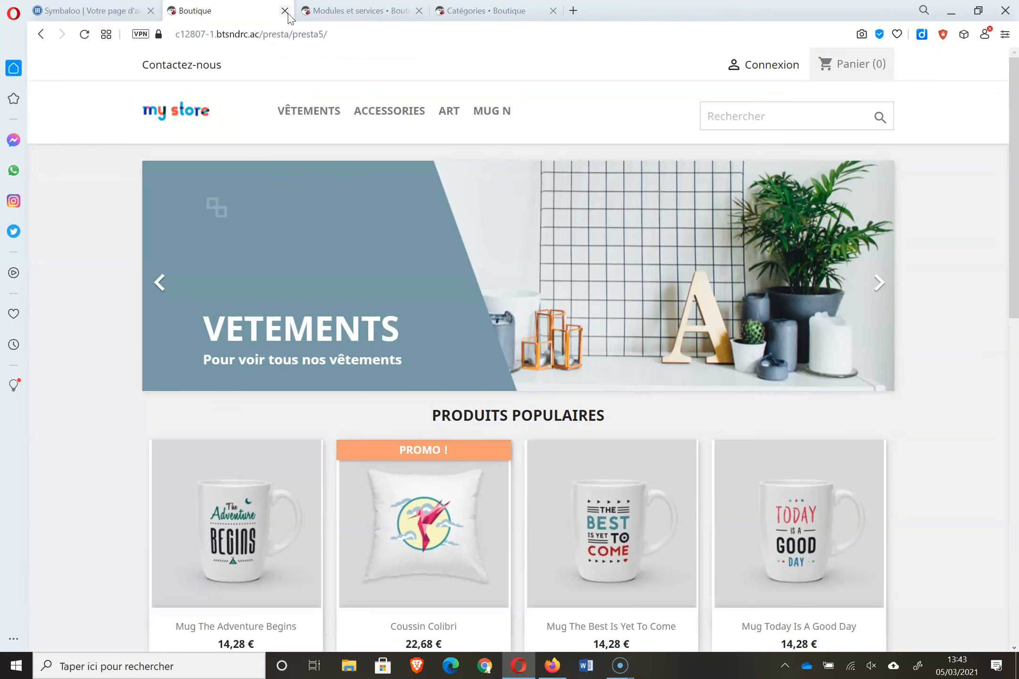
click(285, 10)
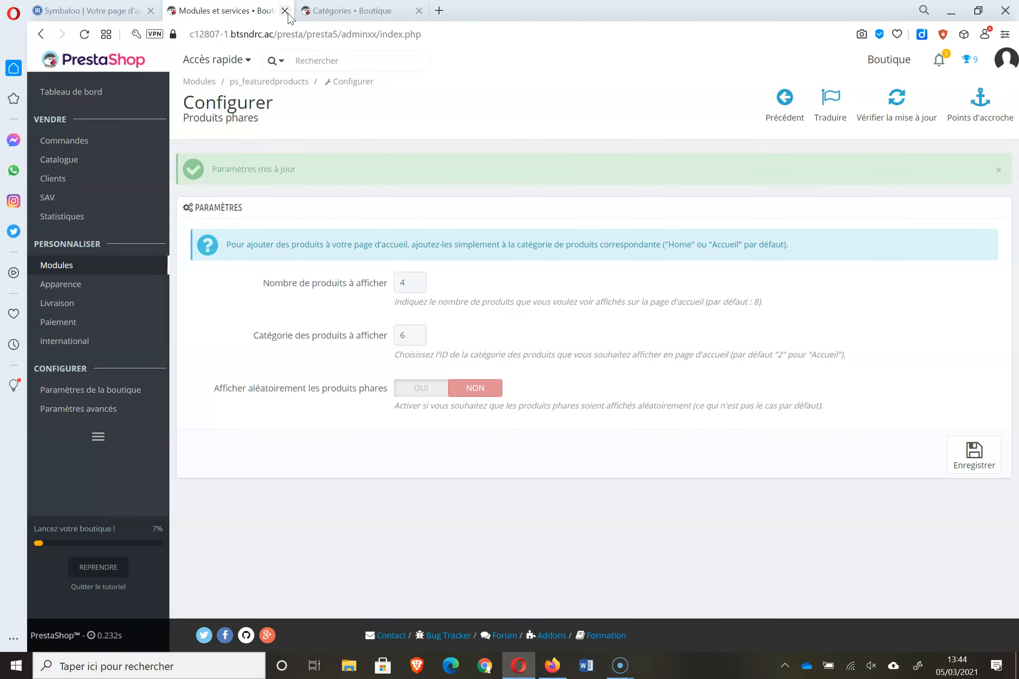
- Close the module configuration tab and the Catégories tab
click(285, 10)
click(284, 10)
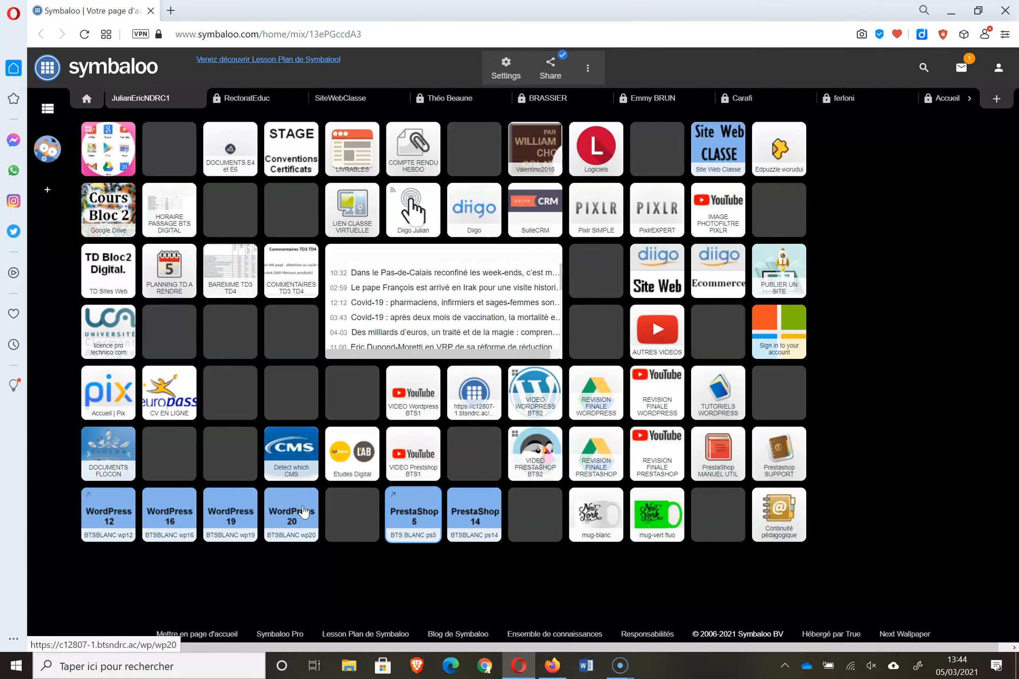
- Open the WordPress 20 blog and load its wp-admin dashboard
click(302, 512)
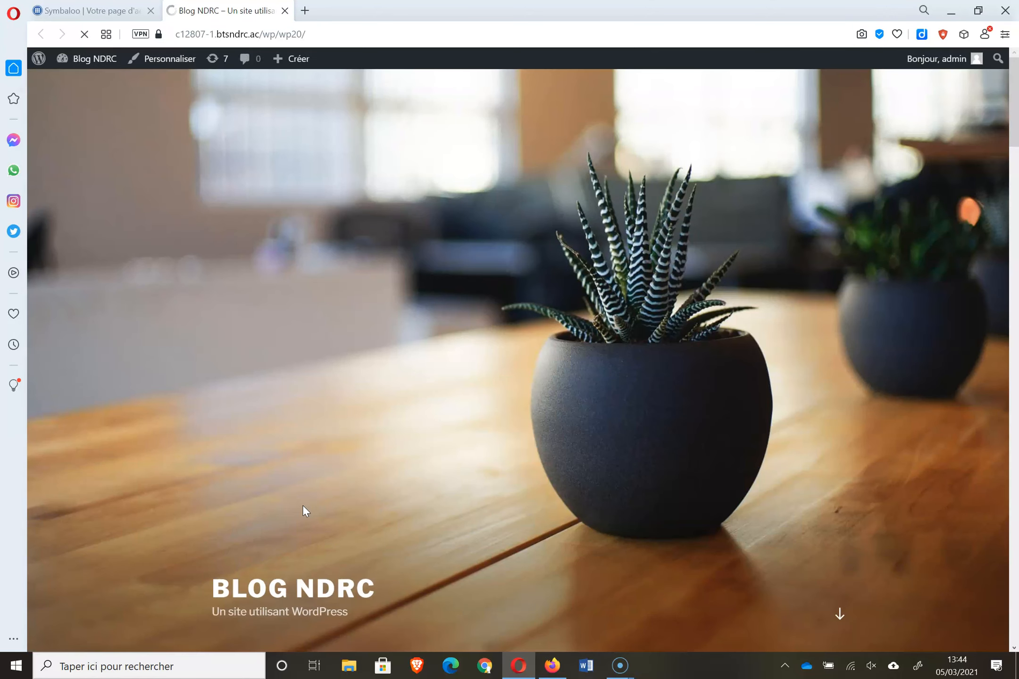
mouse_move(1013, 106)
mouse_down()
mouse_move(1013, 339)
mouse_move(996, 476)
mouse_move(1017, 373)
mouse_move(1017, 118)
mouse_up()
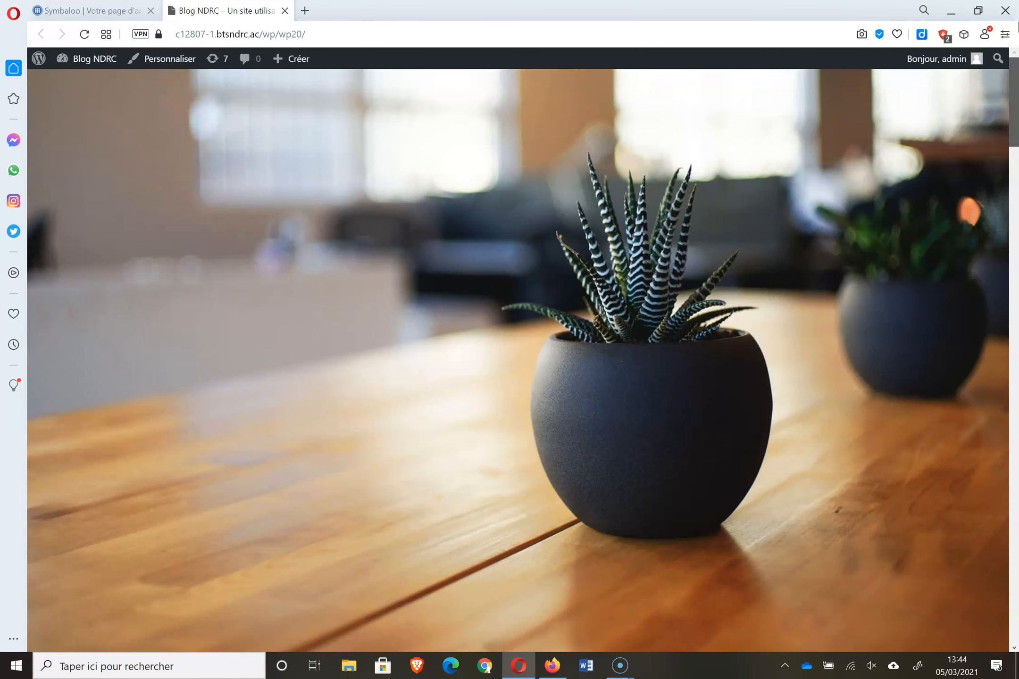
click(354, 29)
click(365, 41)
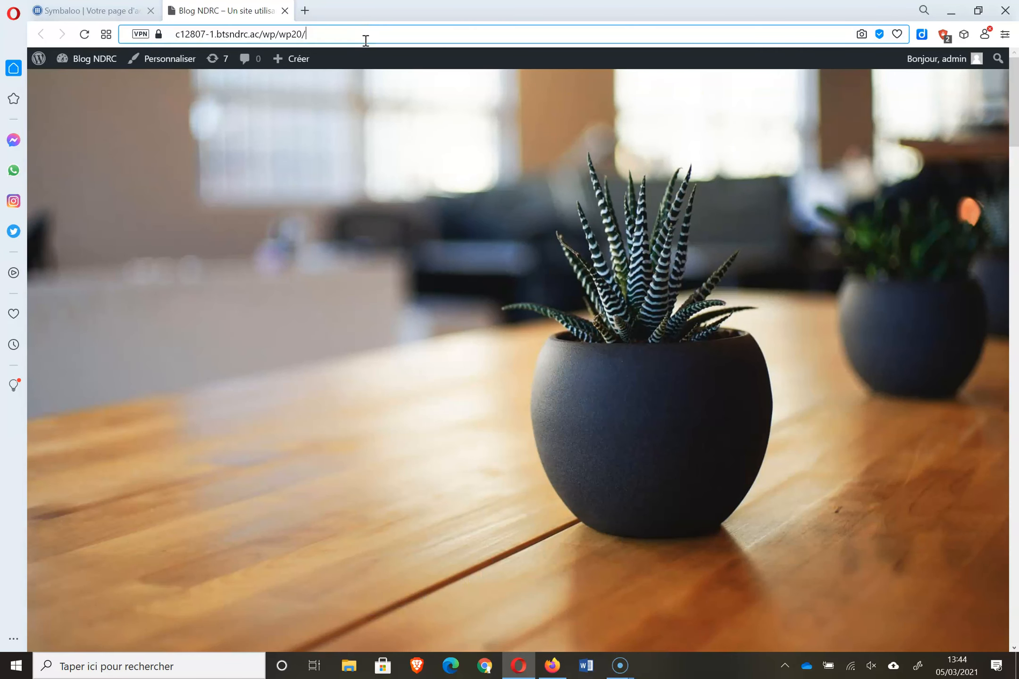
text(wp-admin)
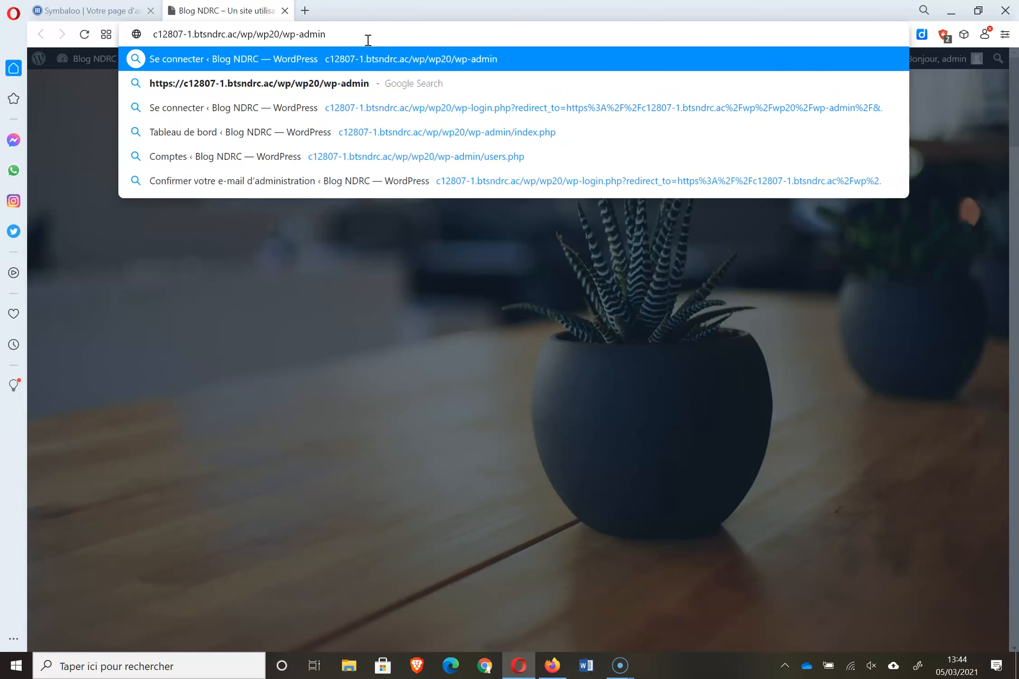
key(Return)
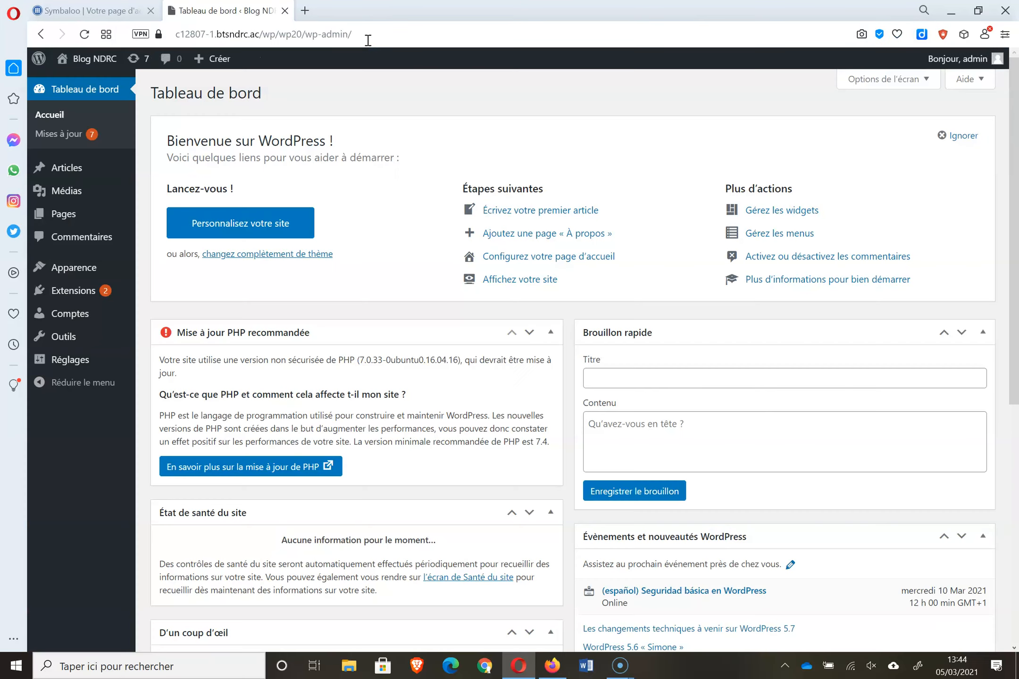
mouse_move(126, 163)
- Open the Table-Tabouret Sushi-OKU article and check its 226 words and 19 blocks
click(202, 168)
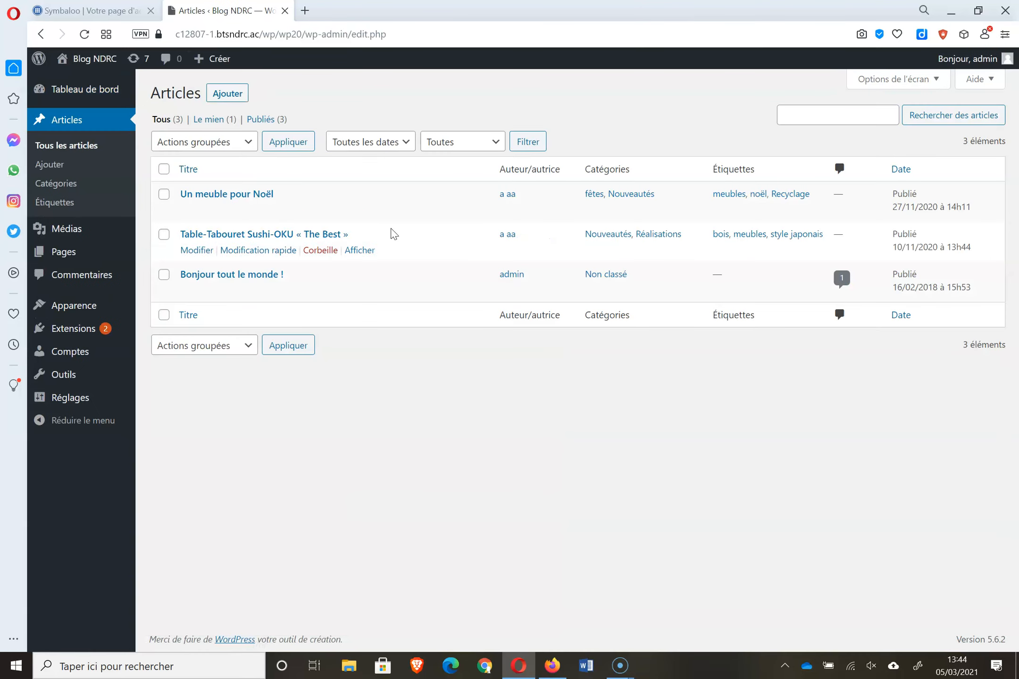
click(259, 234)
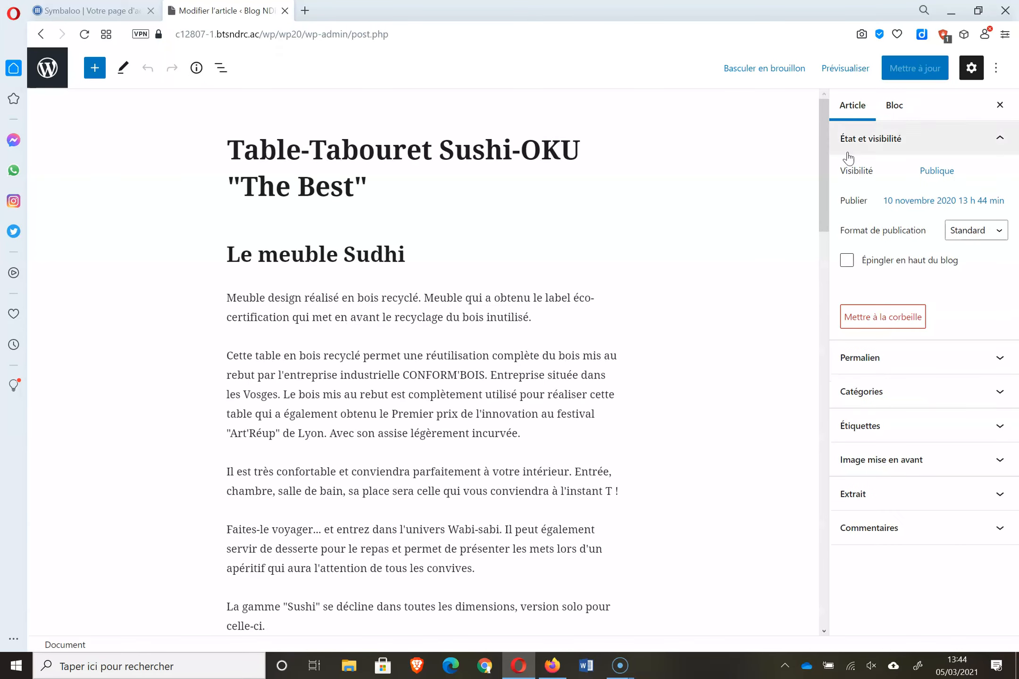
drag(825, 141, 860, 134)
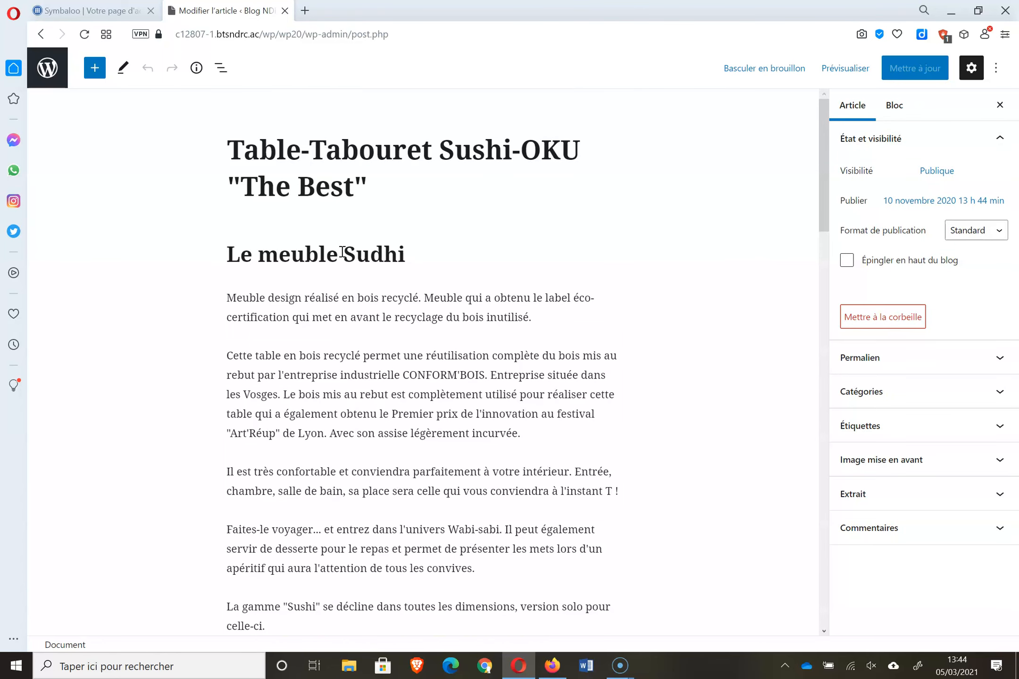
drag(823, 165, 884, 173)
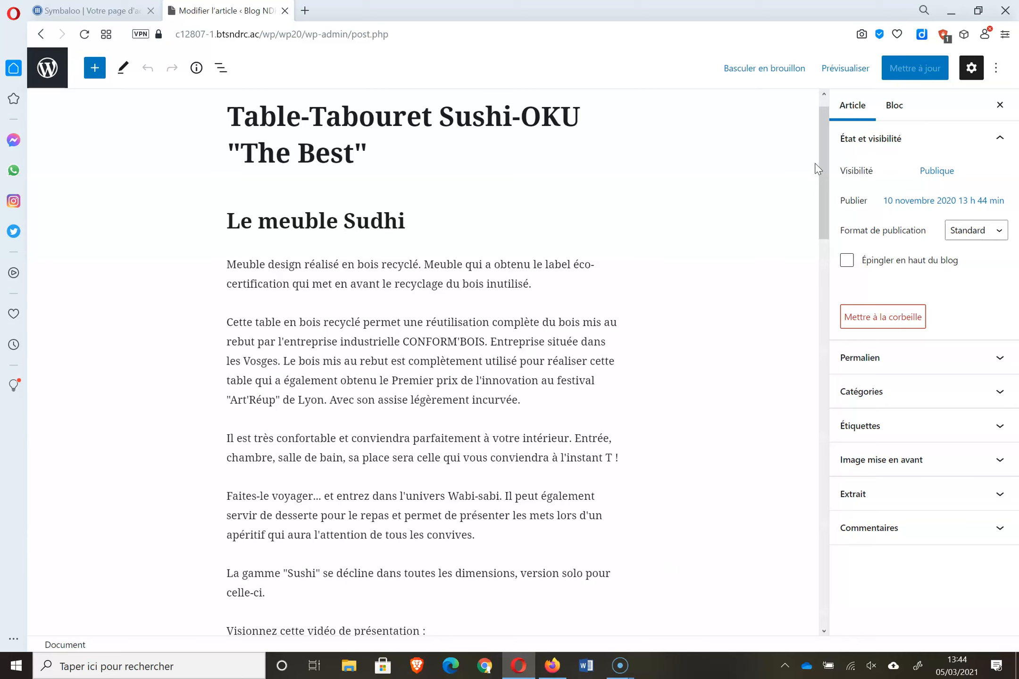
drag(826, 167, 828, 381)
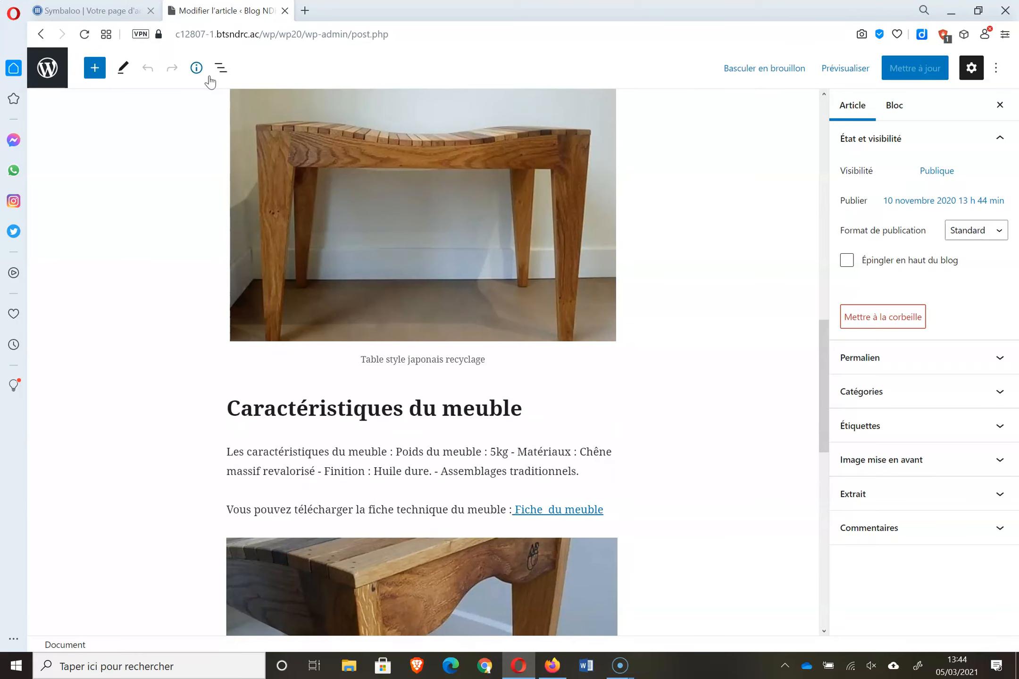
click(195, 68)
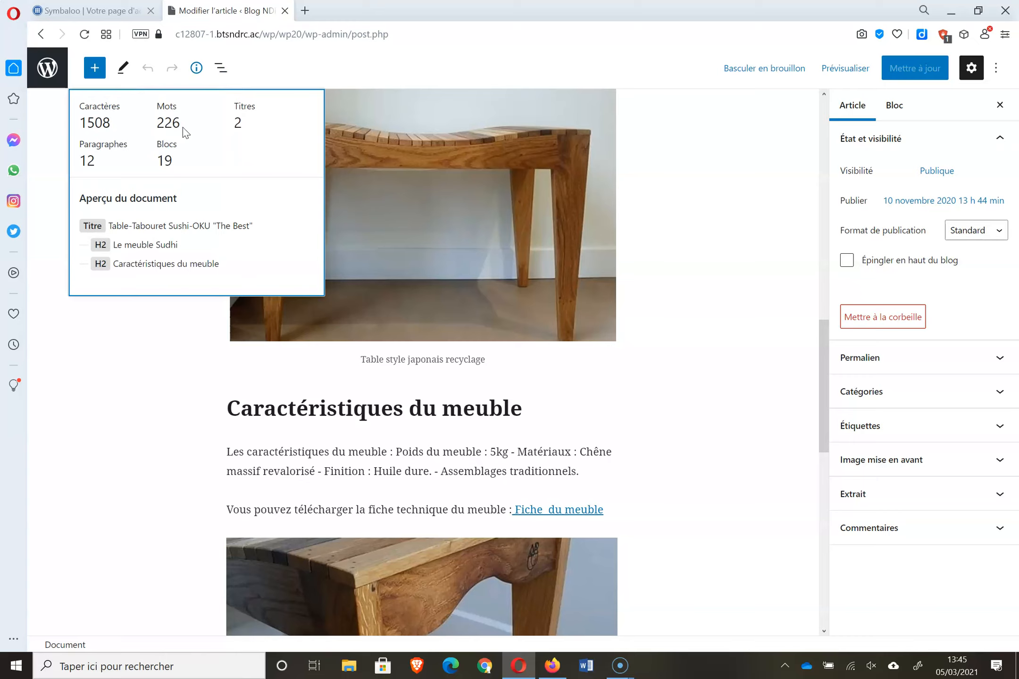
click(109, 351)
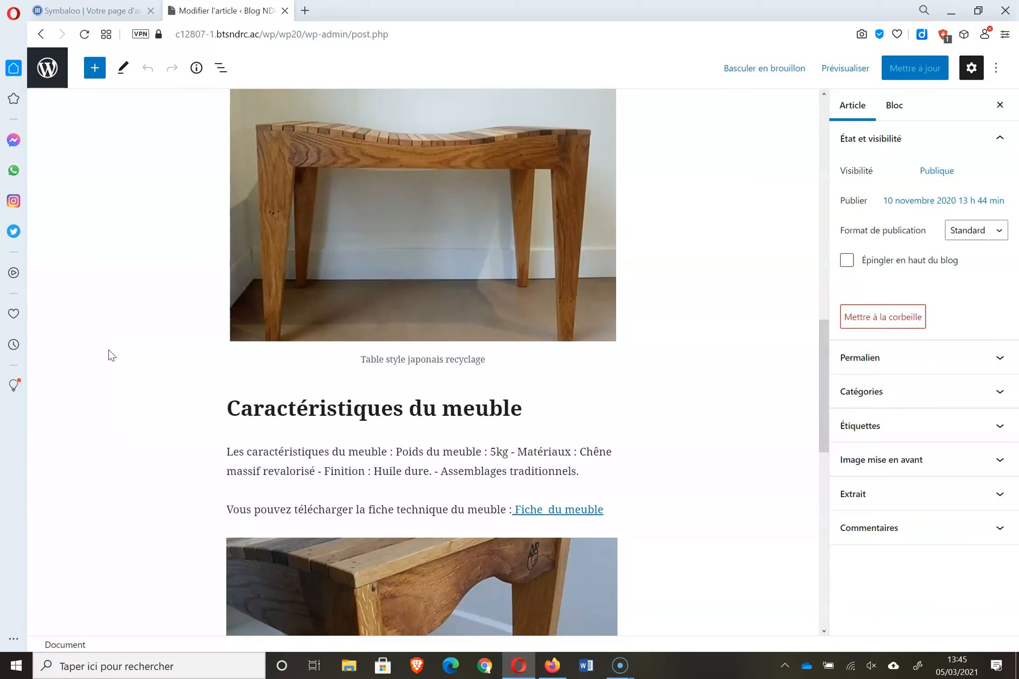
- Scroll back to the top of the Table-Tabouret article and exit to the articles list
mouse_move(821, 374)
mouse_down()
mouse_move(846, 141)
mouse_move(852, 379)
mouse_move(829, 172)
mouse_move(822, 205)
mouse_up()
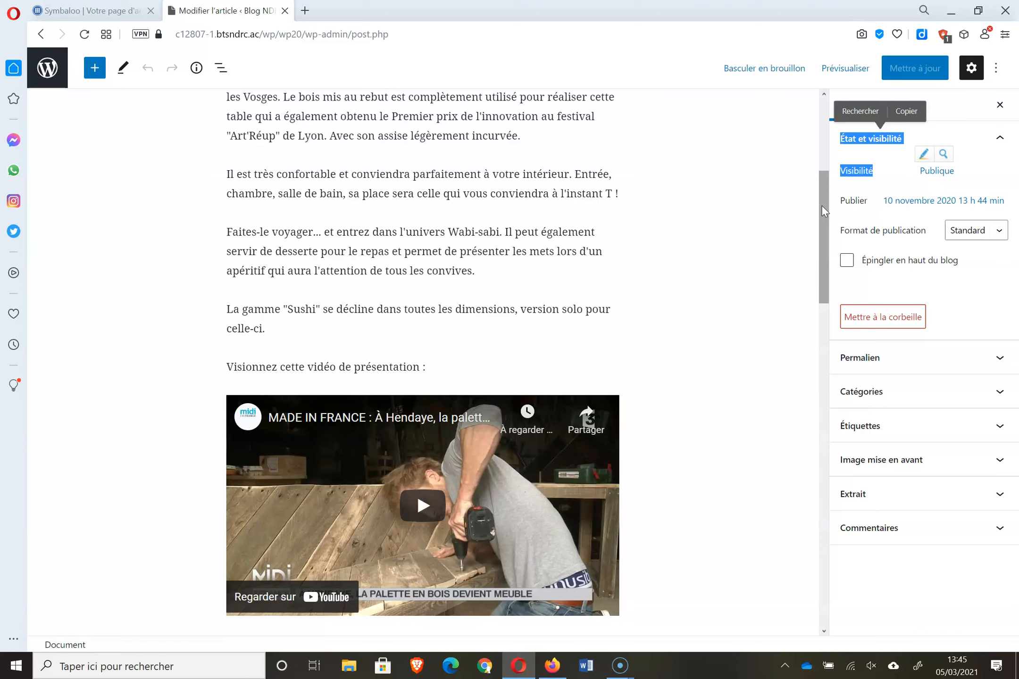
drag(822, 205, 827, 134)
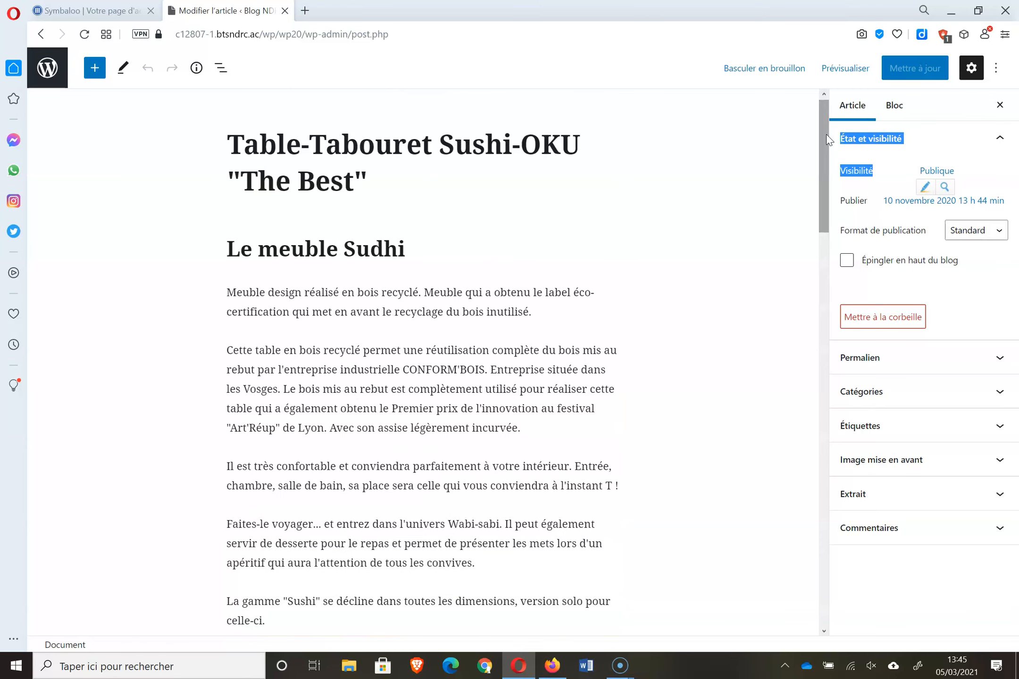
drag(406, 313, 432, 507)
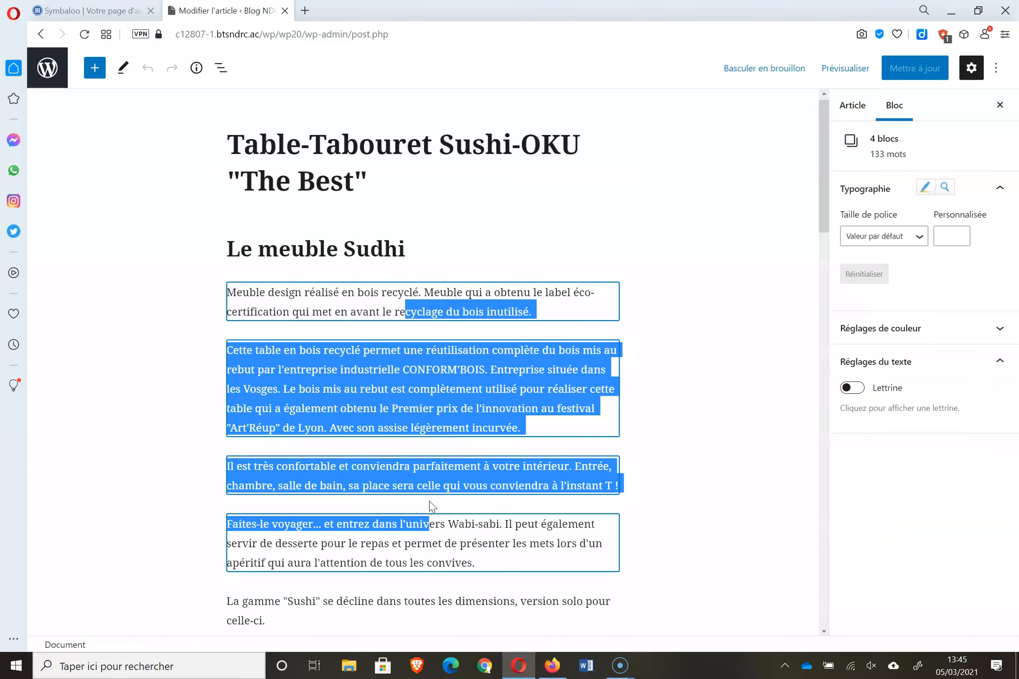
click(682, 246)
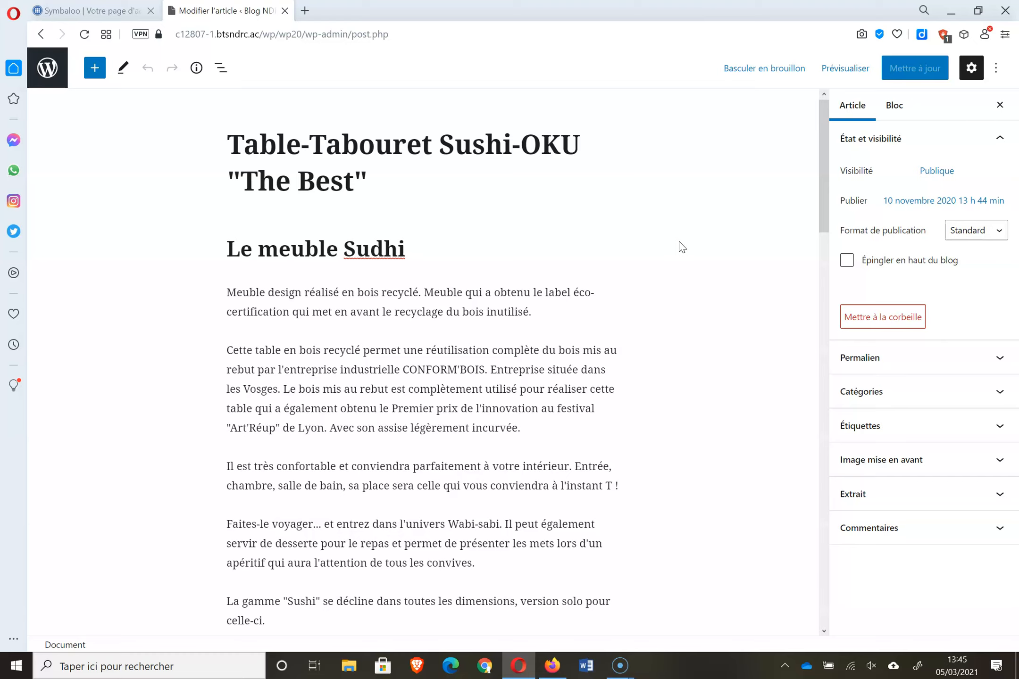
click(47, 67)
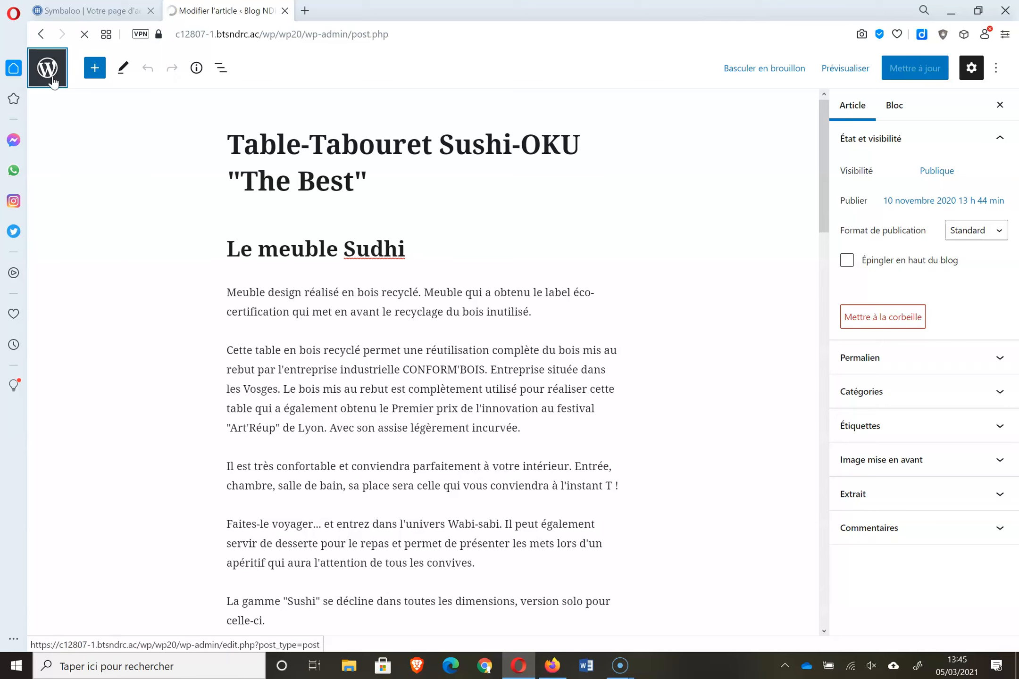
- Start a new article titled 'Ateliers artiste week end' with a 'Lieu de l'atelier' heading
click(240, 94)
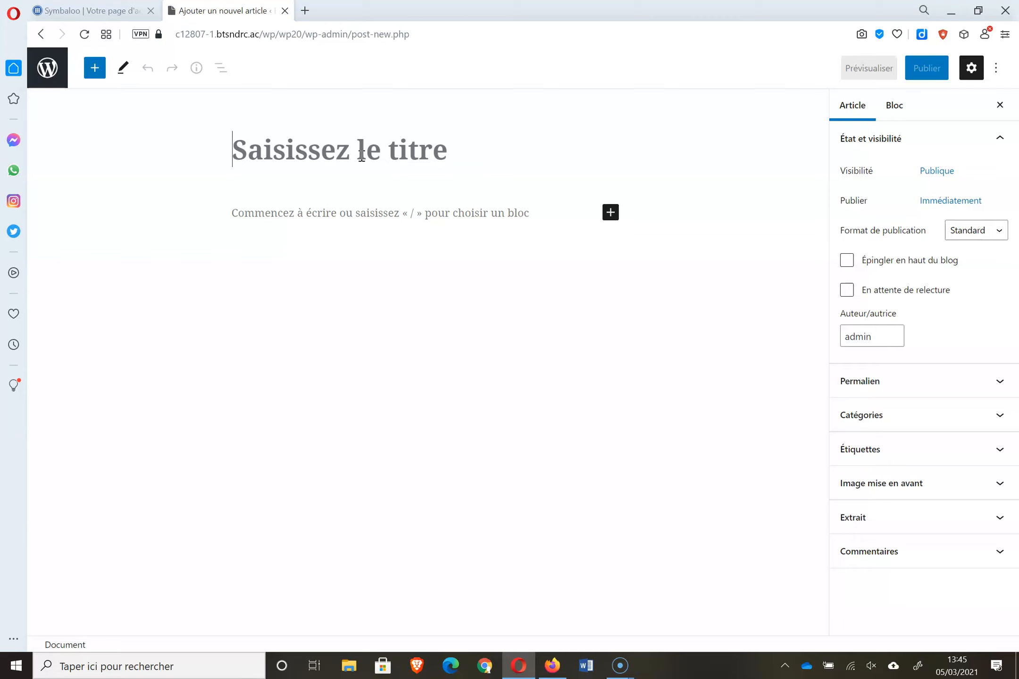
text(Ateliers artiste week end)
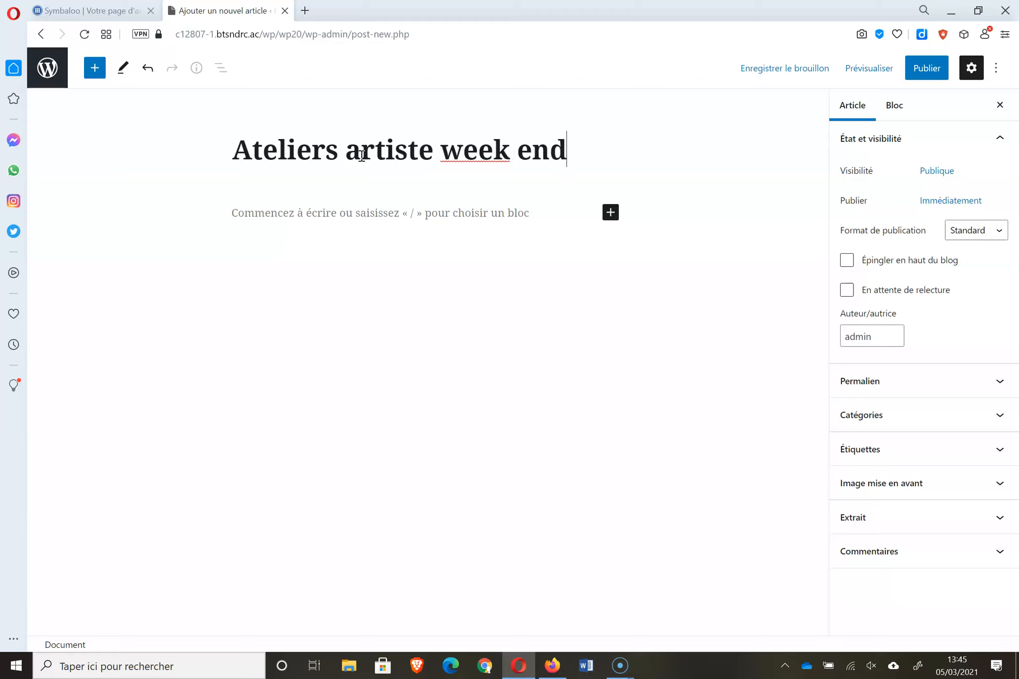
click(611, 215)
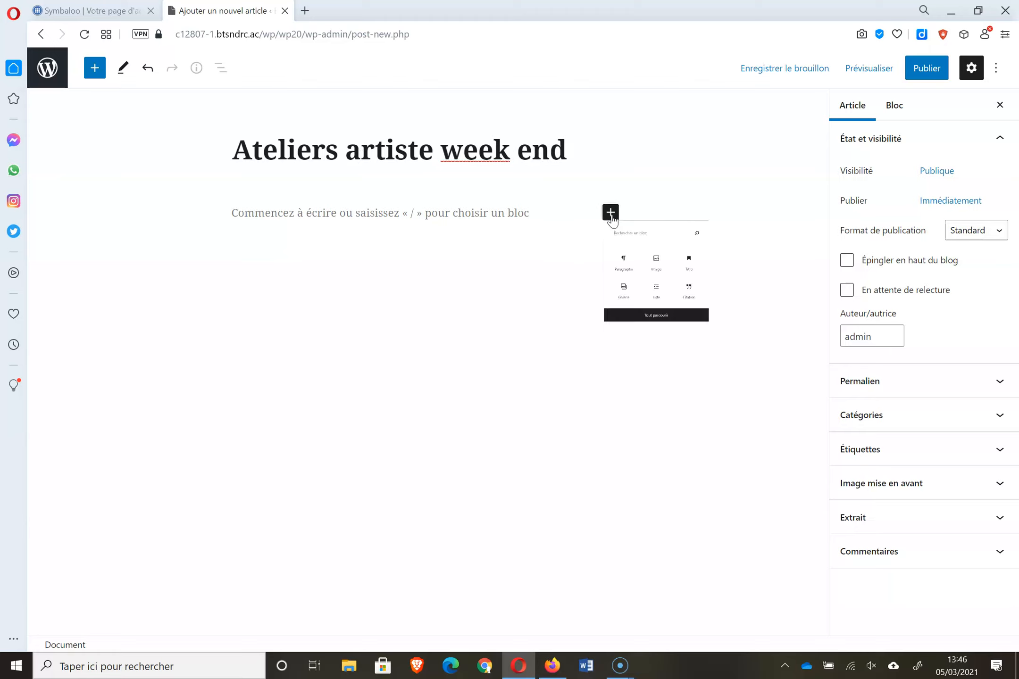
click(774, 333)
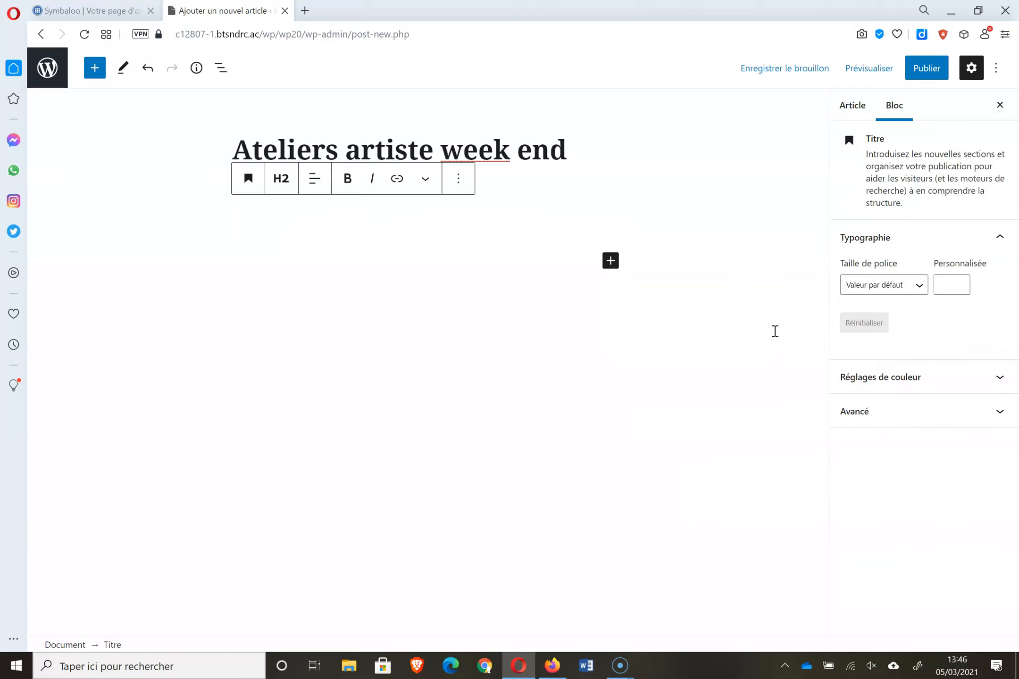
text(Lieu)
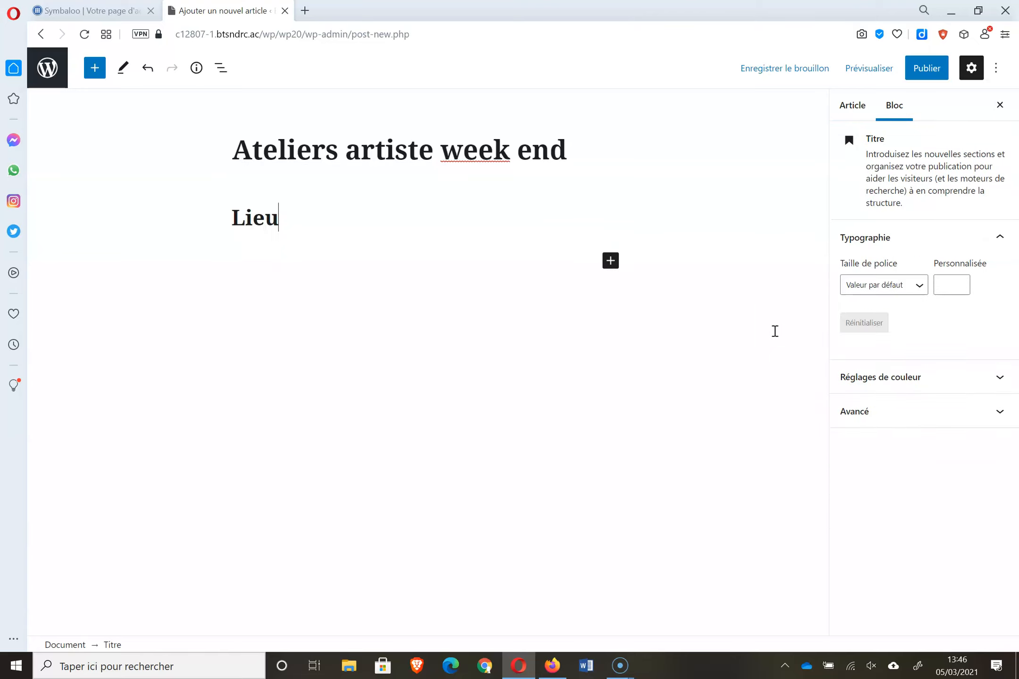
text( de l'ateleirt)
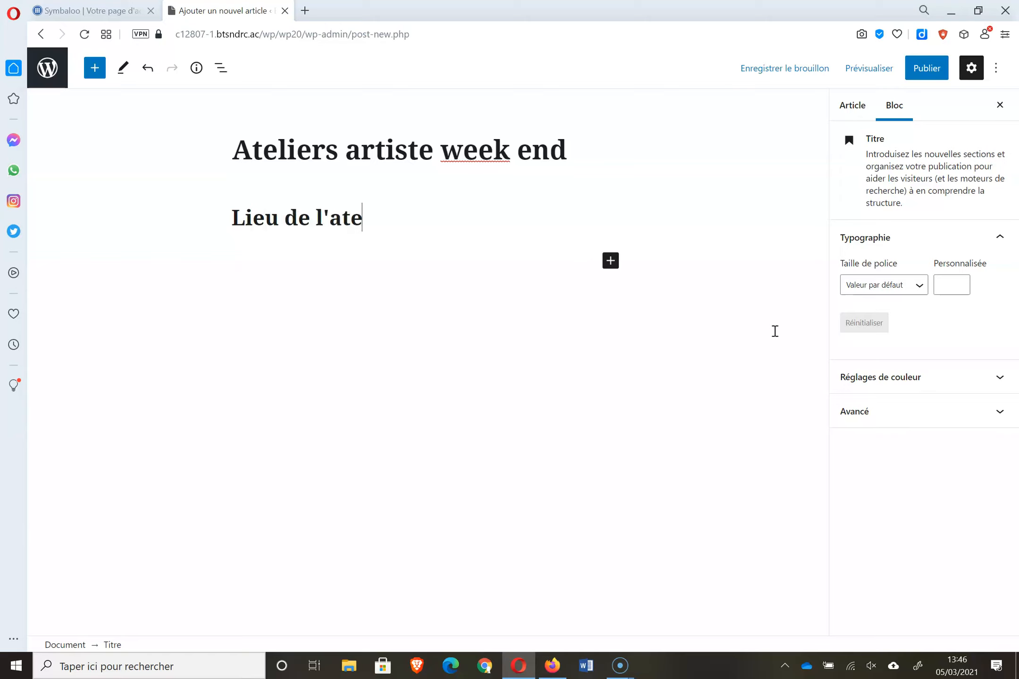
key(BackSpace)
key(BackSpace)
key(BackSpace)
key(BackSpace)
text(ier)
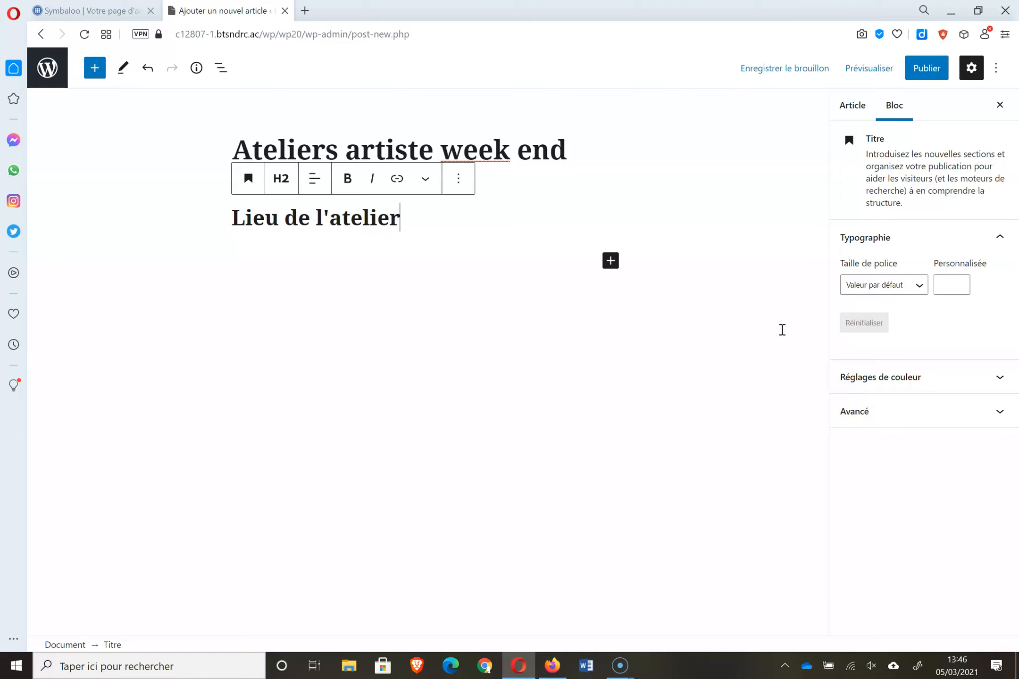
- Add a placeholder-text paragraph under the heading, then bring up the inserter on a new line
click(610, 261)
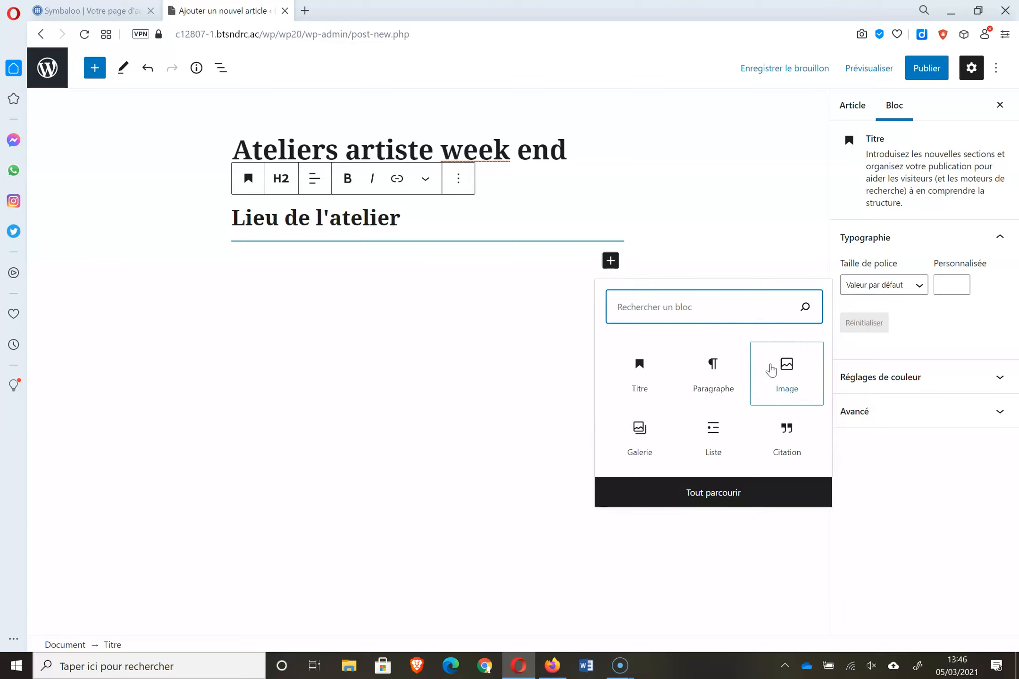
click(714, 379)
text(sdfgiudfqsf)
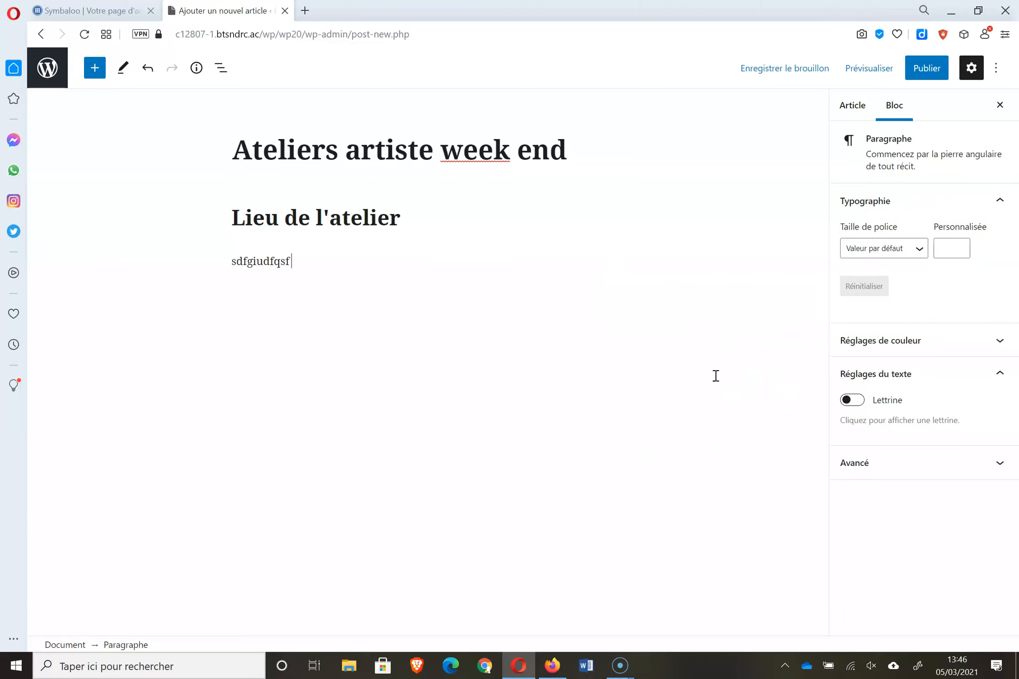
text( sqdf dfo d ioqsdfsd fodfj oi idfj )
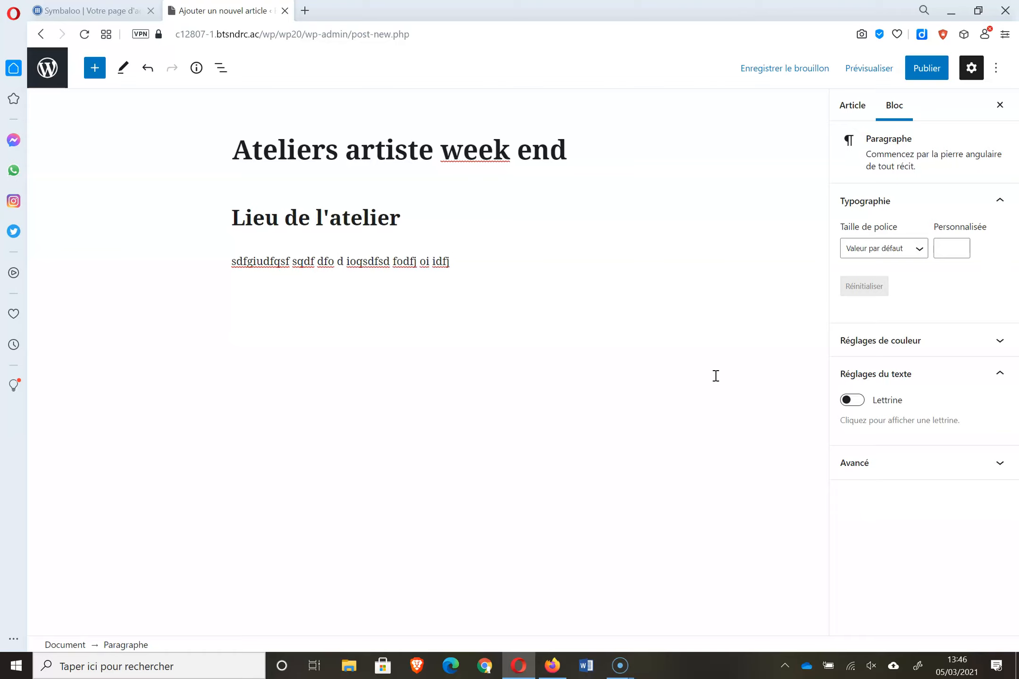
text( fq)
key(Return)
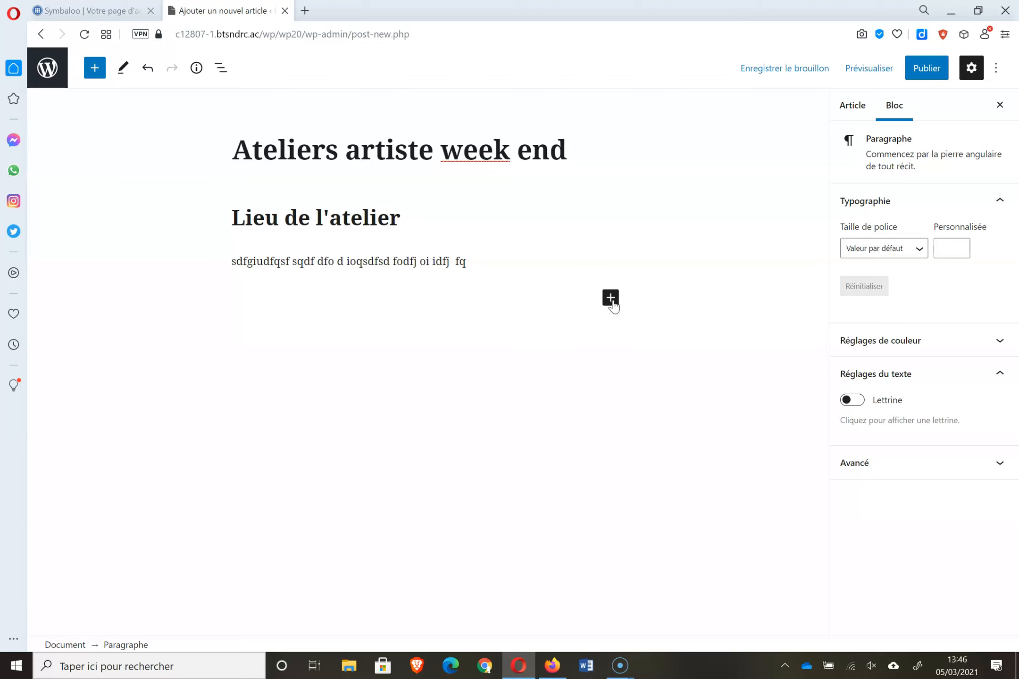
click(611, 298)
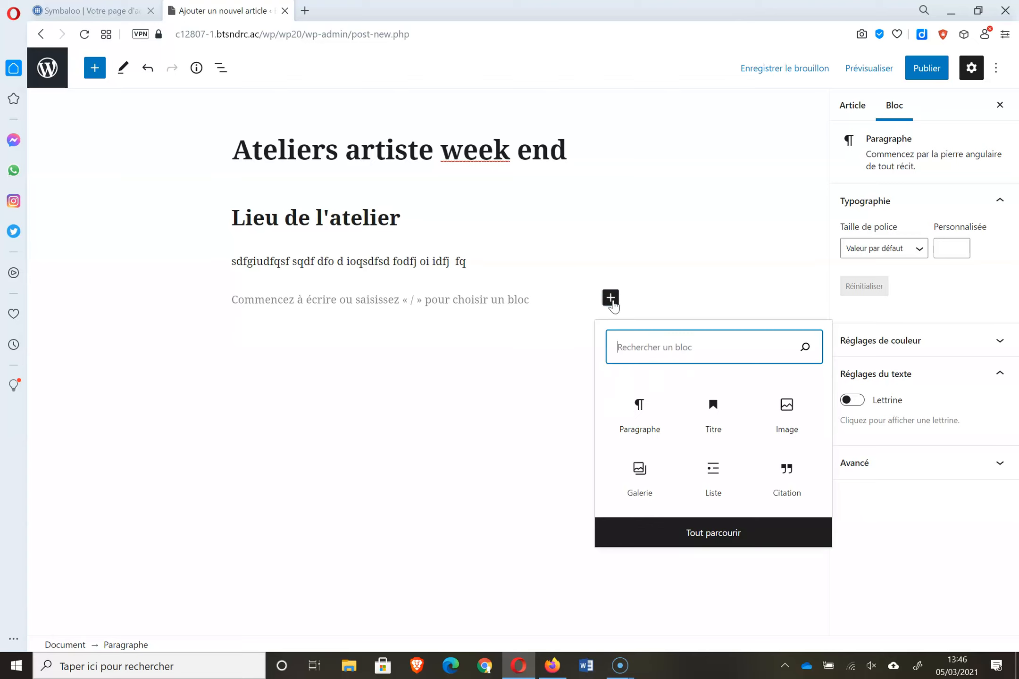
- Insert the workshop tools photo from the Médiathèque as an image block
click(804, 424)
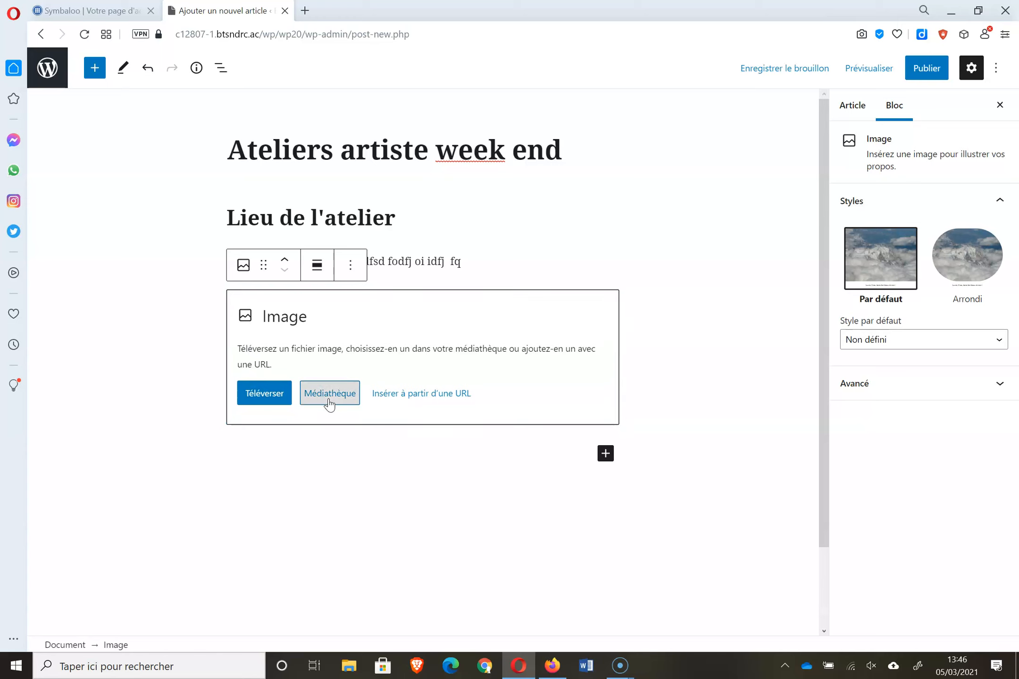
click(329, 394)
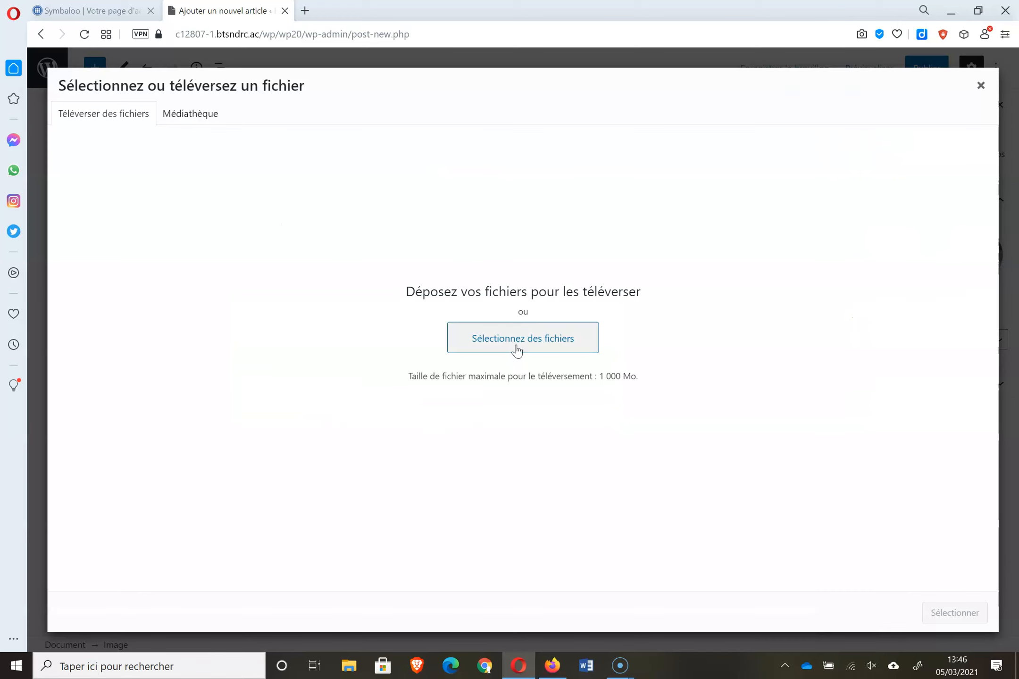
click(209, 118)
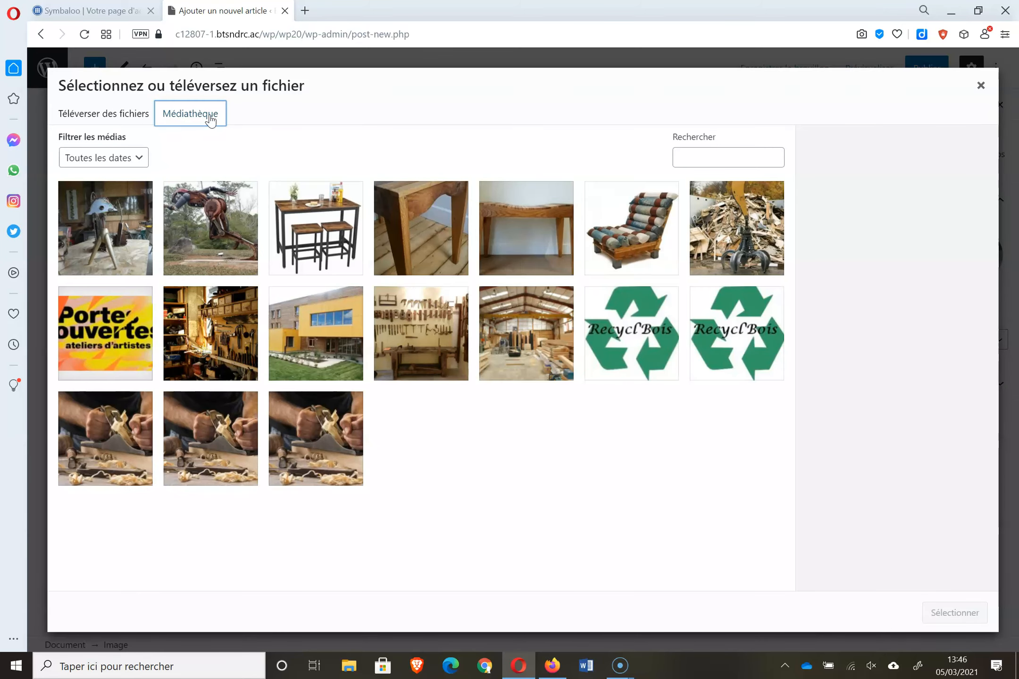
click(215, 317)
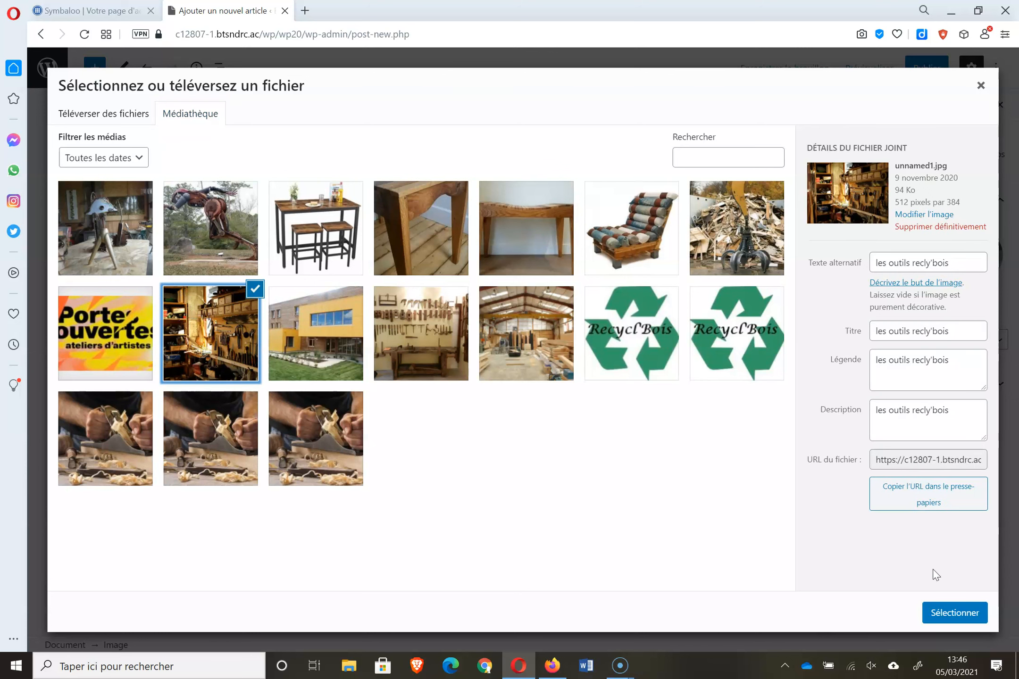
drag(958, 414, 980, 442)
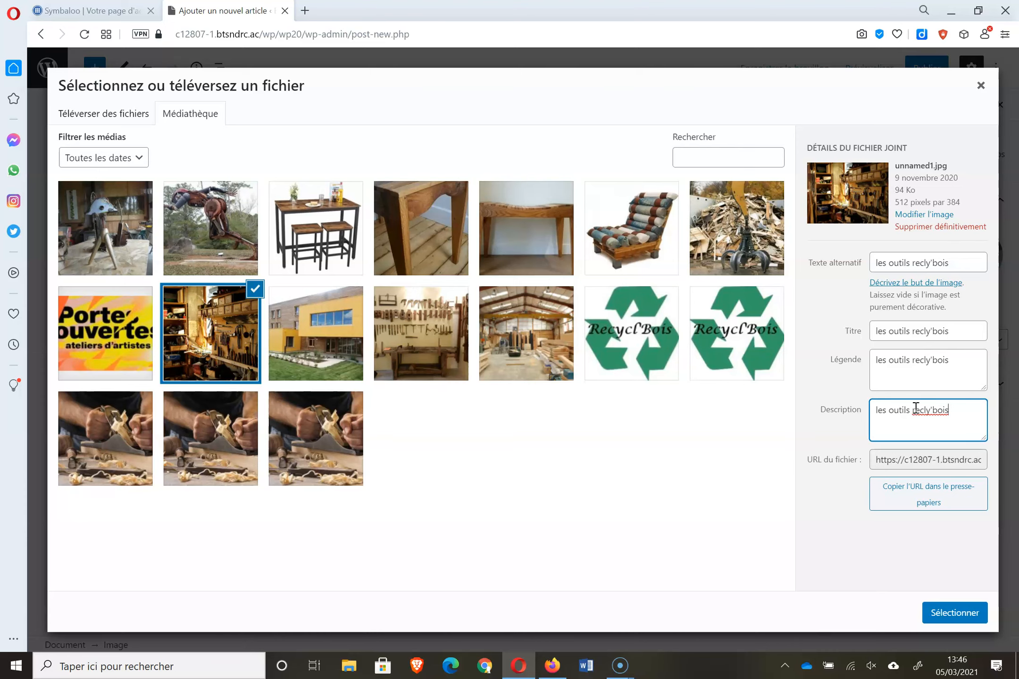
click(945, 622)
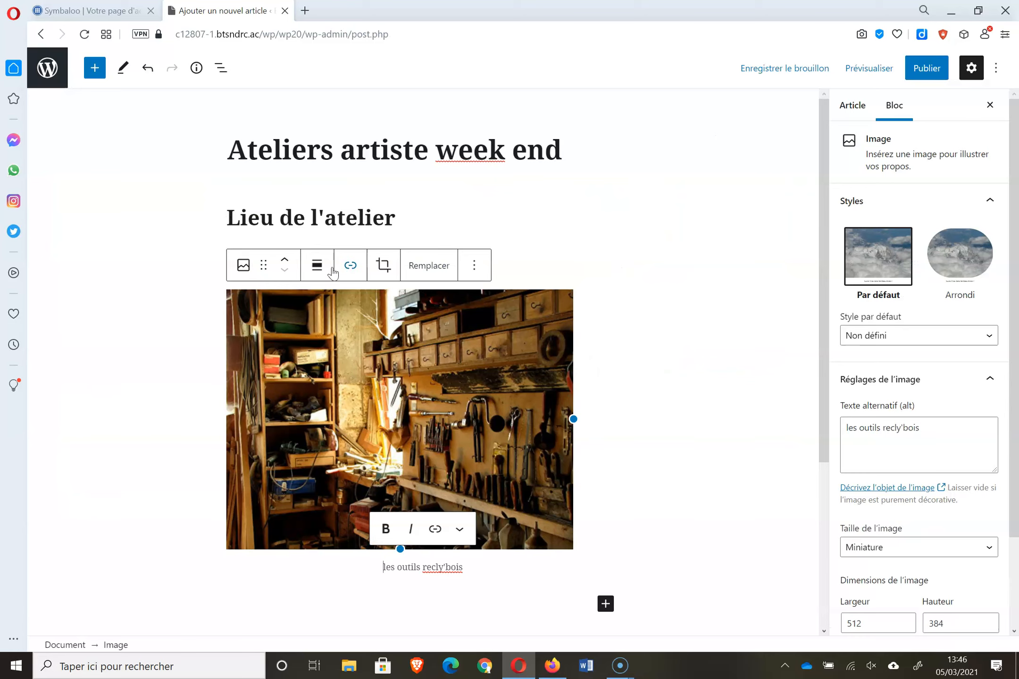
- Centre the workshop photo in the article
click(333, 271)
click(350, 337)
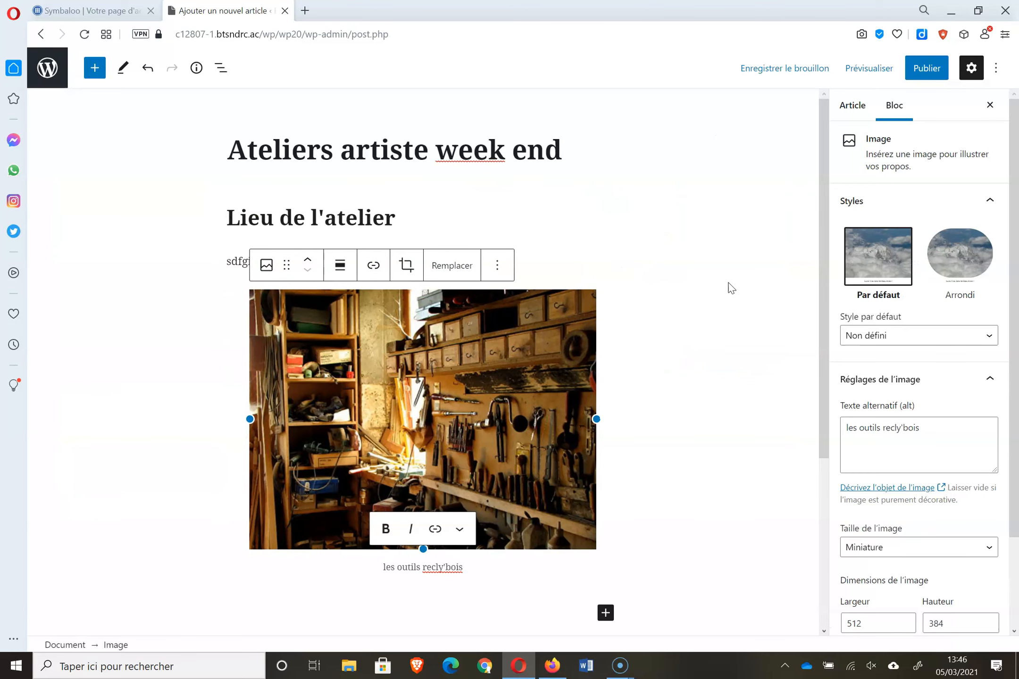
scroll(821, 310, down, 3)
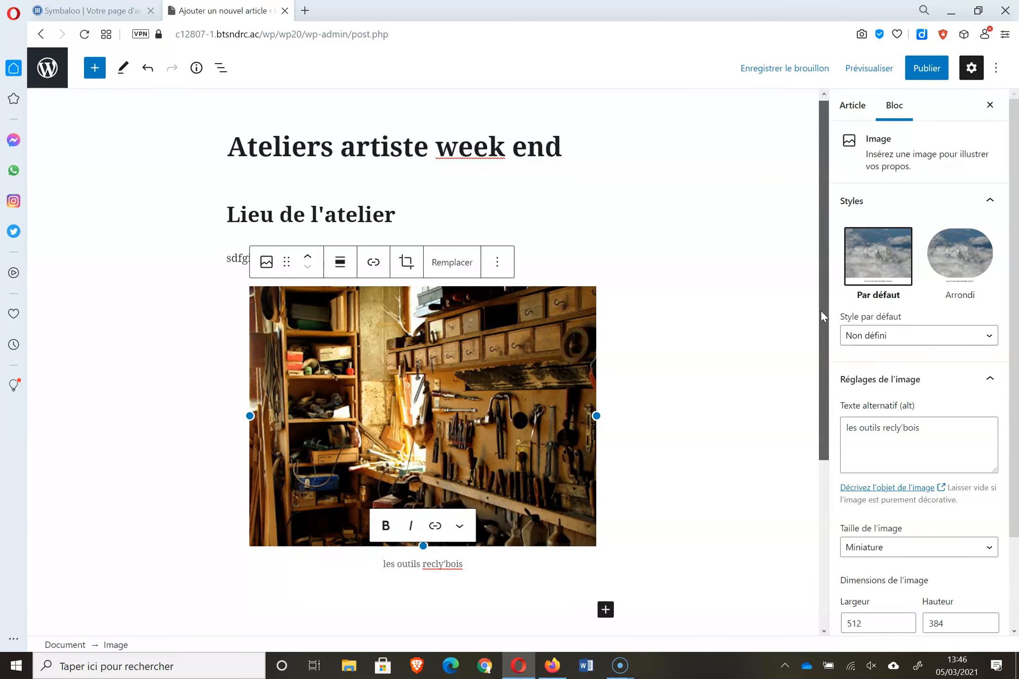
- Add the heading 'objectifs de l'atelier' with a placeholder paragraph, then open a new browser tab
click(606, 414)
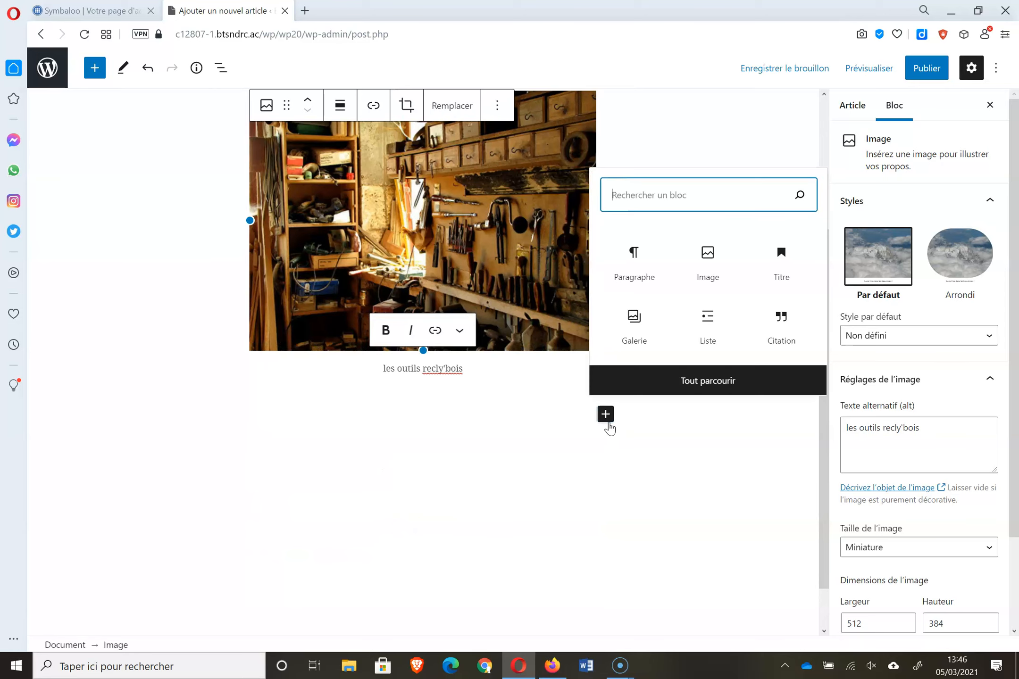
click(776, 269)
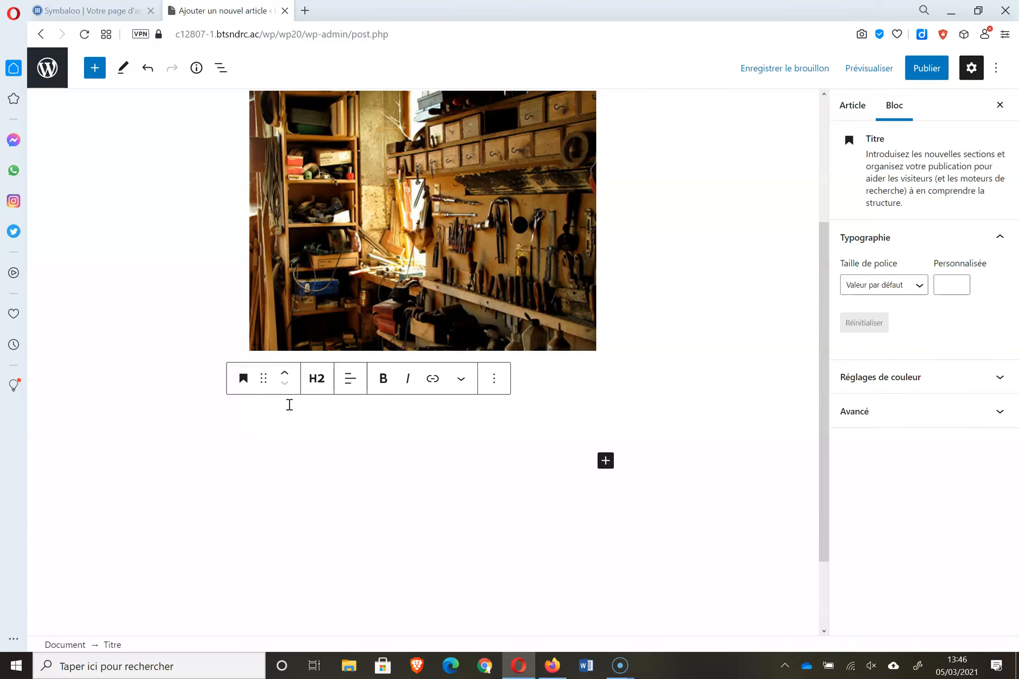
scroll(289, 405, up, 3)
text(object)
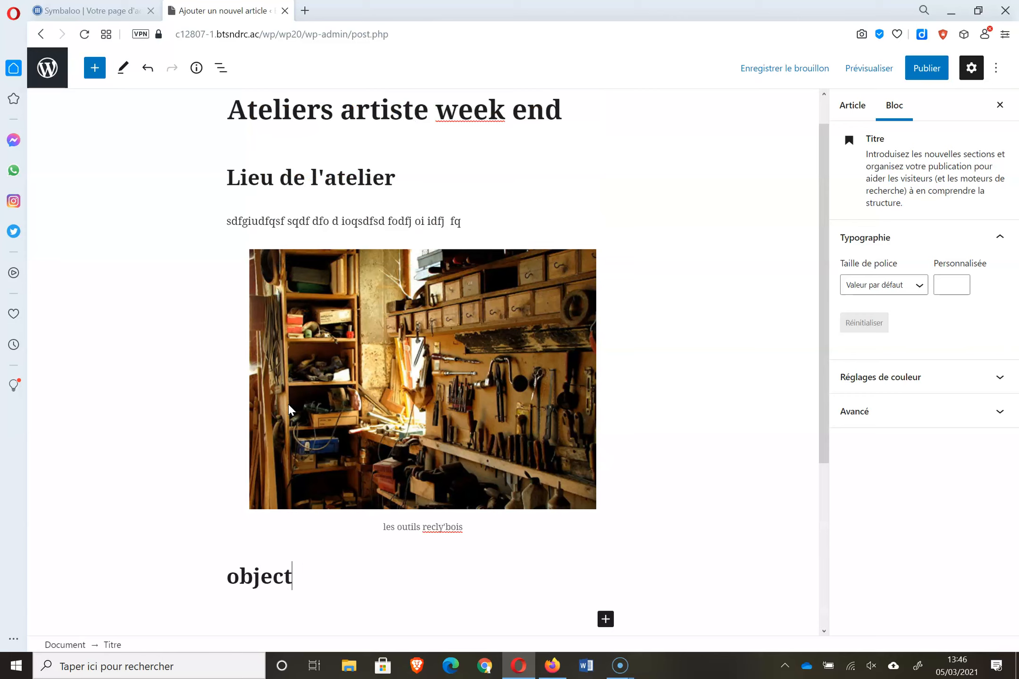
text(ifs de l'a)
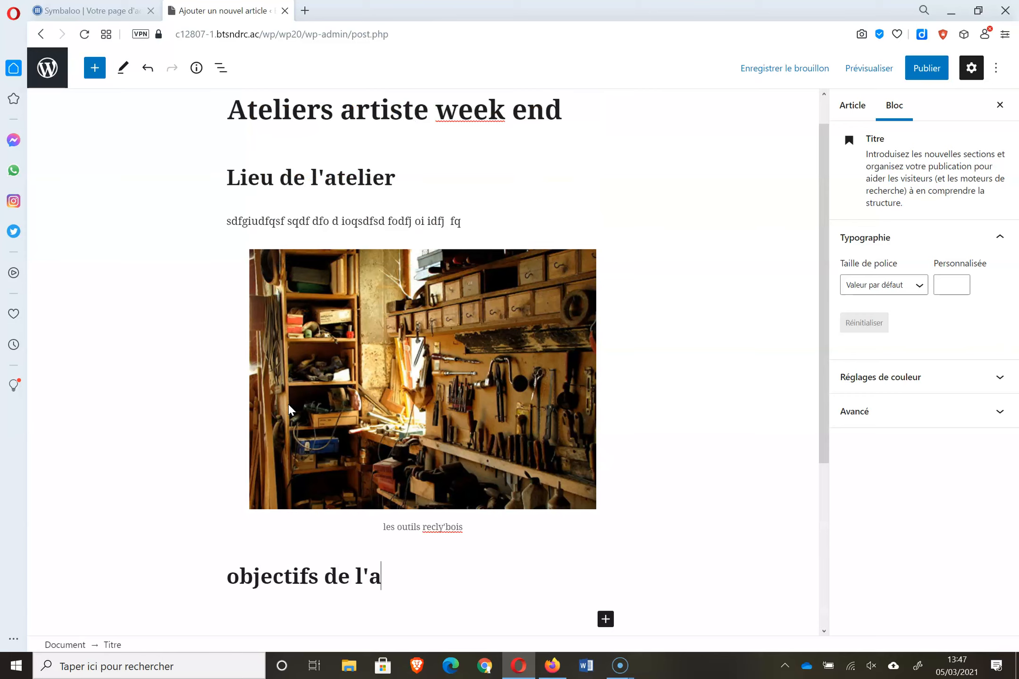
text(telier)
key(Return)
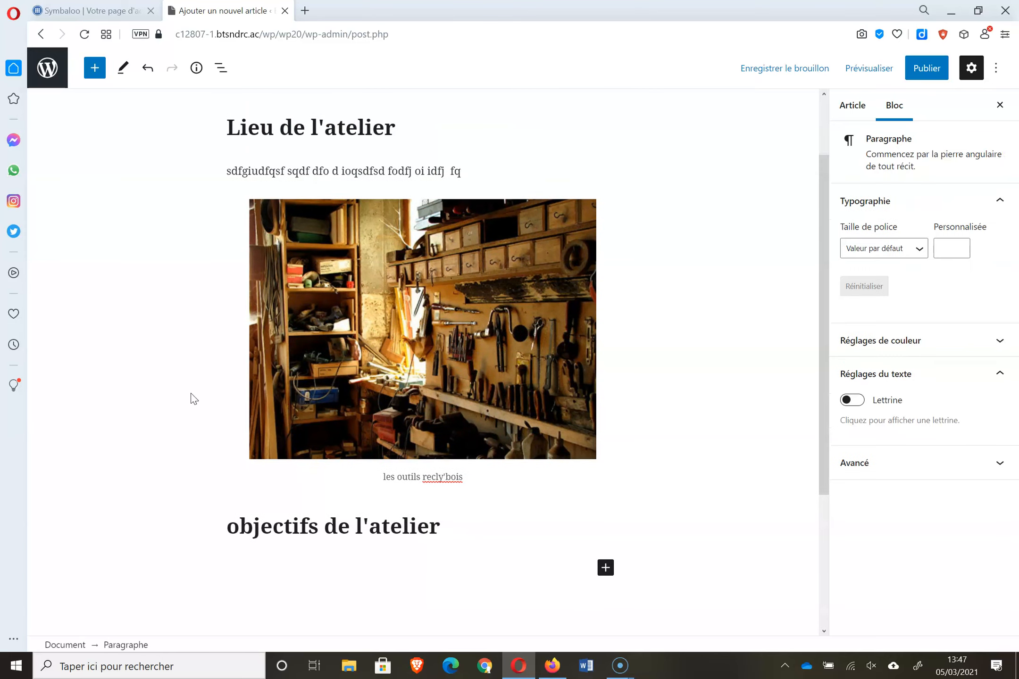
text(dfydefef efef efe f e fe f ef e f e)
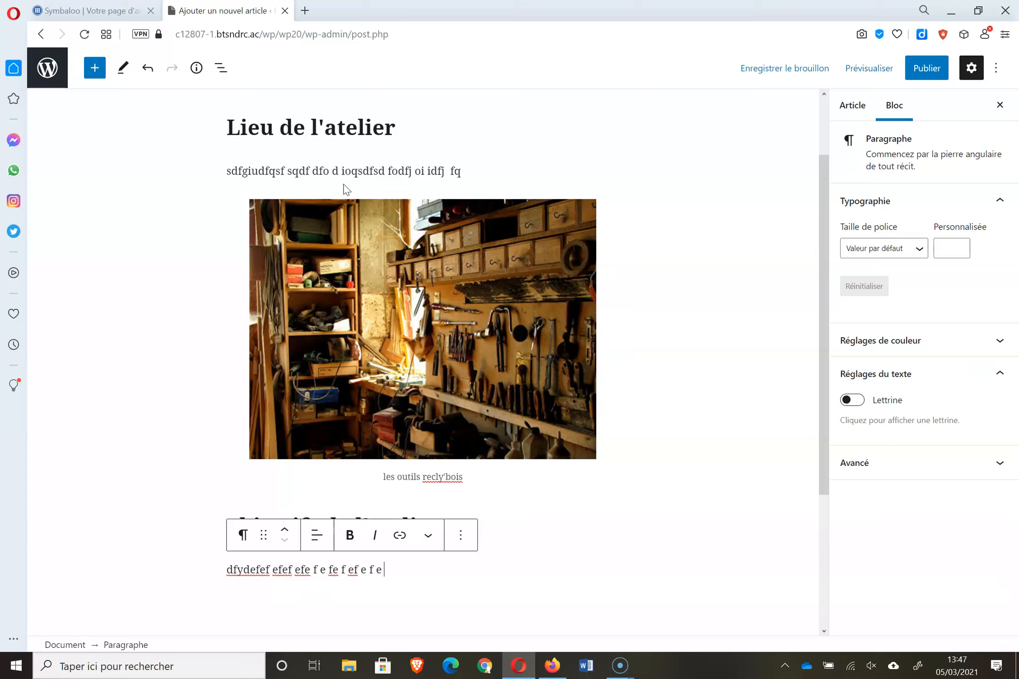
click(306, 12)
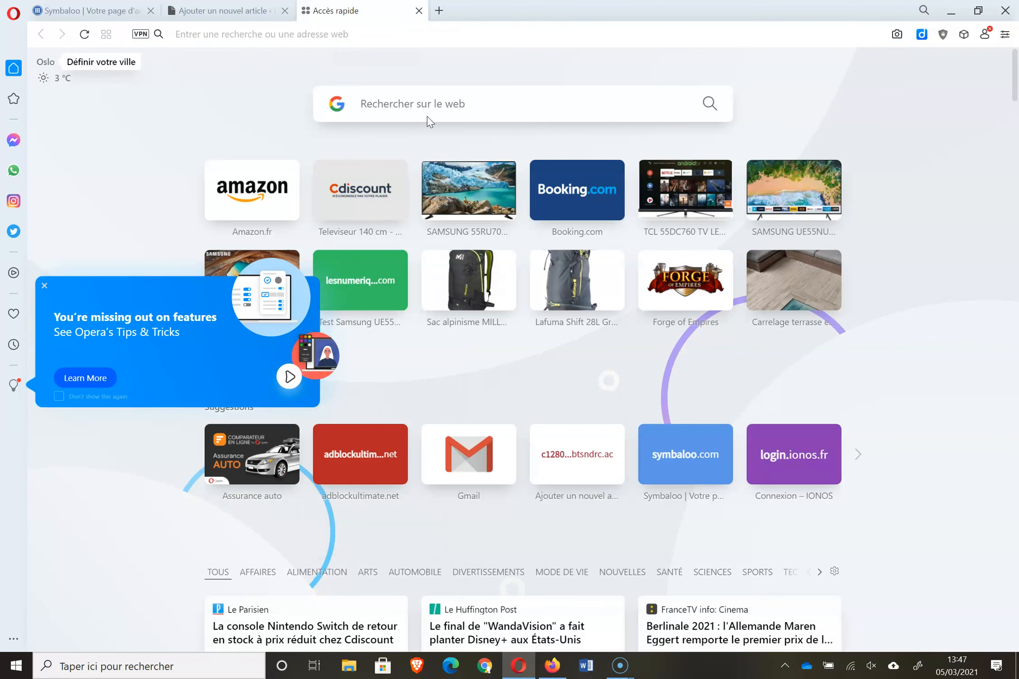
click(434, 105)
- Google 'youtube', go to YouTube and search for 'atelier'
text(youtube)
key(Return)
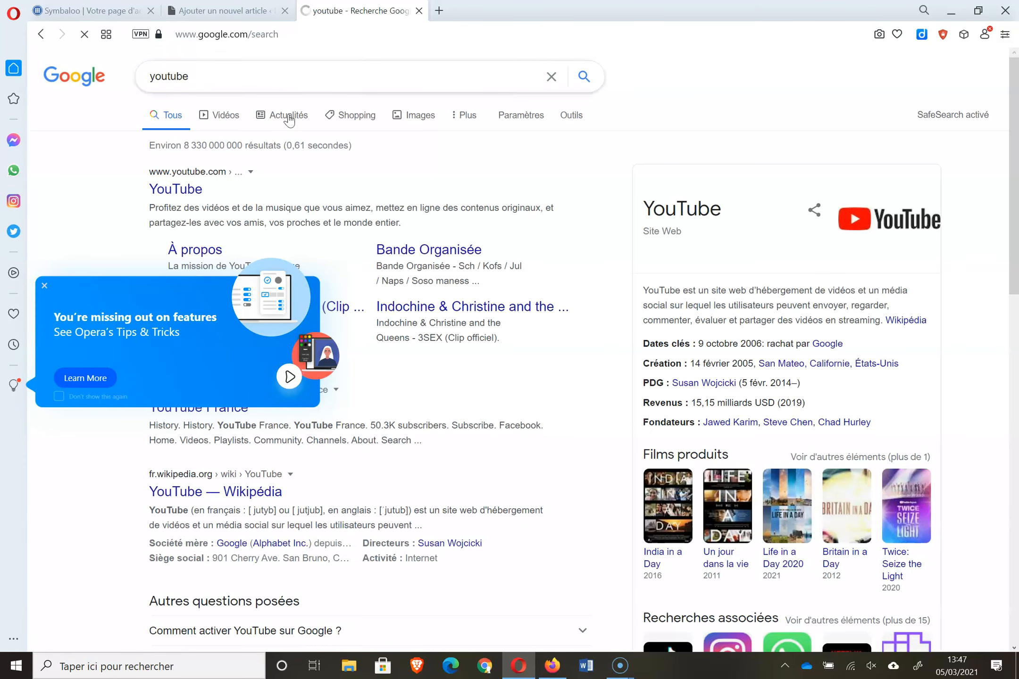
click(180, 192)
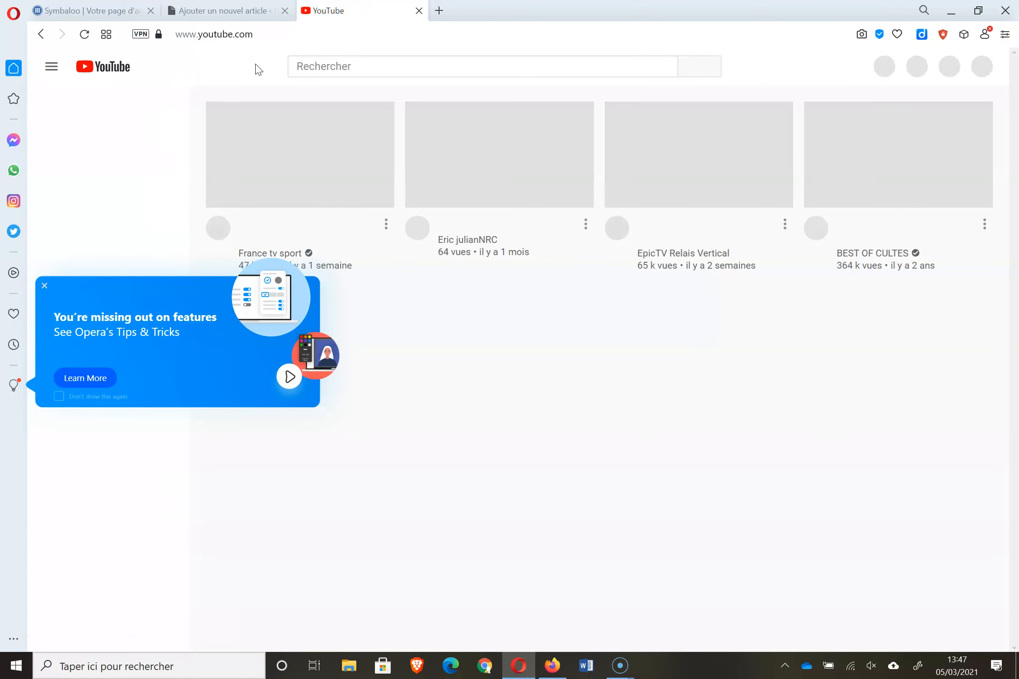
click(338, 61)
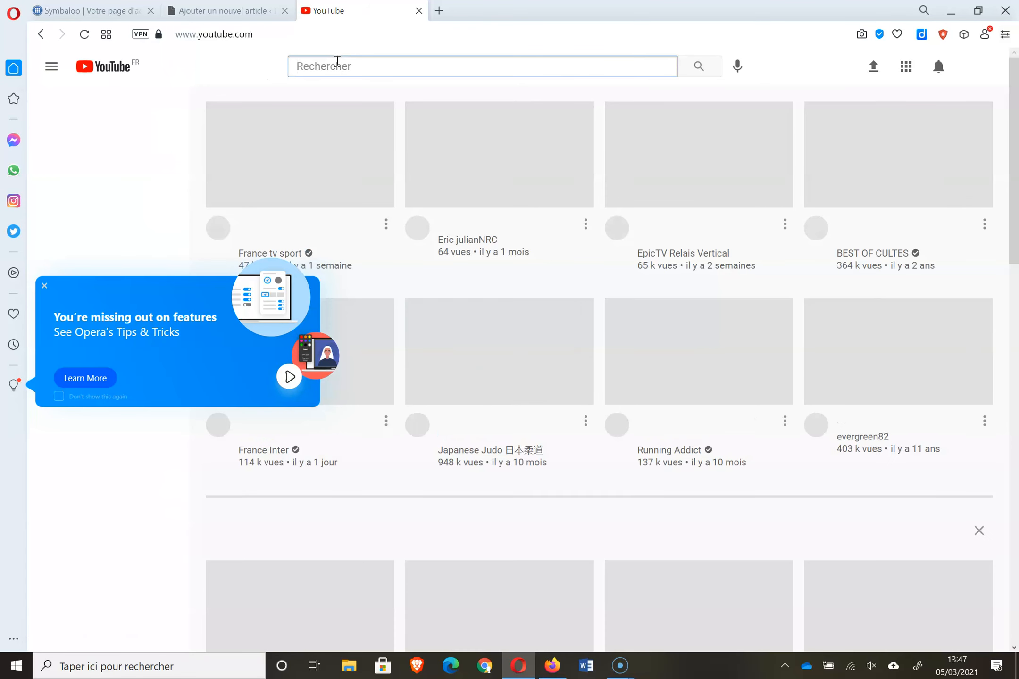
text(atelier)
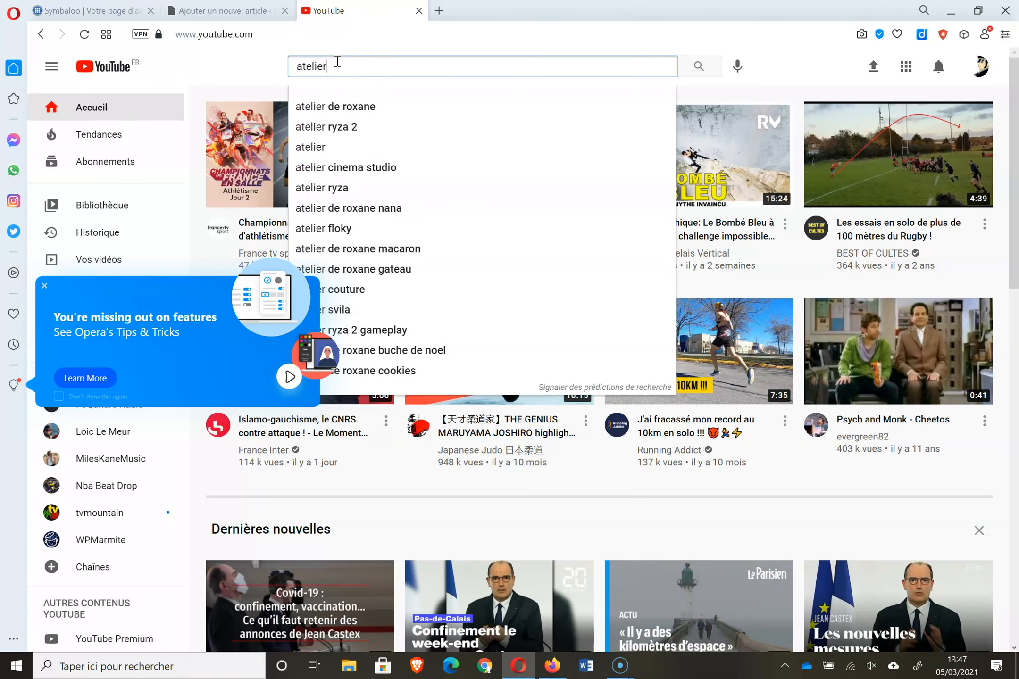
key(Return)
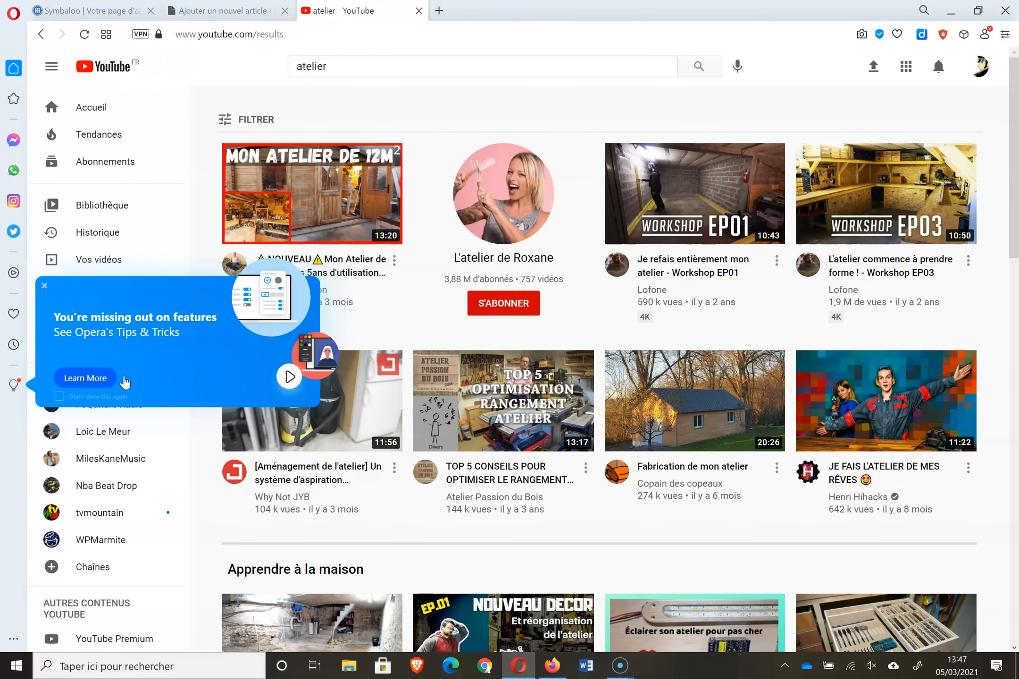
- Copy the share link of the TOP 5 CONSEILS workshop storage video and return to WordPress
mouse_move(762, 257)
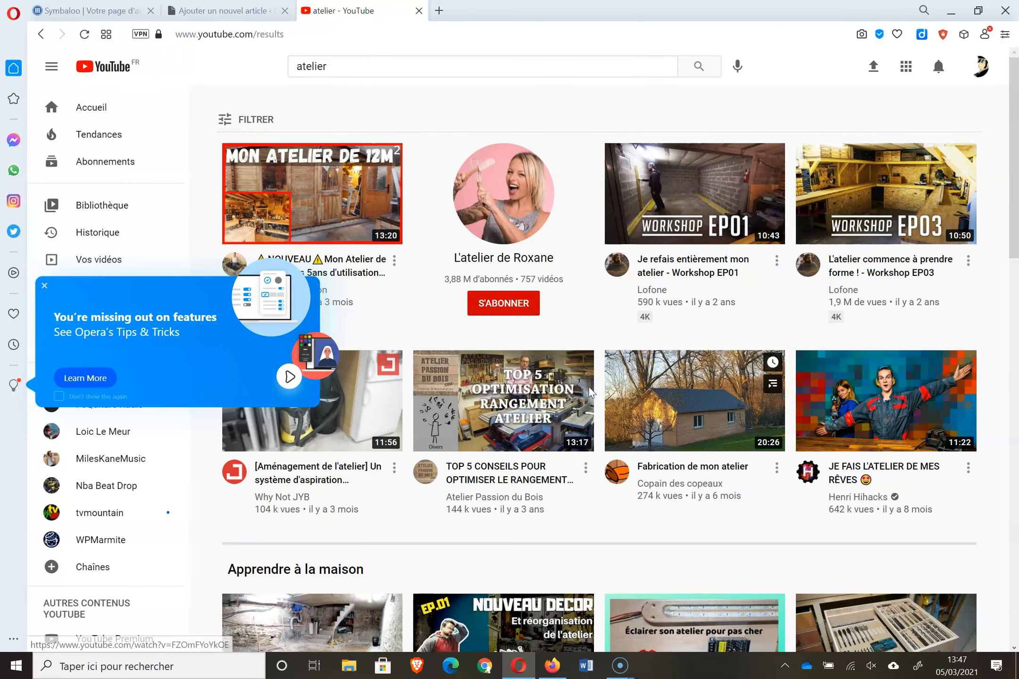
click(466, 375)
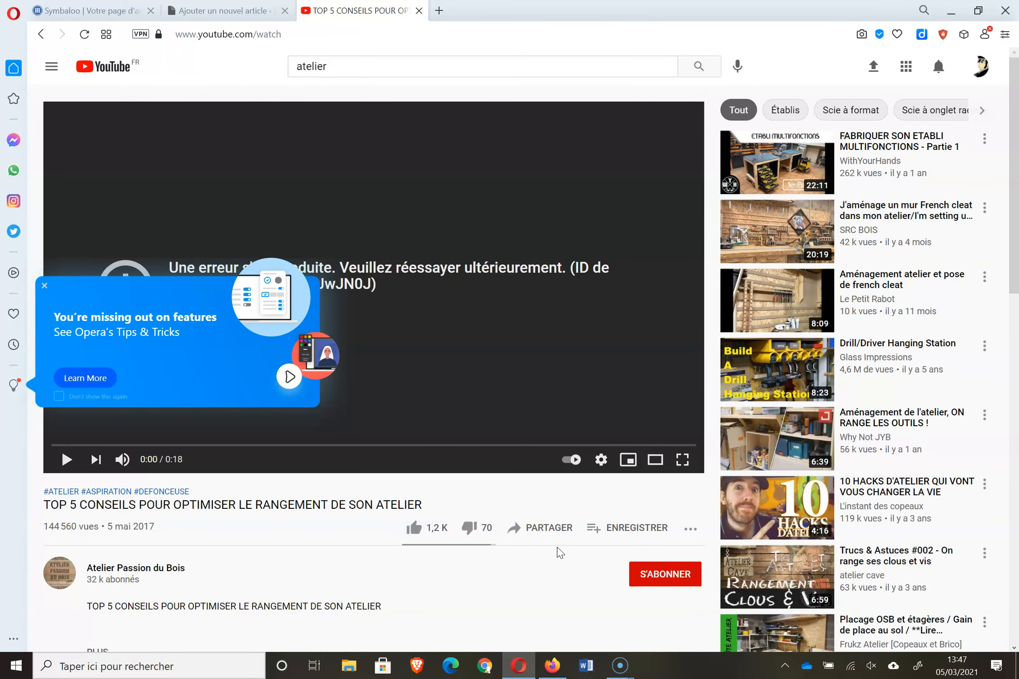
click(542, 529)
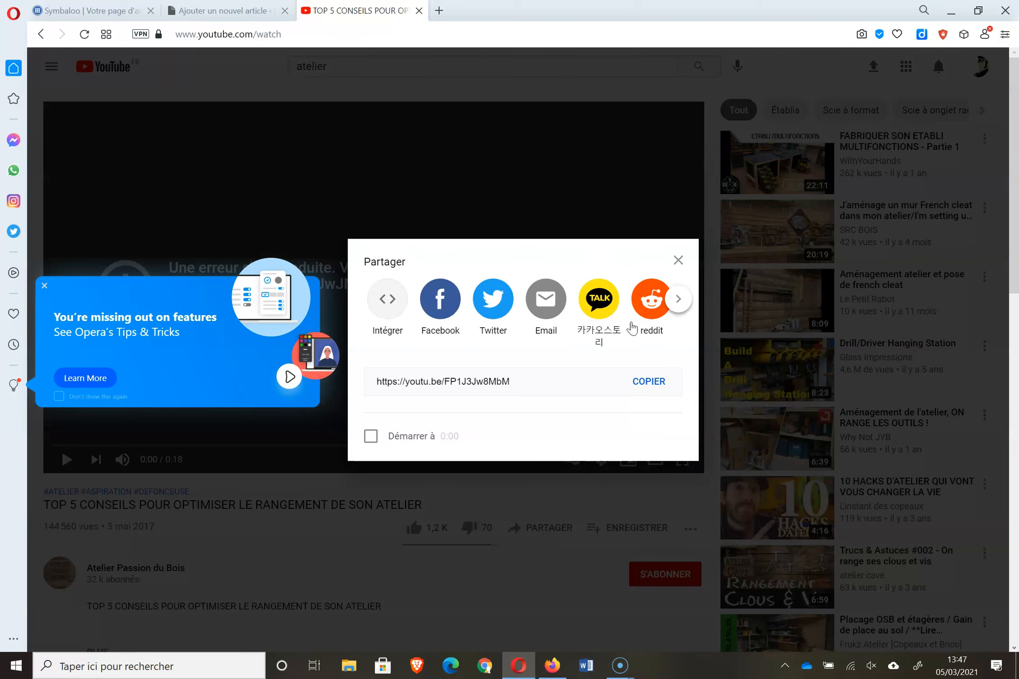
click(646, 386)
click(222, 10)
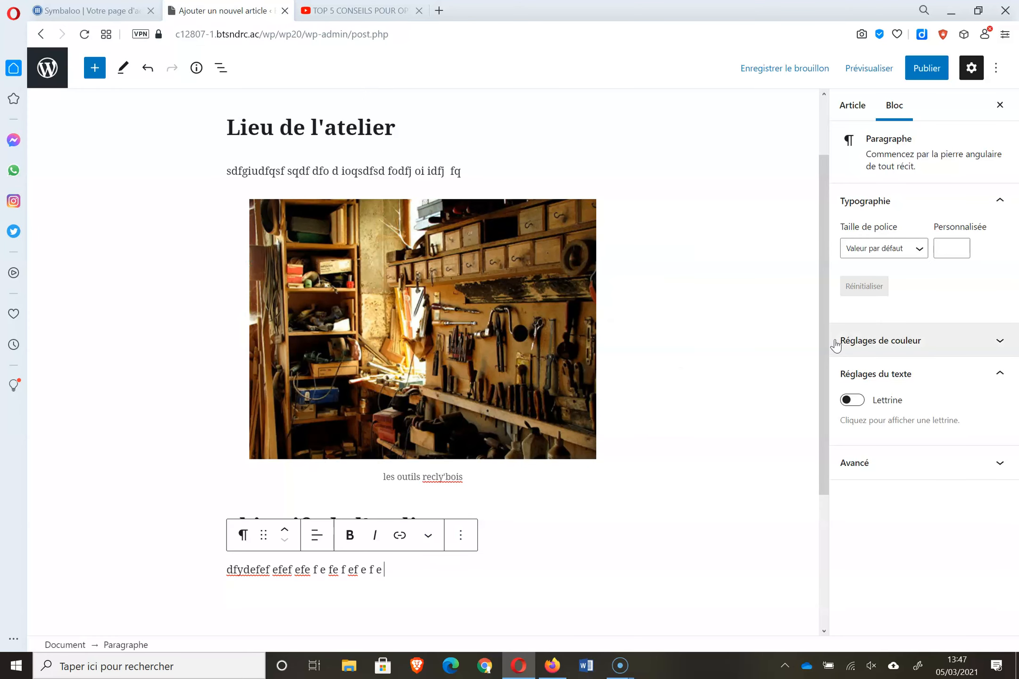
- Embed the copied YouTube storage-tips video below the objectifs de l'atelier paragraph
drag(827, 338, 810, 498)
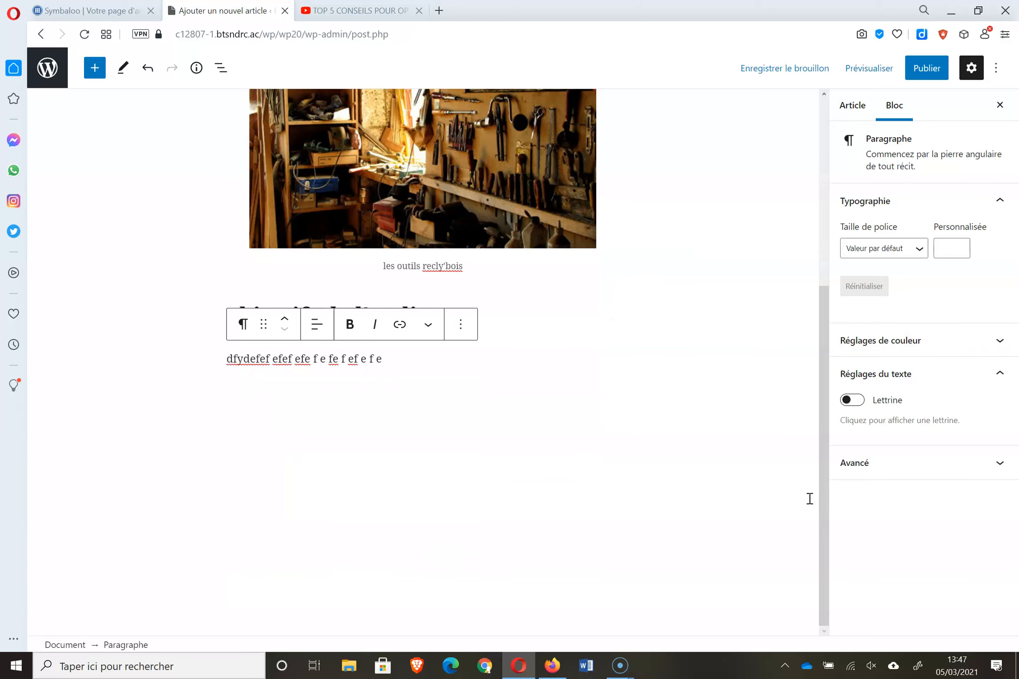
click(493, 436)
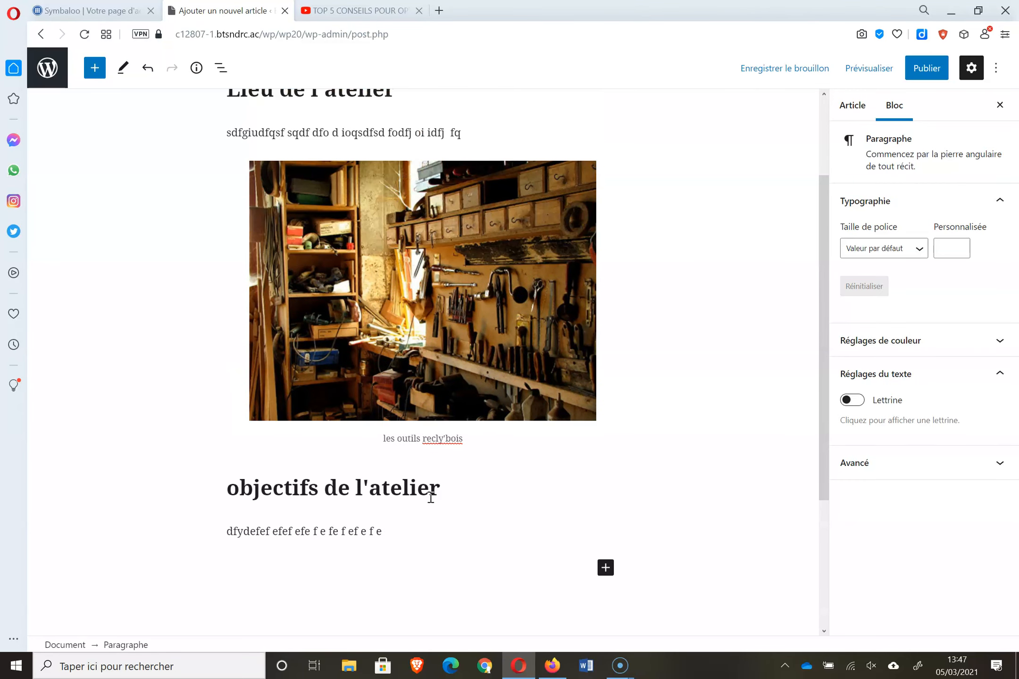
click(606, 568)
click(675, 545)
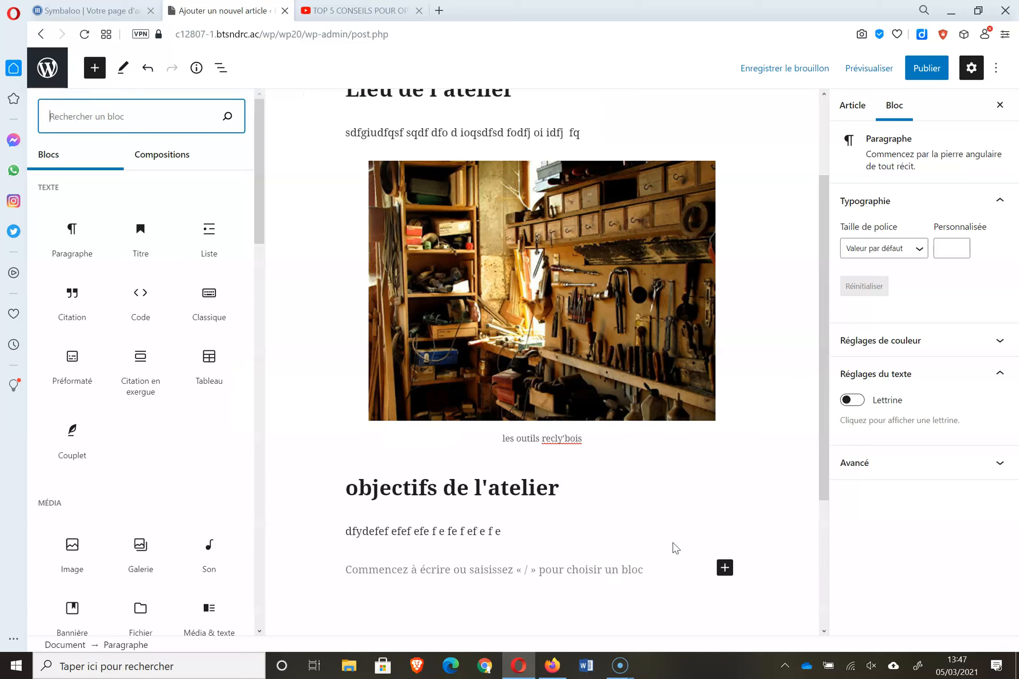
drag(266, 191, 272, 450)
click(219, 417)
click(370, 624)
key(ctrl+v)
click(579, 631)
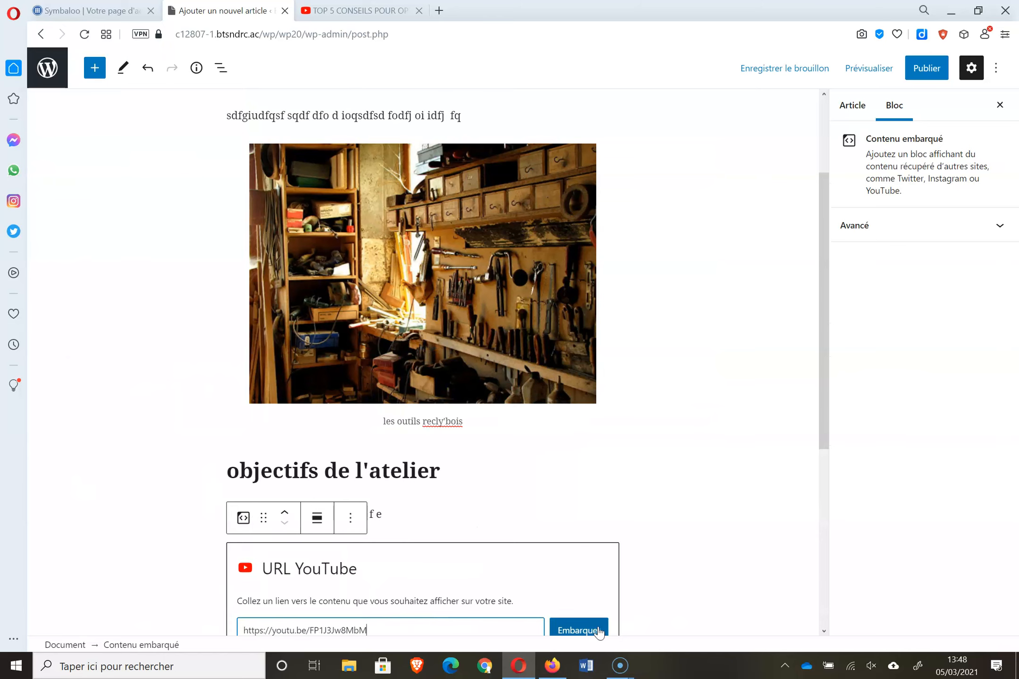
drag(819, 362, 843, 523)
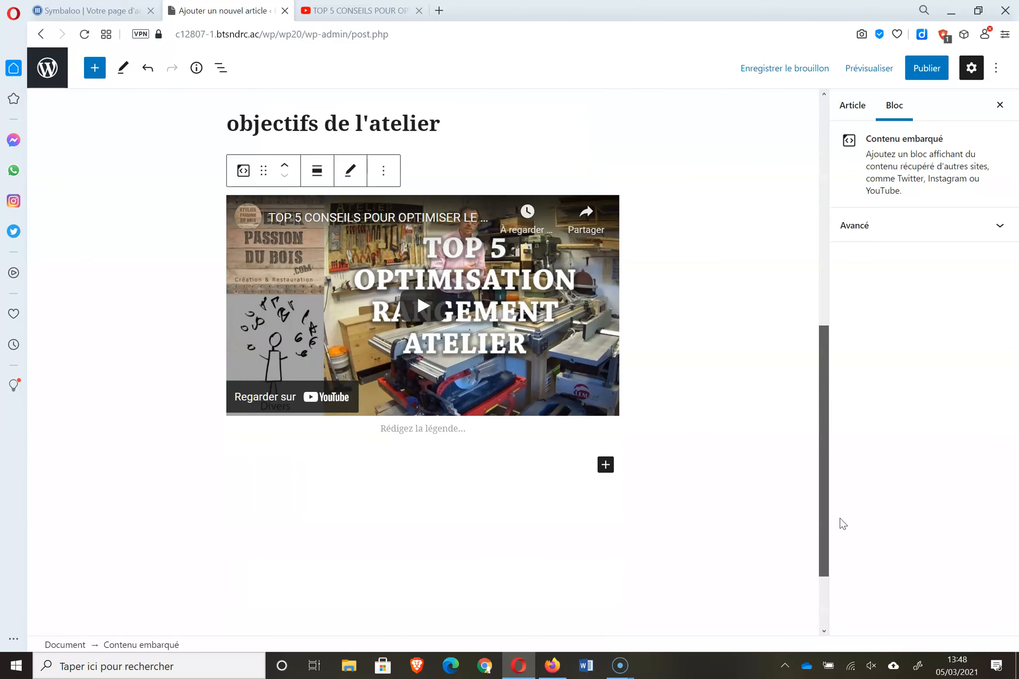
drag(825, 457, 815, 67)
click(439, 11)
- Search Google for 'atelier eco conception', open the Pôle Eco-conception workshops page and select its address
click(456, 105)
text(atelie)
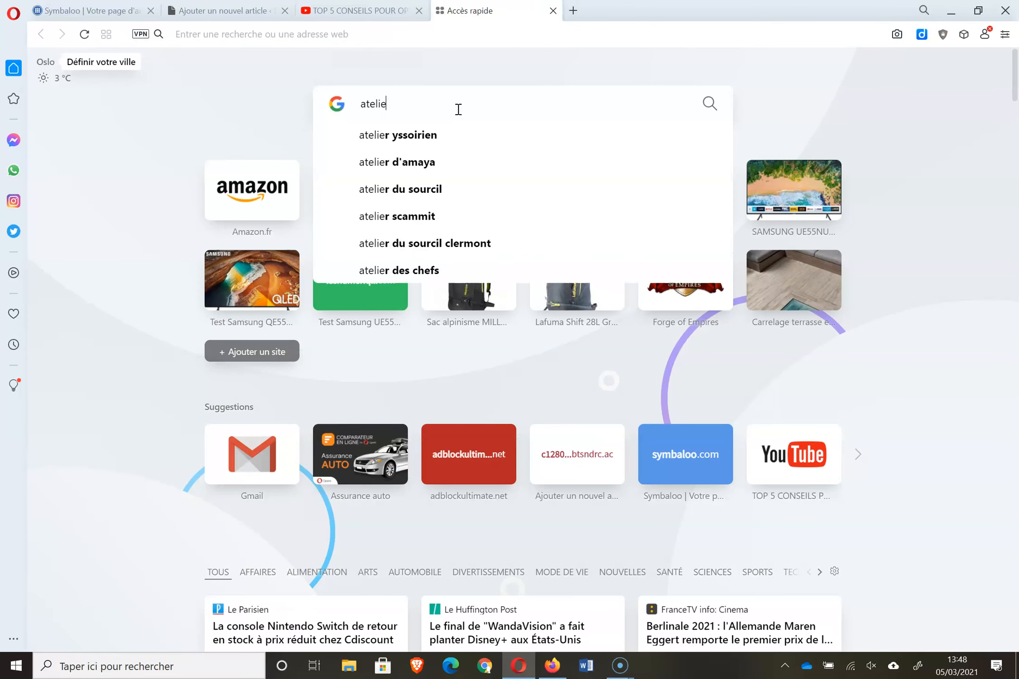
text(r eco conception)
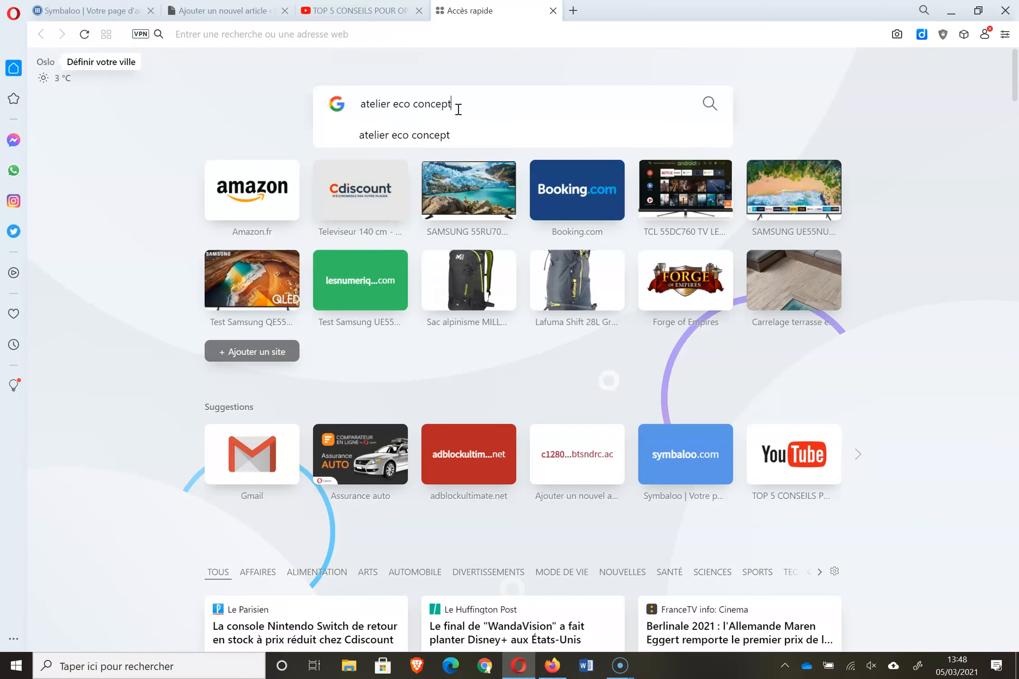
key(Return)
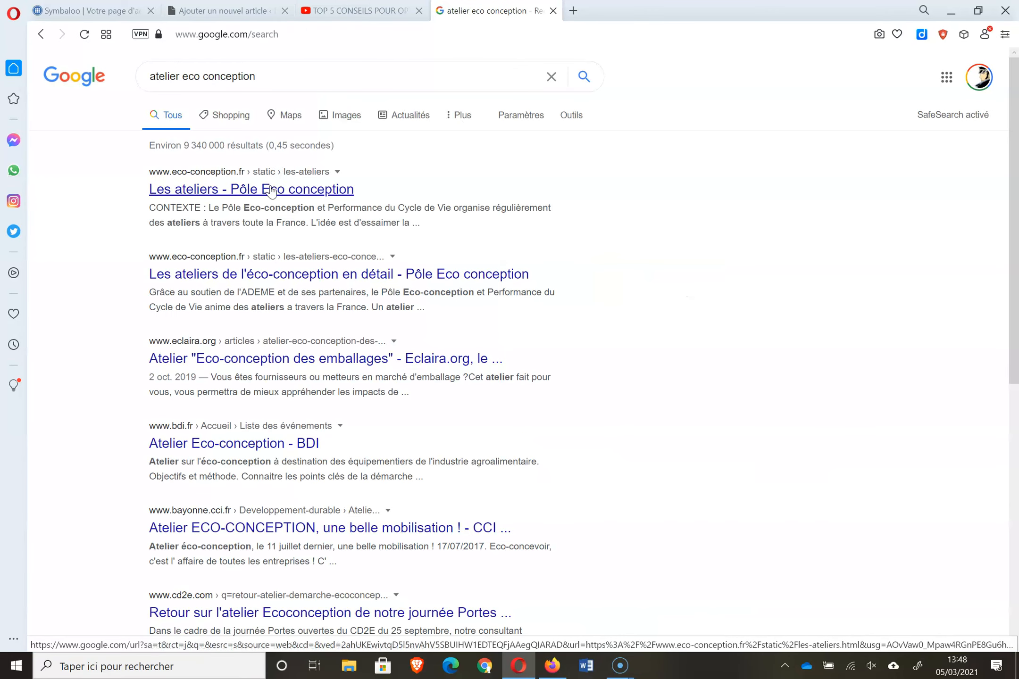
click(271, 190)
click(393, 35)
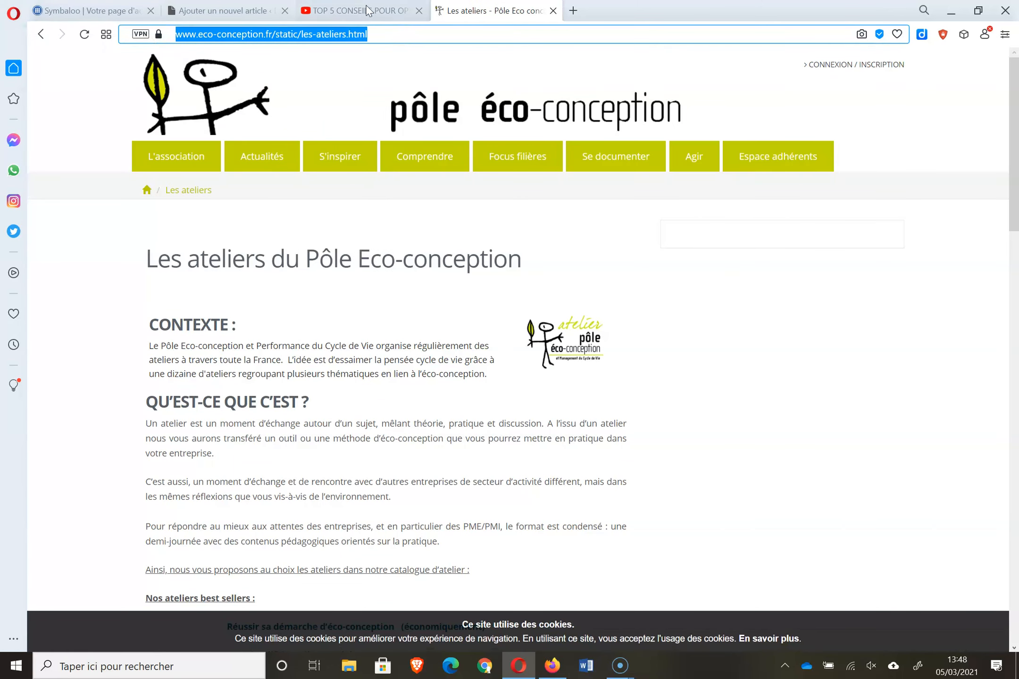
click(229, 9)
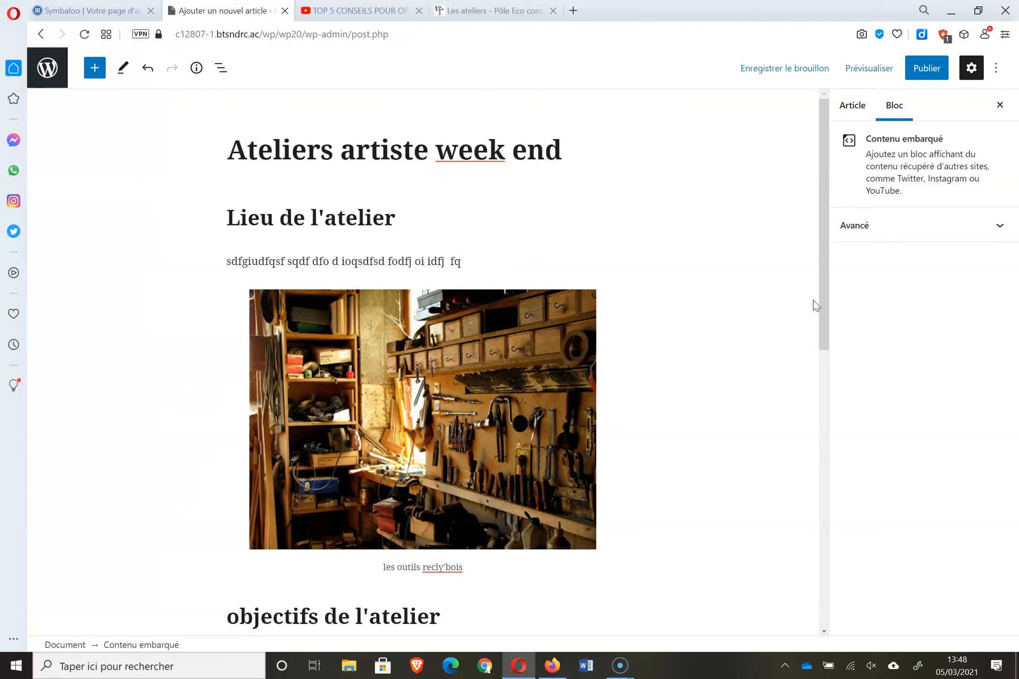
- Link the selected Lieu de l'atelier text to the workshops page, opening in a new tab
double_click(355, 262)
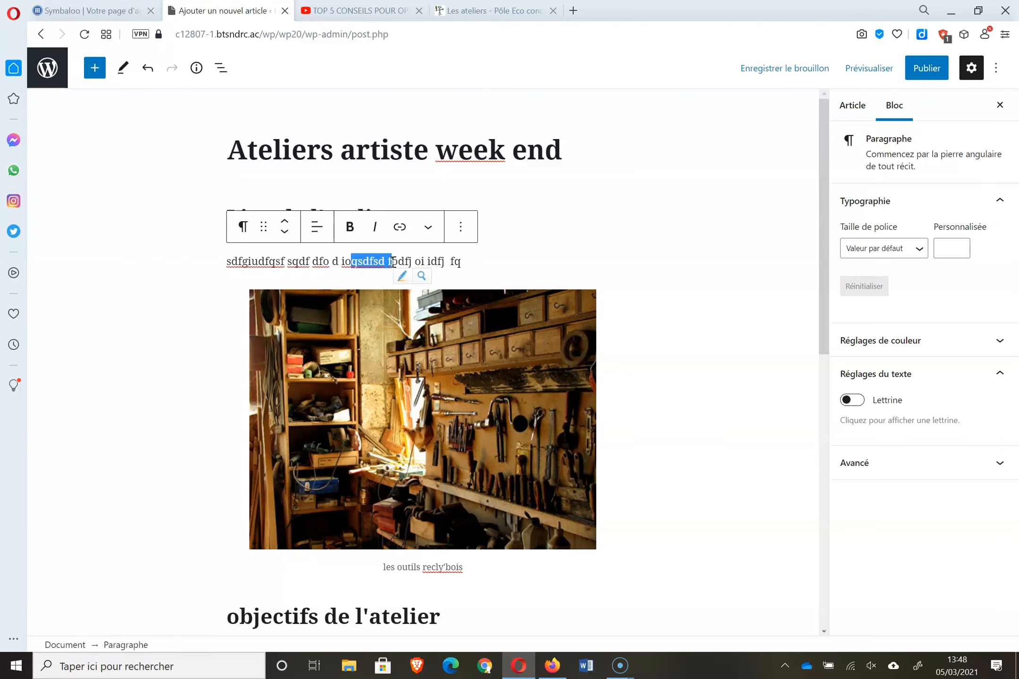
click(401, 226)
click(401, 226)
click(401, 226)
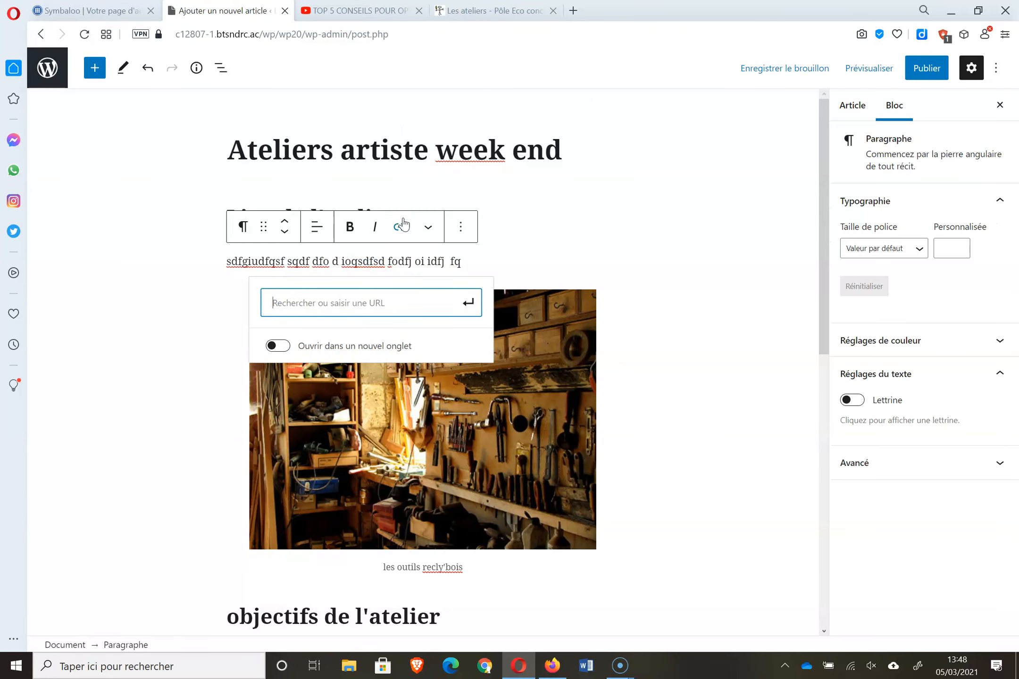
key(ctrl+v)
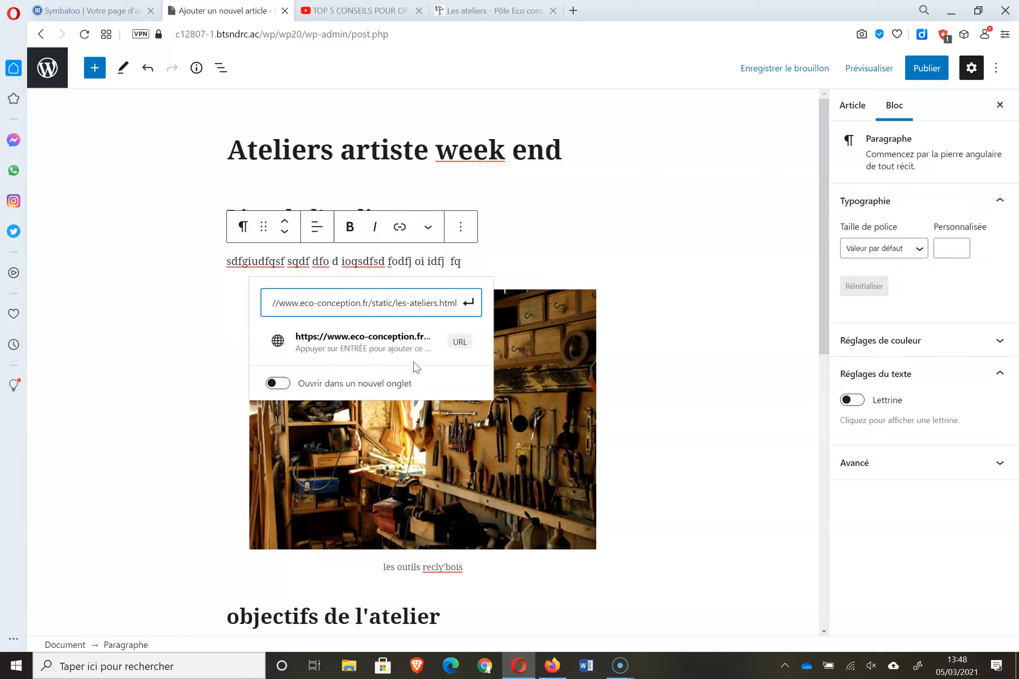
click(392, 385)
click(470, 304)
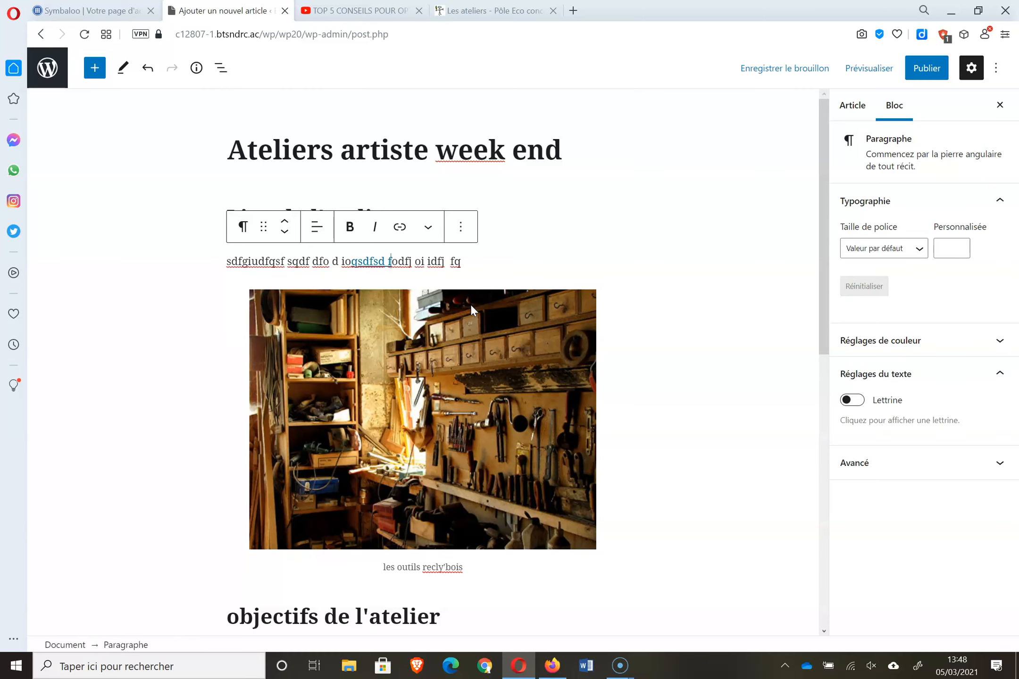
click(702, 230)
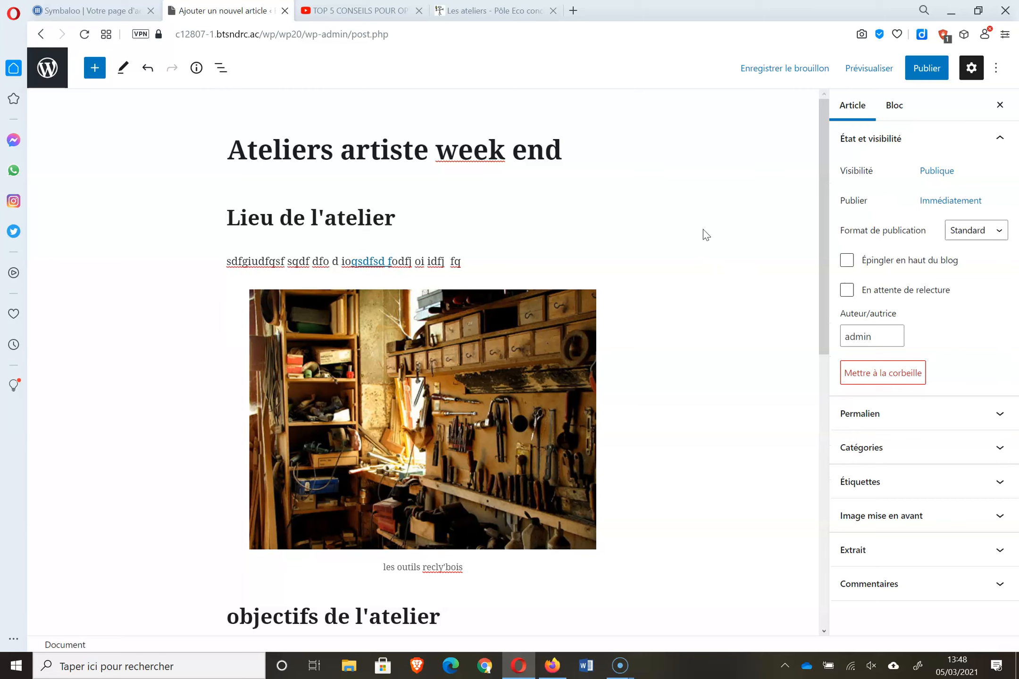
- Start a link on the objectifs paragraph text, cancel it, and head for the articles list
scroll(831, 269, down, 1)
scroll(831, 268, down, 10)
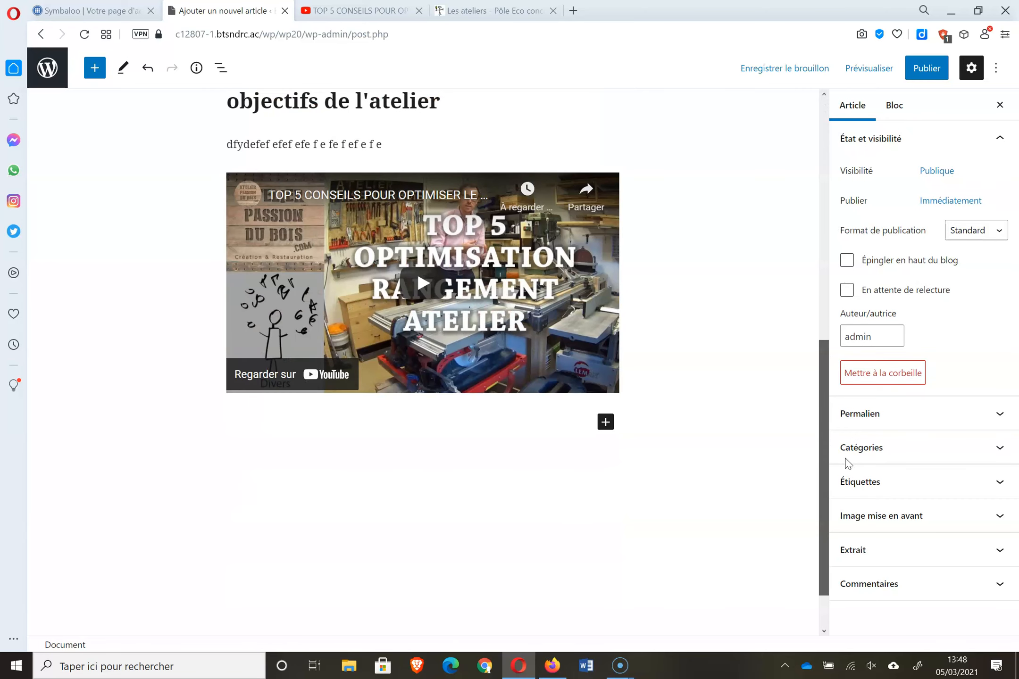
drag(231, 143, 278, 144)
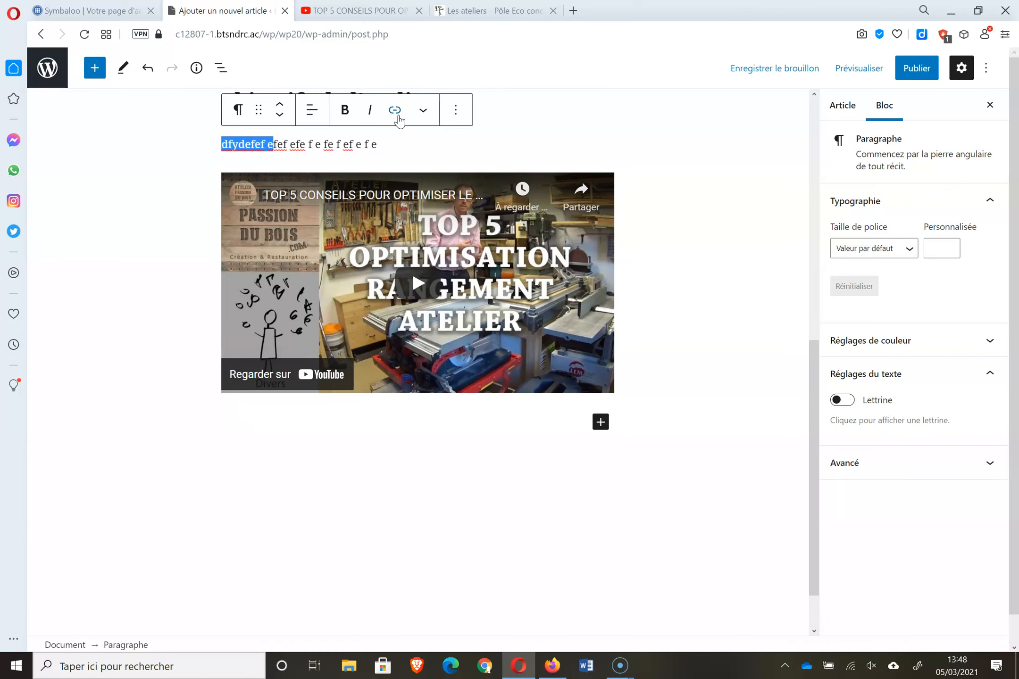
click(398, 112)
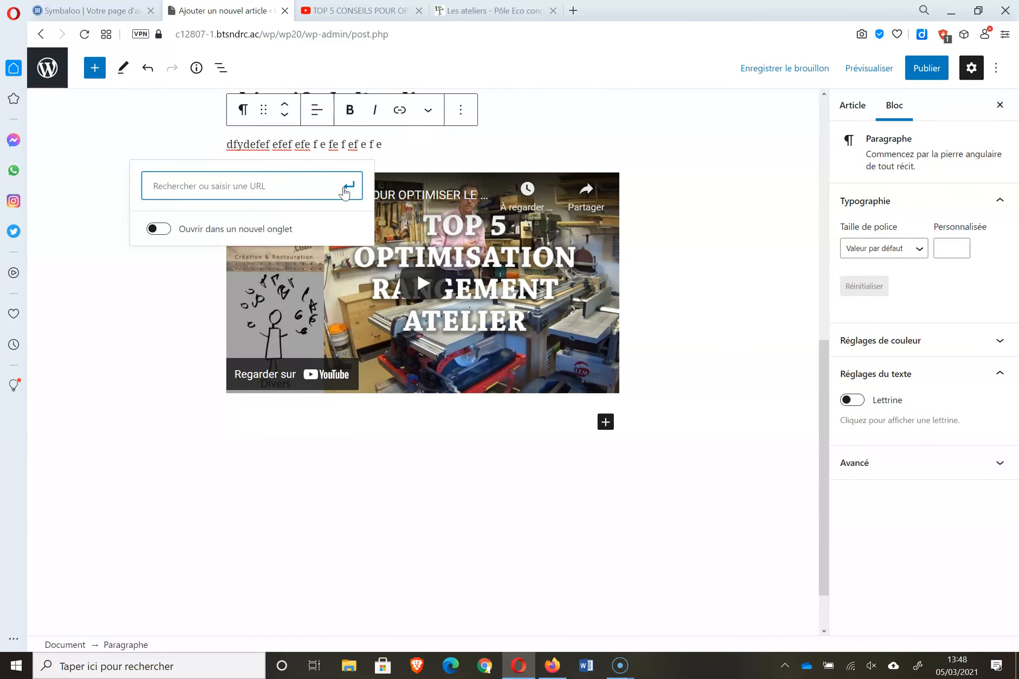
click(592, 126)
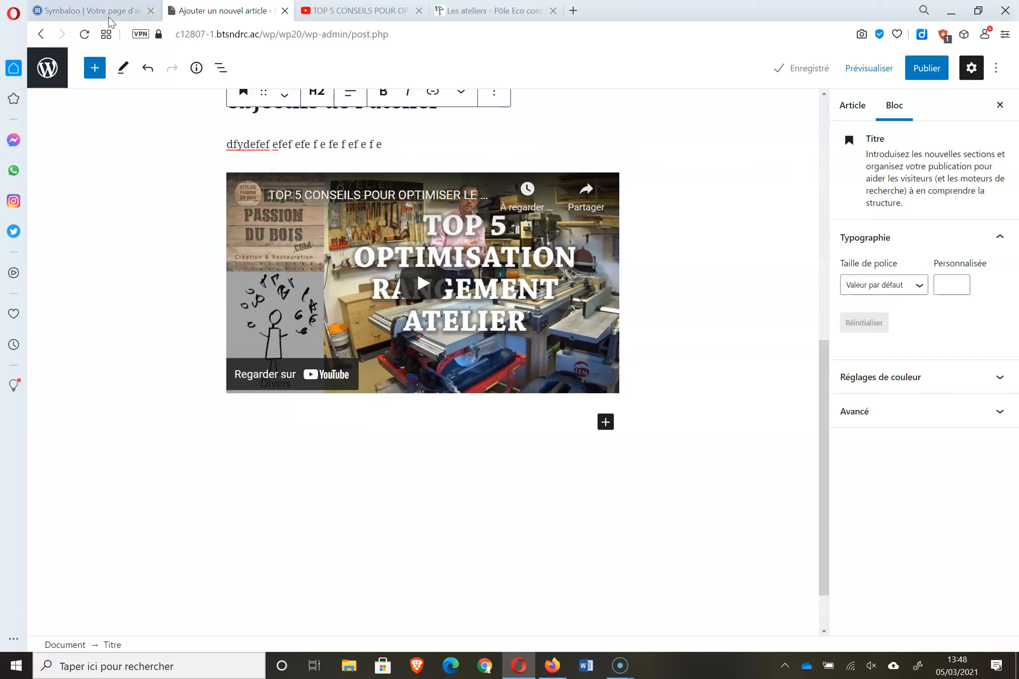
click(56, 68)
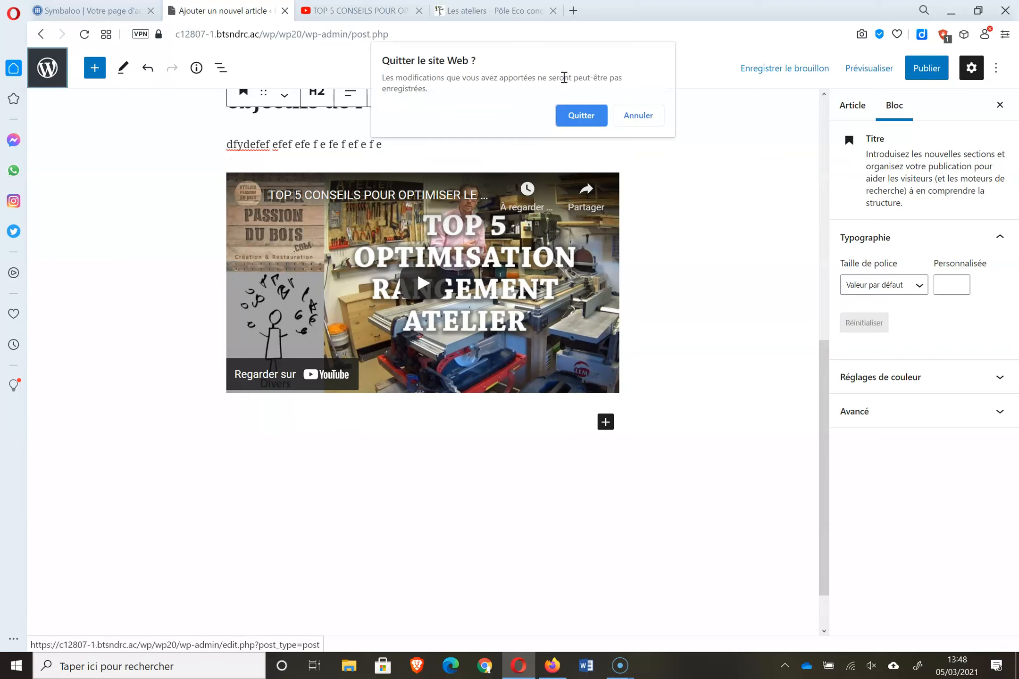
- Stay in the editor and open the Un meuble pour Noël article in a new tab
click(638, 116)
right_click(46, 55)
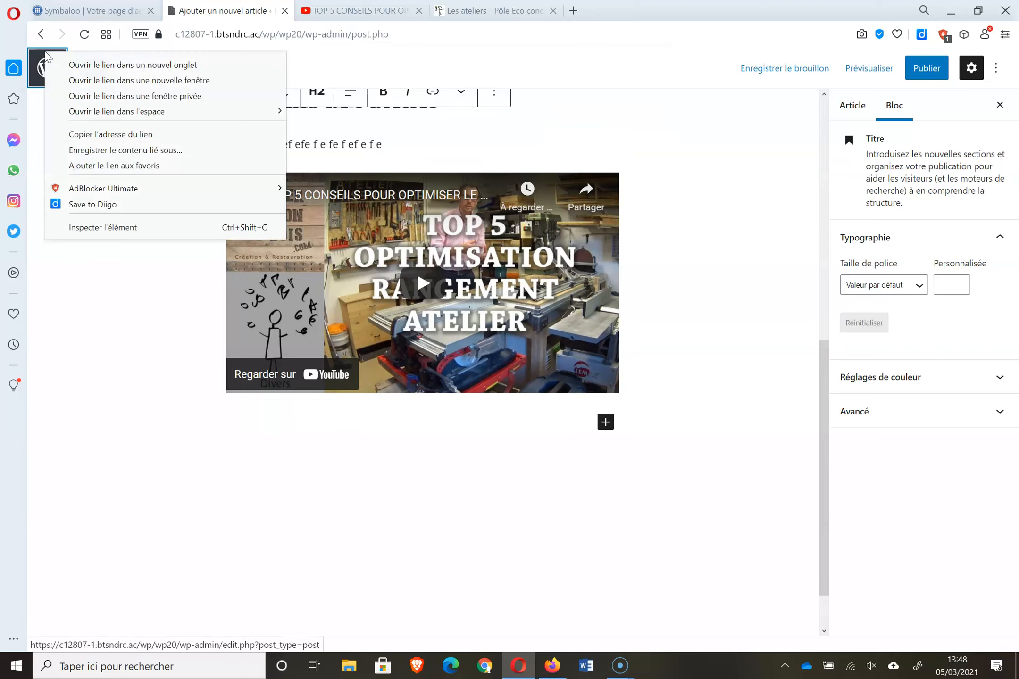
click(107, 65)
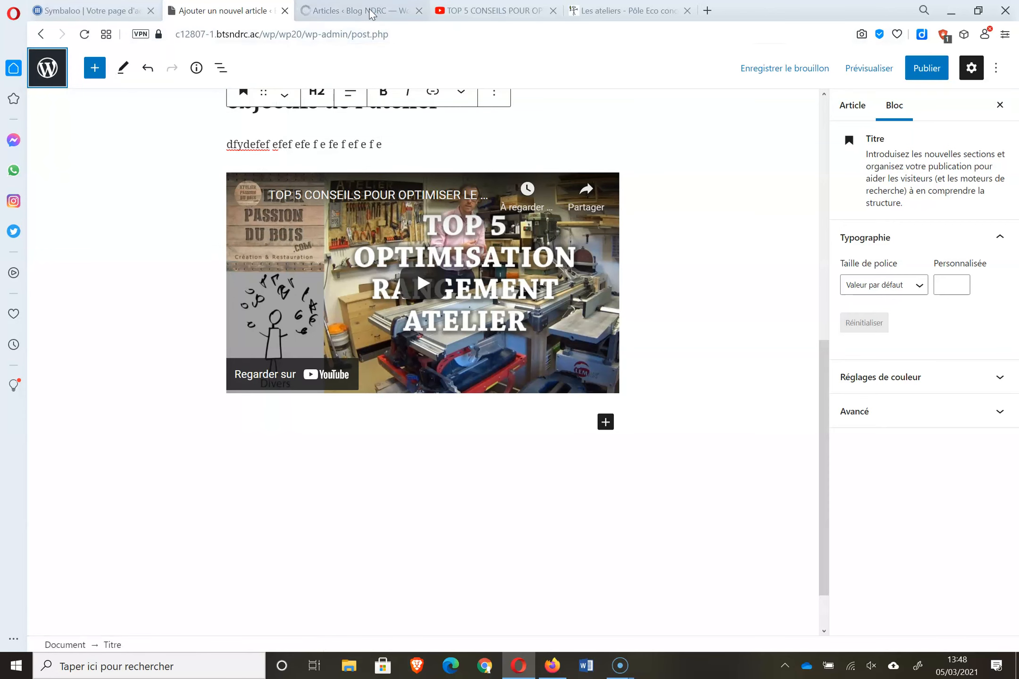
click(355, 10)
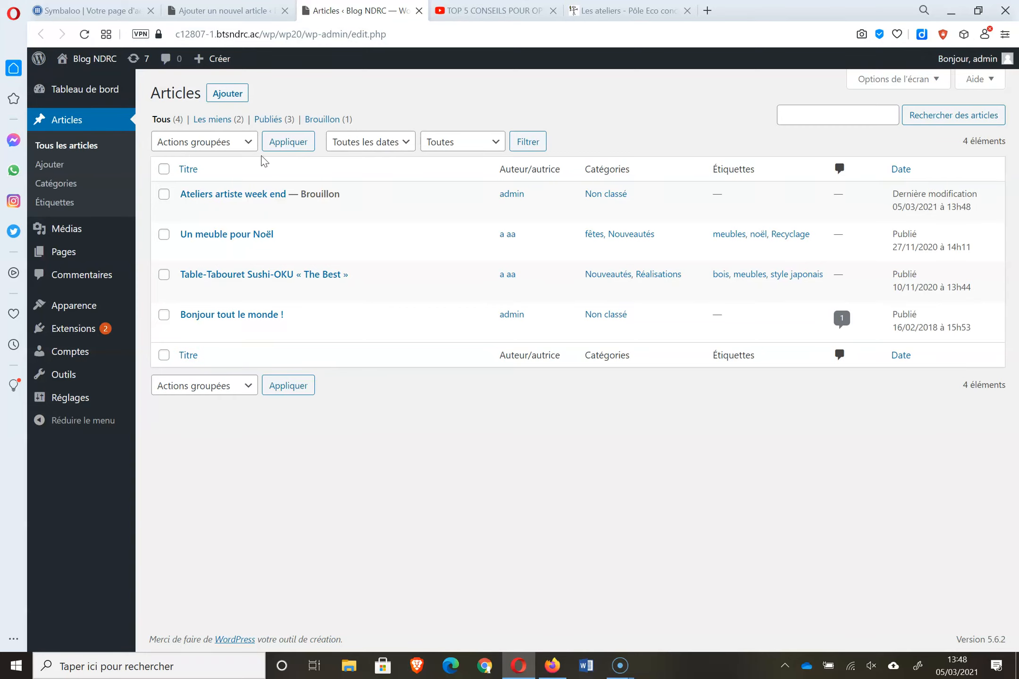
click(242, 236)
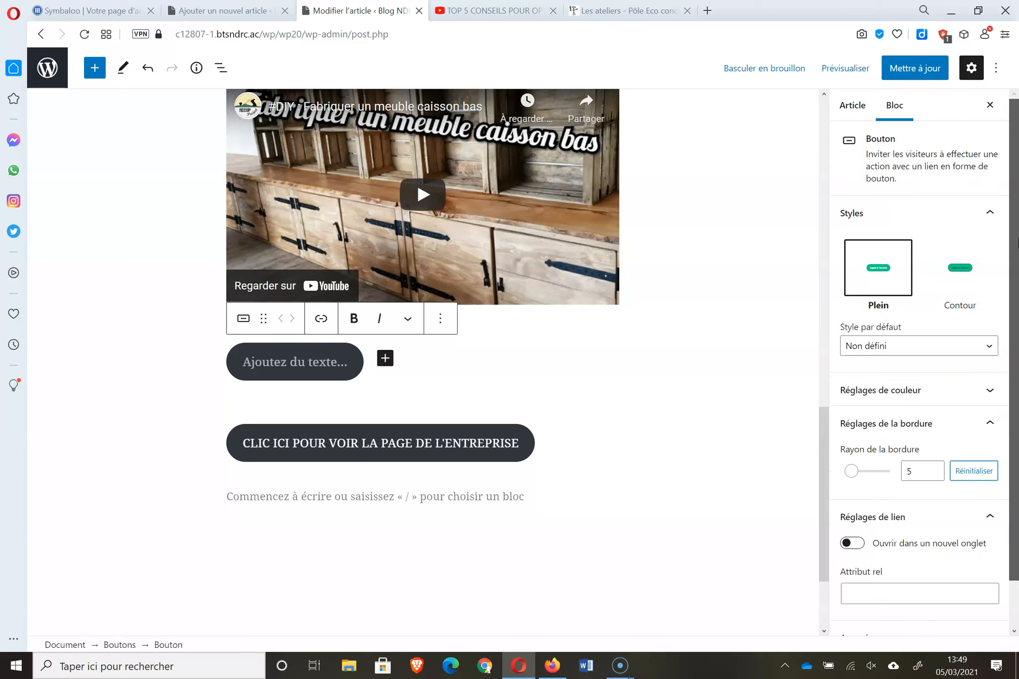
- Copy the Noël article's permalink address from its Article settings
click(857, 109)
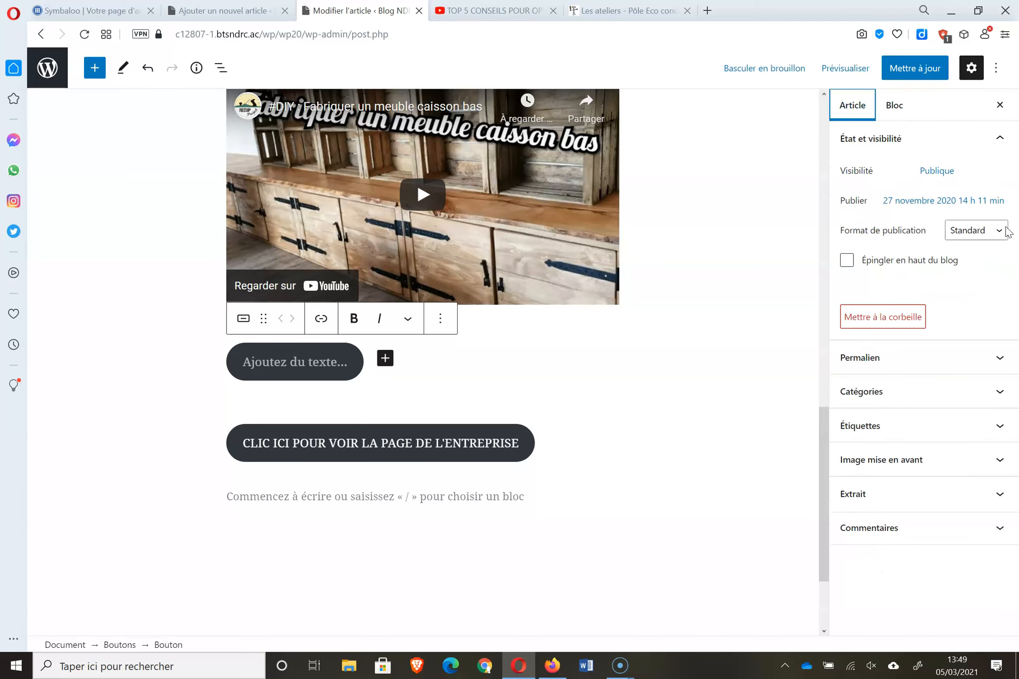
click(913, 362)
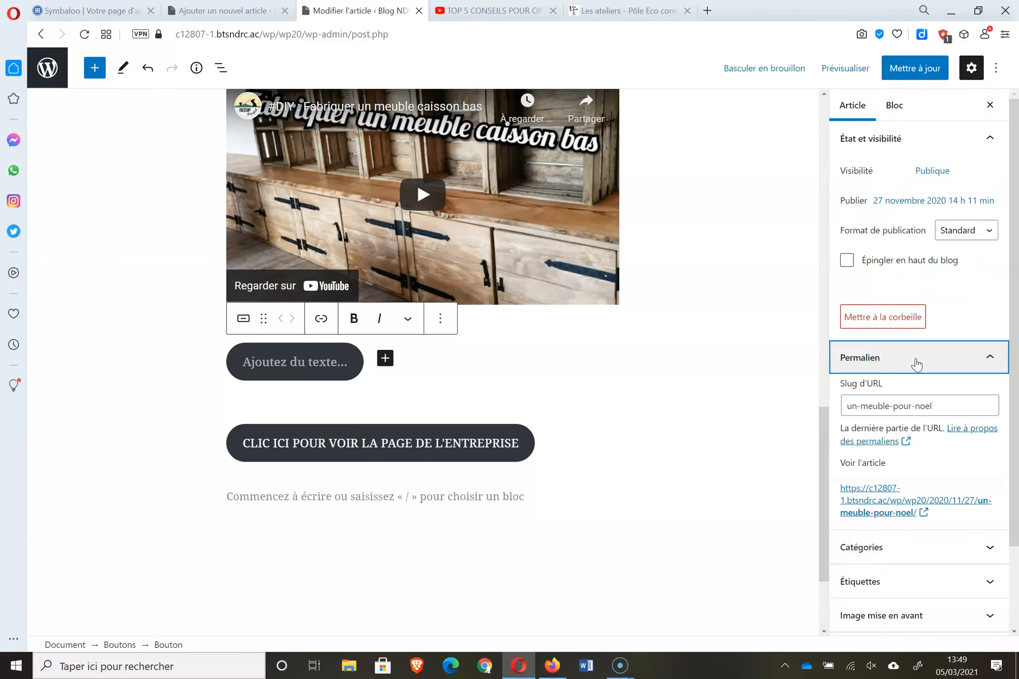
right_click(927, 508)
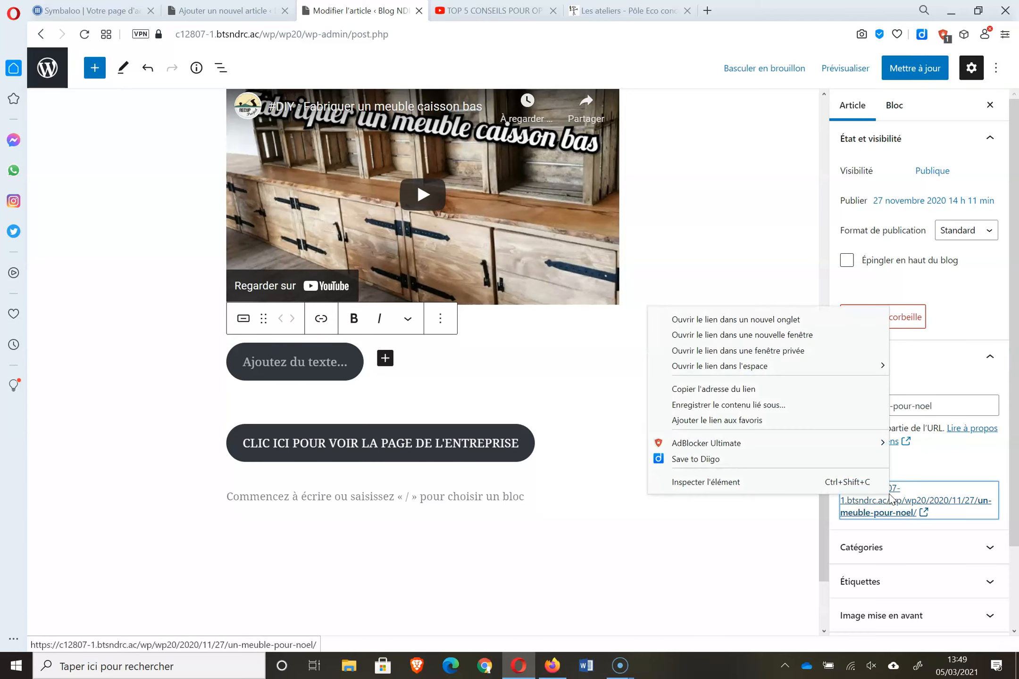
click(763, 390)
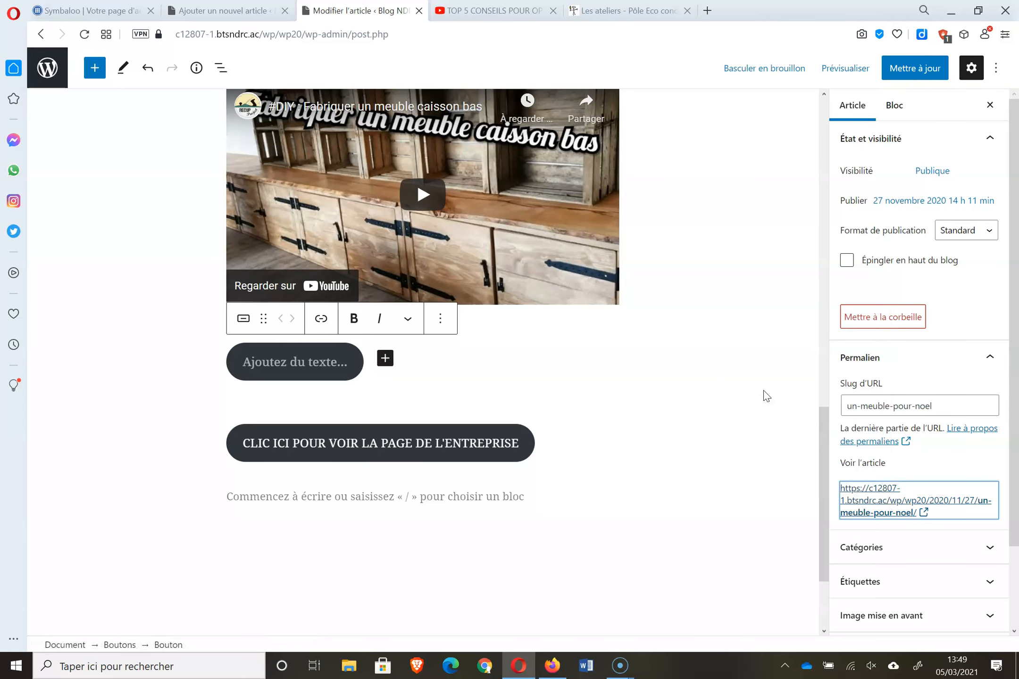
click(215, 8)
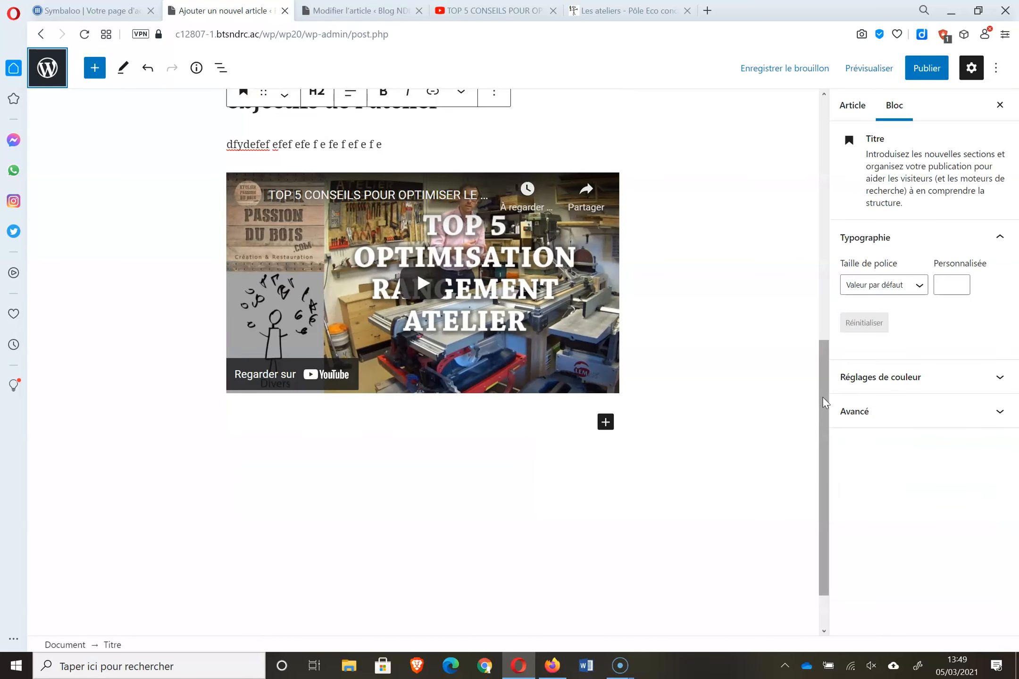
- Link the word dfydefef to the Noël article, opening in a new tab
drag(825, 403, 825, 215)
drag(389, 542, 351, 541)
click(351, 542)
double_click(236, 544)
click(396, 510)
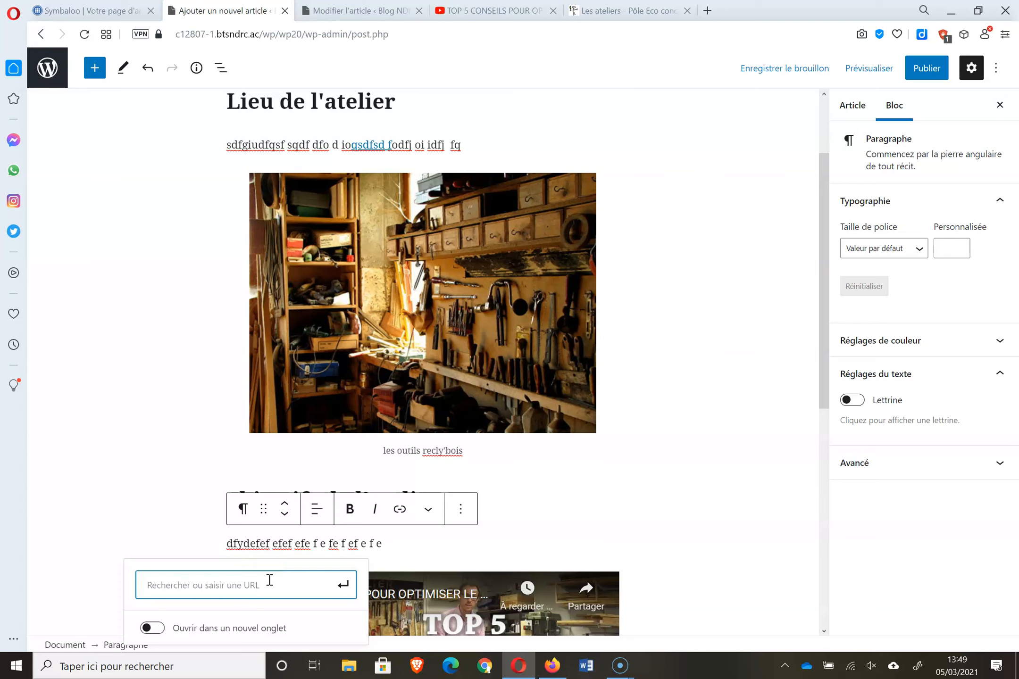
text(https://c12807-1.btsndrc.ac/wp/wp20/2020/11/27/un-meuble-pour-noel/)
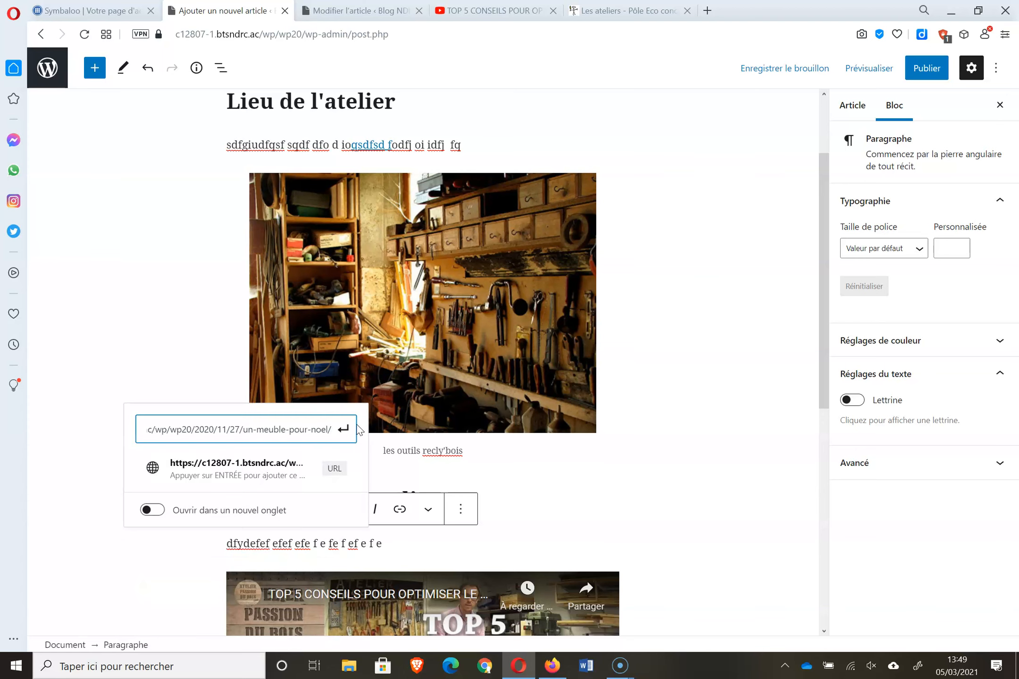
click(253, 510)
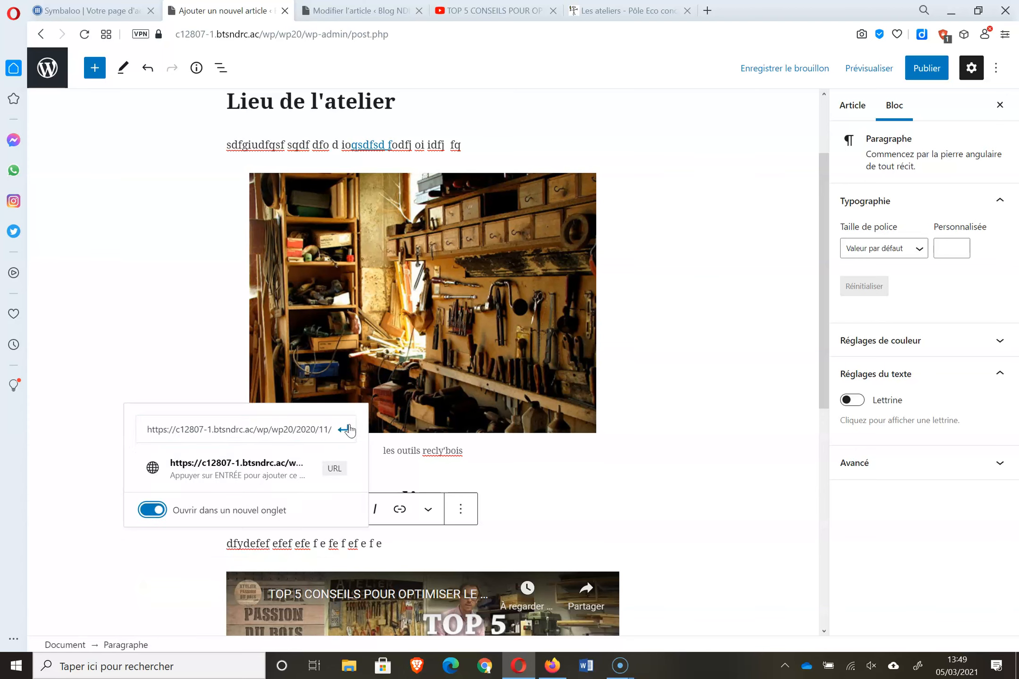
click(349, 430)
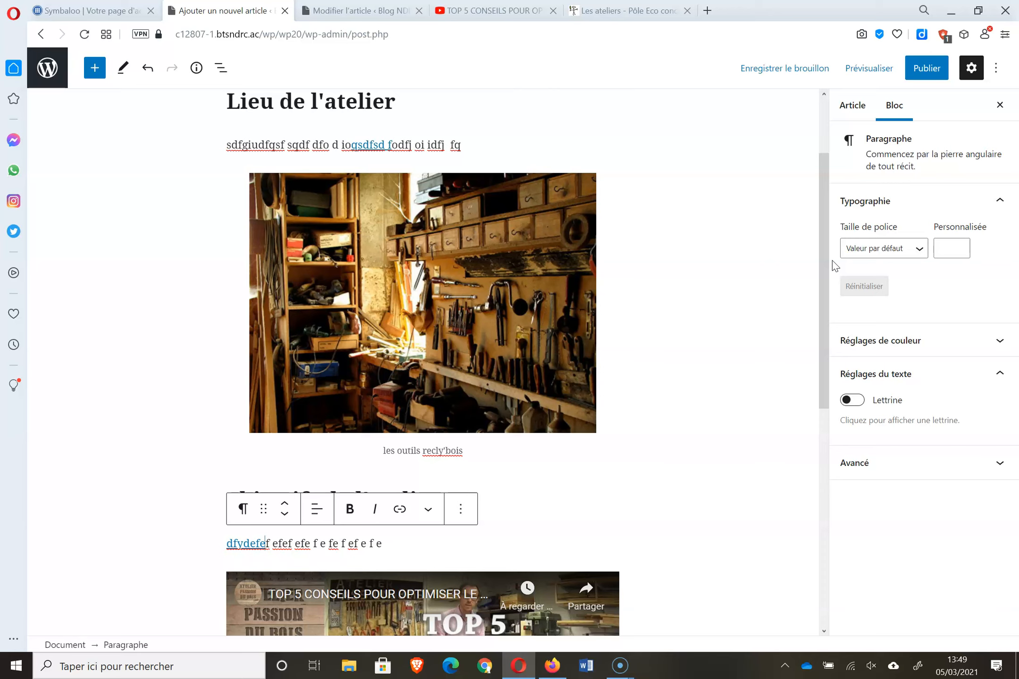
- Stay in the editor and bring up the Publier confirmation for the draft
click(49, 77)
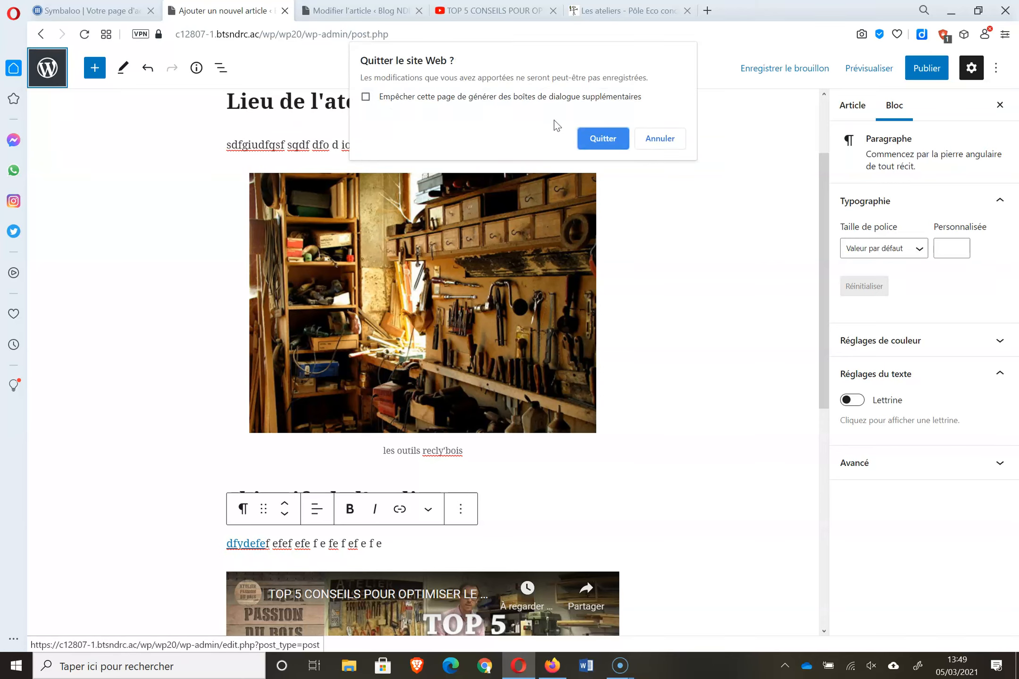
click(662, 138)
click(924, 71)
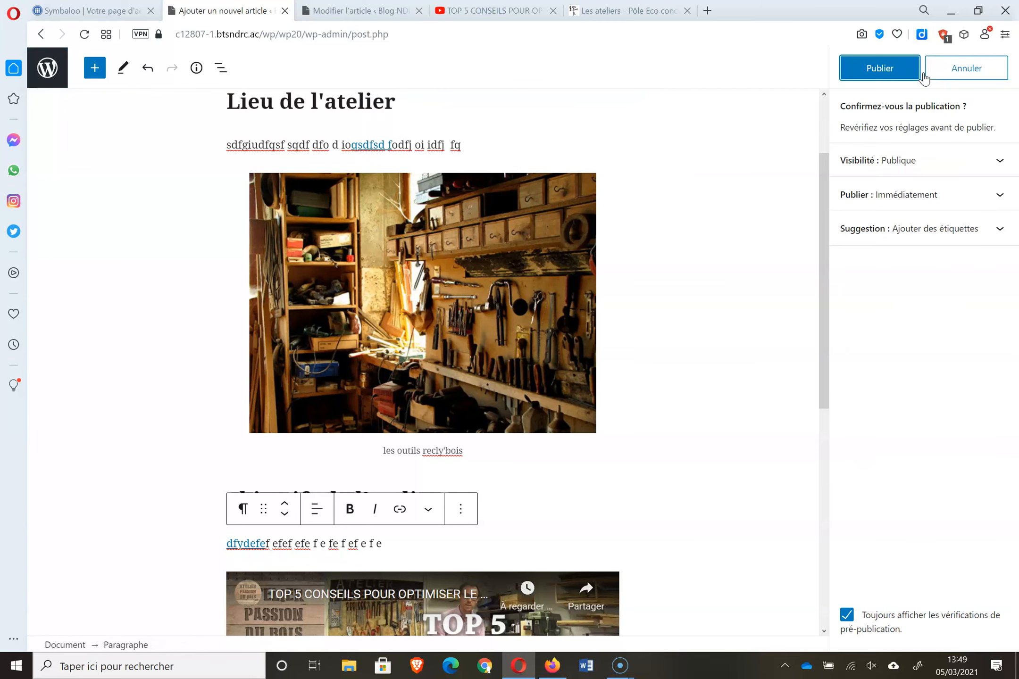
- Confirm publishing Ateliers artiste week end, then open the Extensions plugins page
click(899, 69)
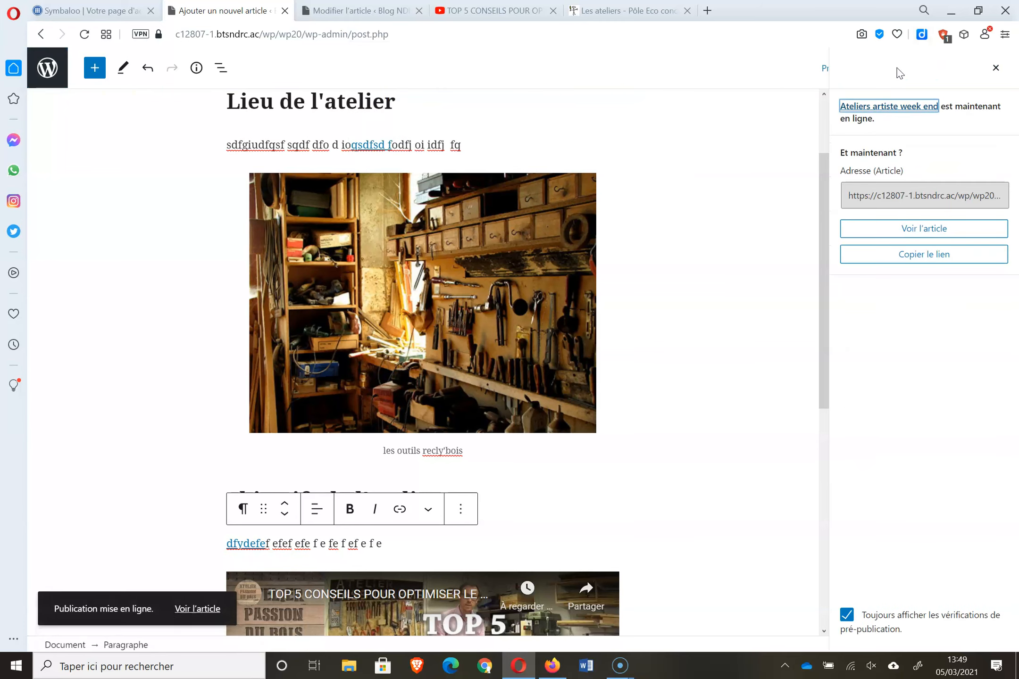
click(50, 69)
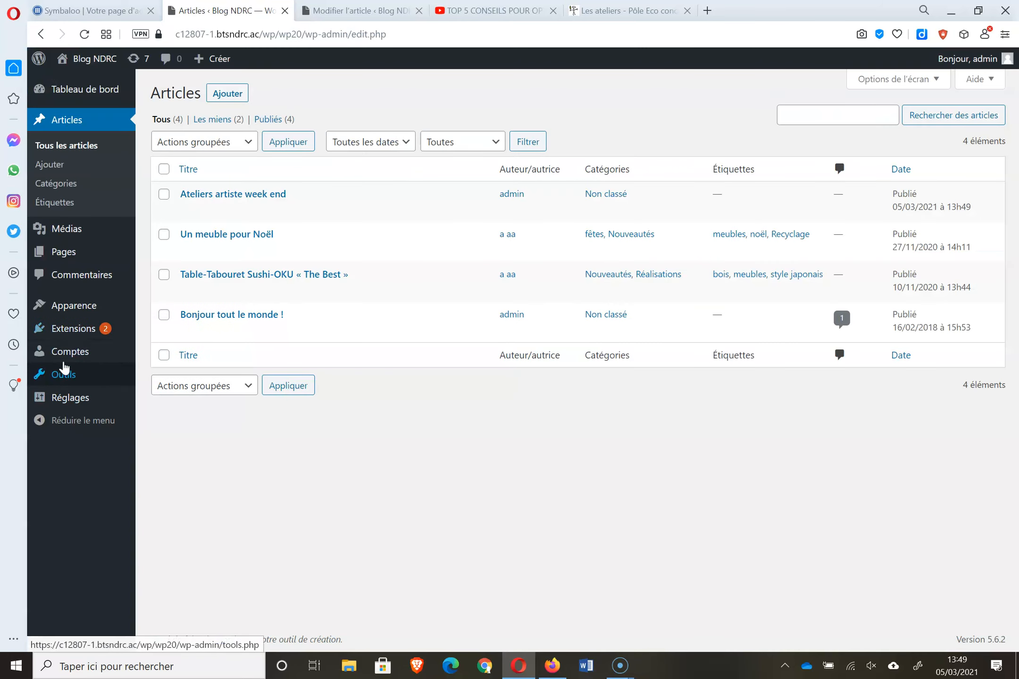
click(81, 340)
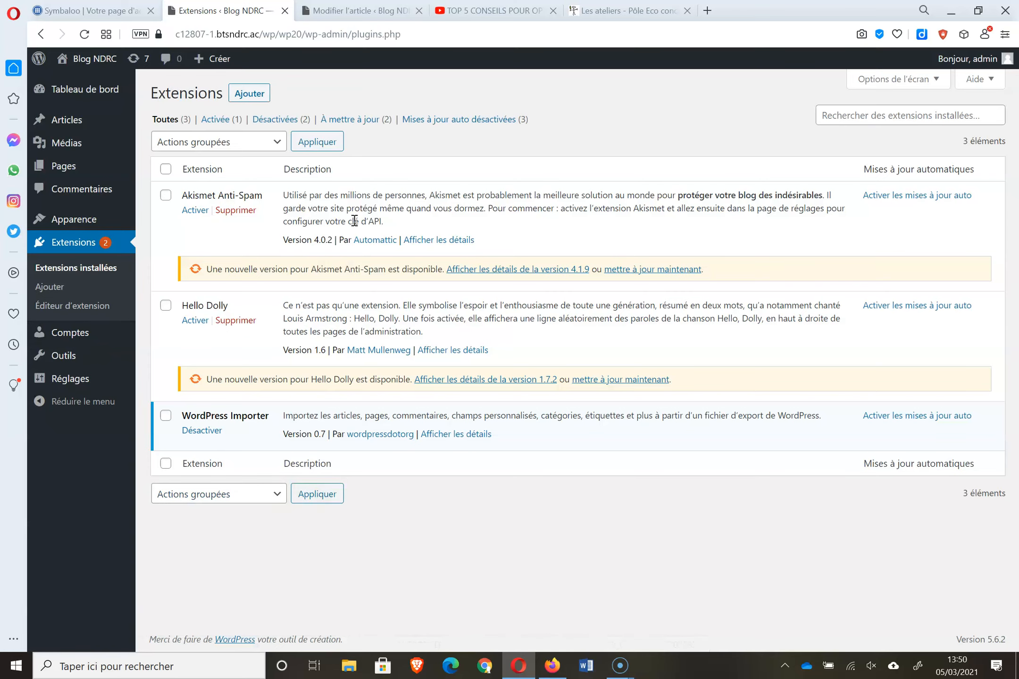
- Search the plugin directory for 'YOAST seo', then install and activate Yoast SEO
click(261, 101)
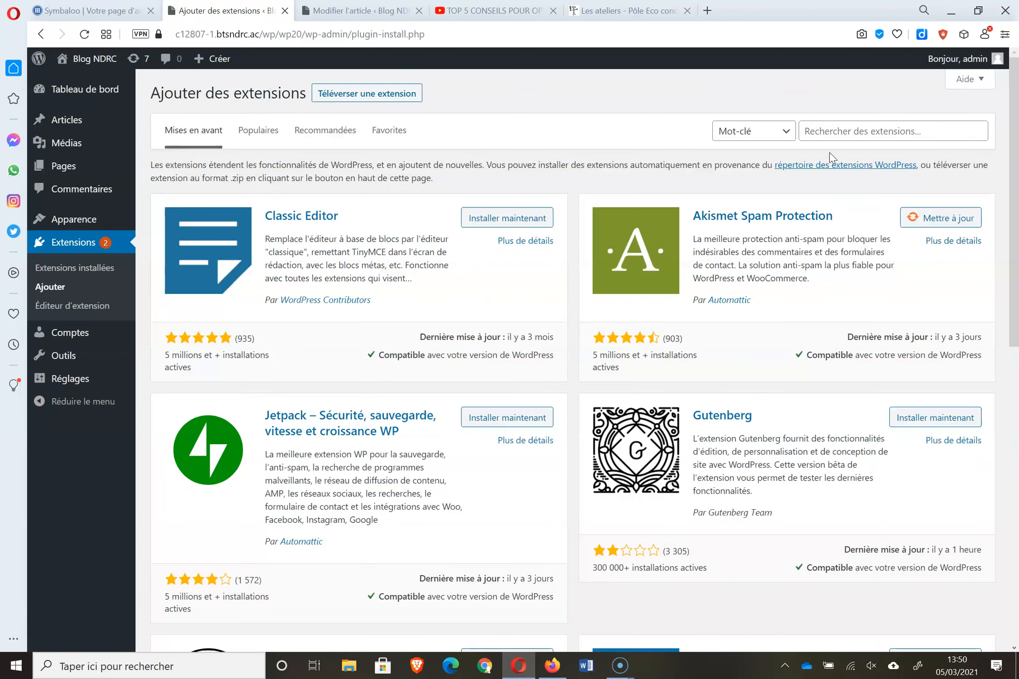
click(859, 133)
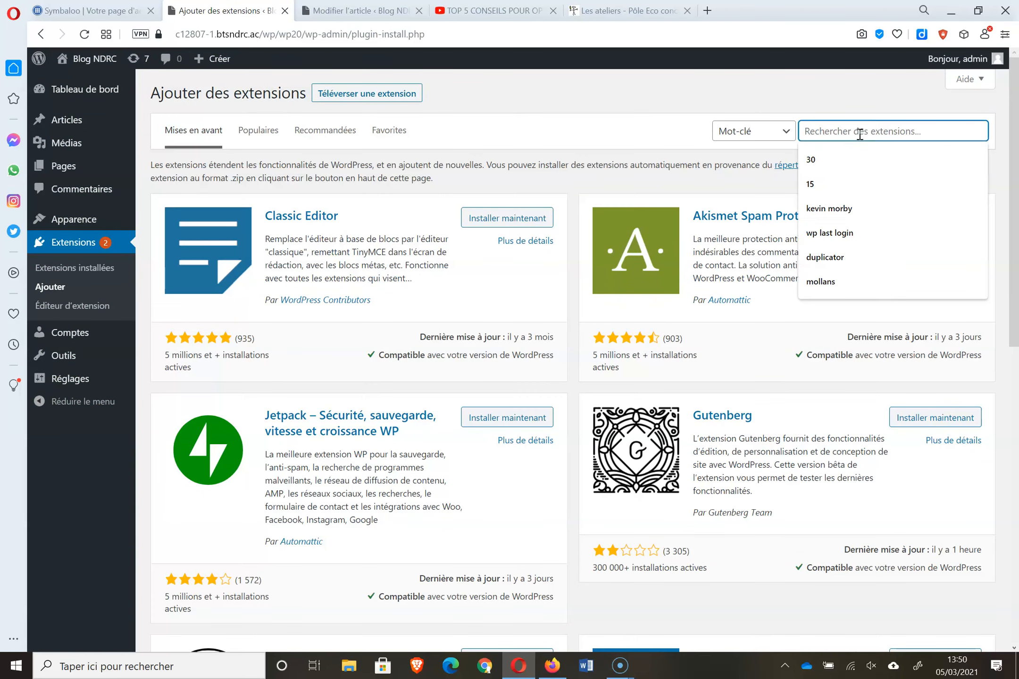
text(Y)
key(BackSpace)
text(Y)
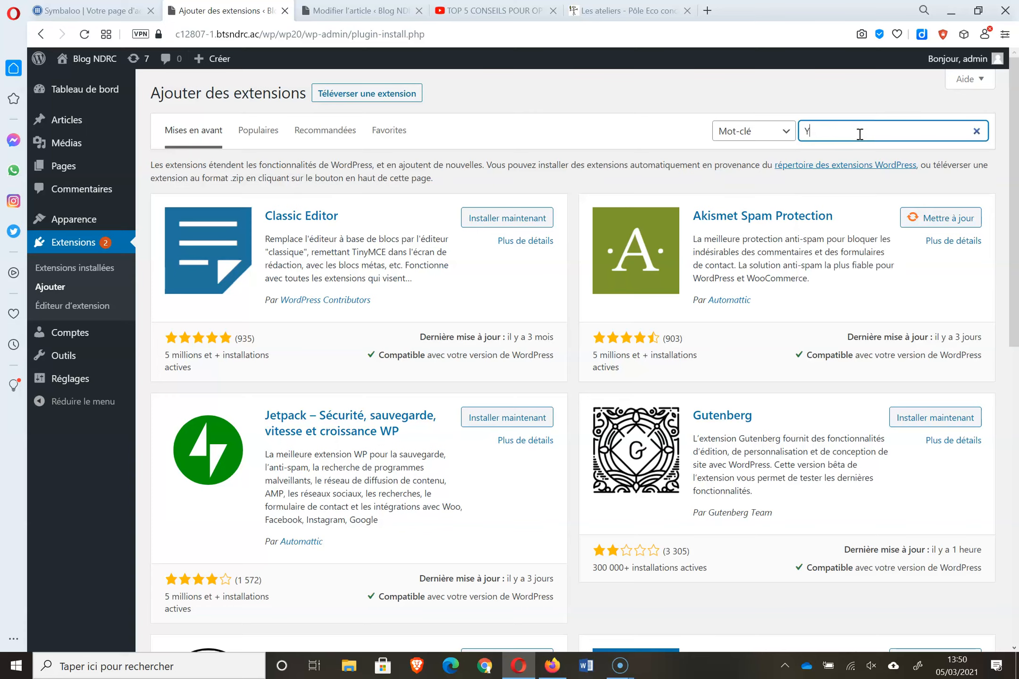
text(OAST seo)
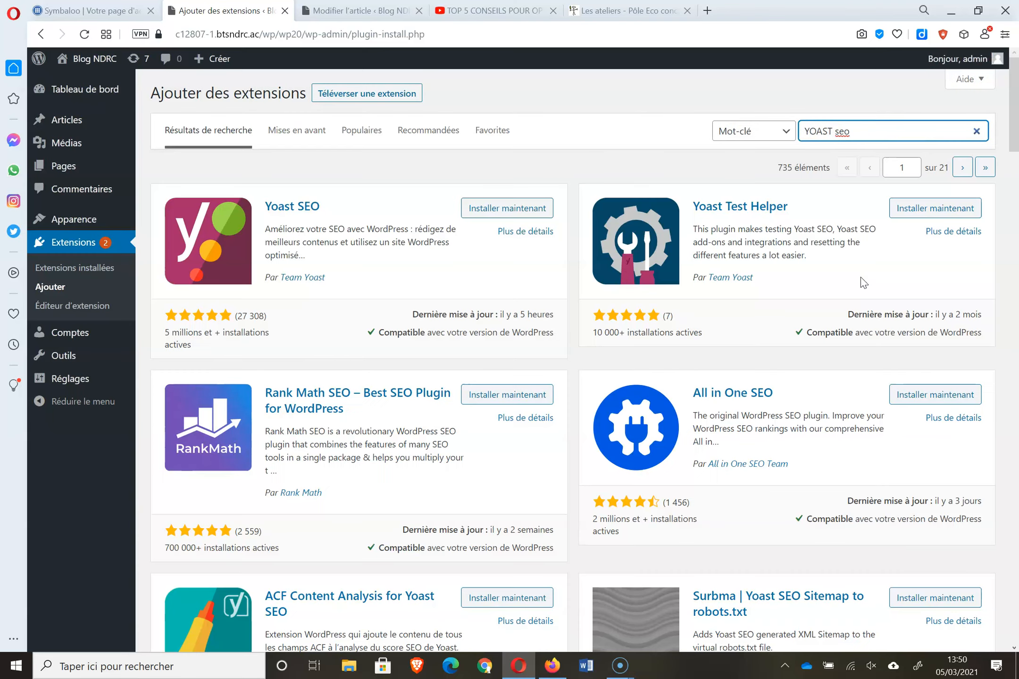
click(528, 211)
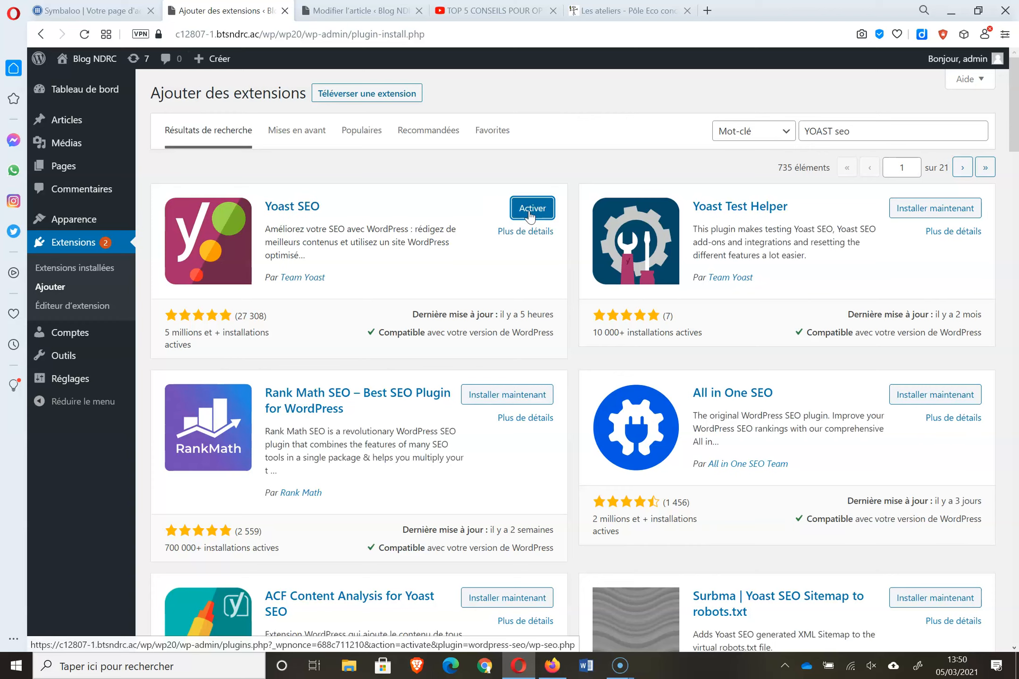
click(527, 215)
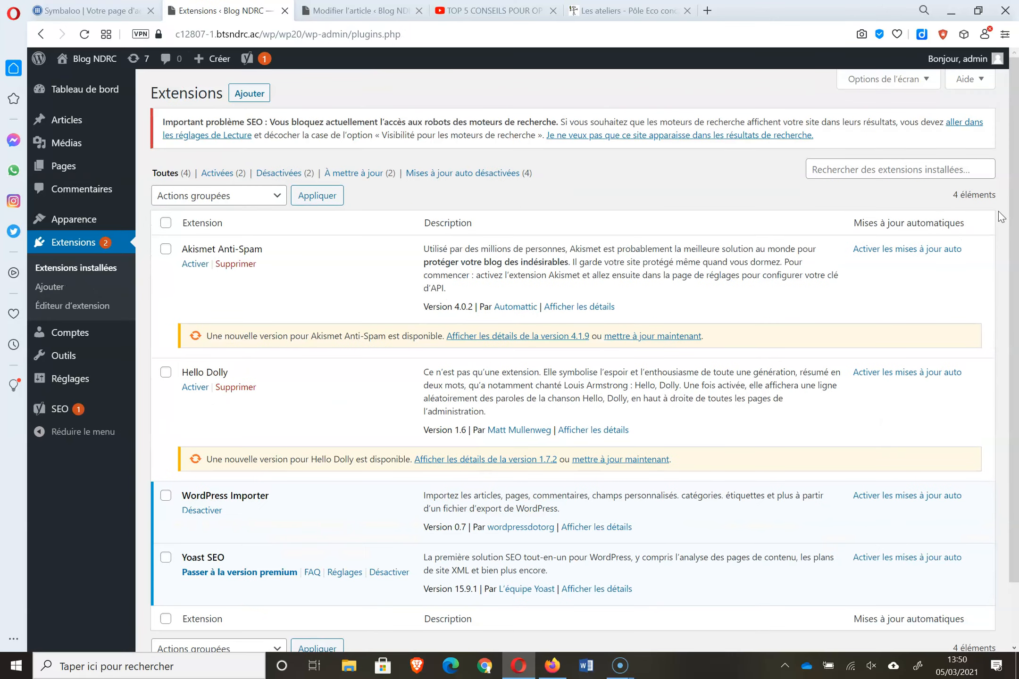
- Deactivate Yoast SEO, then reactivate it on the plugins page
scroll(311, 449, down, 2)
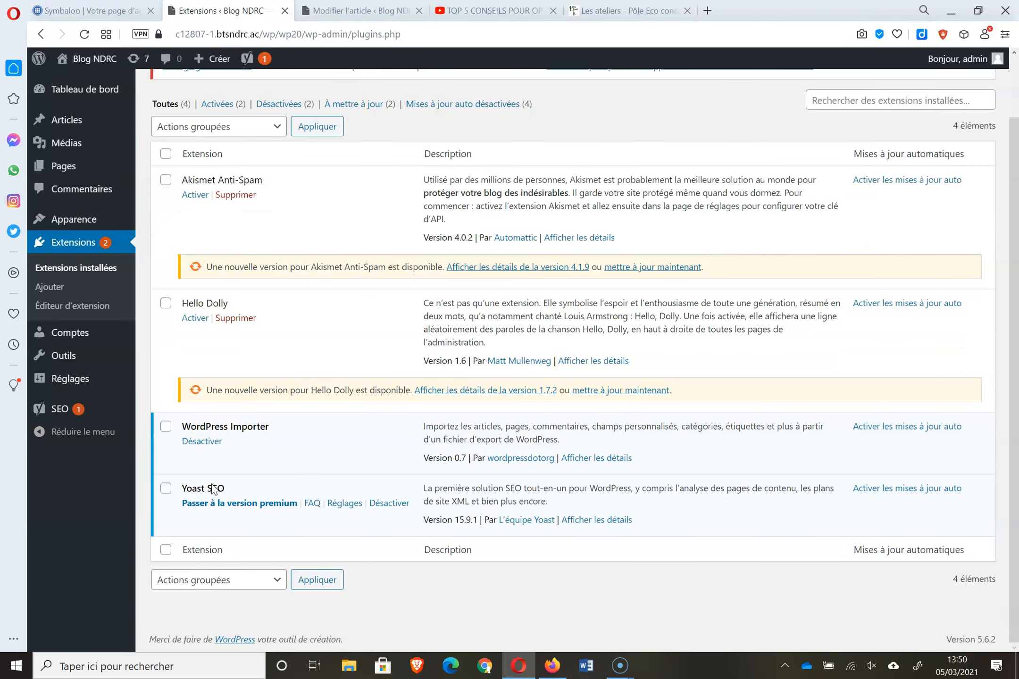
click(388, 507)
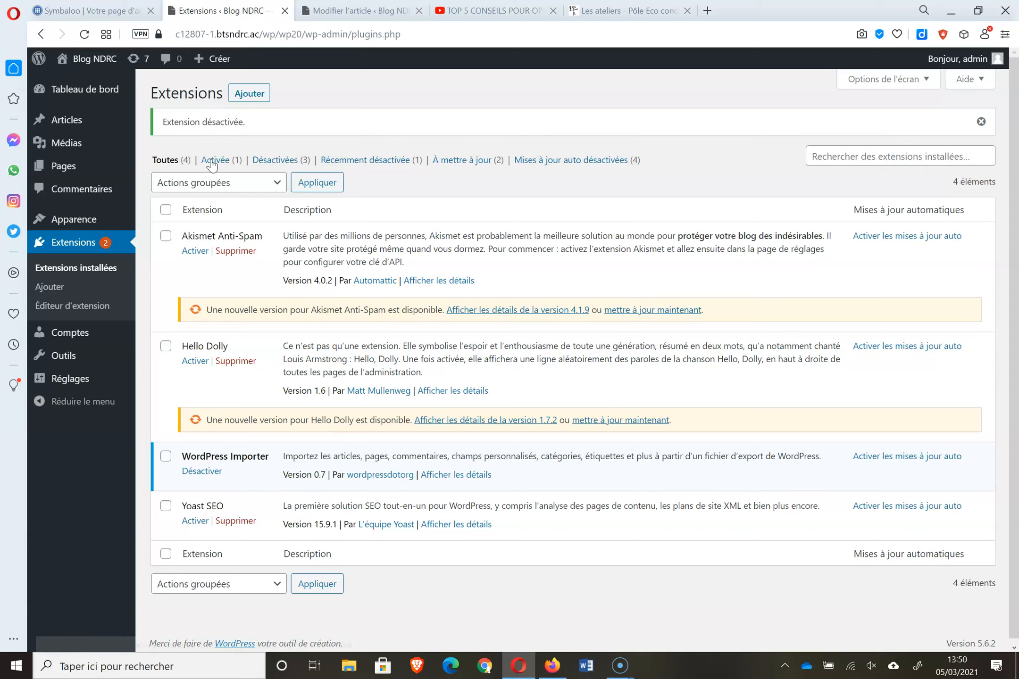
click(358, 10)
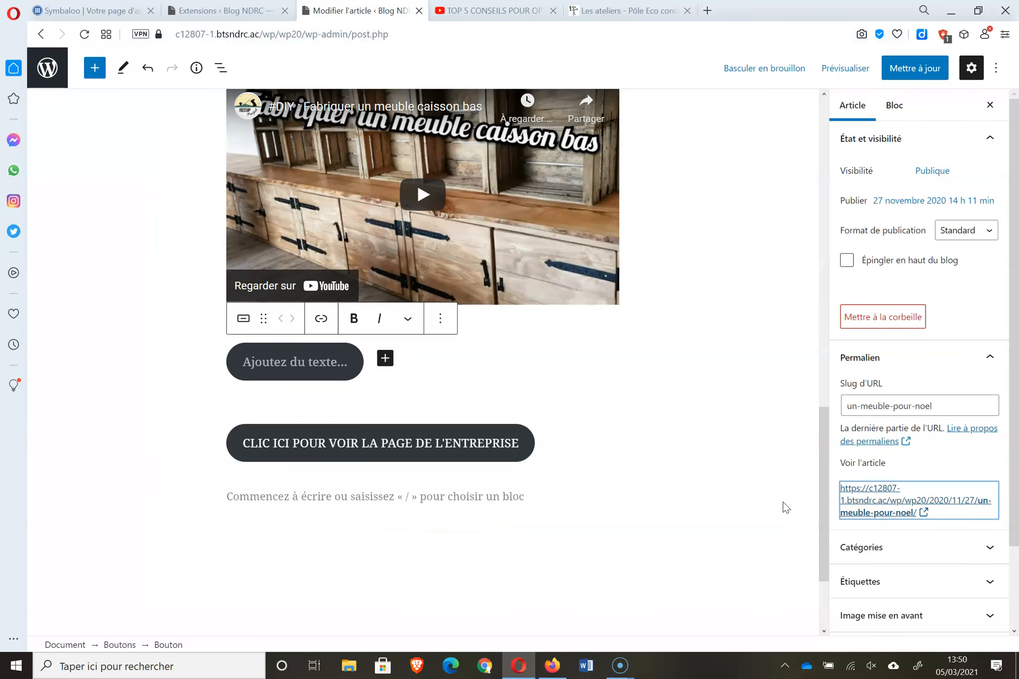
drag(825, 511, 909, 109)
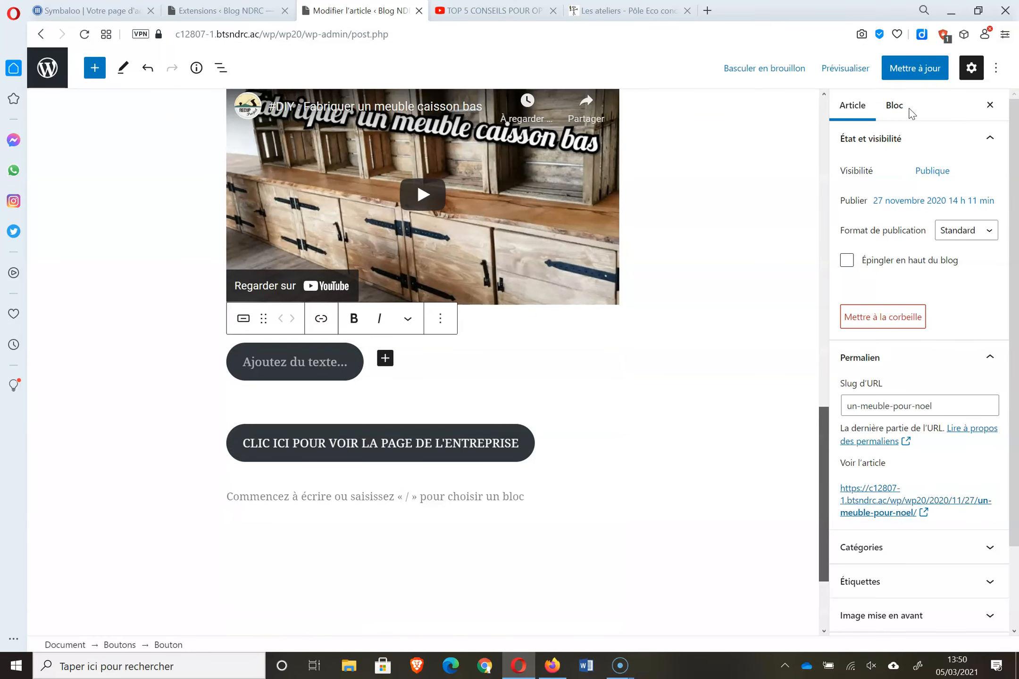
click(241, 14)
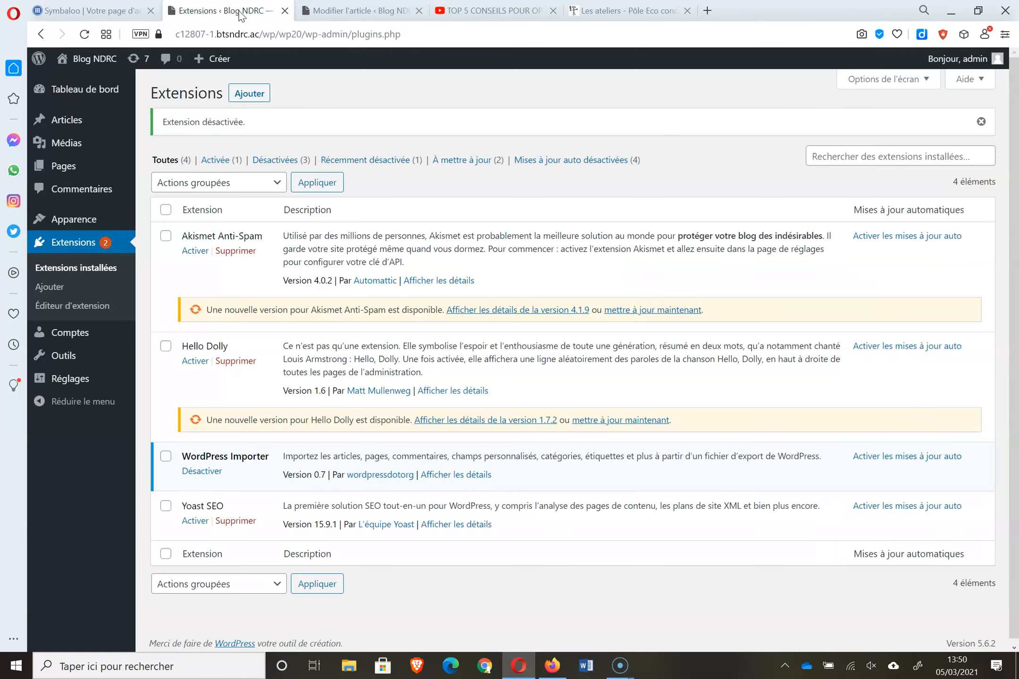
click(203, 520)
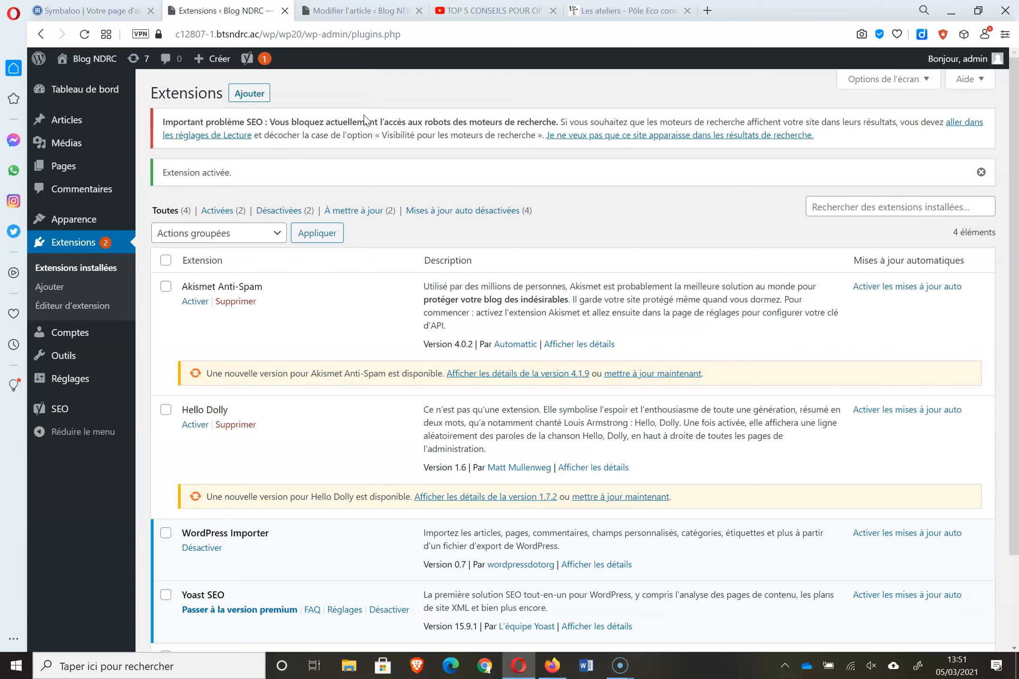
- Update the Un meuble pour Noël article and close its editor tab
click(336, 11)
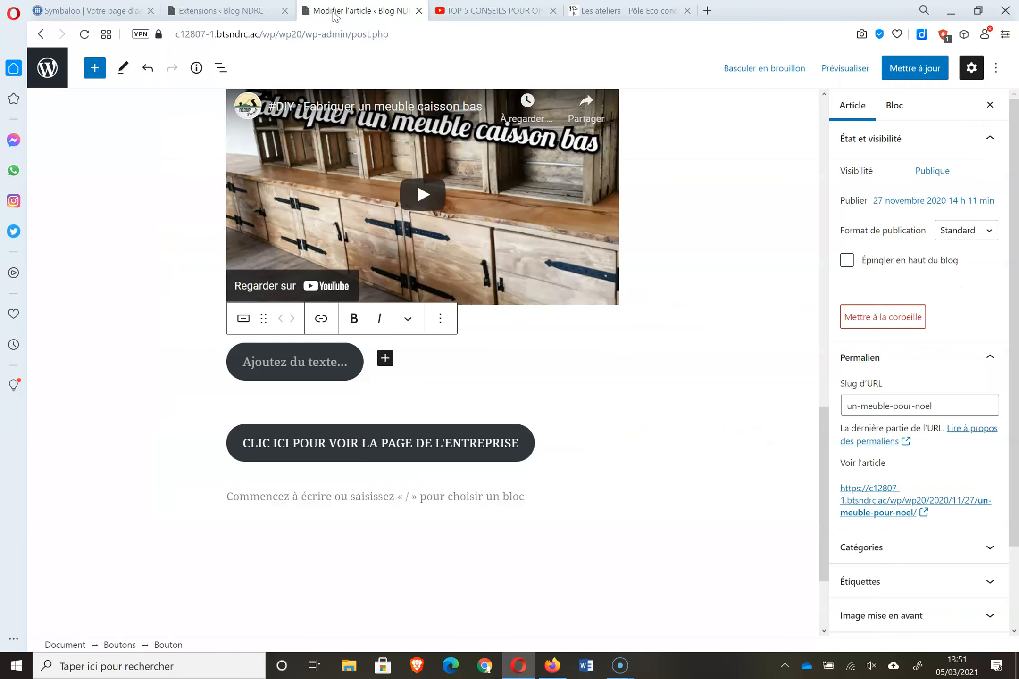
drag(823, 469, 817, 159)
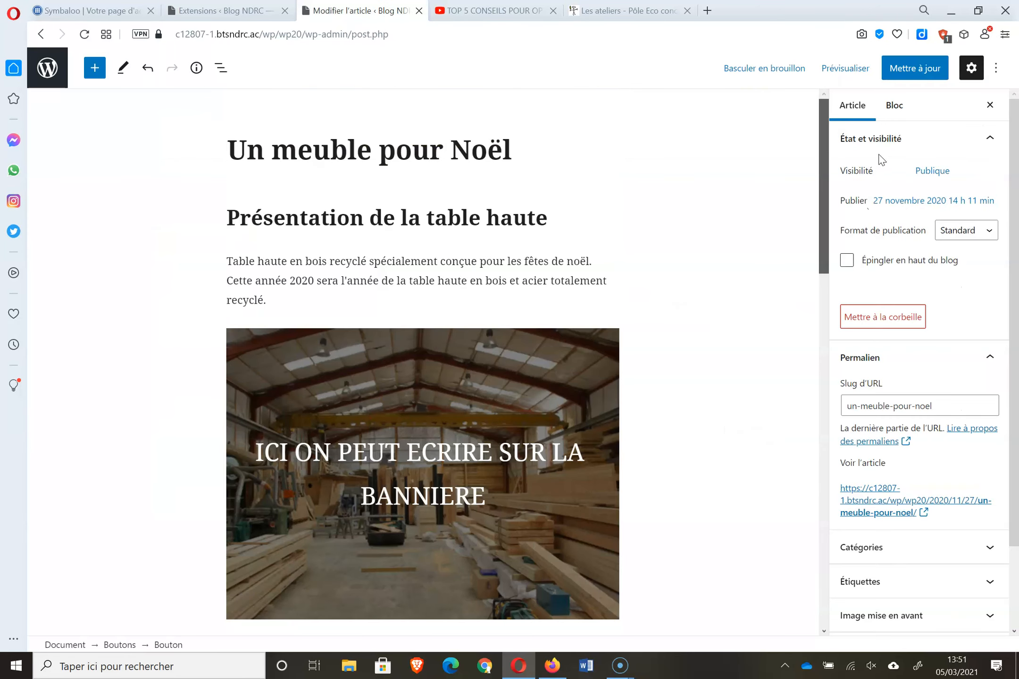
click(926, 70)
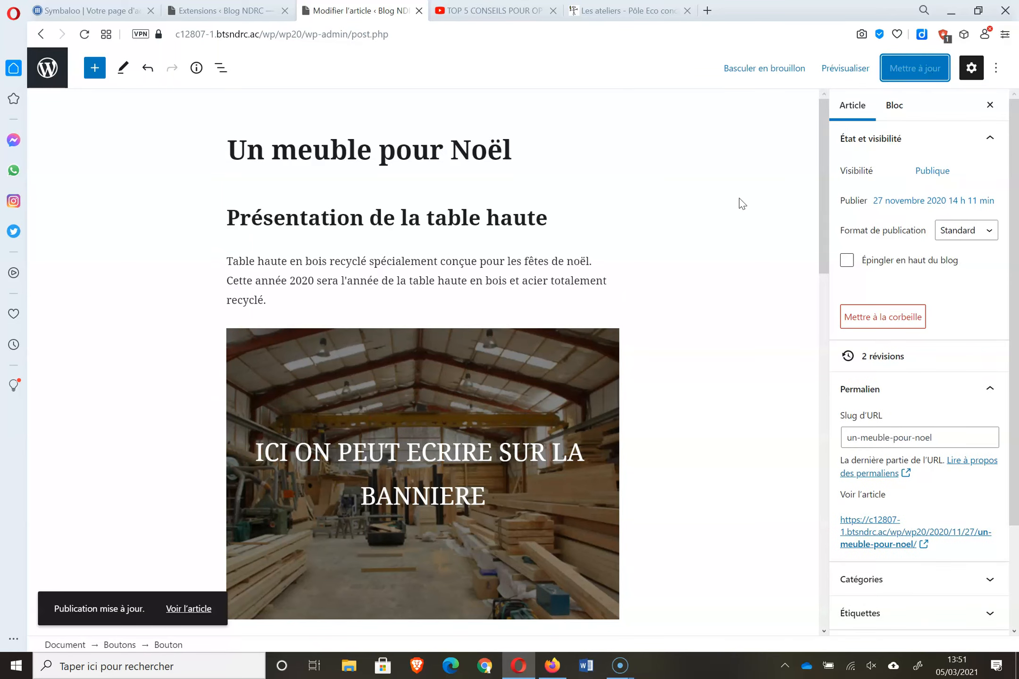
click(418, 11)
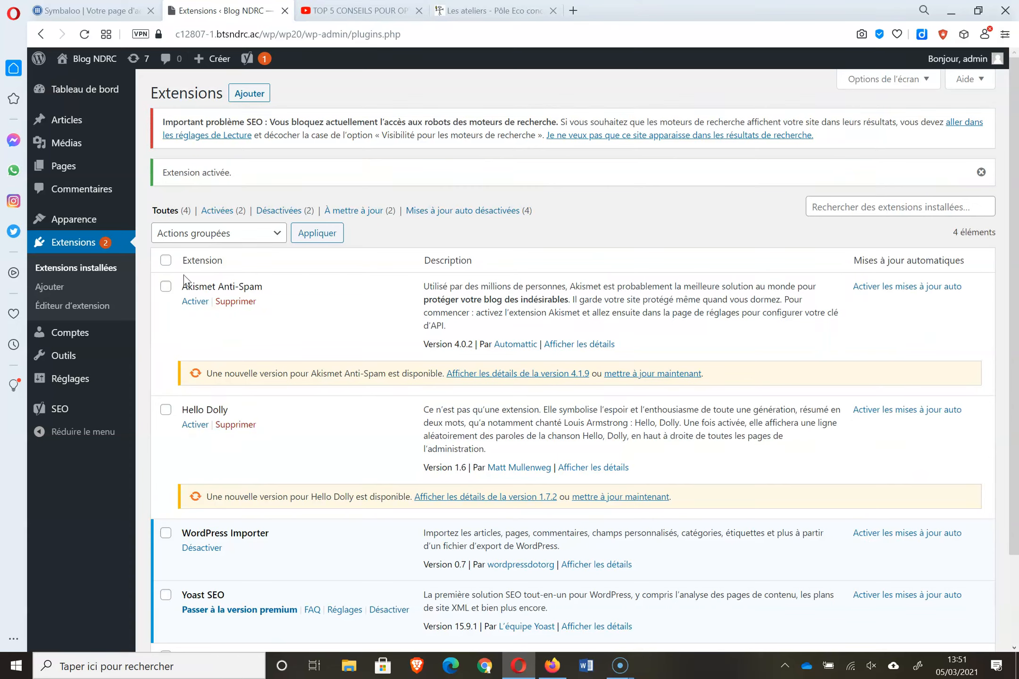
click(89, 123)
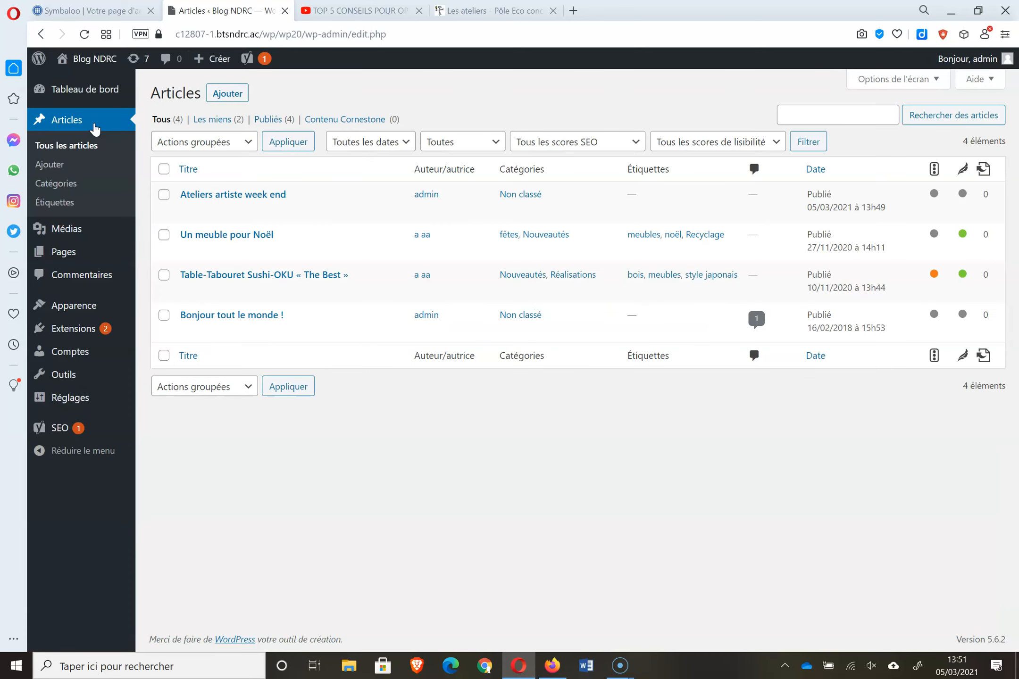
- Open Ateliers artiste week end and enter 'portes ouvertes' as the Yoast focus keyphrase
click(241, 194)
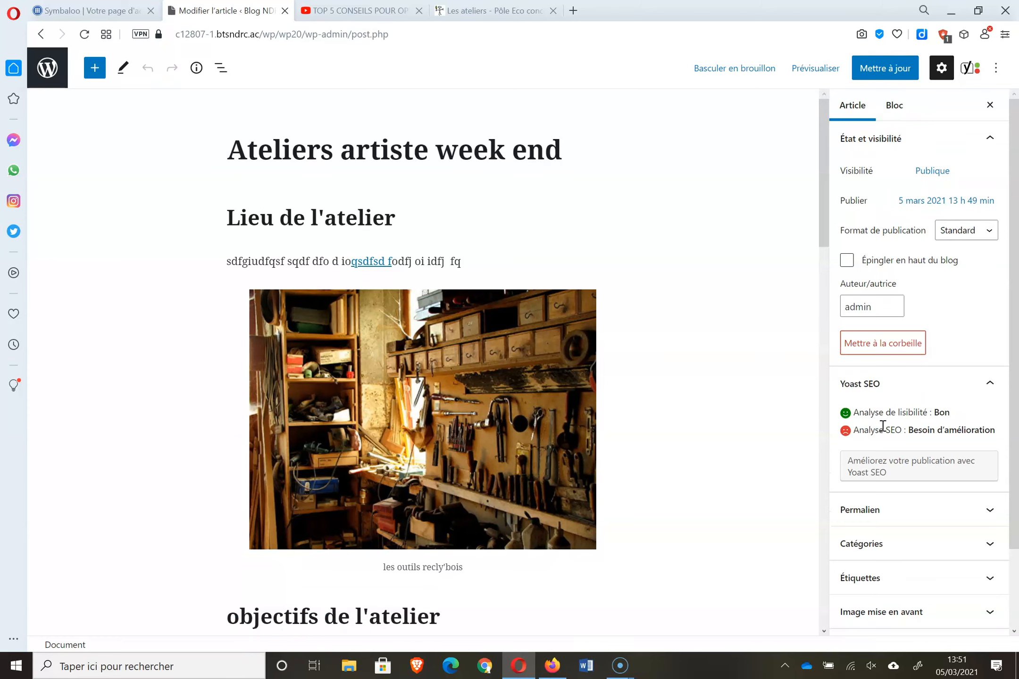
scroll(936, 485, down, 2)
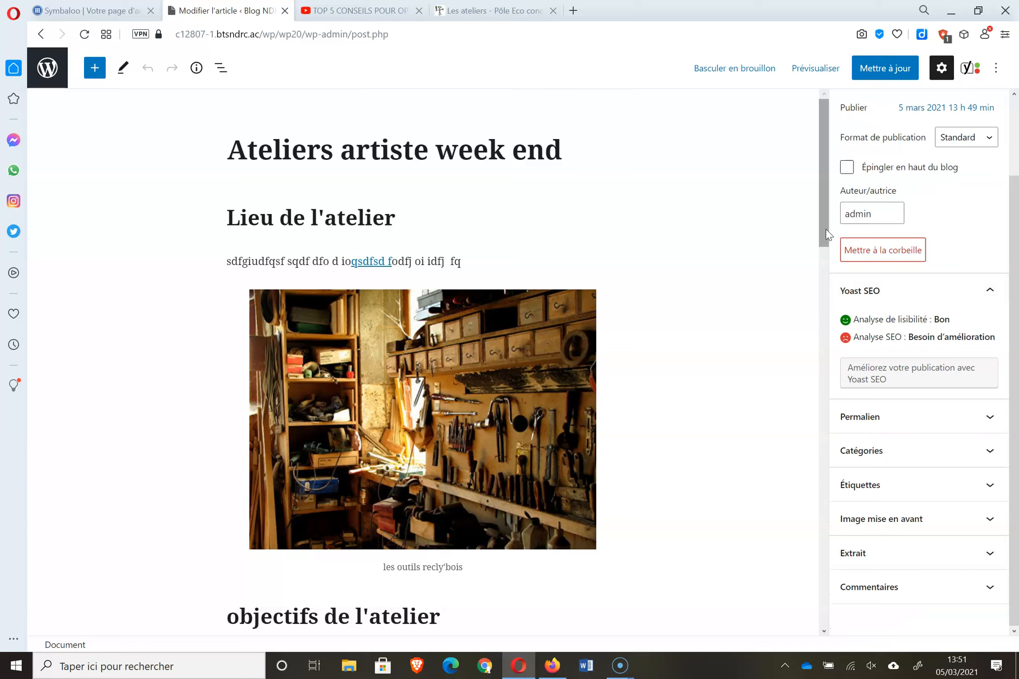
drag(826, 229, 839, 503)
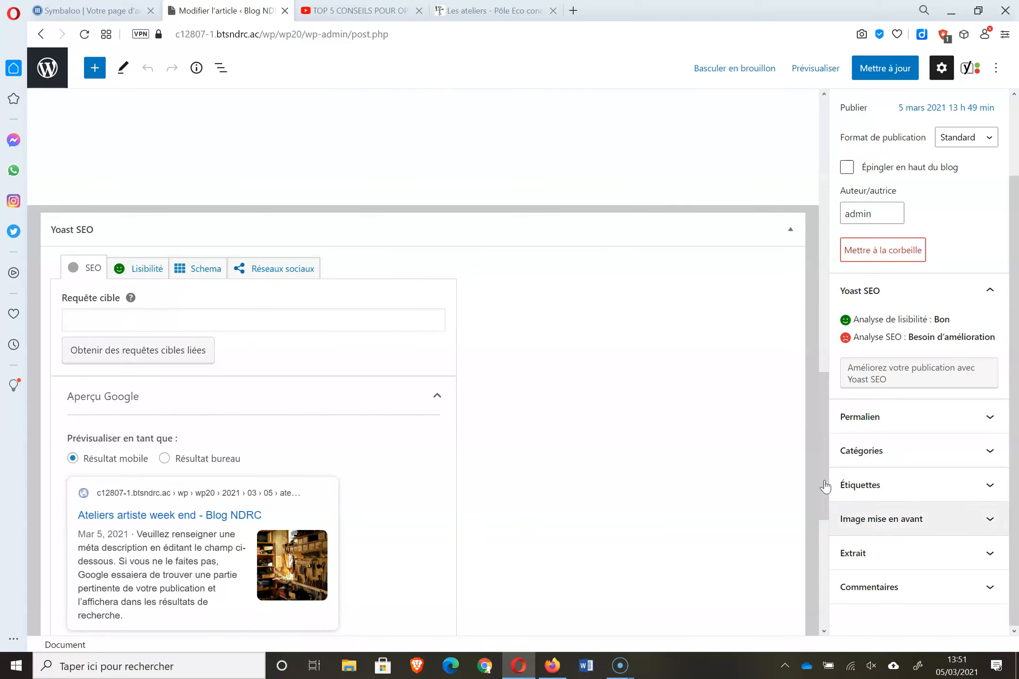
click(164, 323)
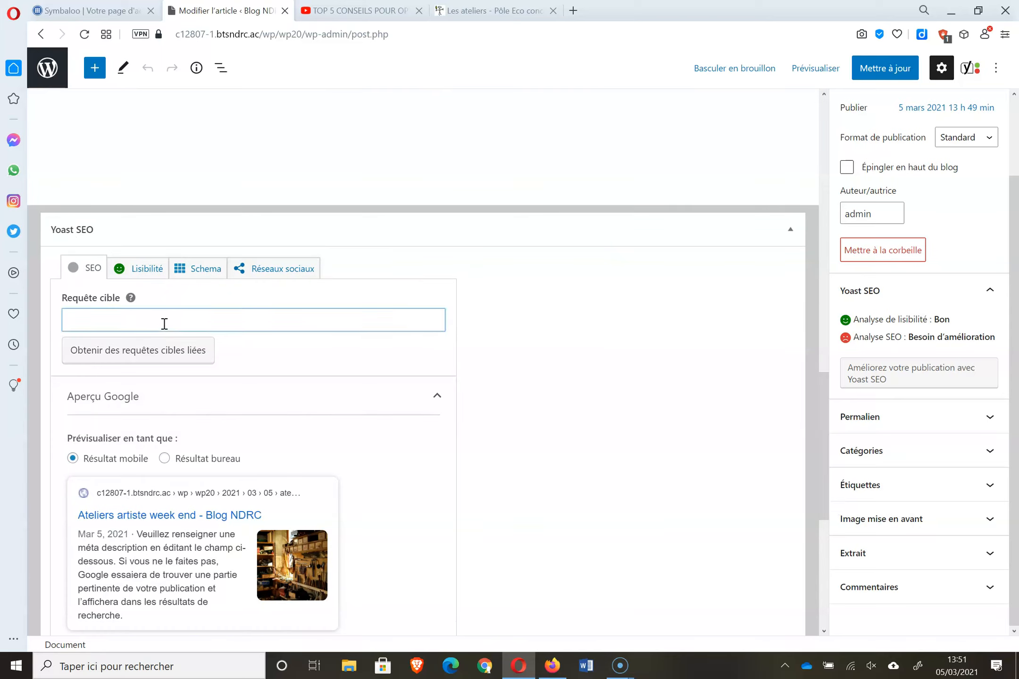
text(portes ouvertes)
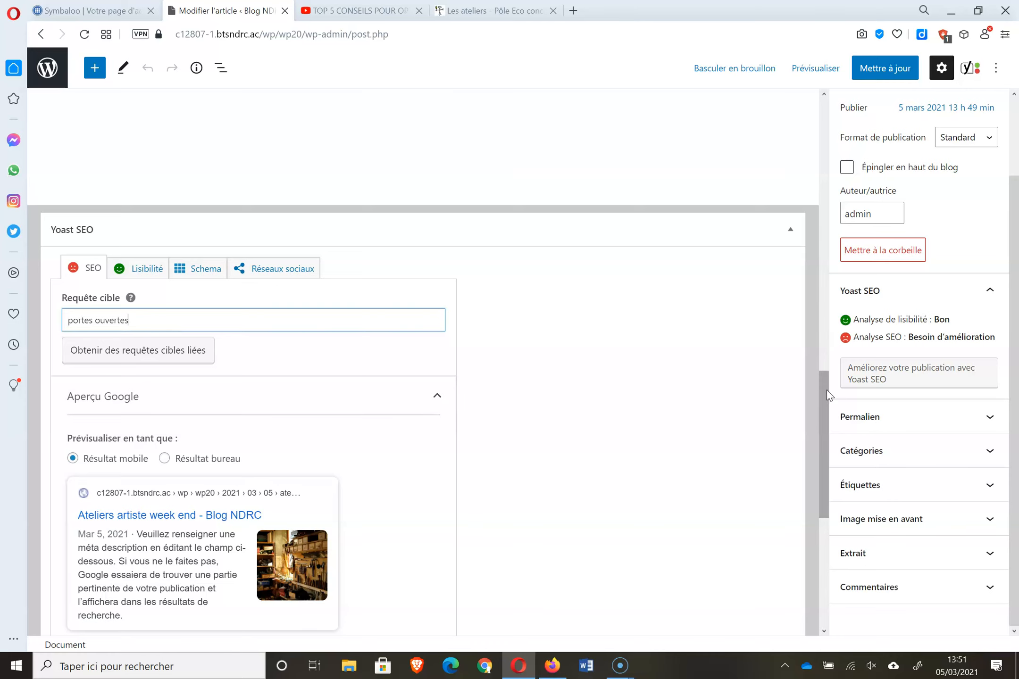
drag(826, 389, 827, 491)
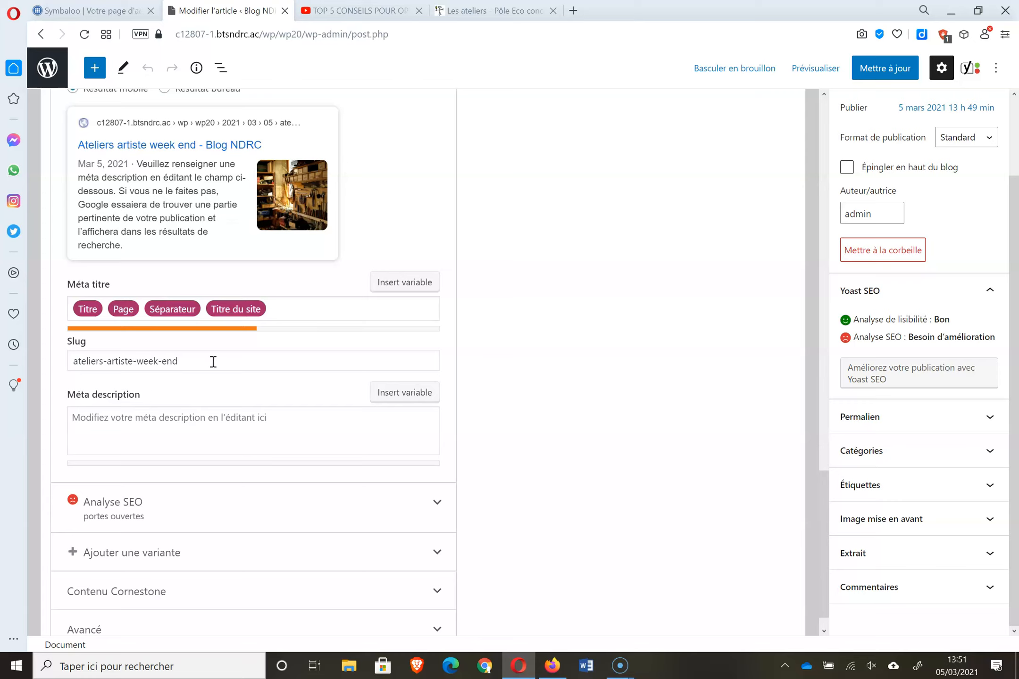
- Write the Yoast meta description about open artist workshops, correcting démonstrations and création
click(168, 423)
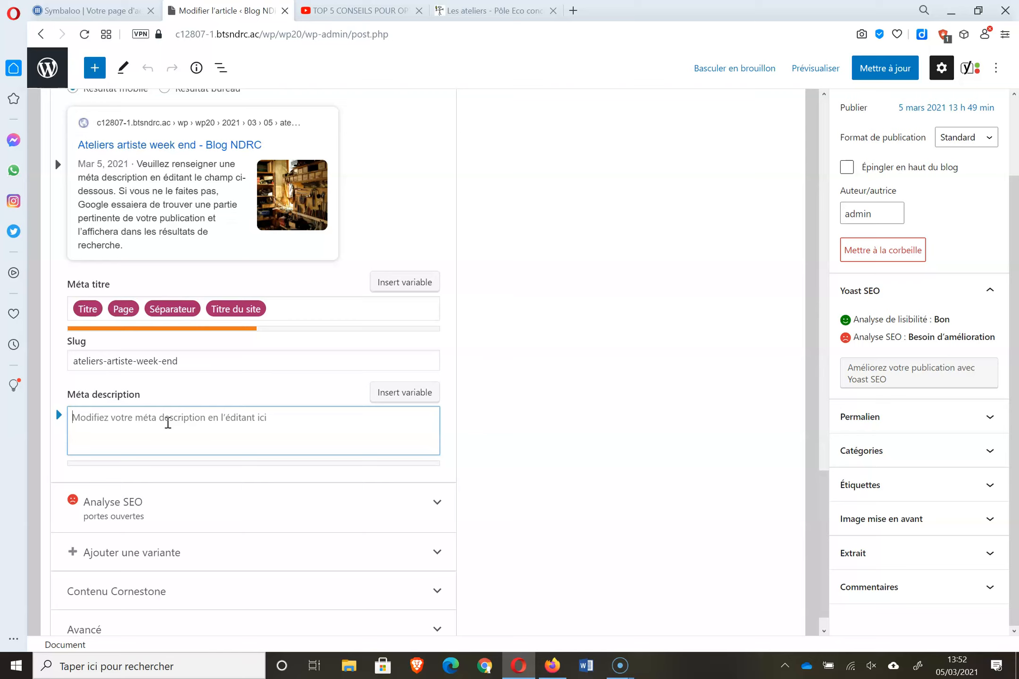
text(atel)
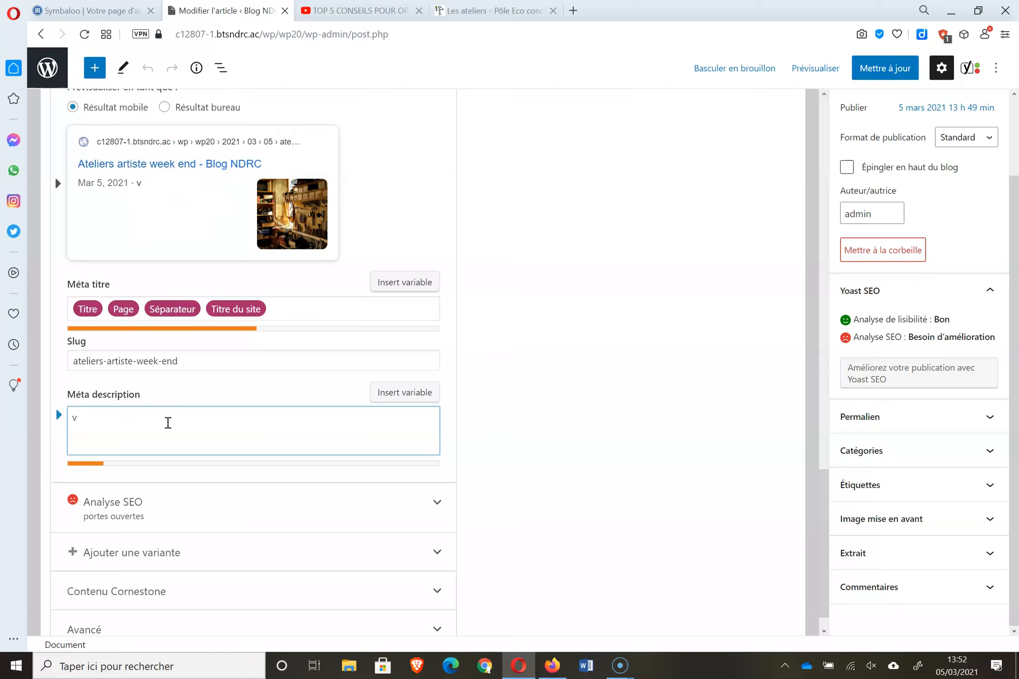
text(iers ouverts aux a)
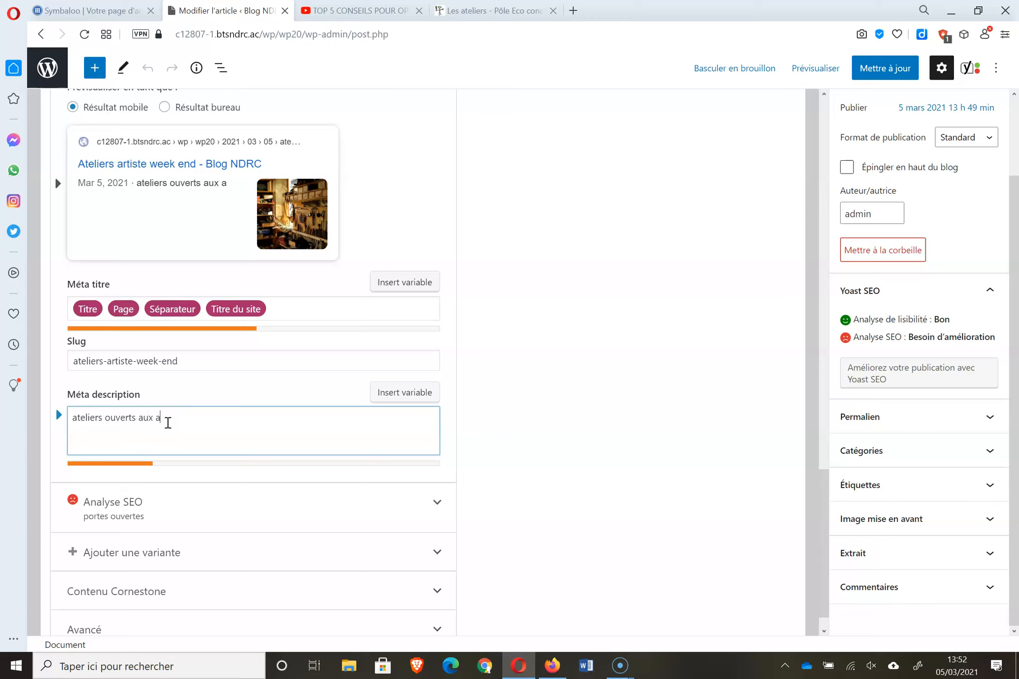
text(rtistes pour des dém)
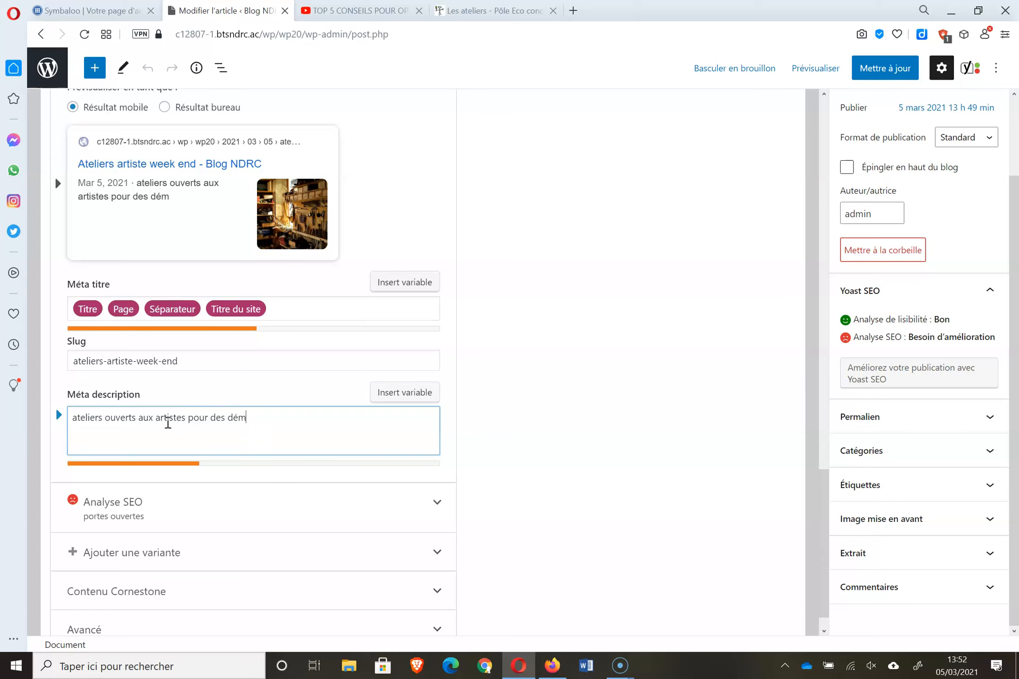
text(onstrattio)
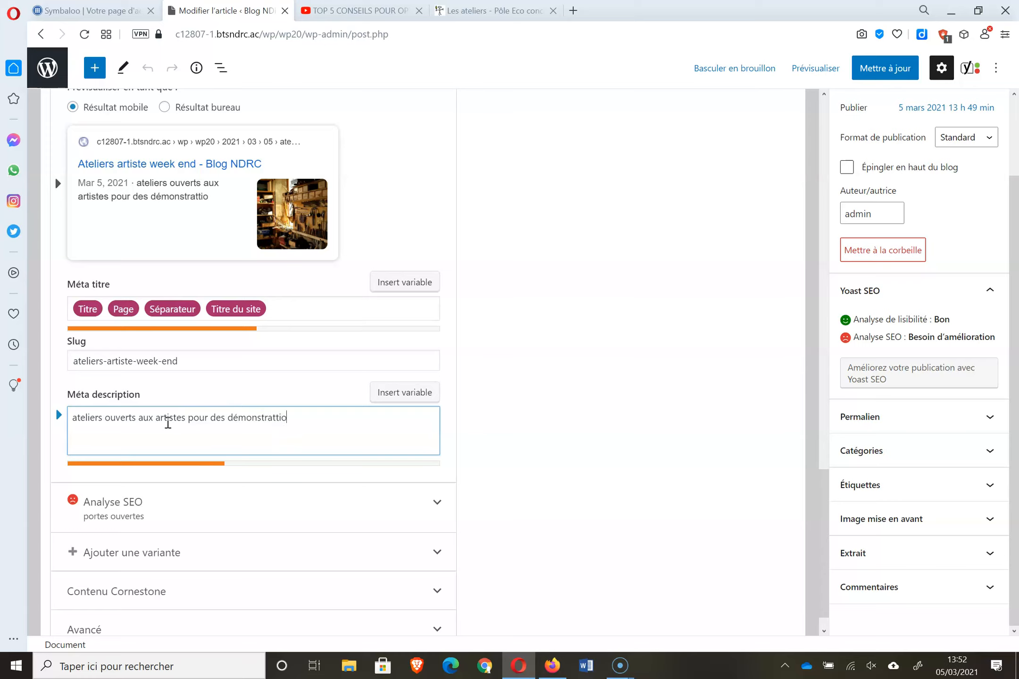
text(ns de ceéa)
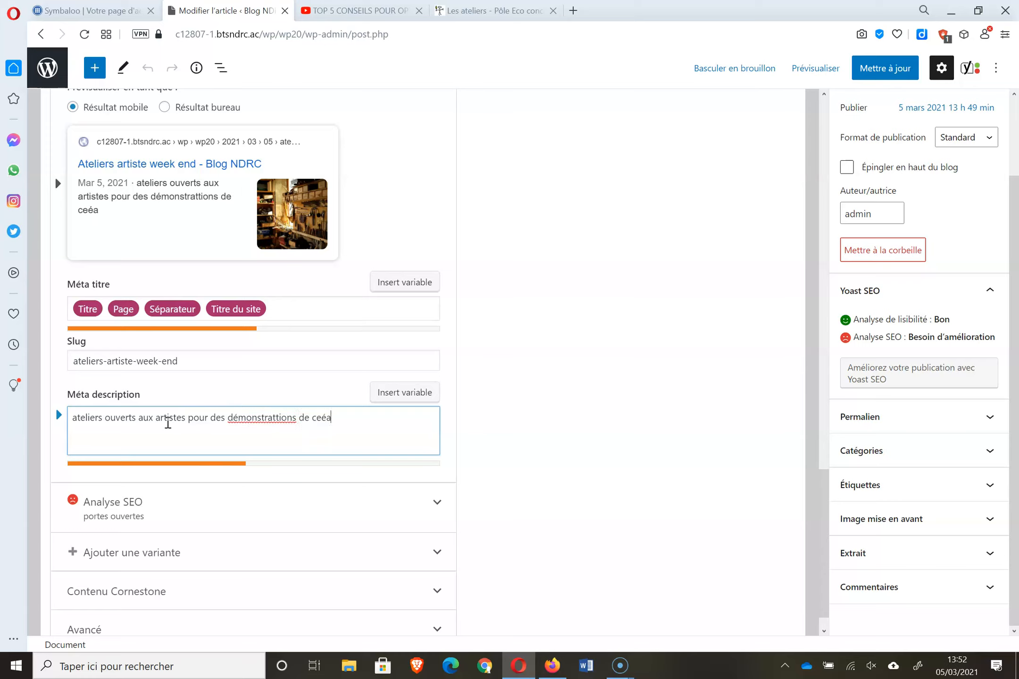
text(tion avec du boi)
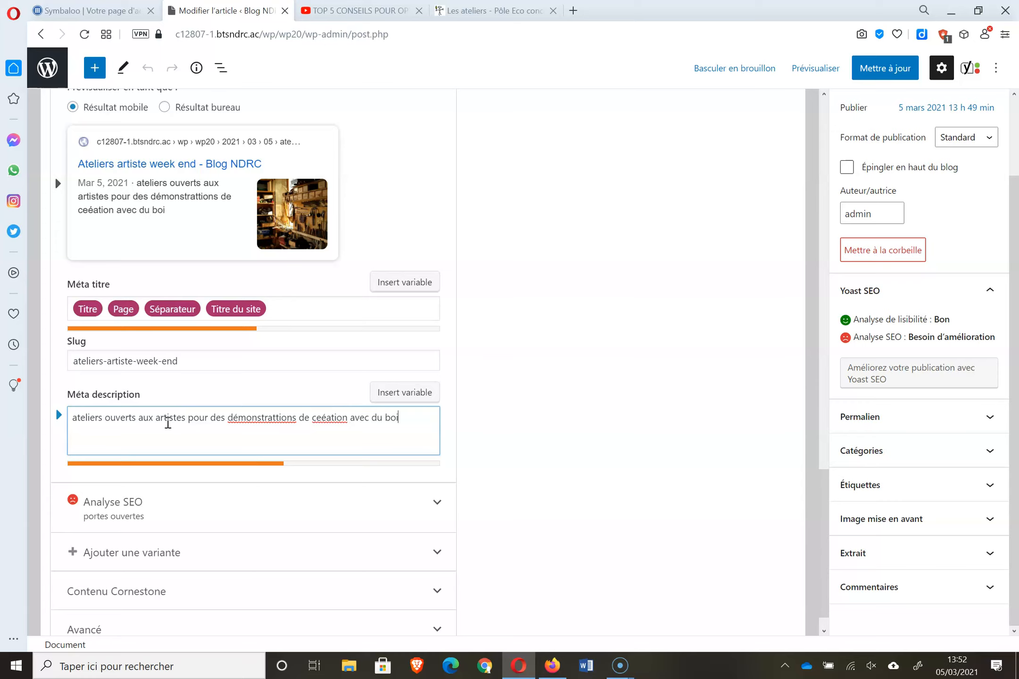
text(s et du métal)
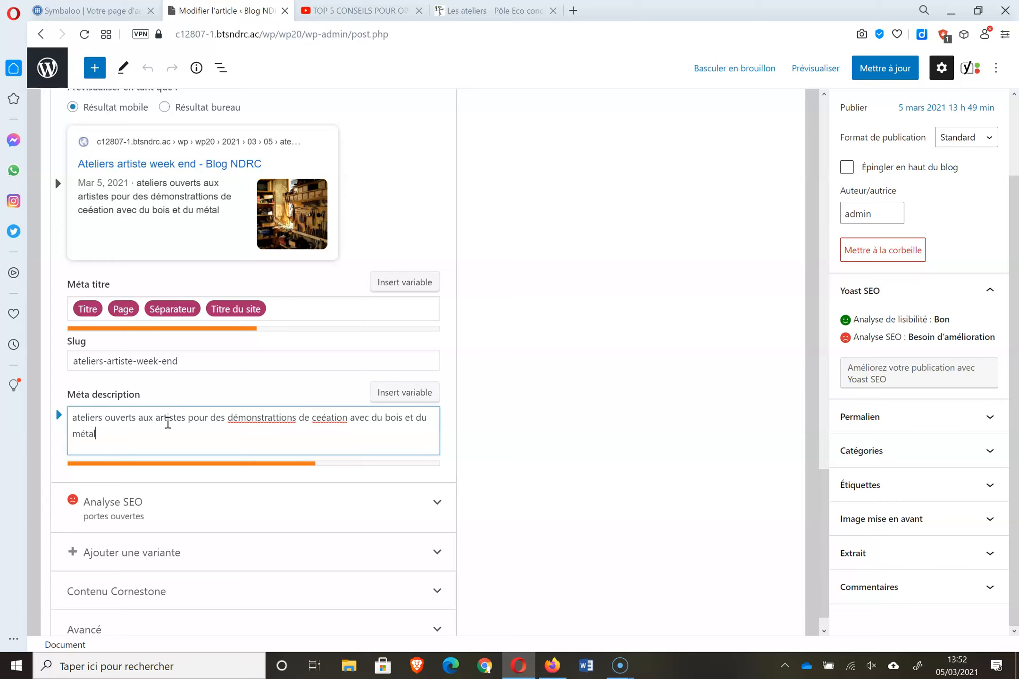
text( reyclés)
right_click(243, 419)
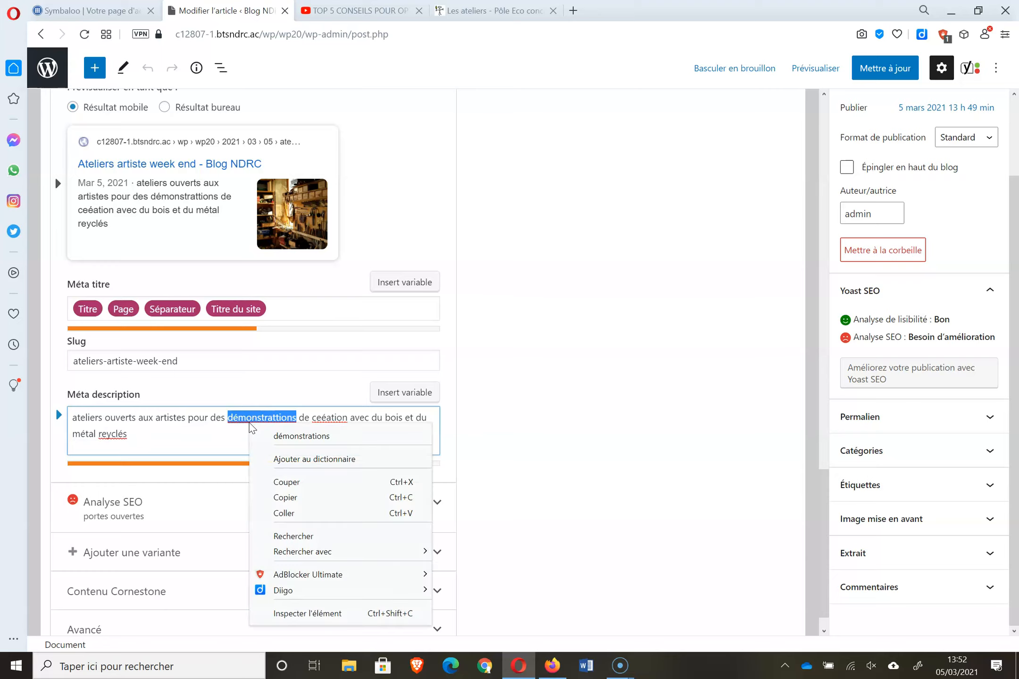
click(311, 436)
right_click(327, 418)
click(391, 198)
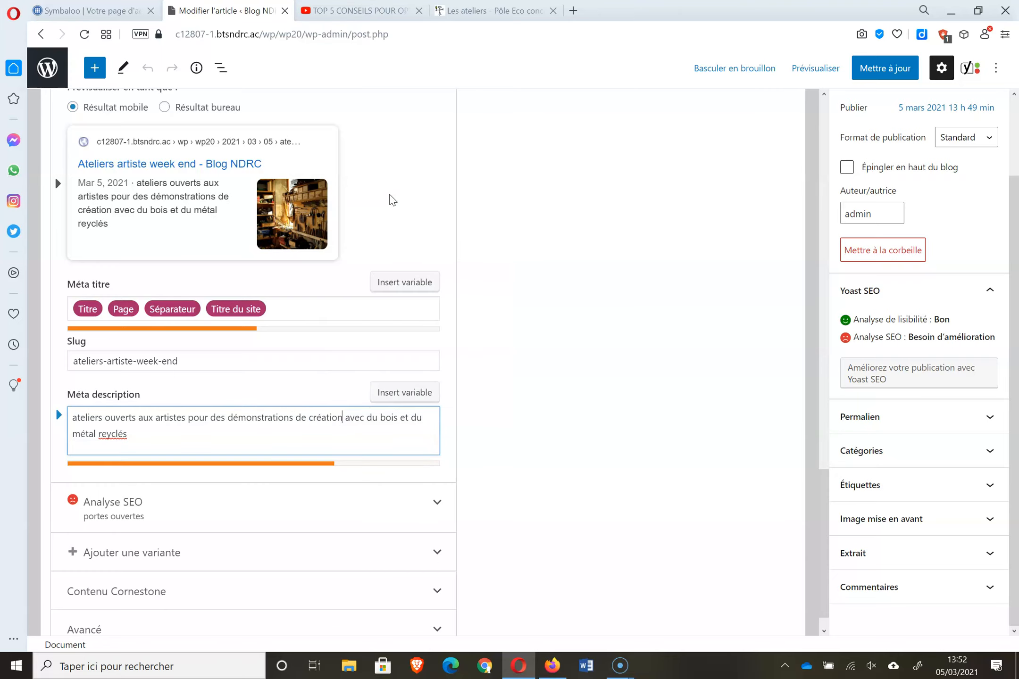
- Correct reyclés to recyclés and end the description with '. Venez nous rencontrer'
right_click(122, 436)
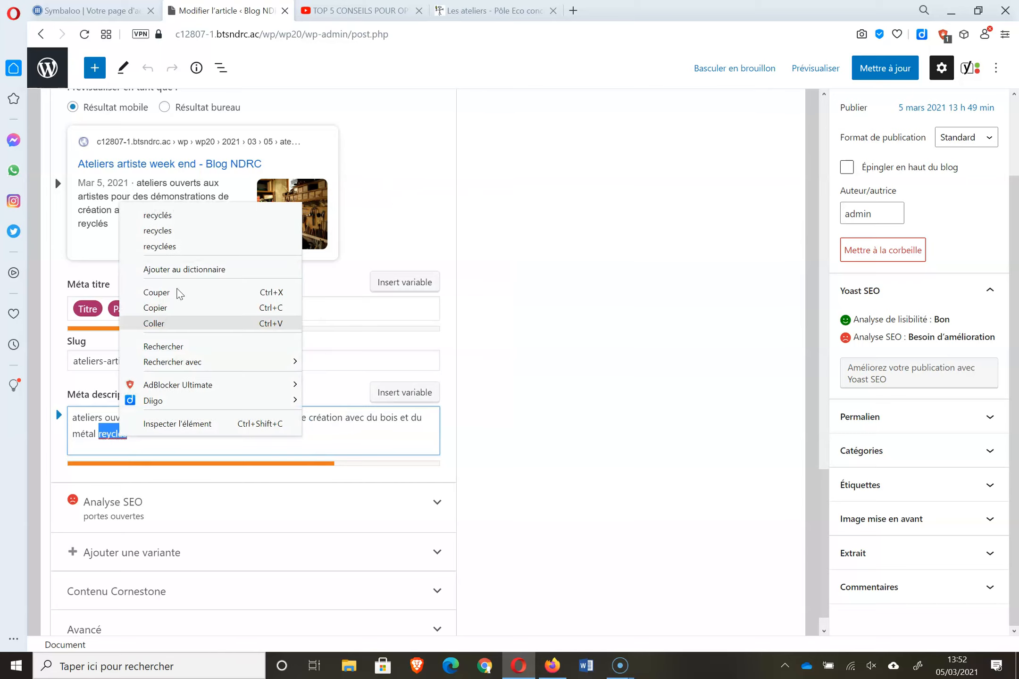
click(195, 216)
text(. Venez )
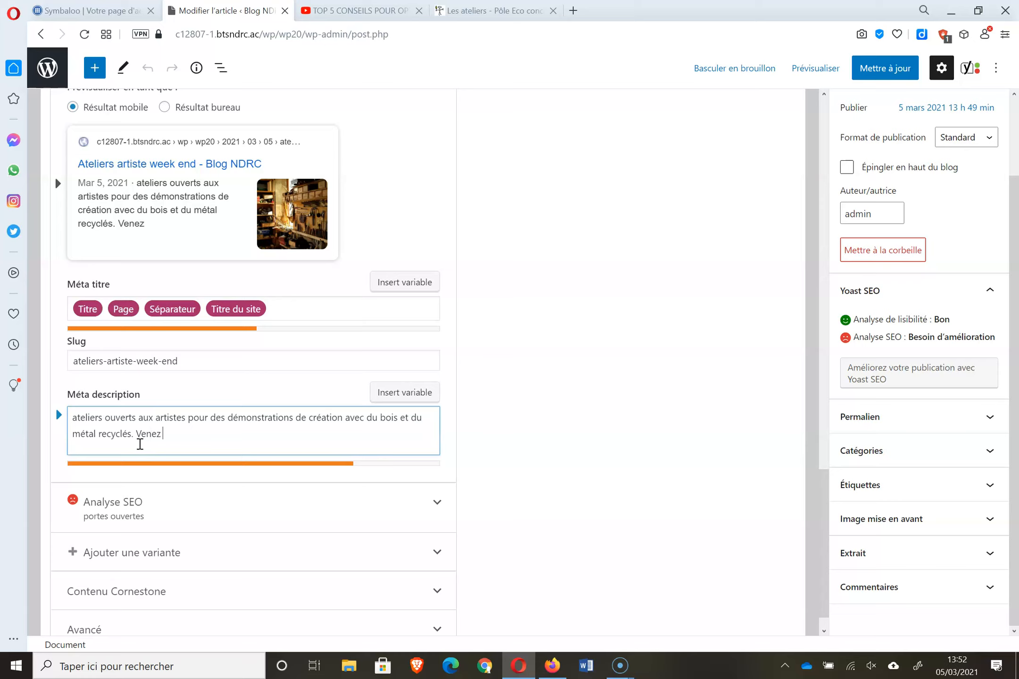
text(nous rencontrer)
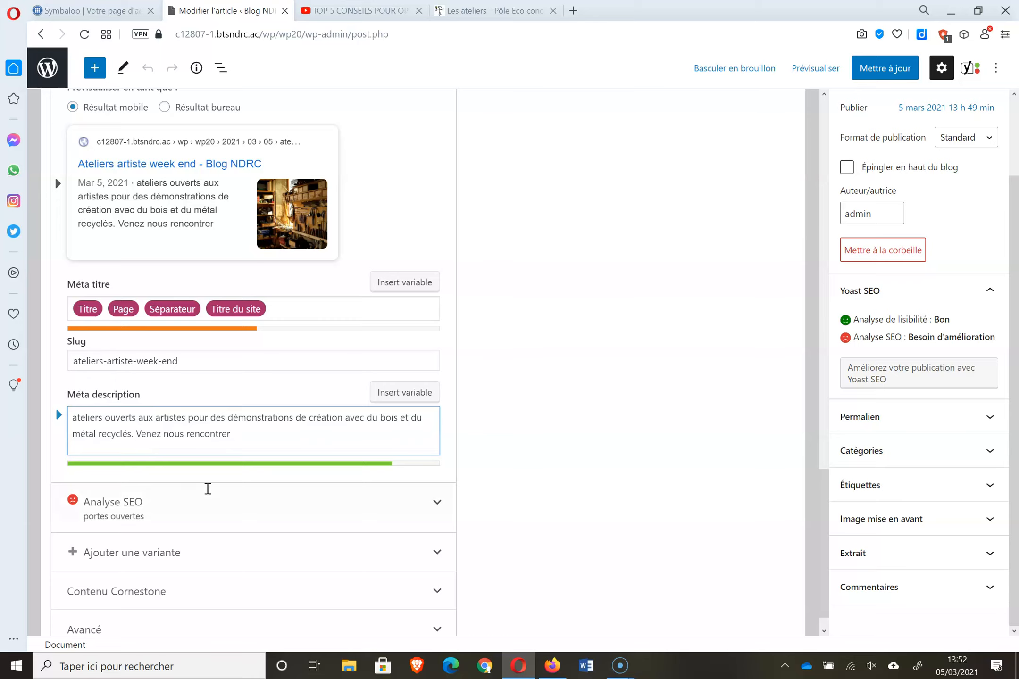
drag(825, 531, 826, 416)
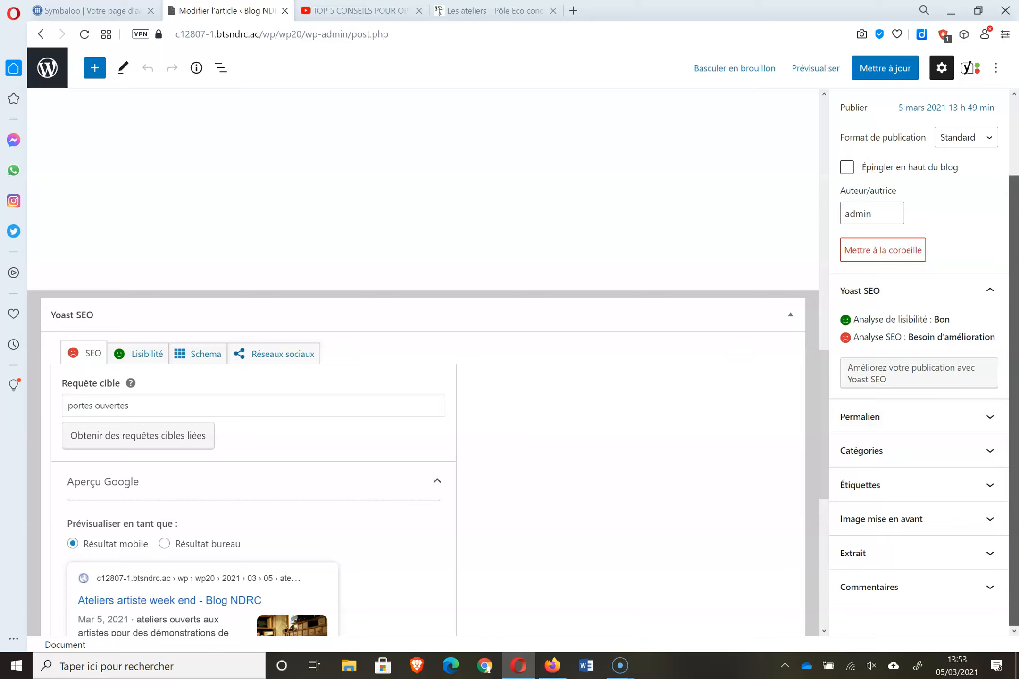
- File the article under Manifestations and remove it from Non classé
drag(1016, 399, 1018, 120)
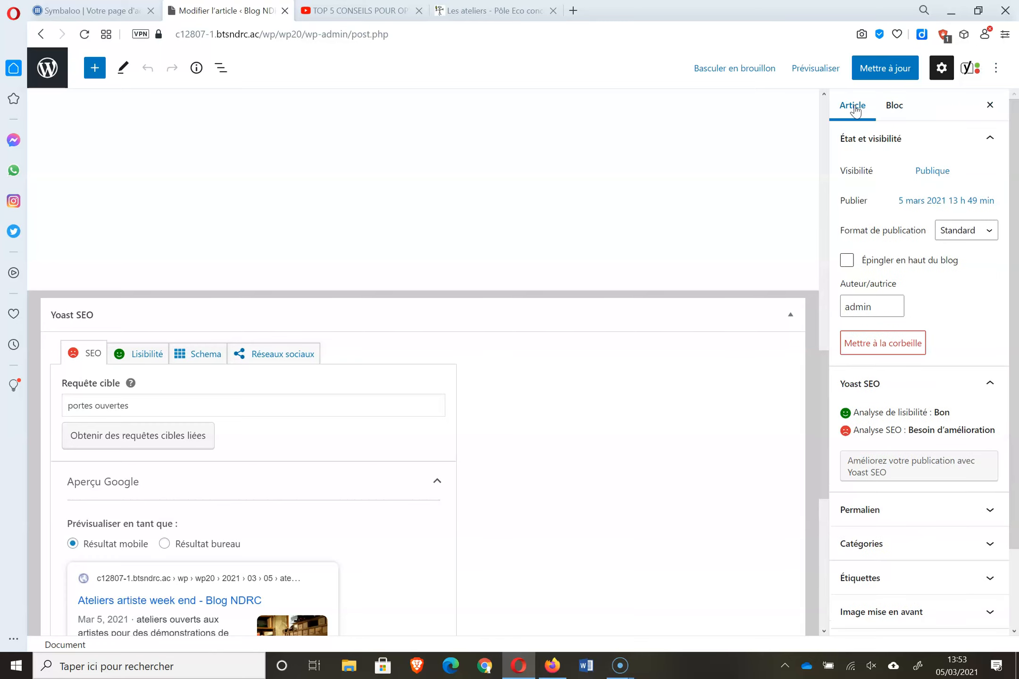
scroll(985, 367, down, 2)
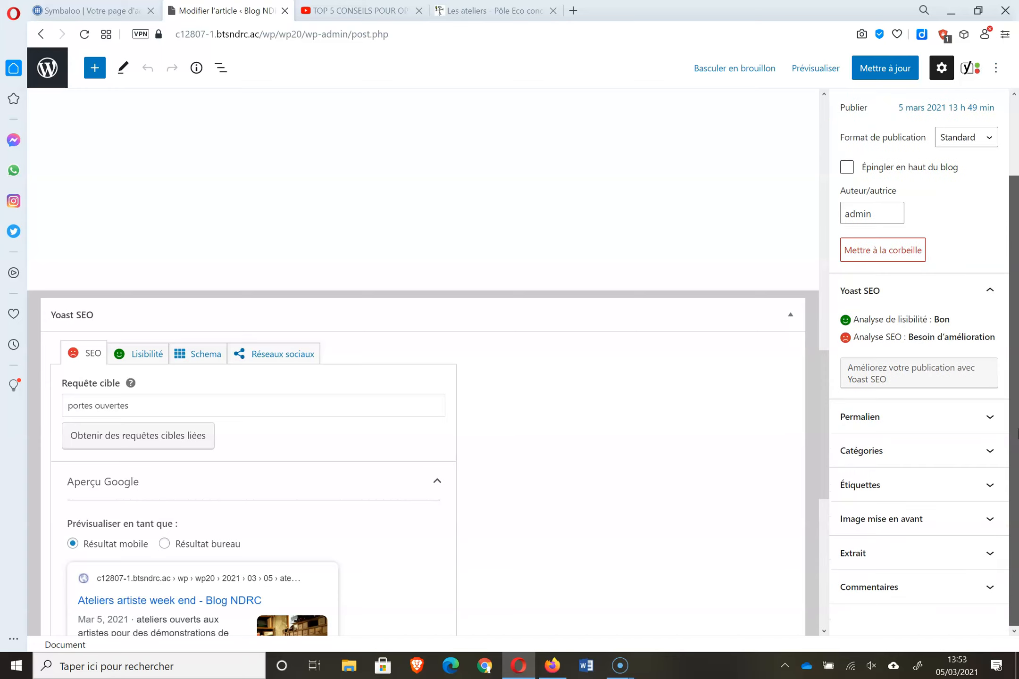
click(988, 451)
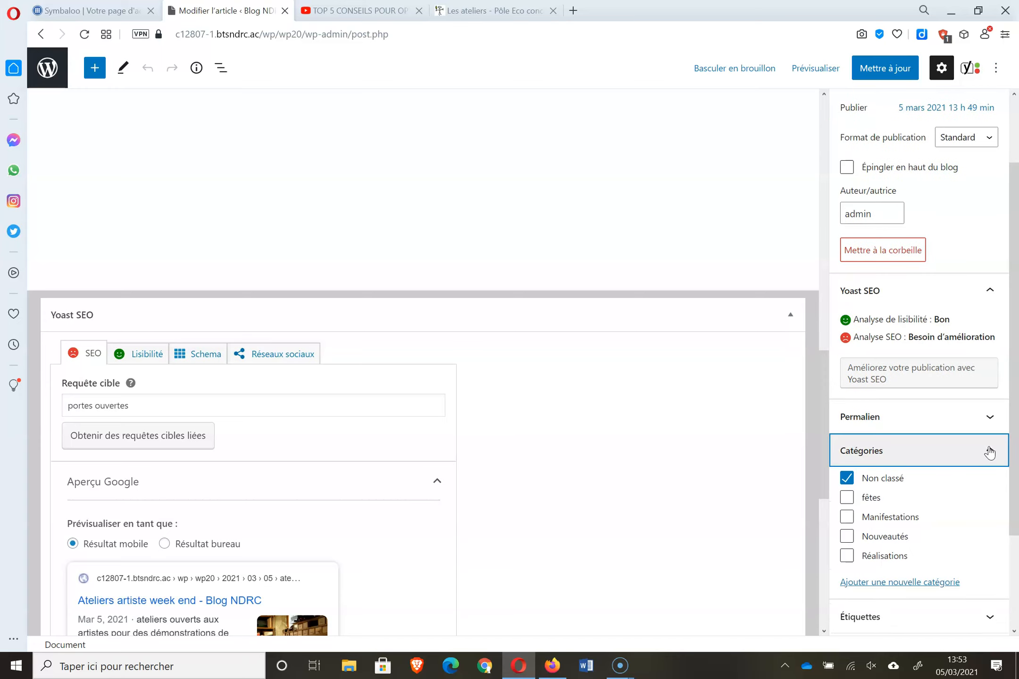
click(847, 518)
click(847, 479)
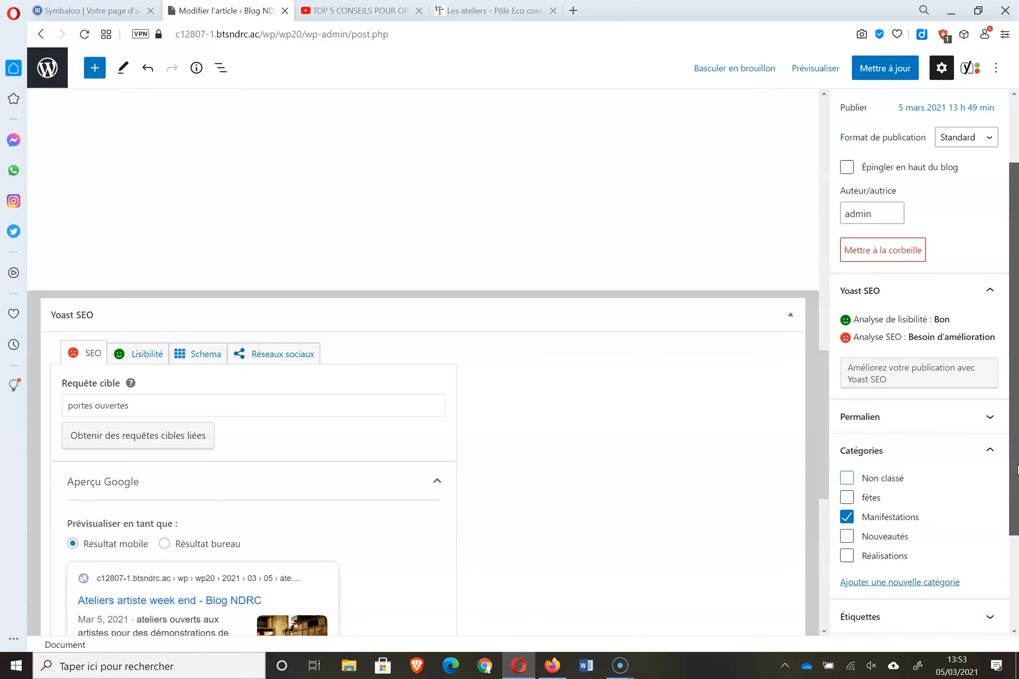
- Tag the article Portes ouvertes, visite, Recycl'BOIS and artiste
scroll(988, 542, down, 3)
click(990, 484)
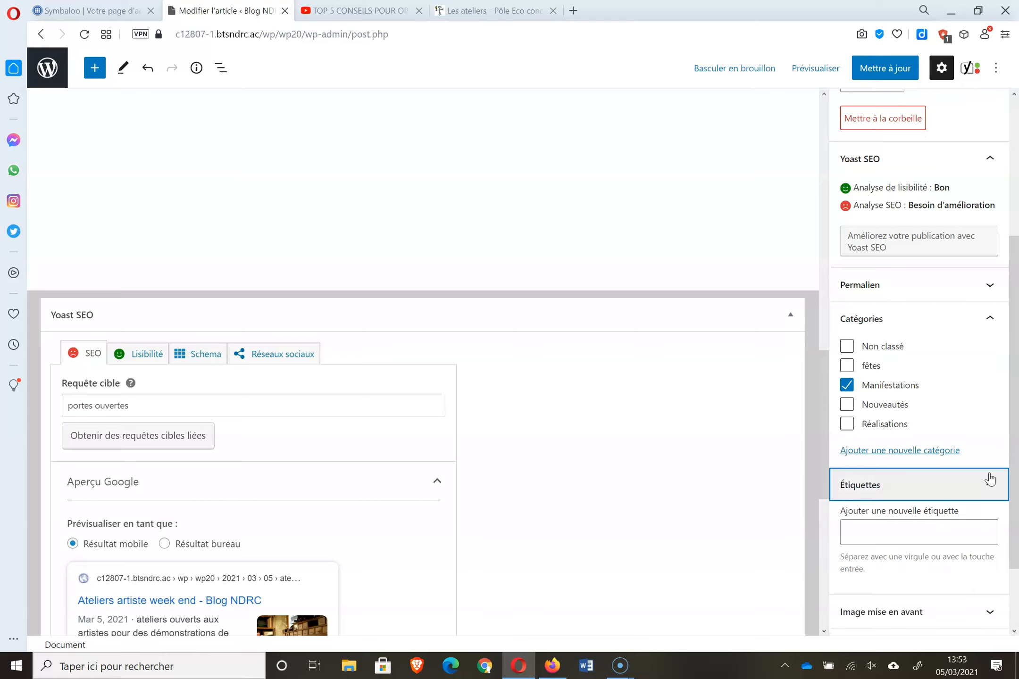
click(909, 525)
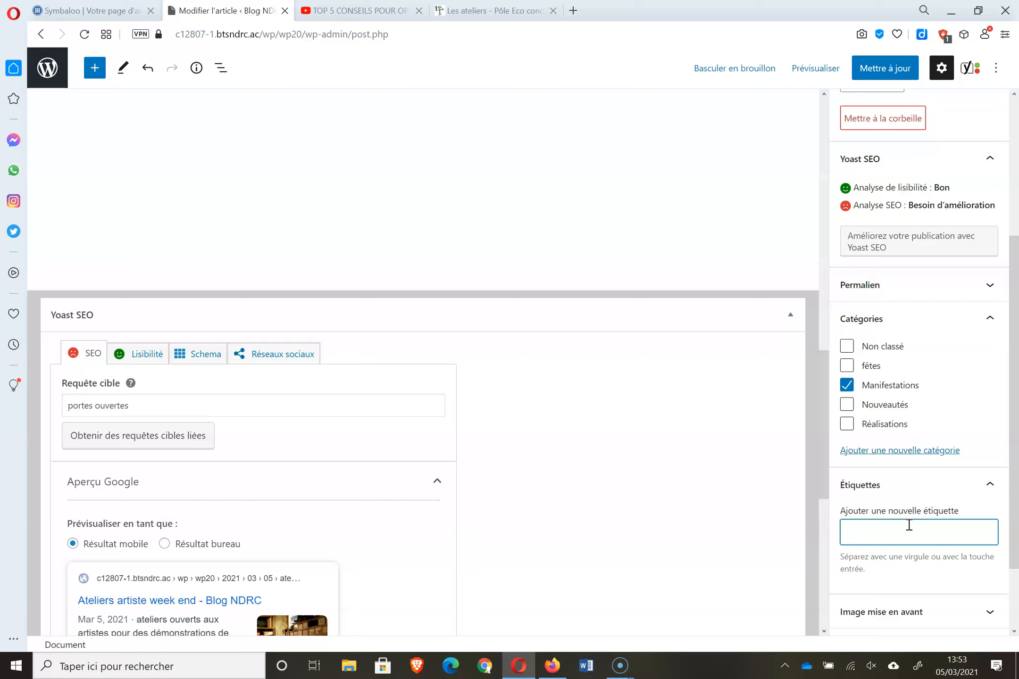
text(portes ouverts)
key(BackSpace)
text(es)
key(Return)
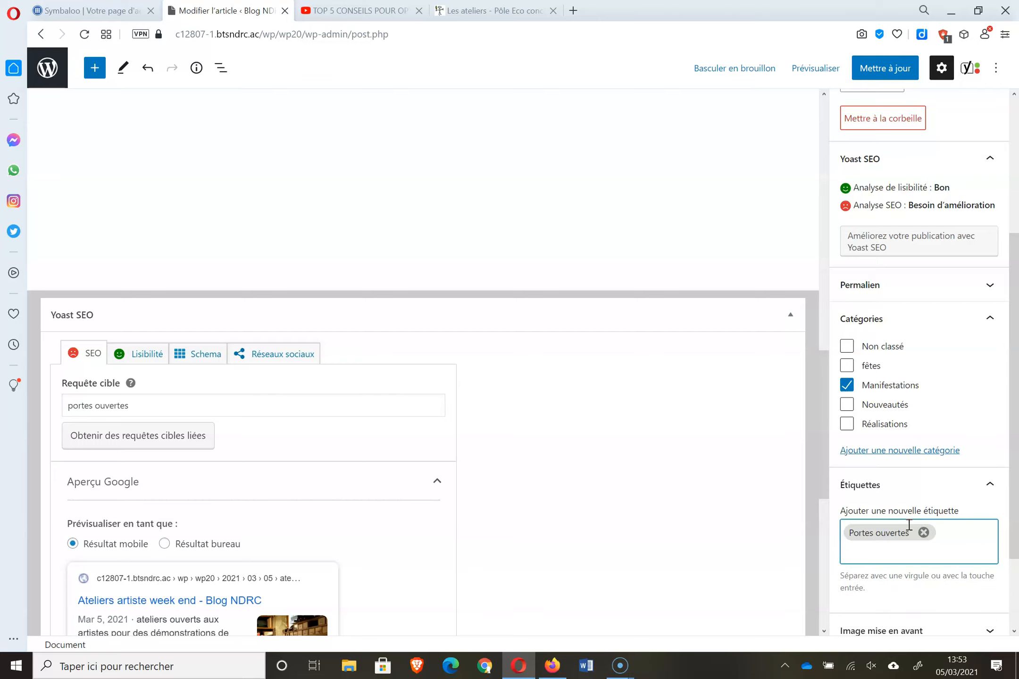
text(visite)
key(Return)
text(recycl'bois)
key(Return)
text(artiste)
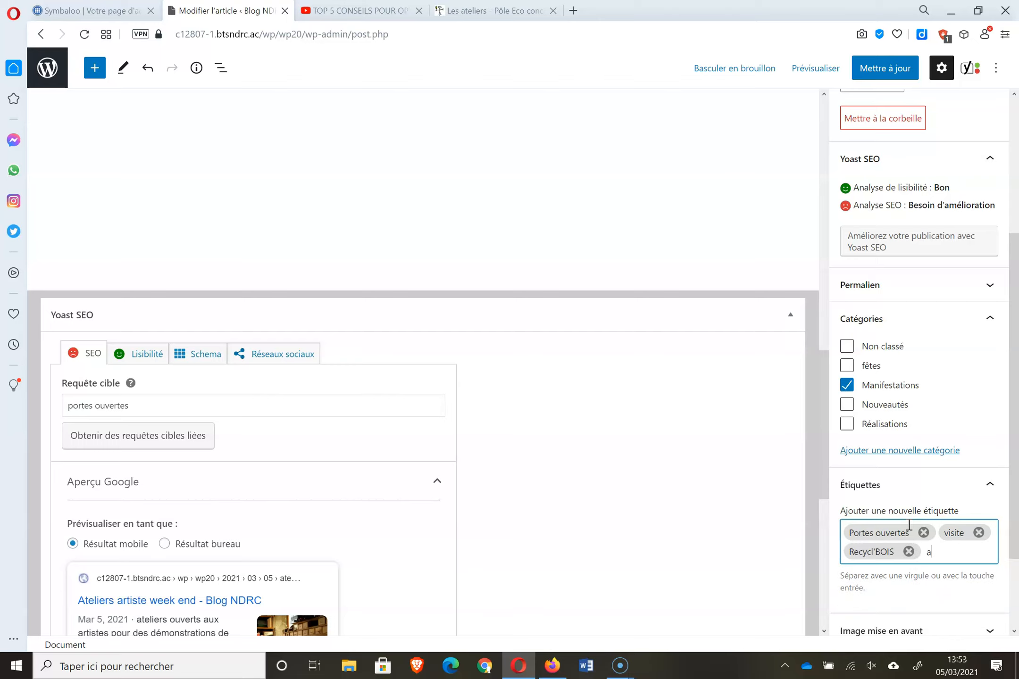
key(Return)
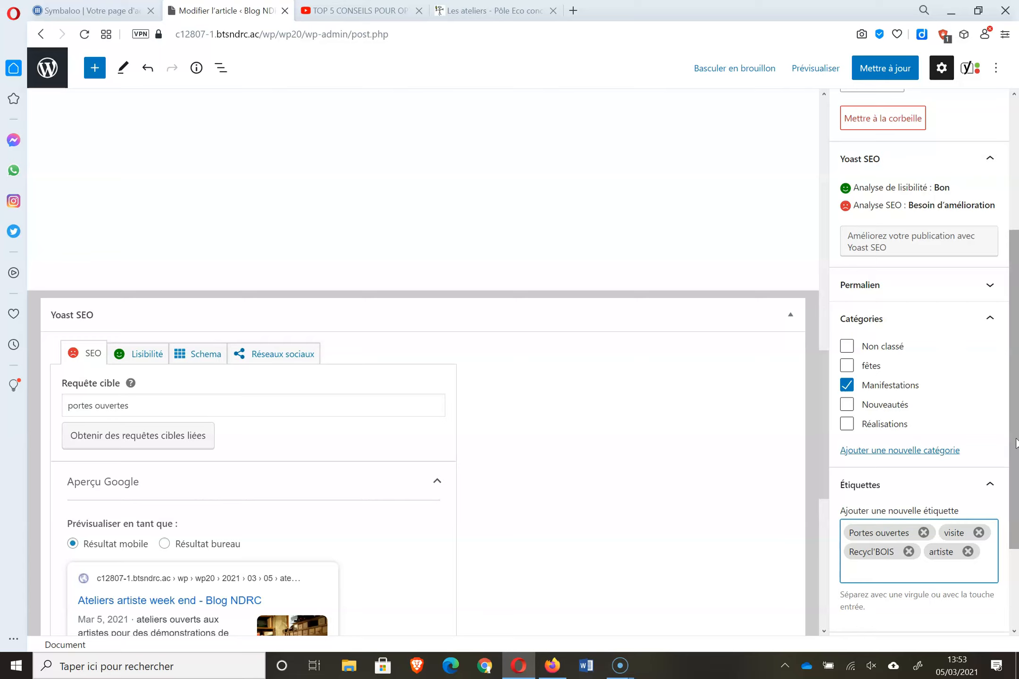
click(1016, 592)
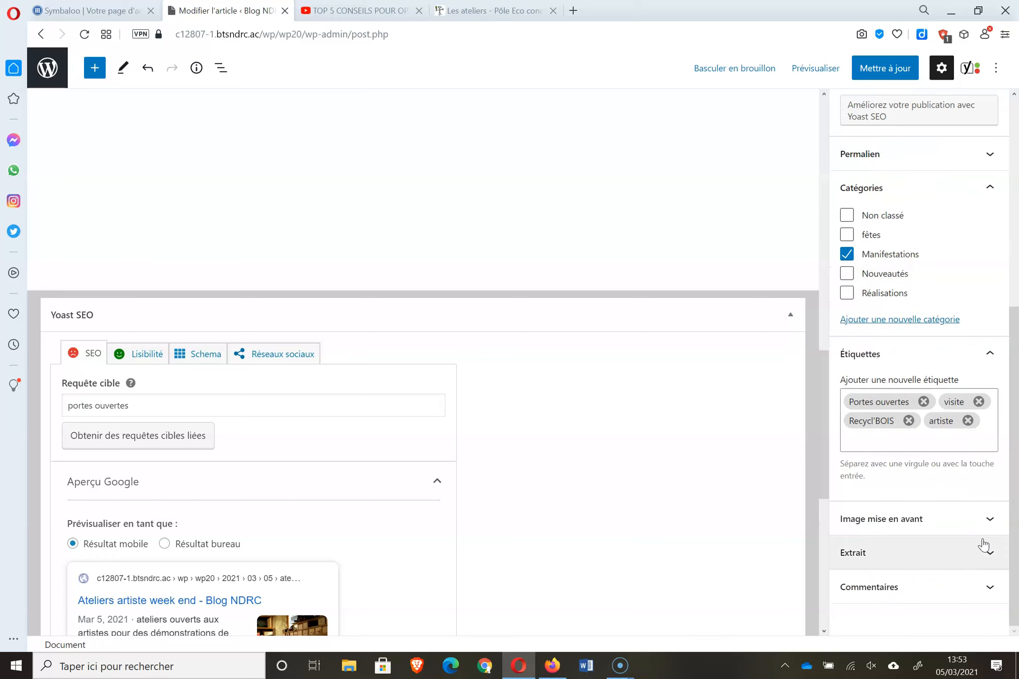
- Turn off Autoriser les commentaires, leaving pingbacks and trackbacks allowed
click(985, 520)
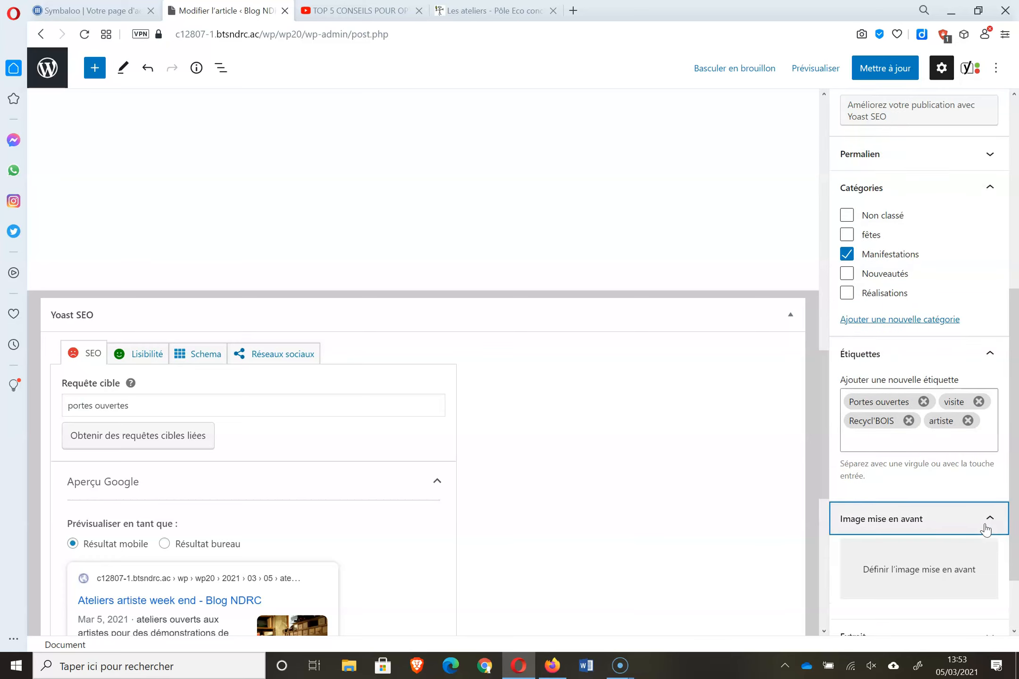
click(1015, 625)
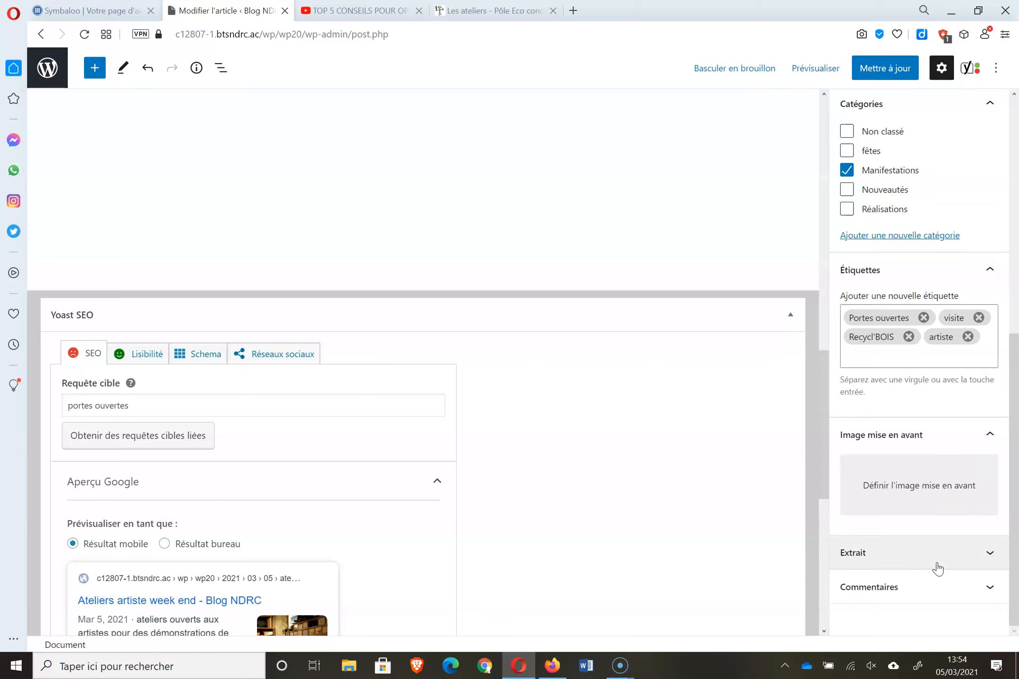
click(941, 590)
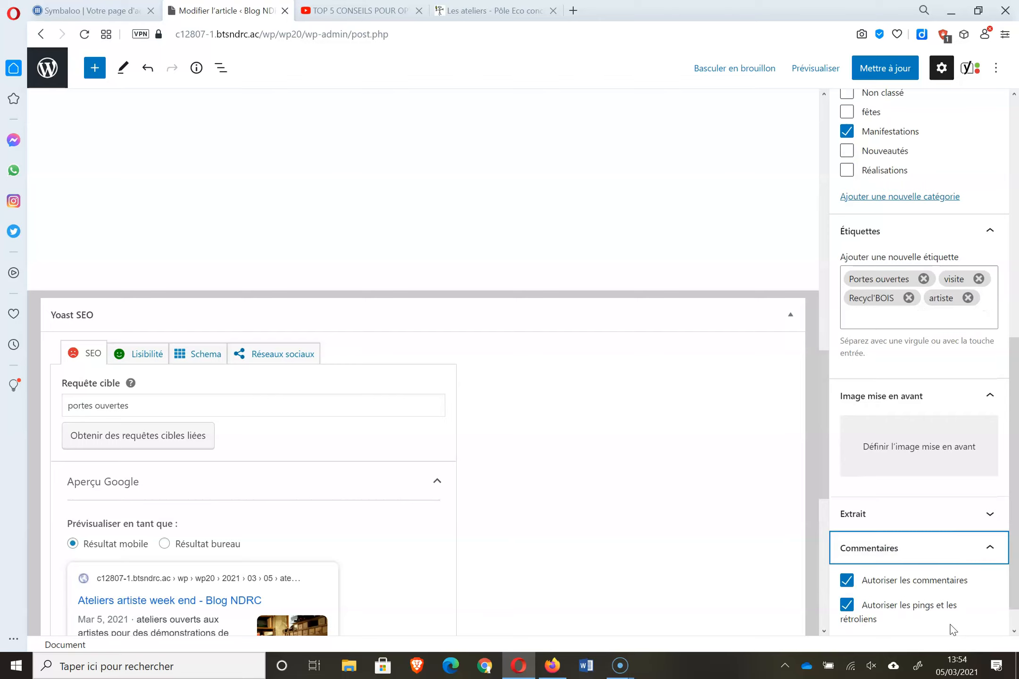
click(891, 587)
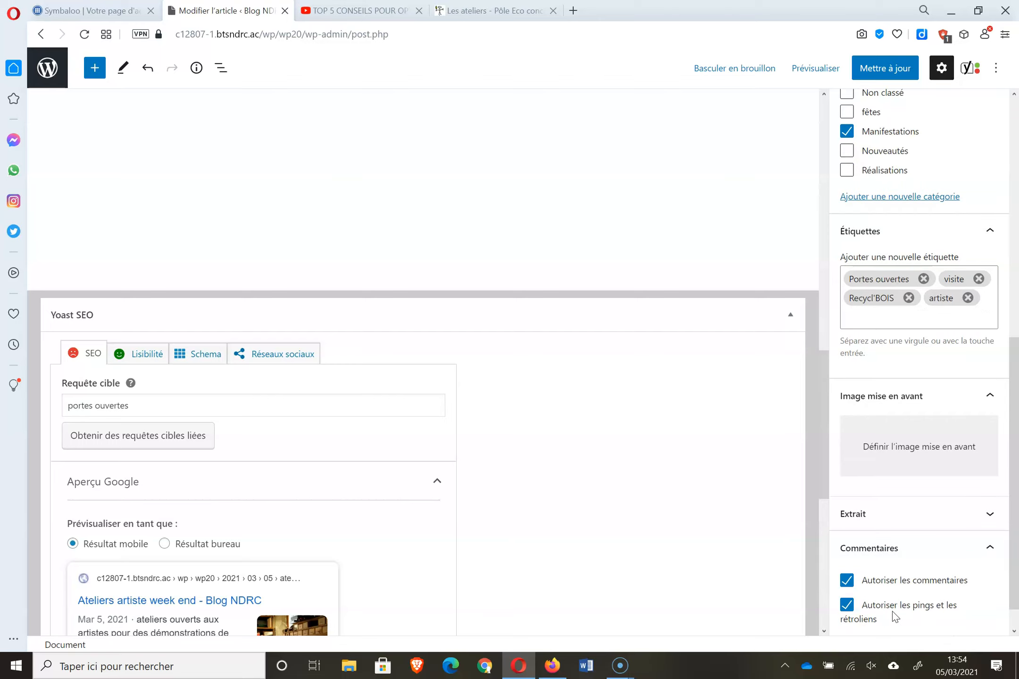
click(904, 586)
- Expand Analyse SEO in the Yoast box and read through its problems and improvements
drag(823, 391, 816, 519)
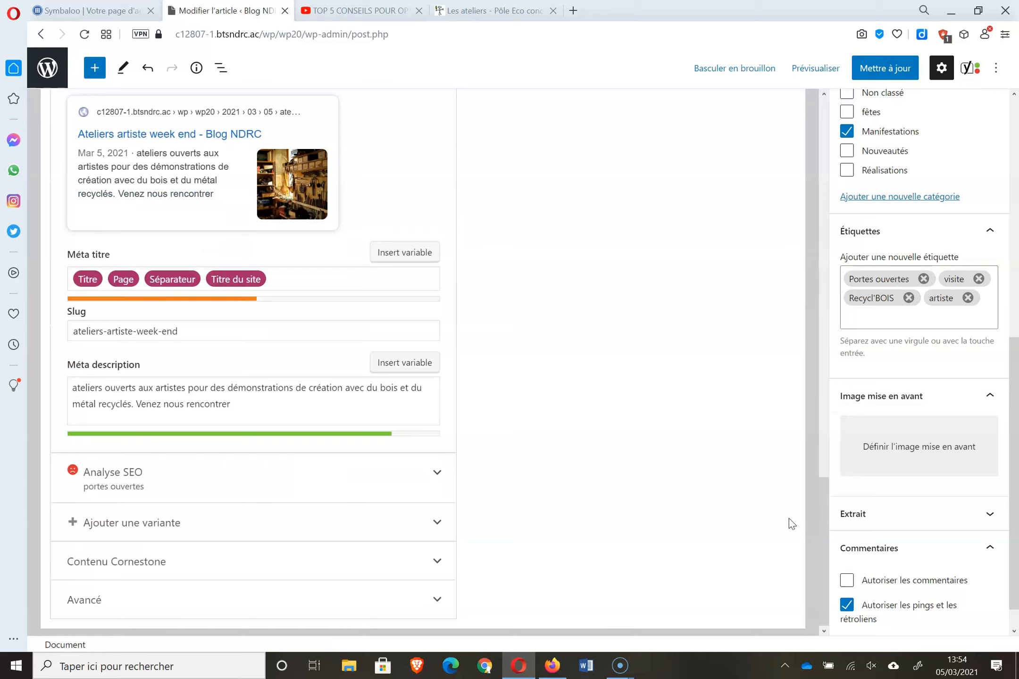
click(435, 474)
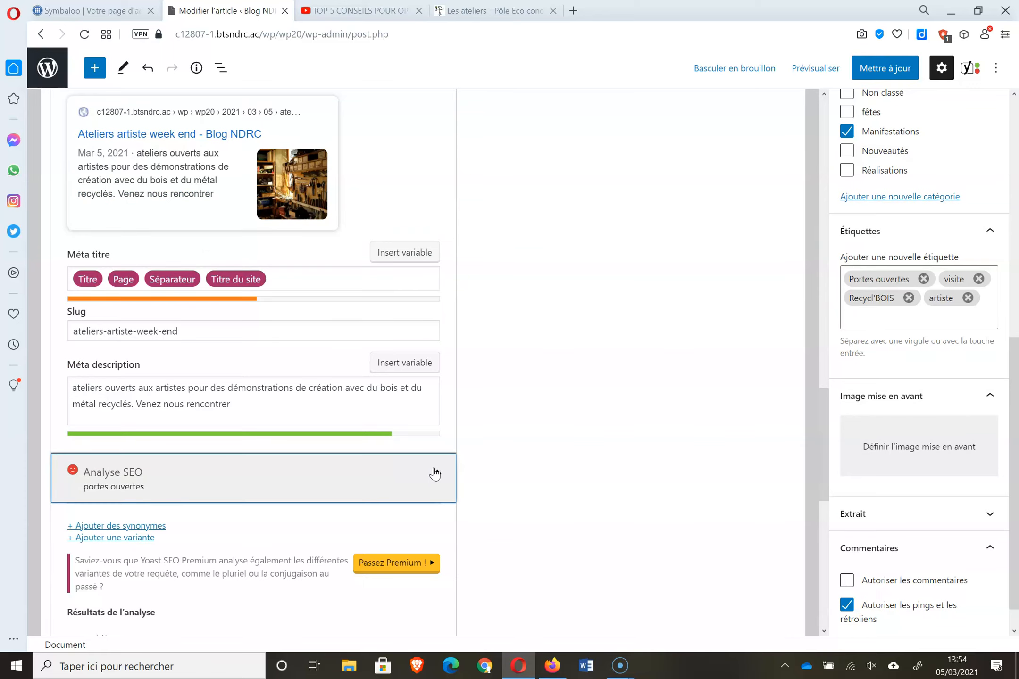
click(823, 305)
drag(826, 400, 818, 589)
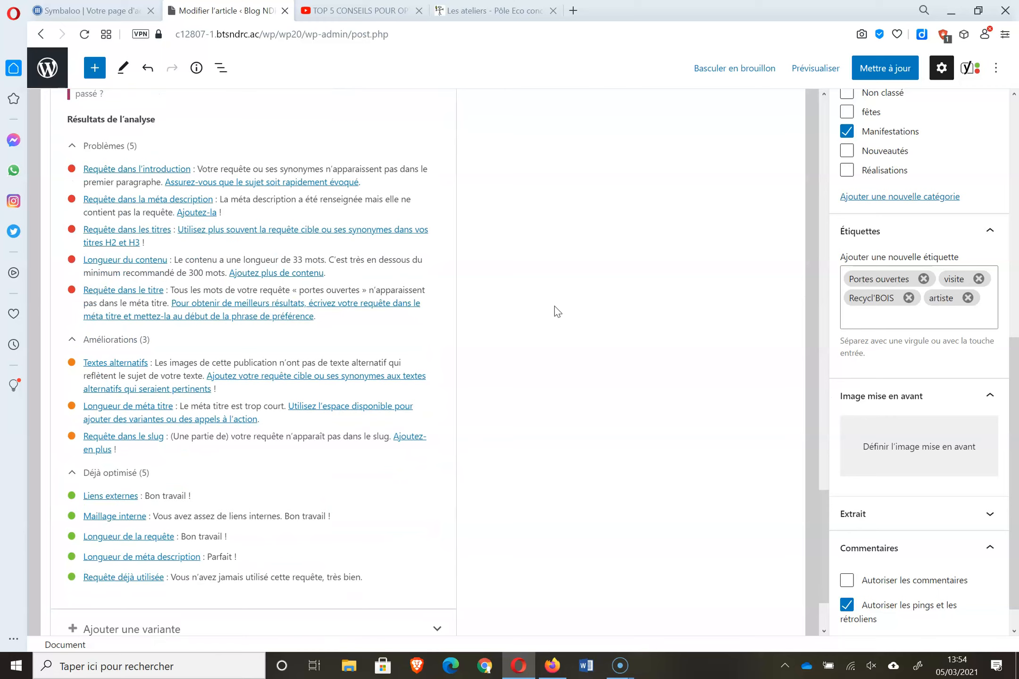
drag(822, 504, 842, 330)
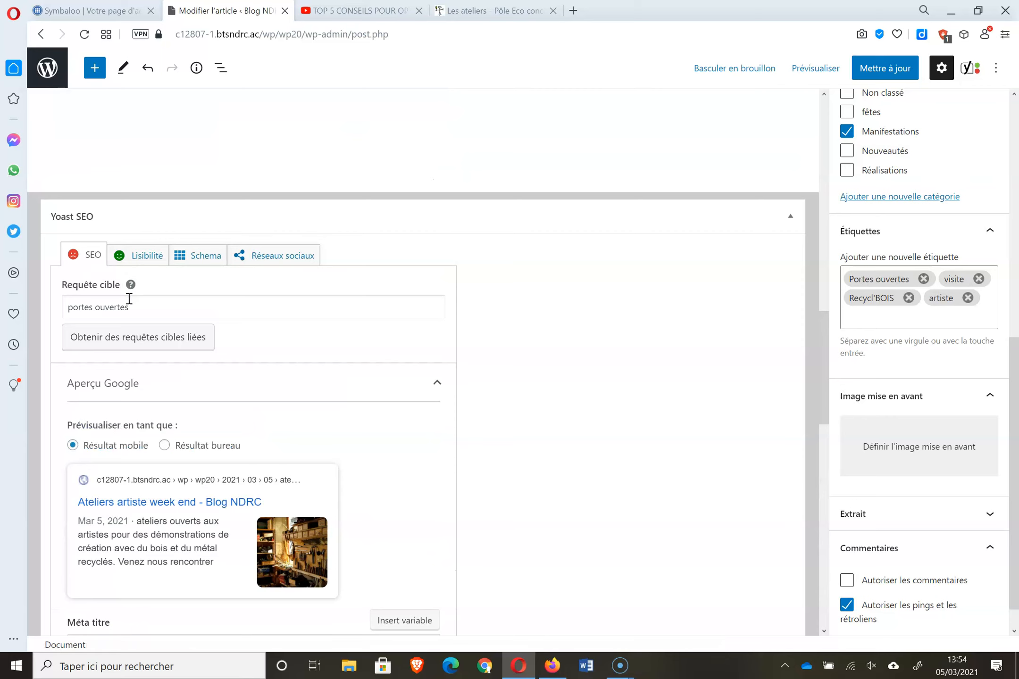
drag(826, 390, 852, 178)
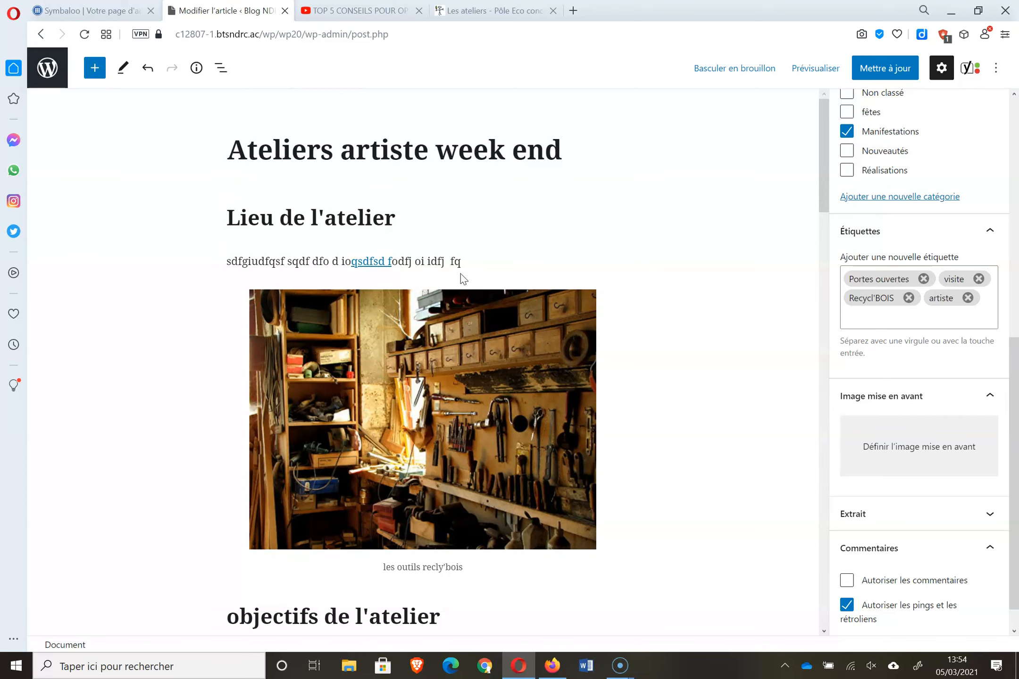
- Insert 'portes ouvertes' at the start of the first paragraph
drag(298, 261, 224, 262)
click(224, 262)
text(portes ouvert)
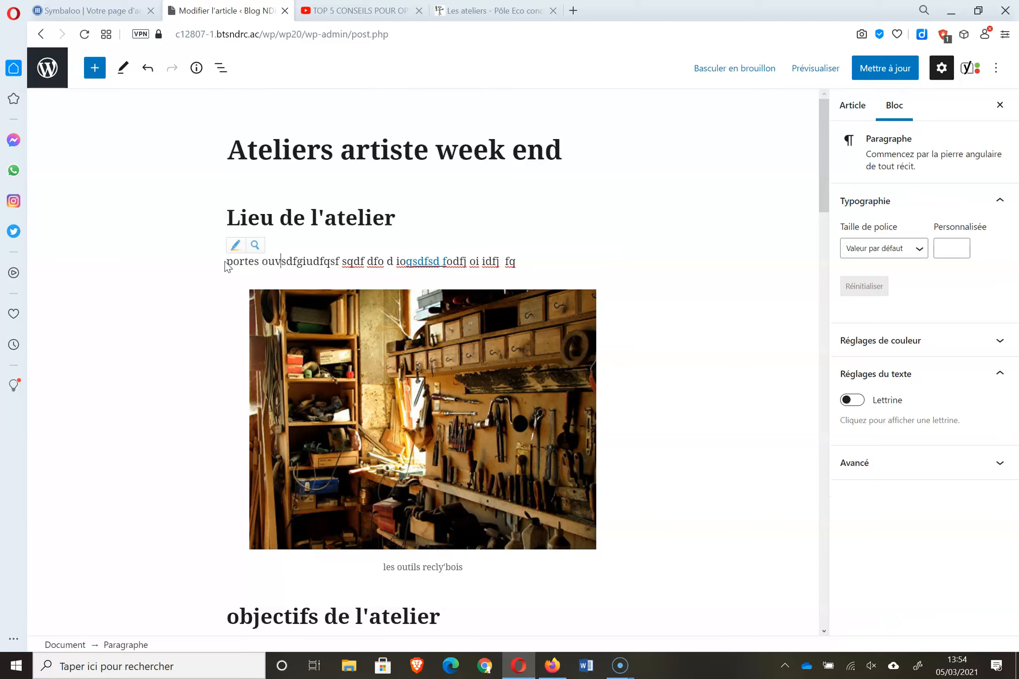
text(es)
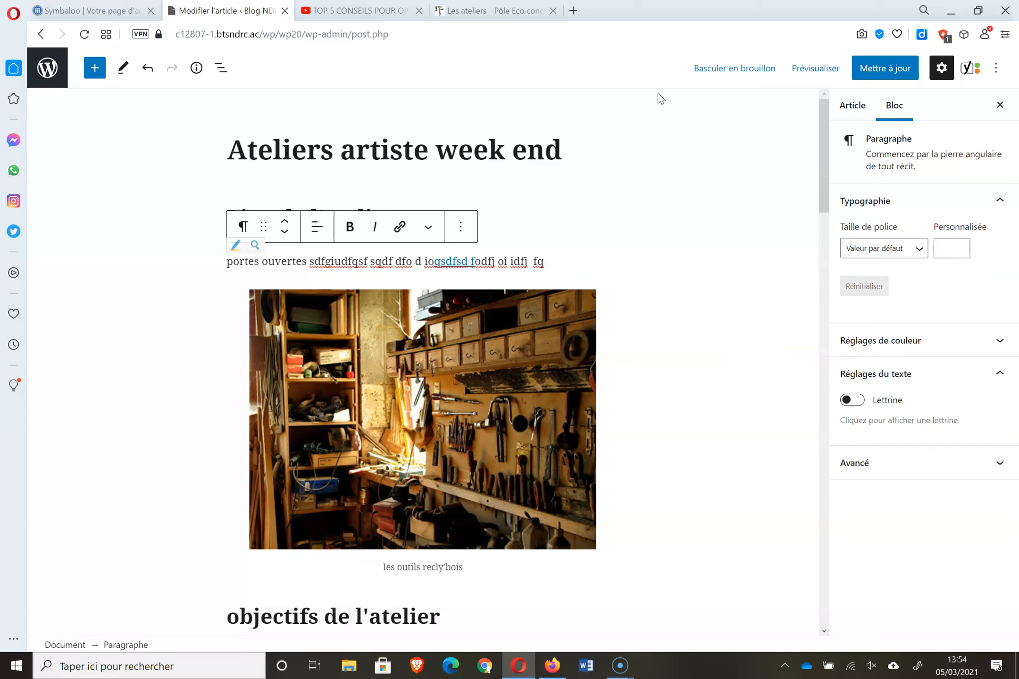
- Retitle the article 'Portes ouvertes de l'atelier', removing the stray 'z' typo
drag(231, 150, 557, 158)
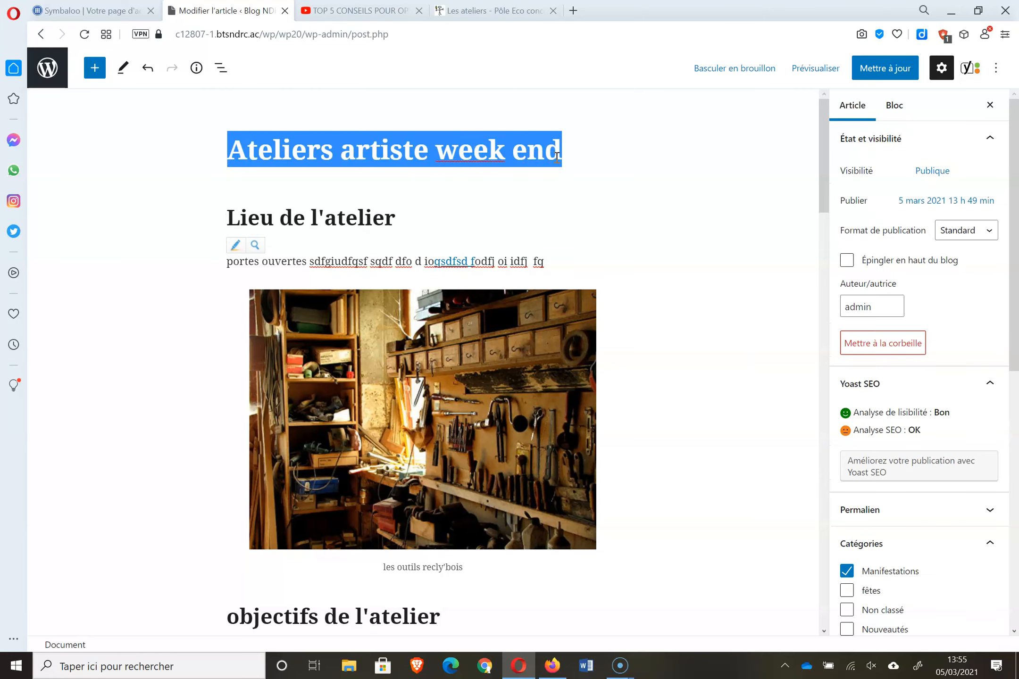
text(Portes ouvertes)
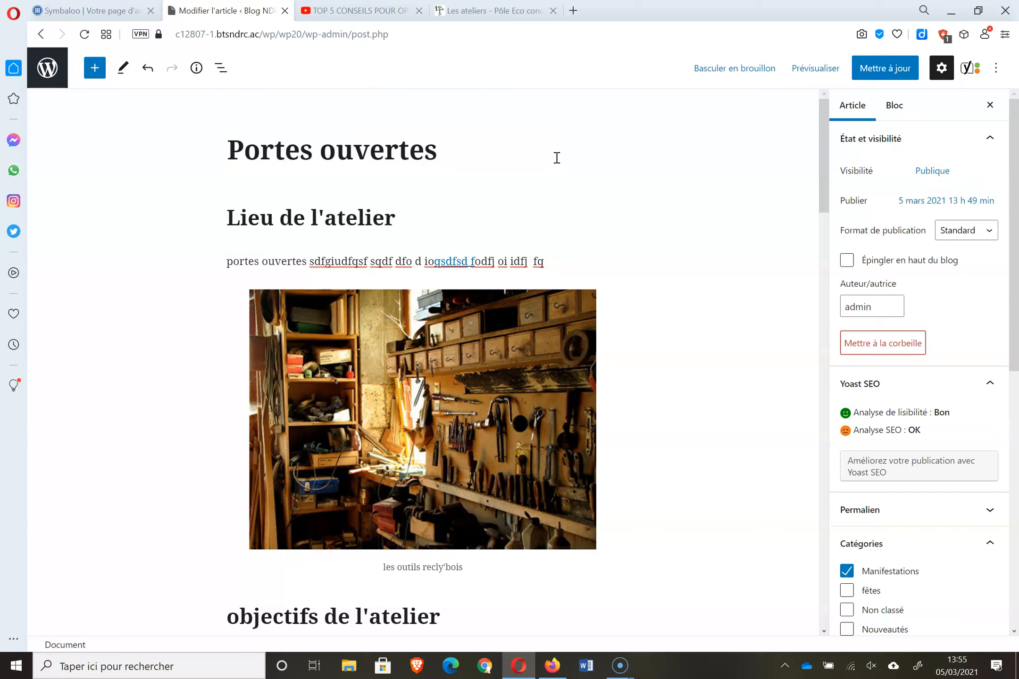
text( de l'aztelier)
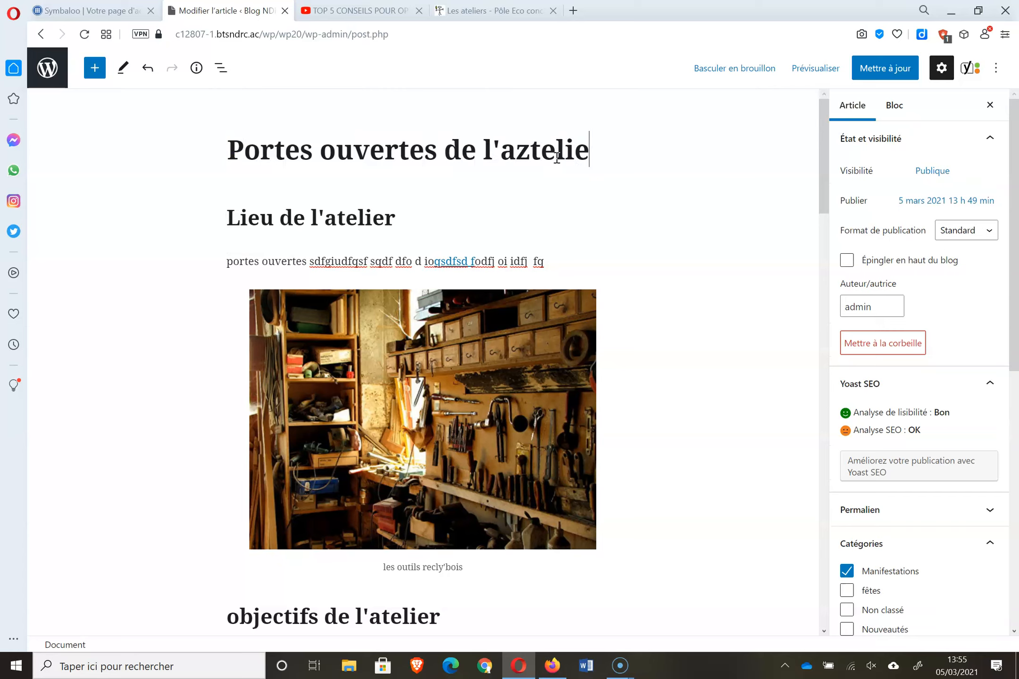
key(Left)
key(Left)
key(Left)
key(Left)
key(Left)
key(Left)
key(BackSpace)
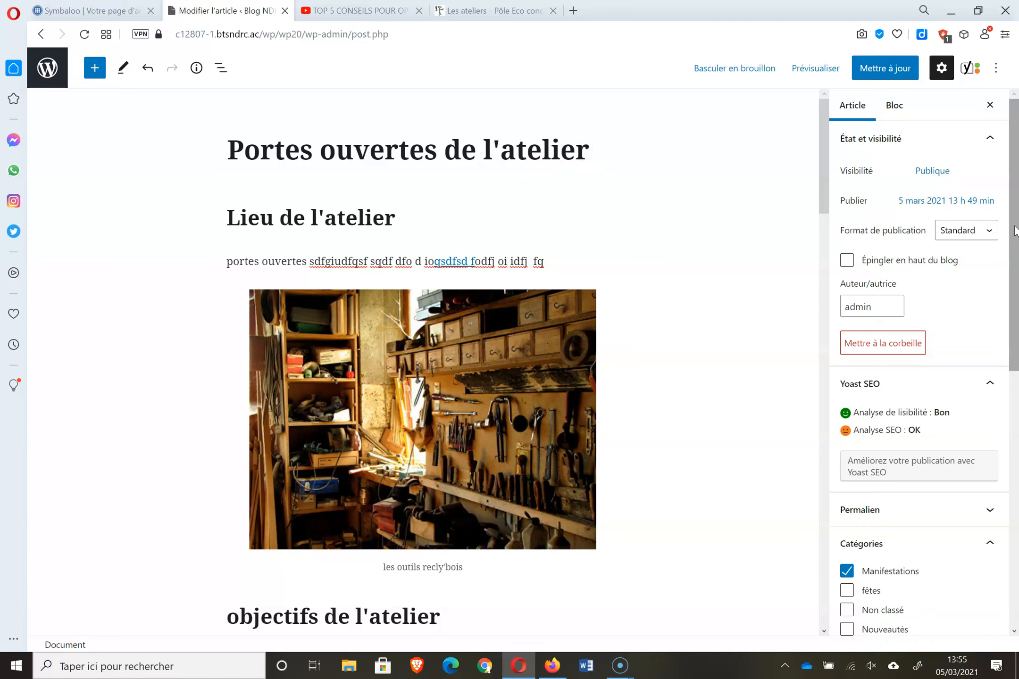
scroll(946, 399, down, 8)
drag(823, 141, 807, 513)
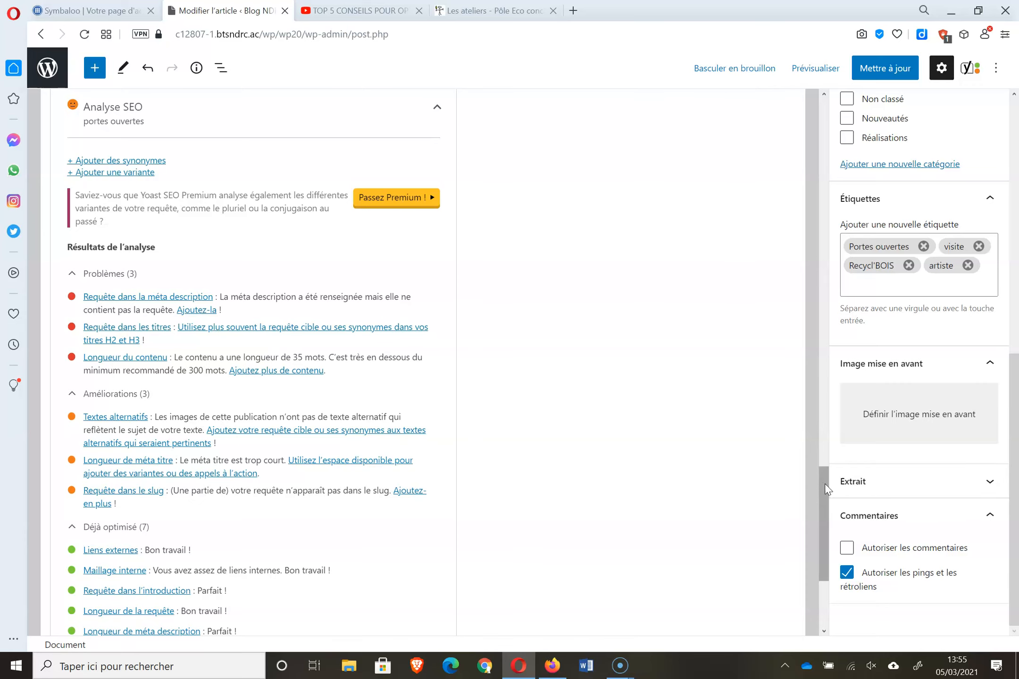
- After reviewing Yoast, save the article with Mettre à jour and return to the articles list
drag(824, 486, 826, 567)
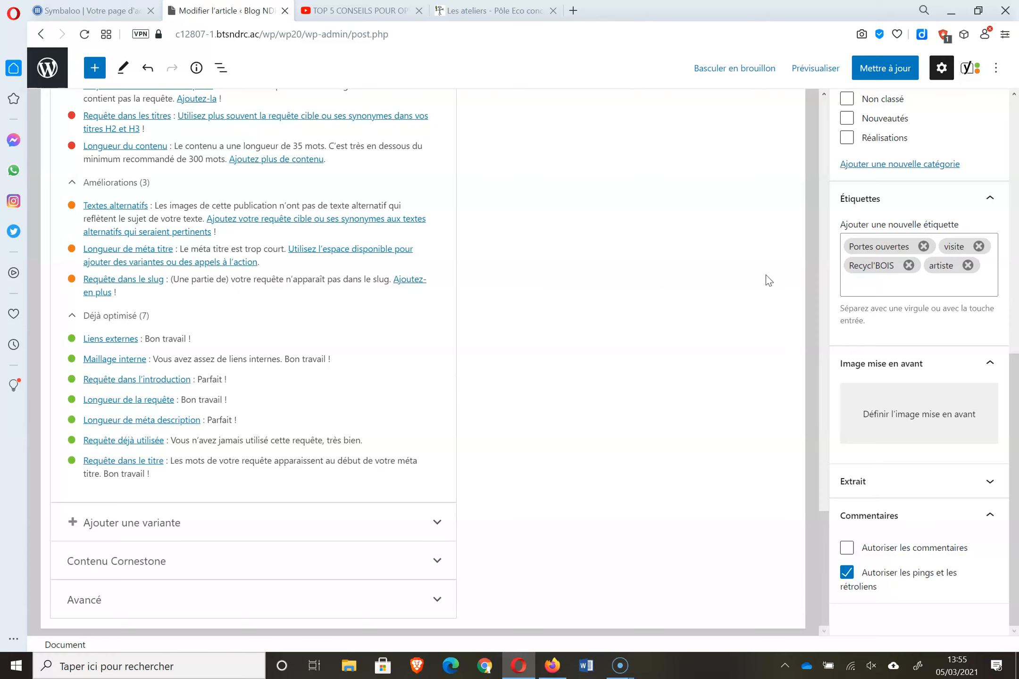
scroll(806, 297, up, 5)
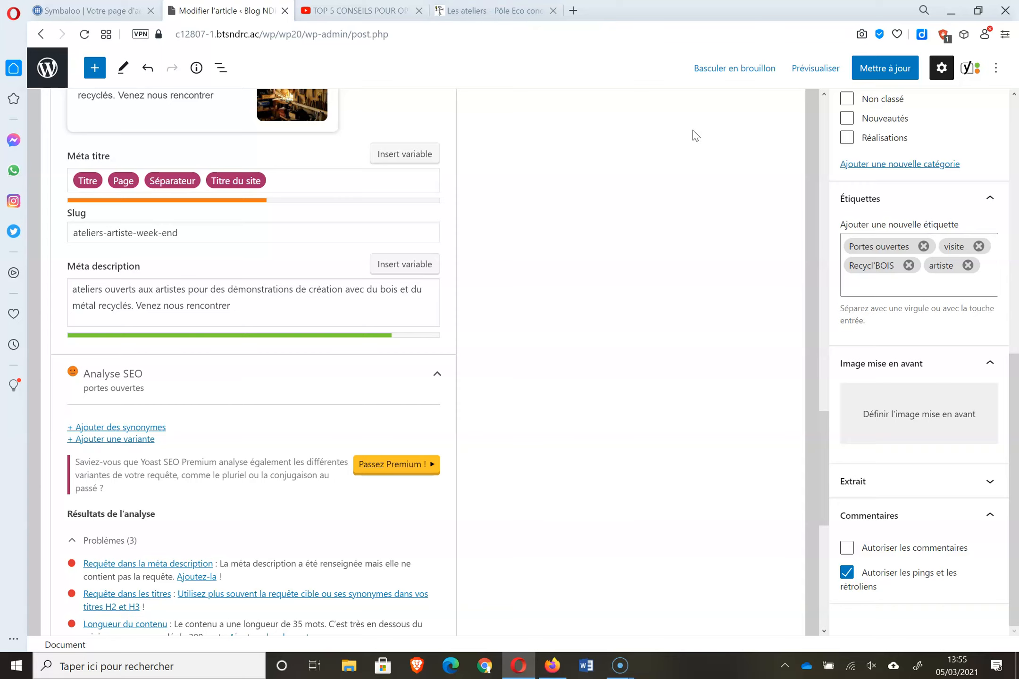
click(874, 78)
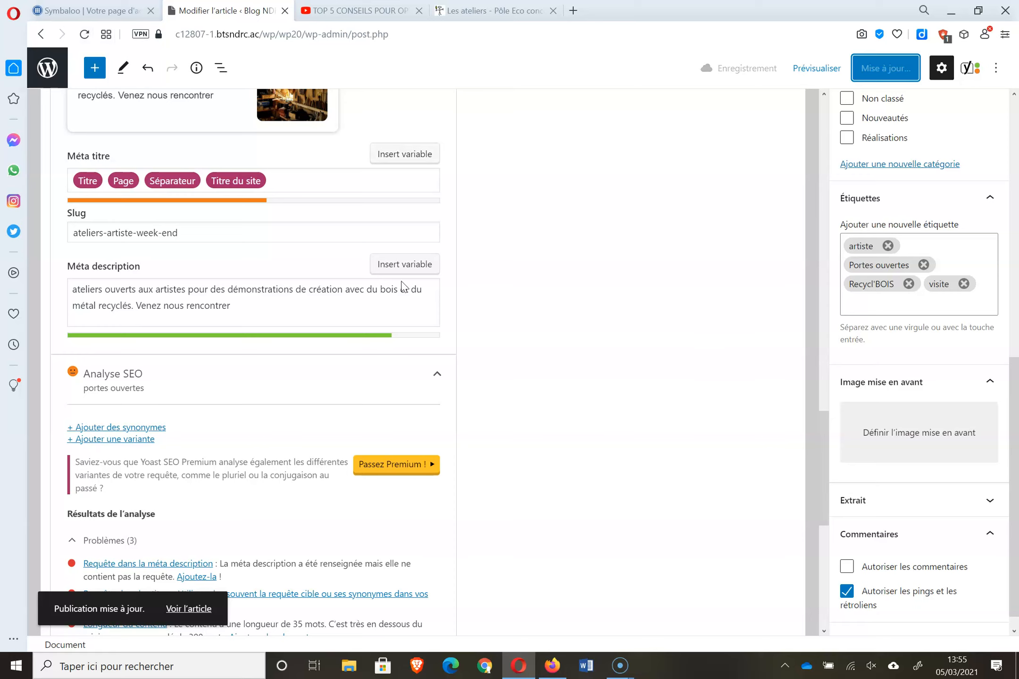
click(46, 69)
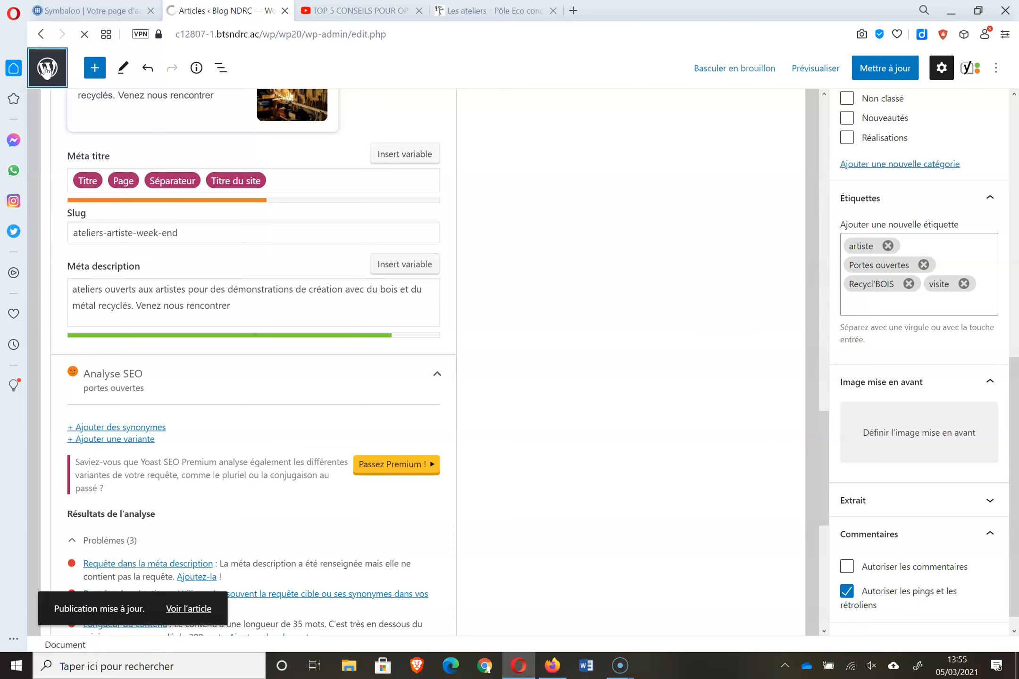
- Open the Un meuble pour Noël article on the public Blog NDRC site
mouse_move(63, 97)
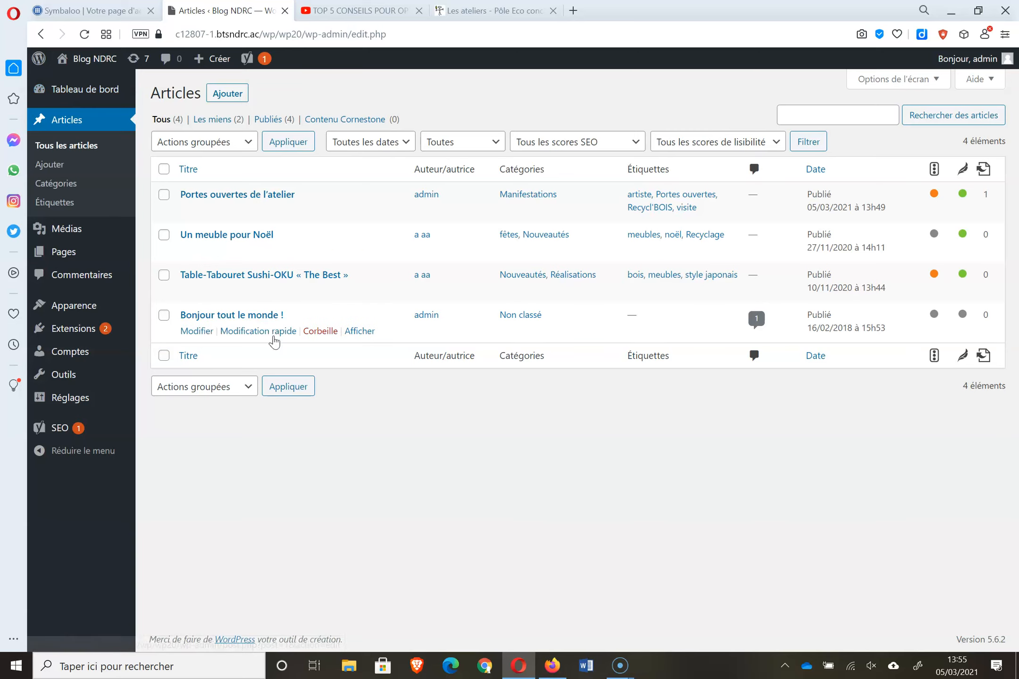
mouse_move(319, 332)
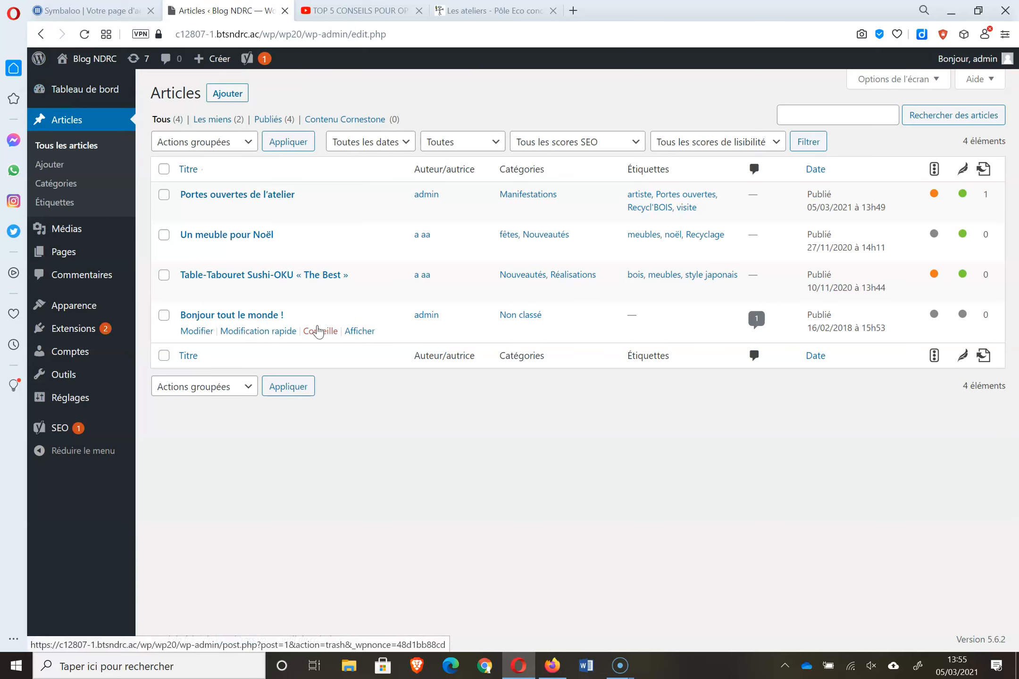
mouse_move(317, 281)
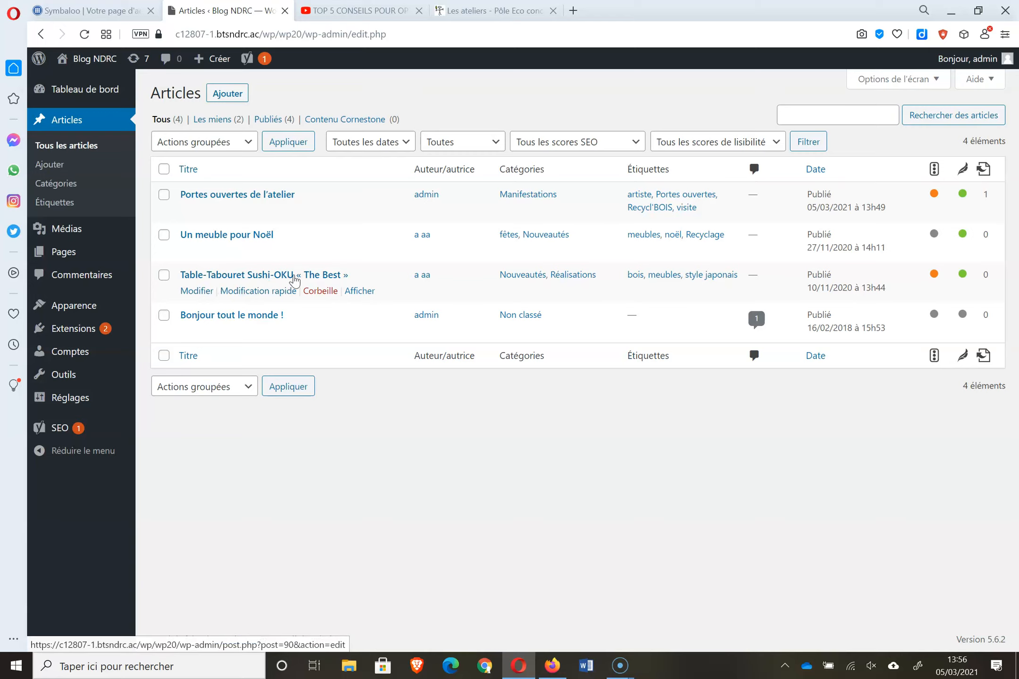
click(96, 94)
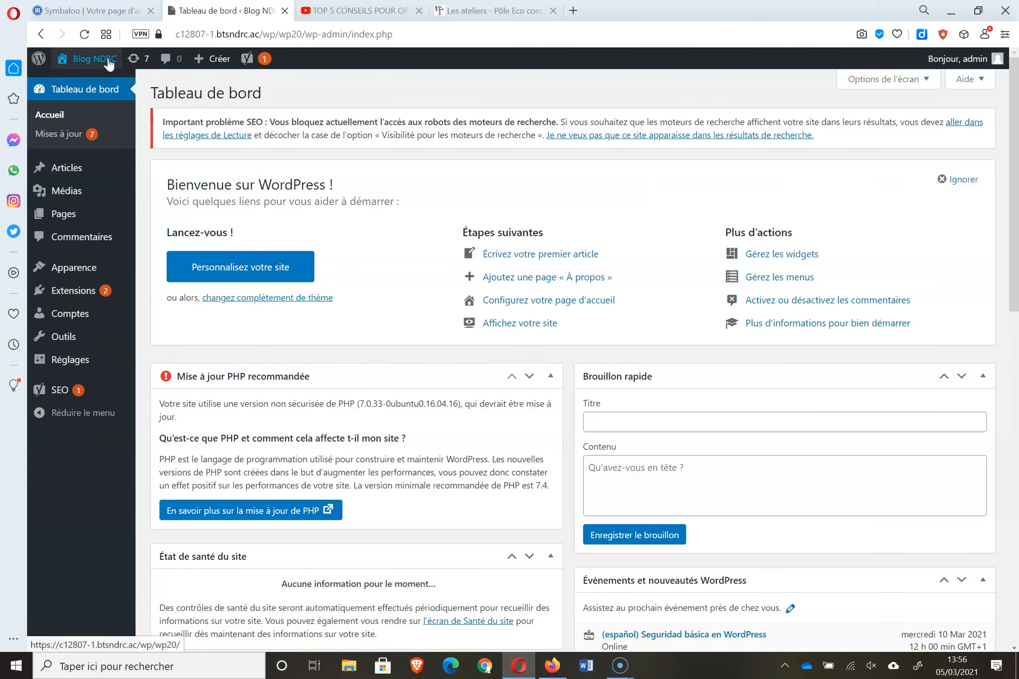
click(104, 61)
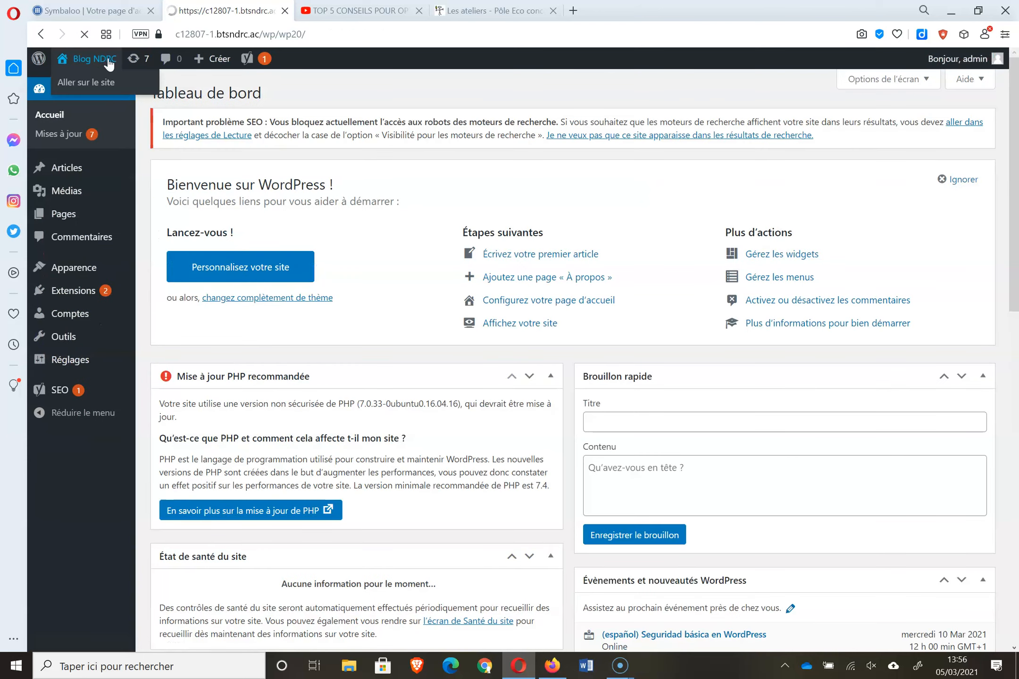
drag(1014, 108, 1017, 267)
click(376, 391)
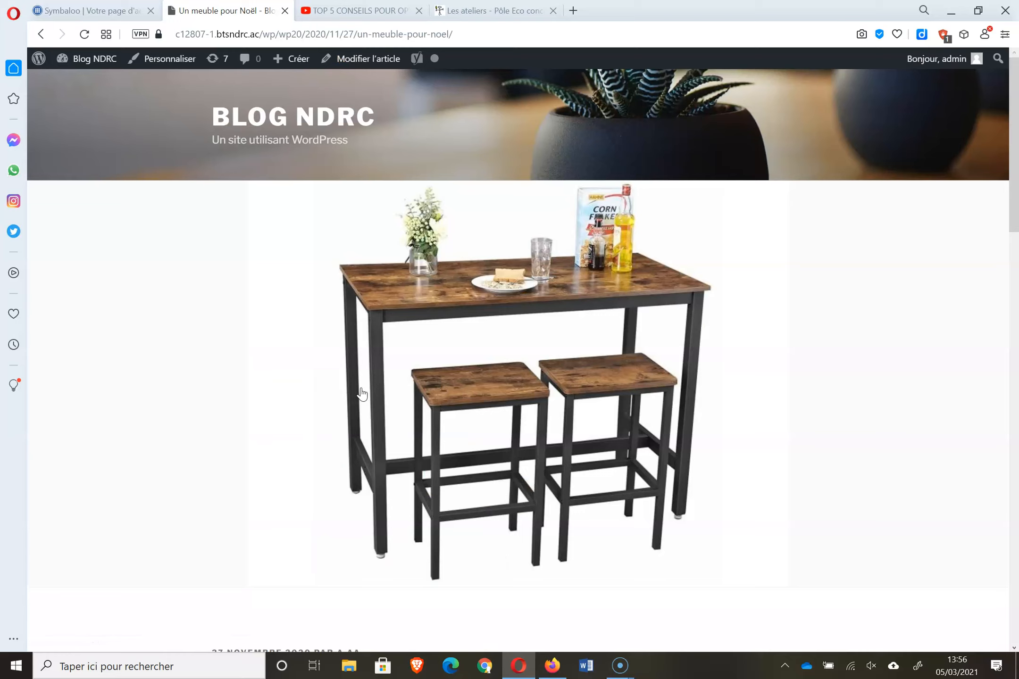
- Copy the Noël article's web address and go back to the admin articles list
click(179, 34)
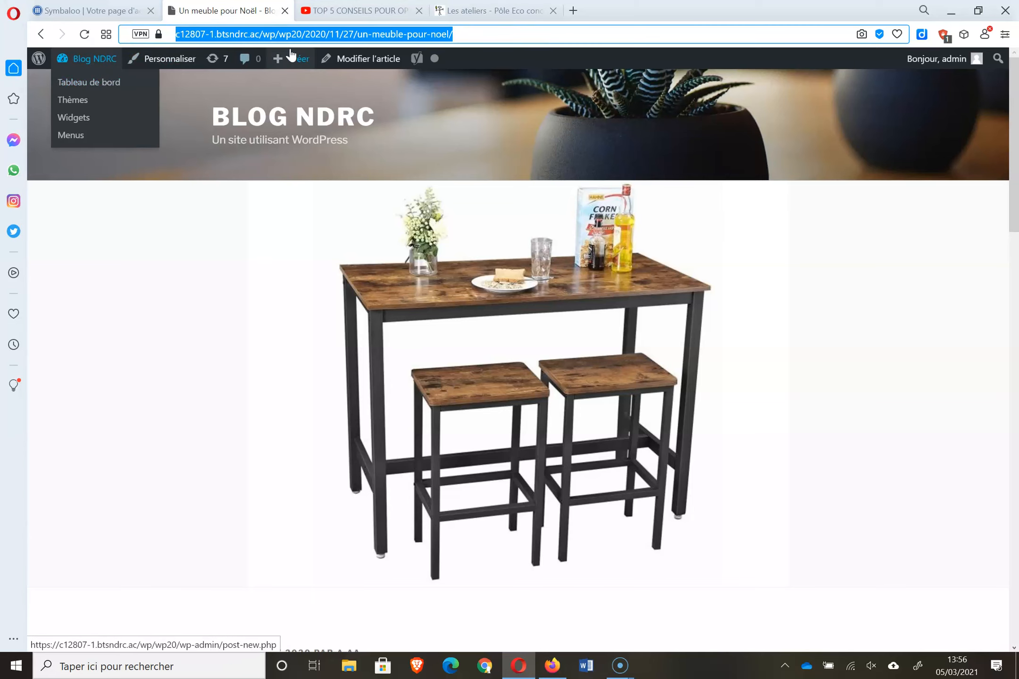
click(105, 92)
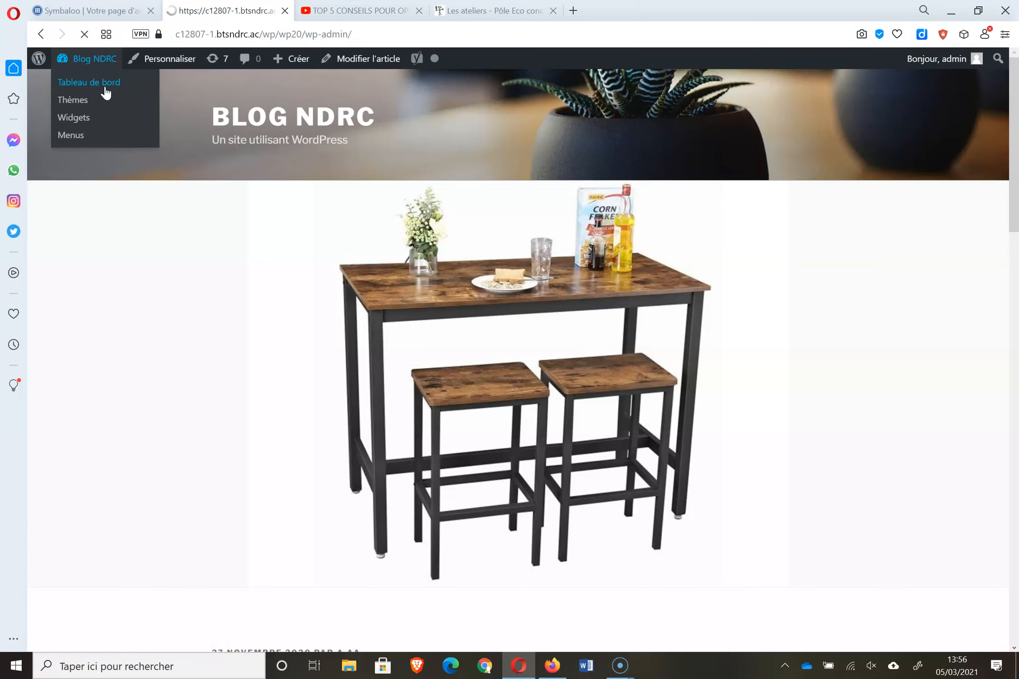
click(73, 170)
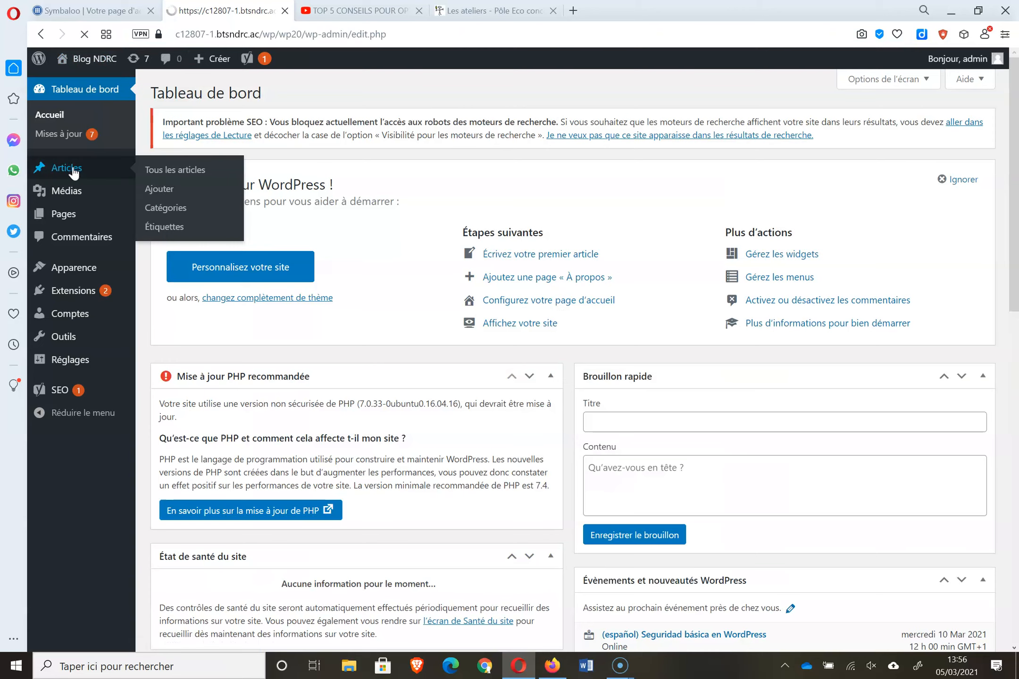
- Add a new paragraph inviting readers to read the article on 'le meuble de noel'
click(248, 195)
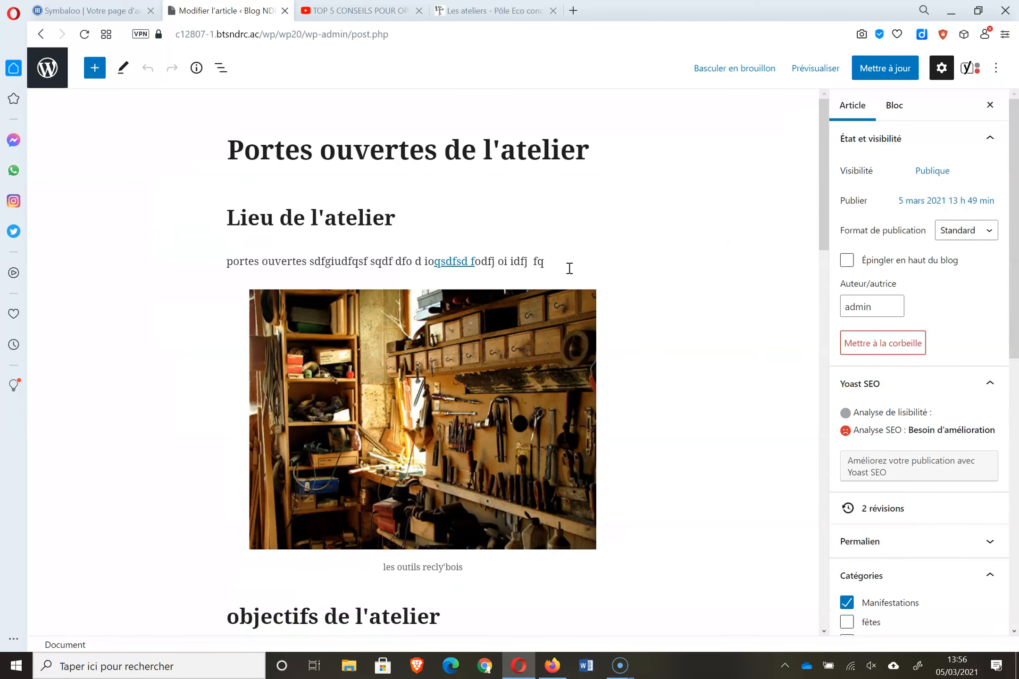
click(569, 268)
key(Return)
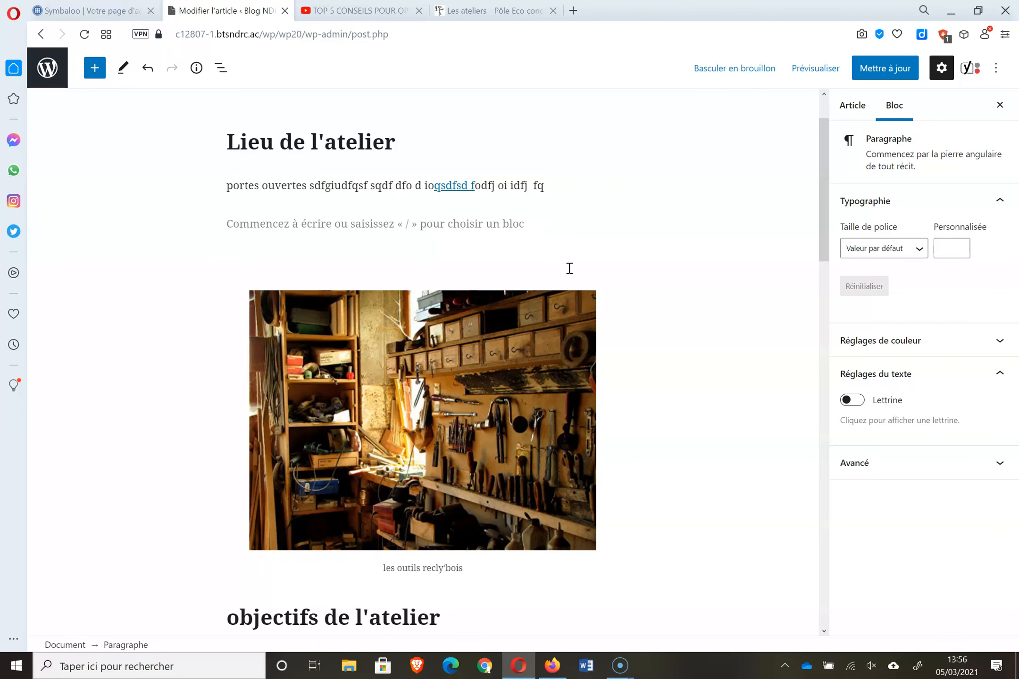
text(vous pouvez visiter )
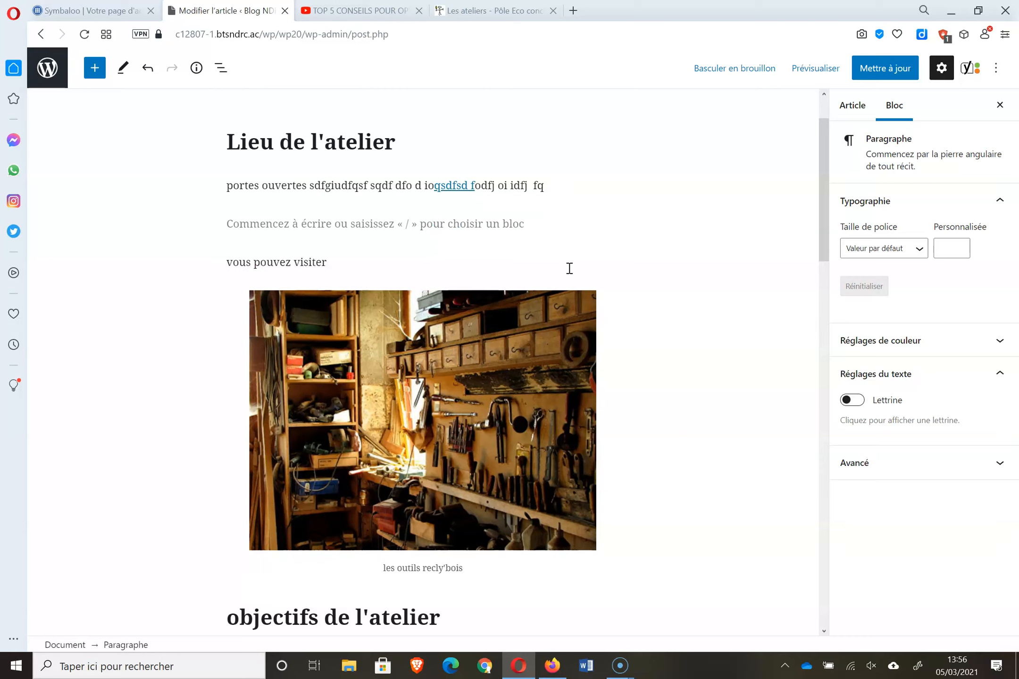
text(l'art)
click(327, 262)
key(BackSpace)
key(BackSpace)
key(BackSpace)
key(BackSpace)
key(BackSpace)
key(BackSpace)
key(BackSpace)
text(lire l'art)
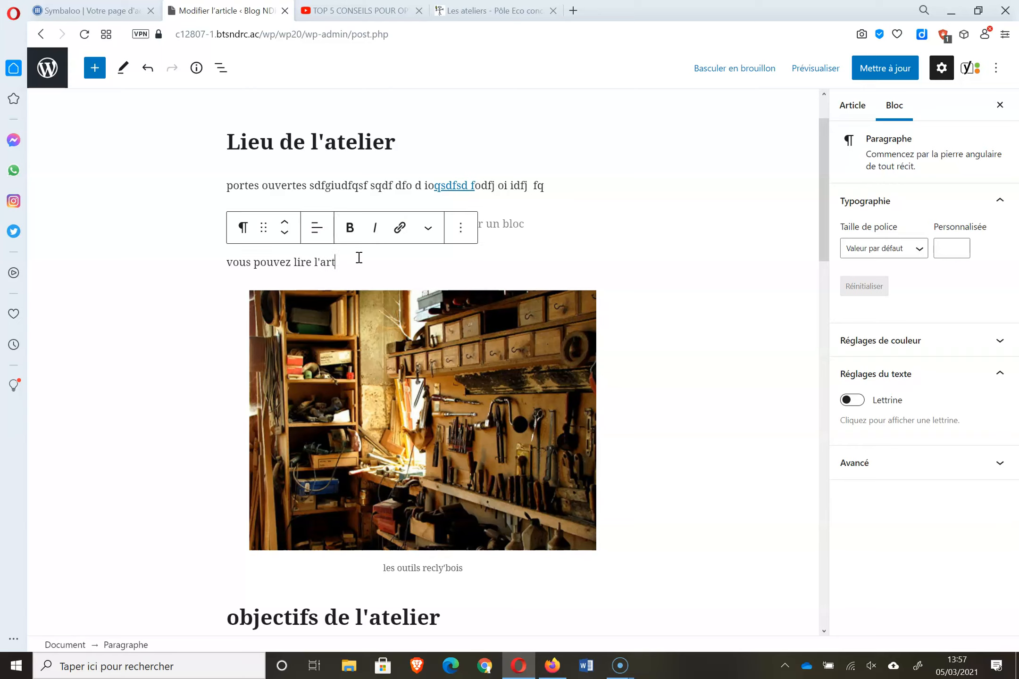
text(icle sur le meuble de noel)
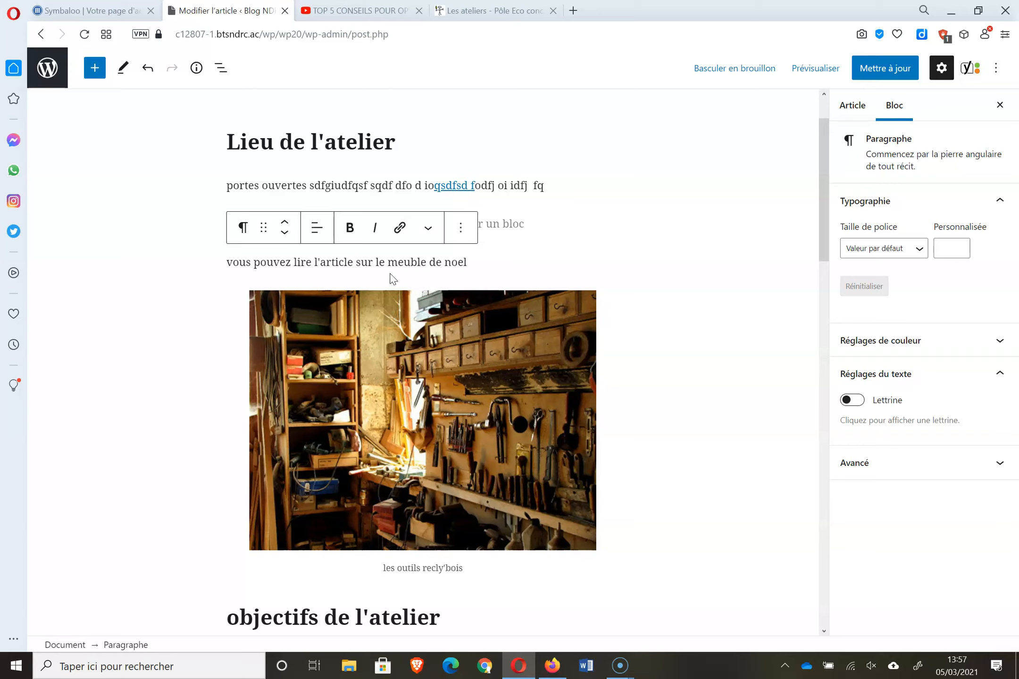
- Link 'le meuble de noel' to the Noël article's address in a new tab, and save
drag(373, 261, 479, 262)
click(400, 229)
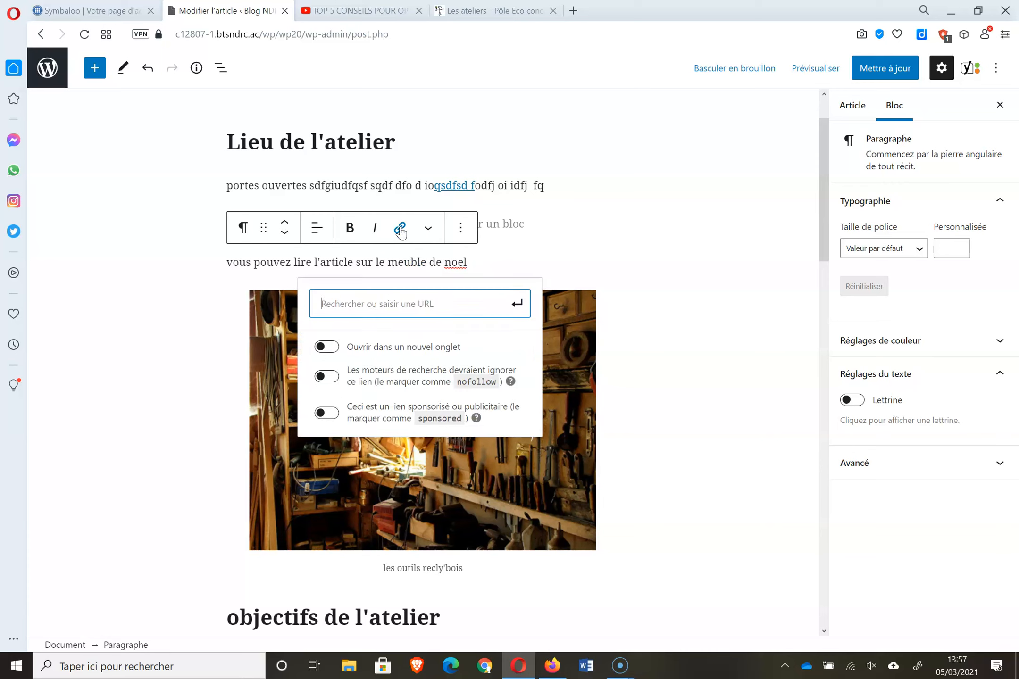
key(ctrl+v)
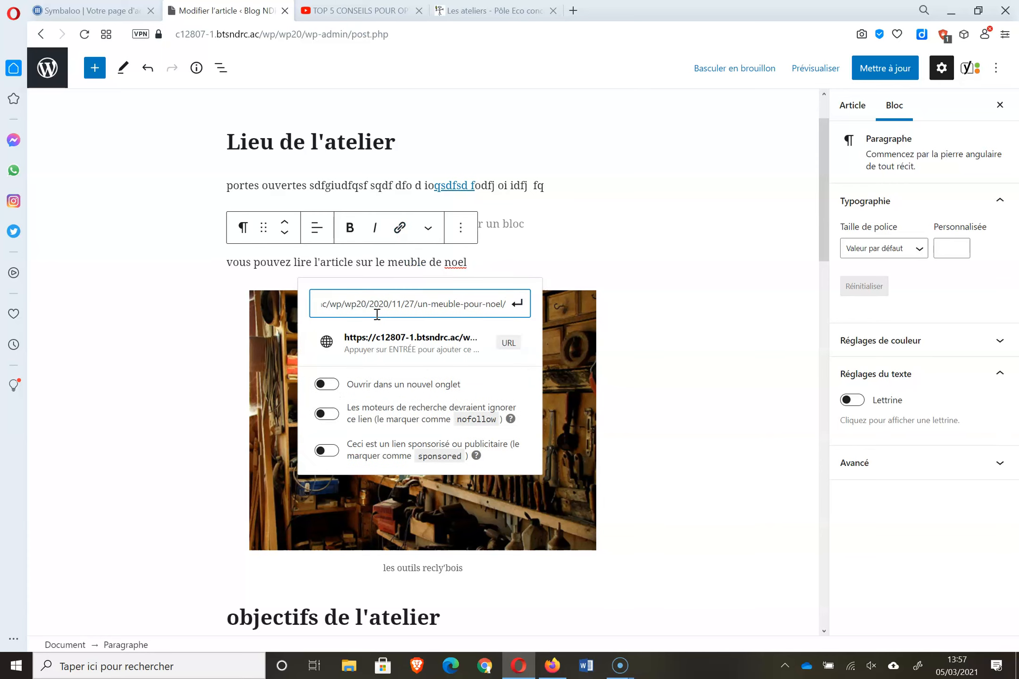
click(401, 384)
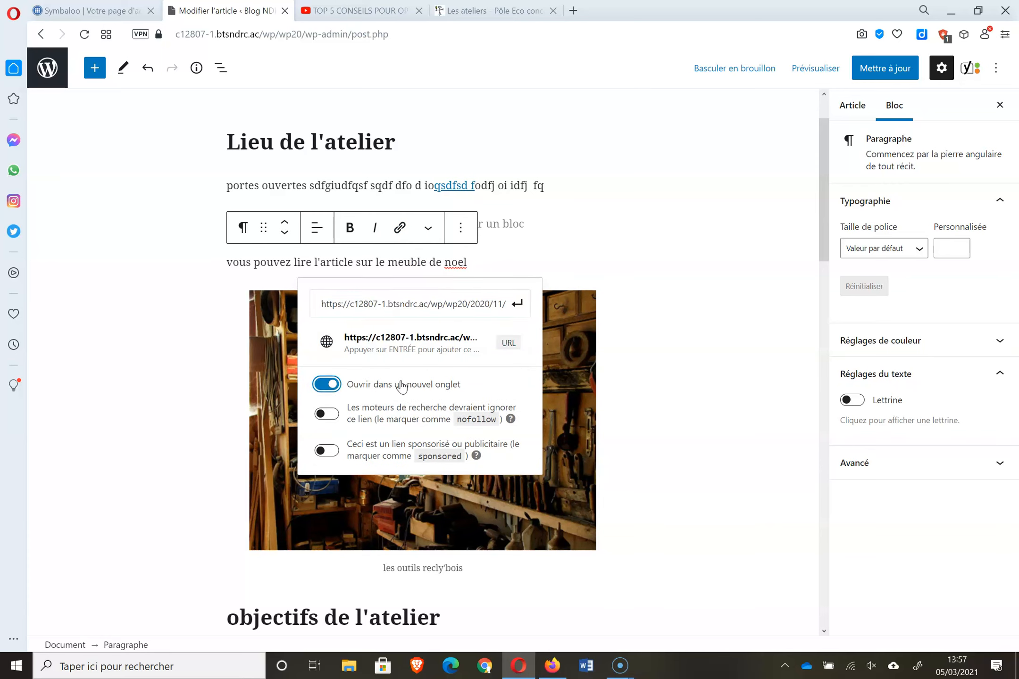
click(517, 304)
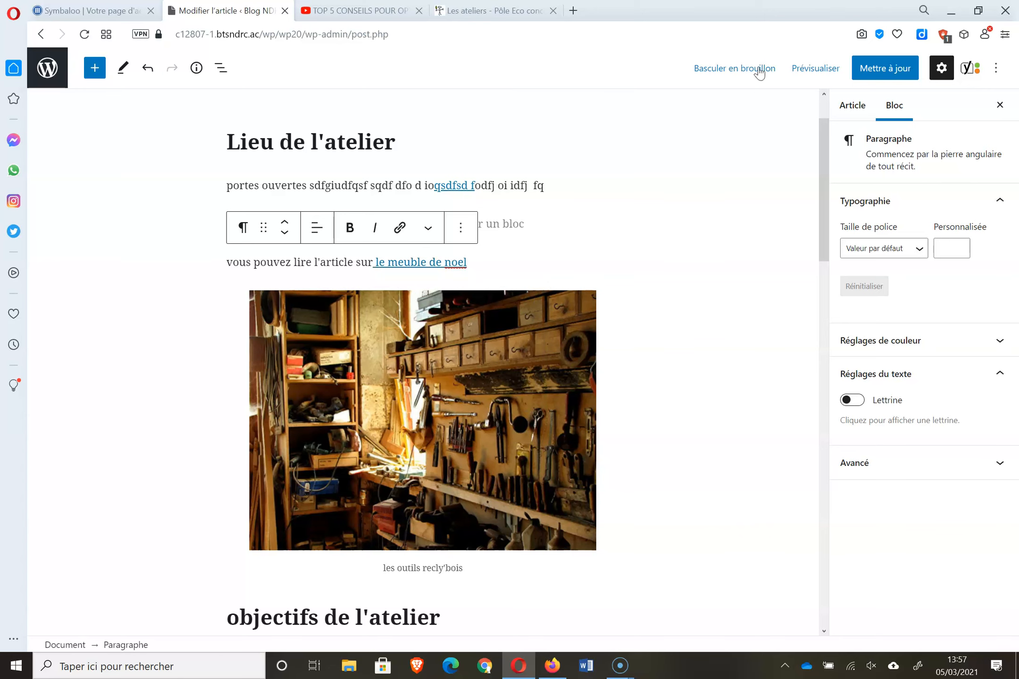
click(885, 68)
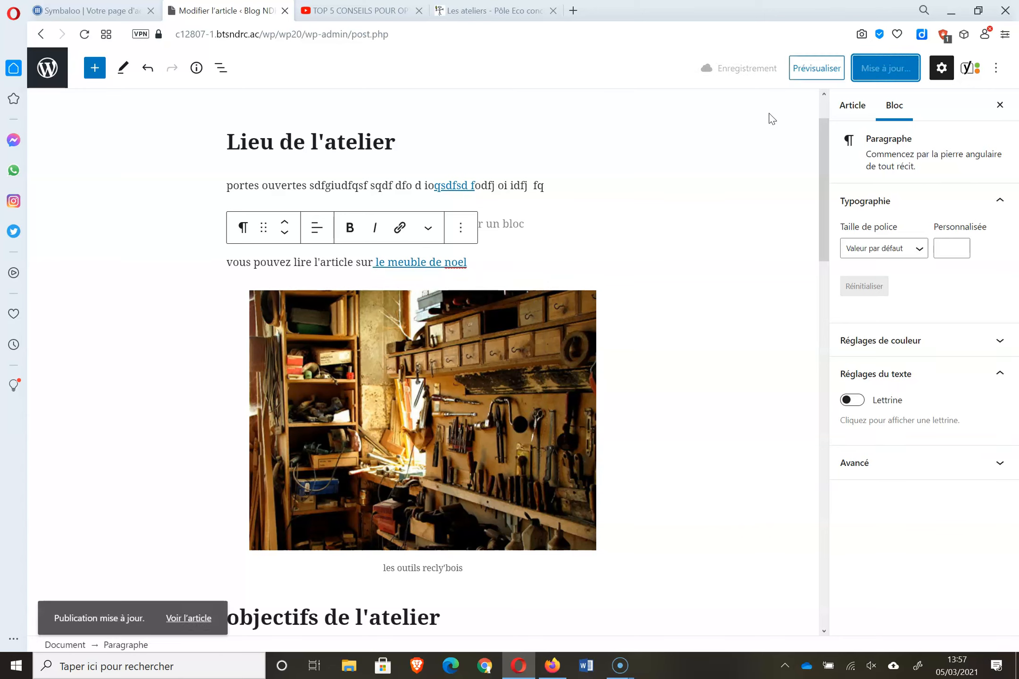
click(816, 68)
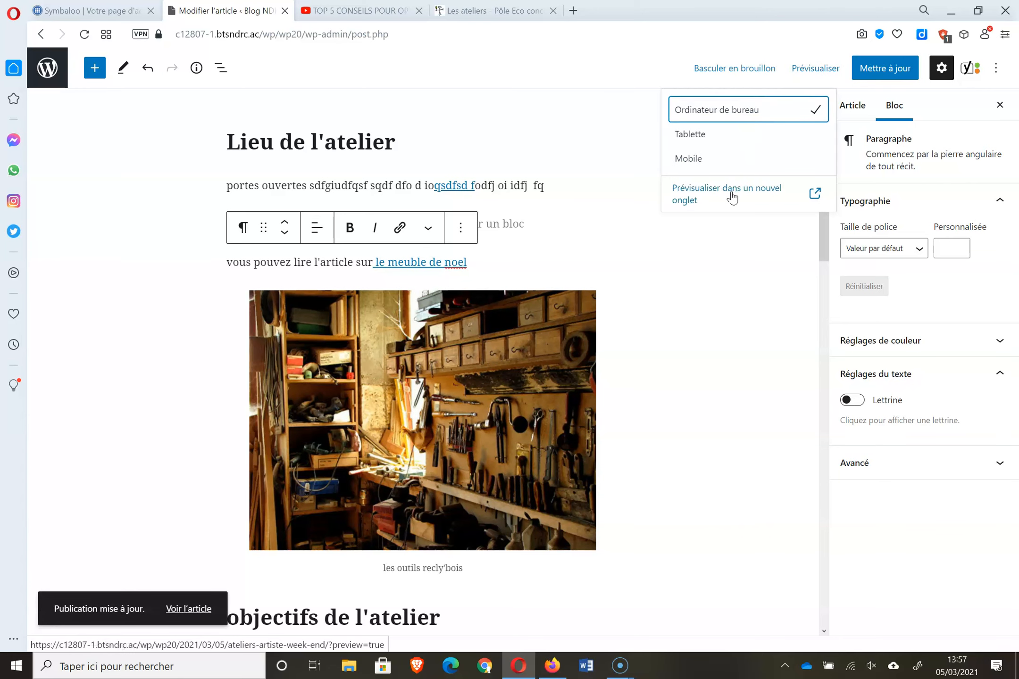
- Preview the article in a new tab and follow the 'le meuble de noel' link
click(732, 198)
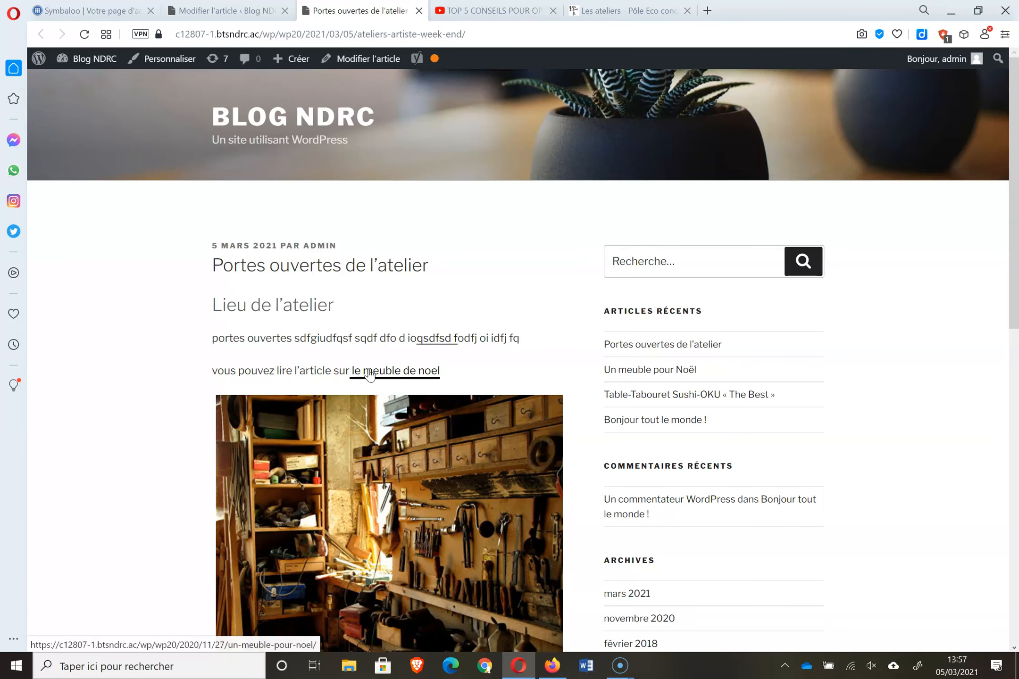
click(412, 373)
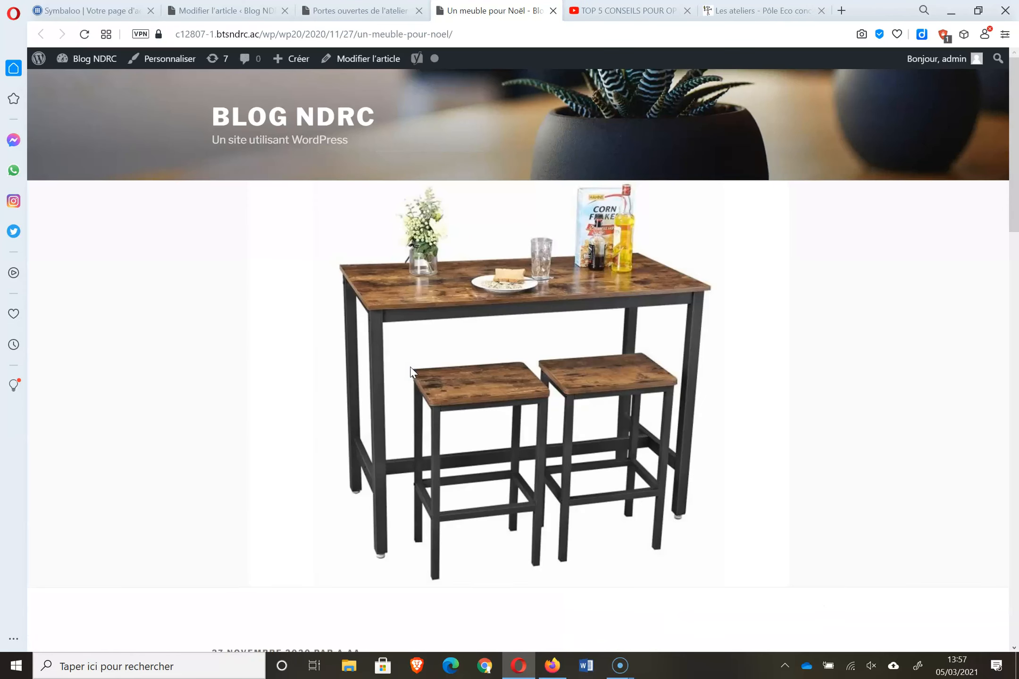
drag(1014, 174, 1018, 219)
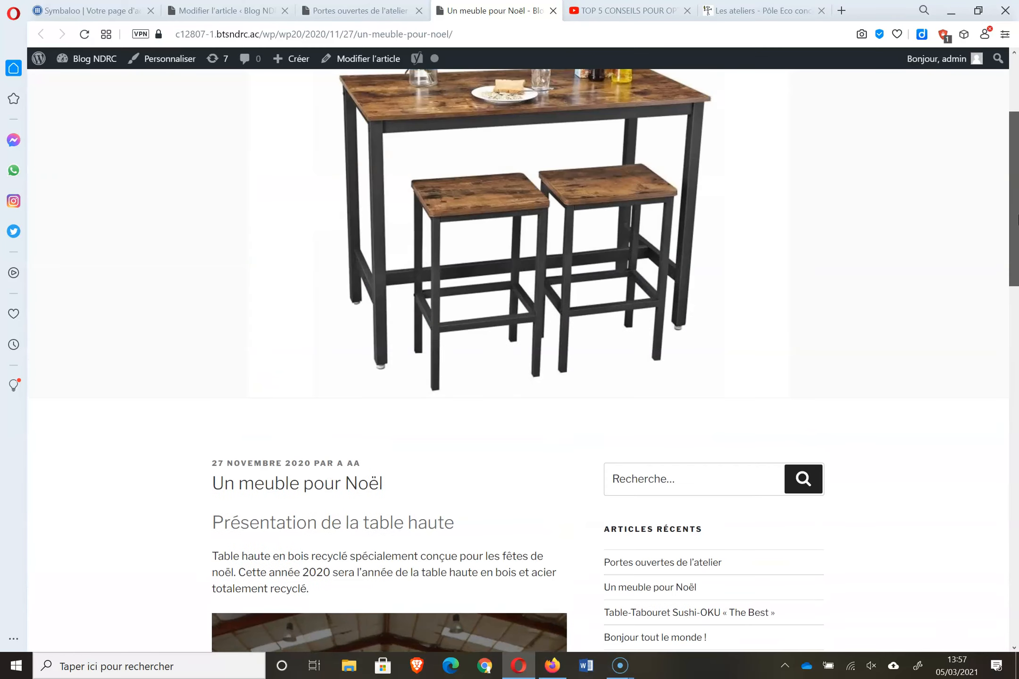
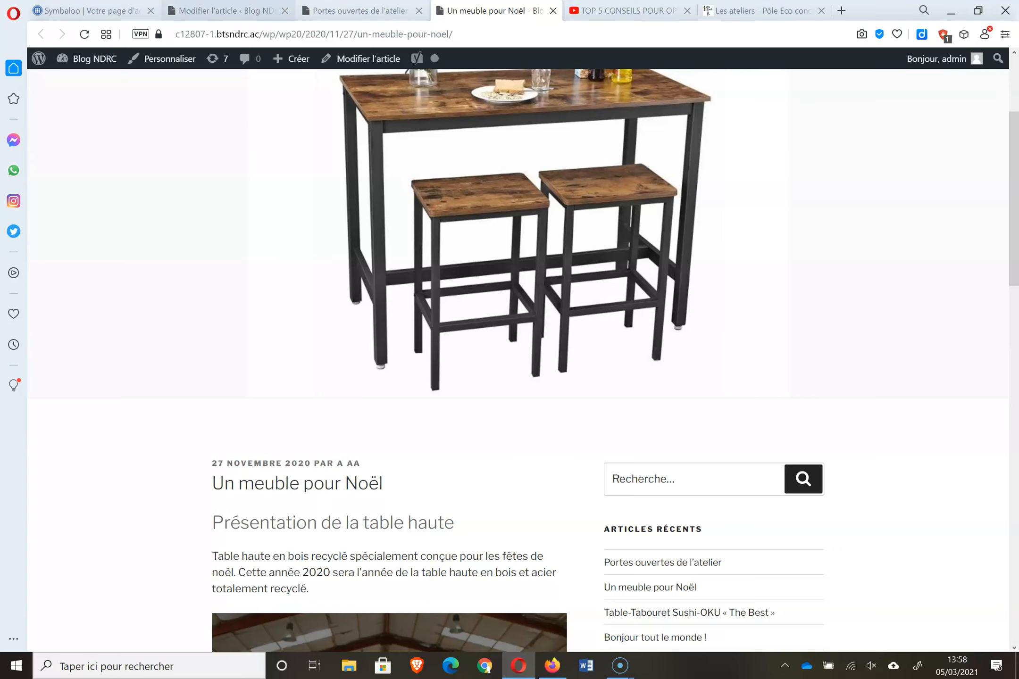
- Exit the article editor and open the Comptes > Tous les comptes user list
click(223, 10)
click(46, 86)
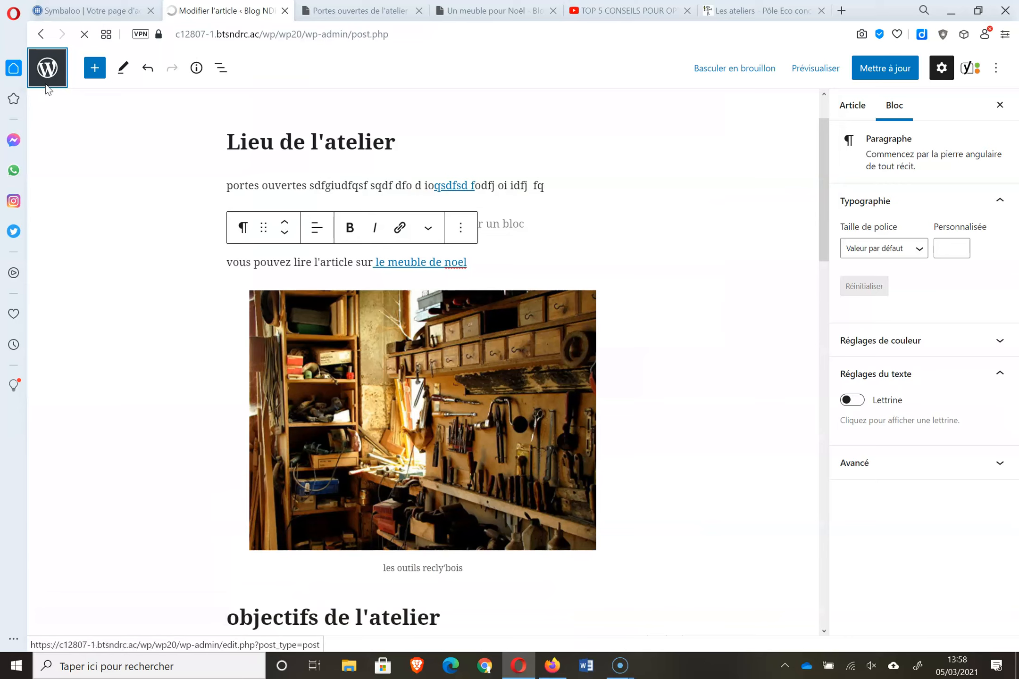
mouse_move(84, 372)
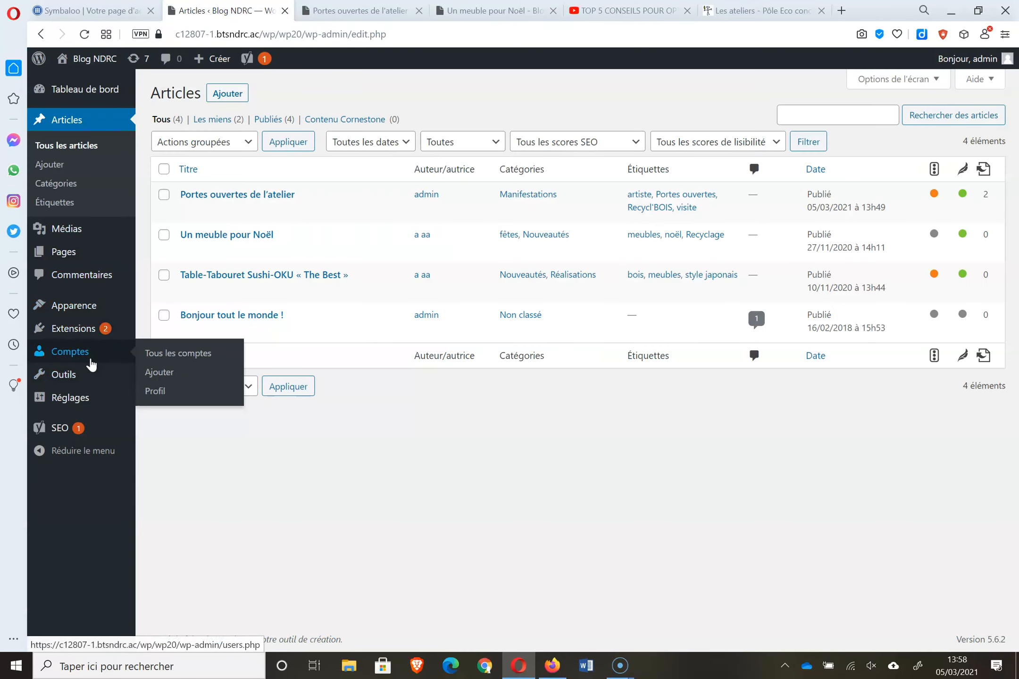
click(172, 360)
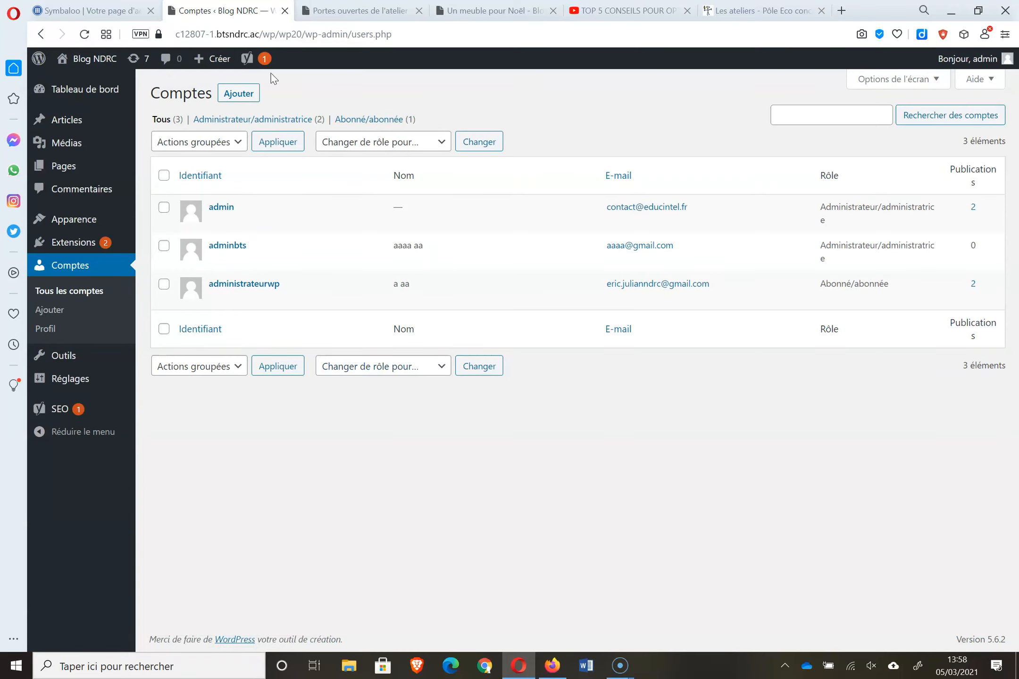
- Start a new account, replacing the prefilled username and using a saved e-mail address
click(226, 92)
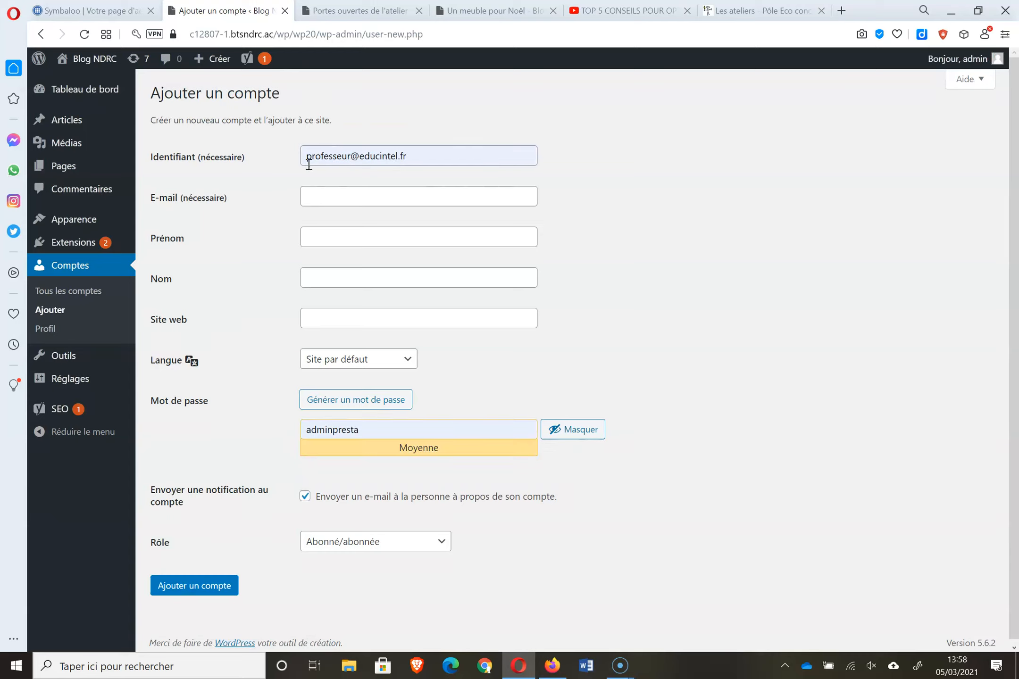
drag(432, 150, 275, 158)
text(adminstag)
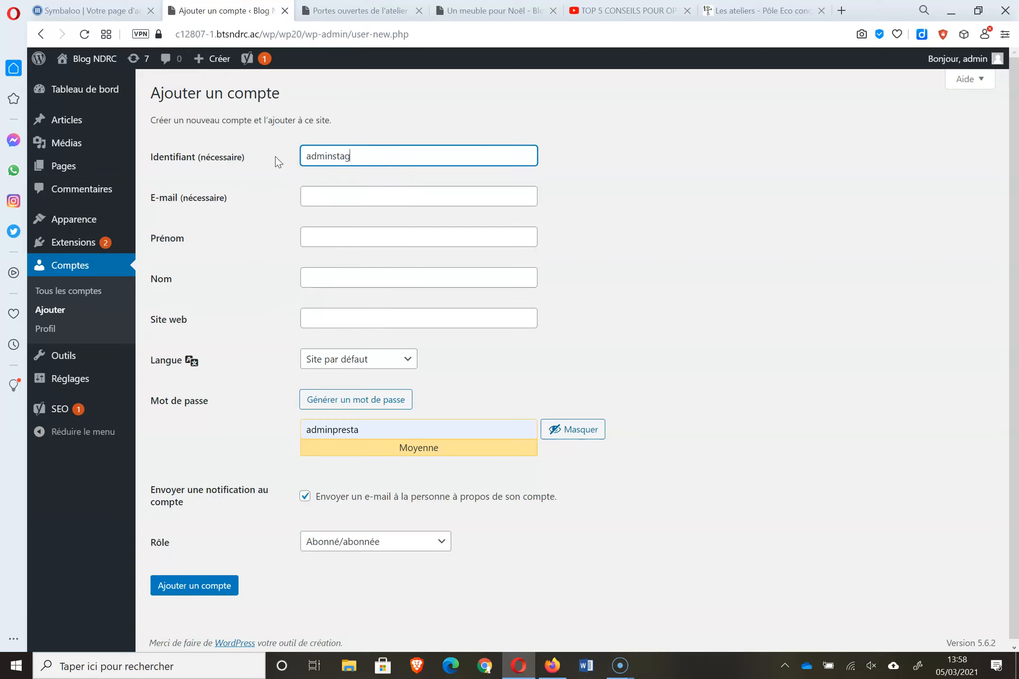
text(iaire)
click(338, 188)
click(349, 226)
- Enter the user's first and last name and replace the suggested password with a custom one
click(341, 239)
text(alain)
key(BackSpace)
key(BackSpace)
key(BackSpace)
key(BackSpace)
key(BackSpace)
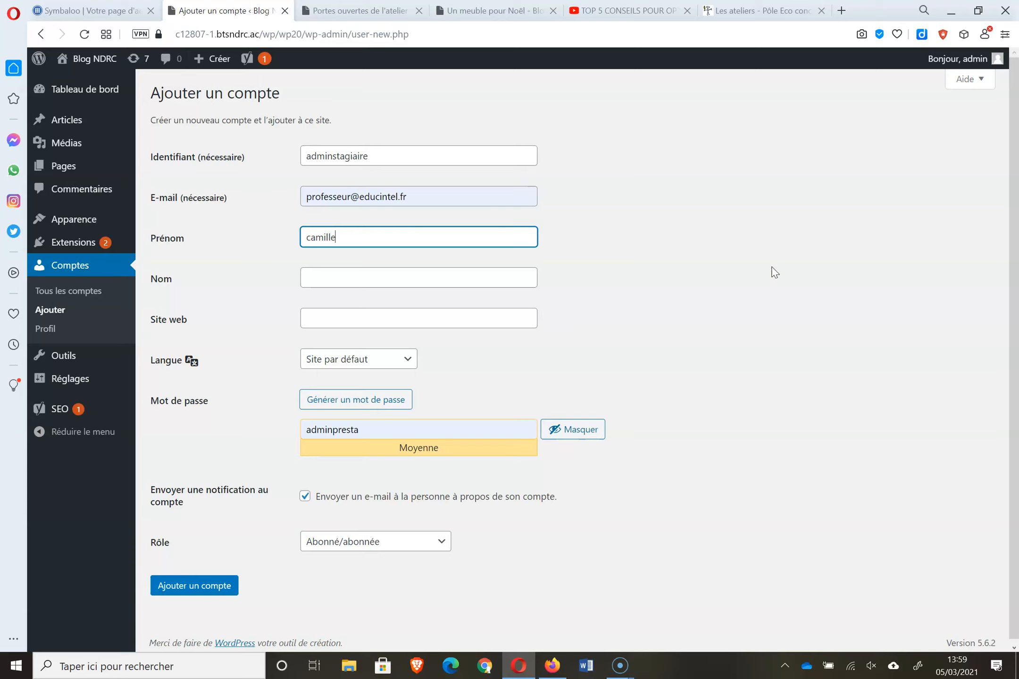
click(525, 282)
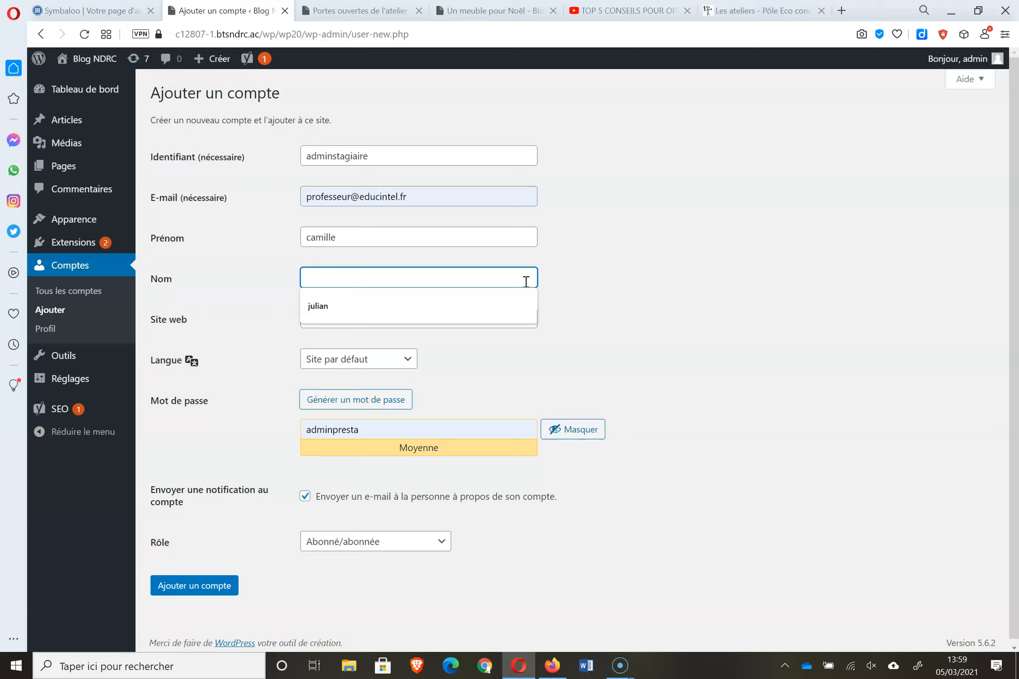
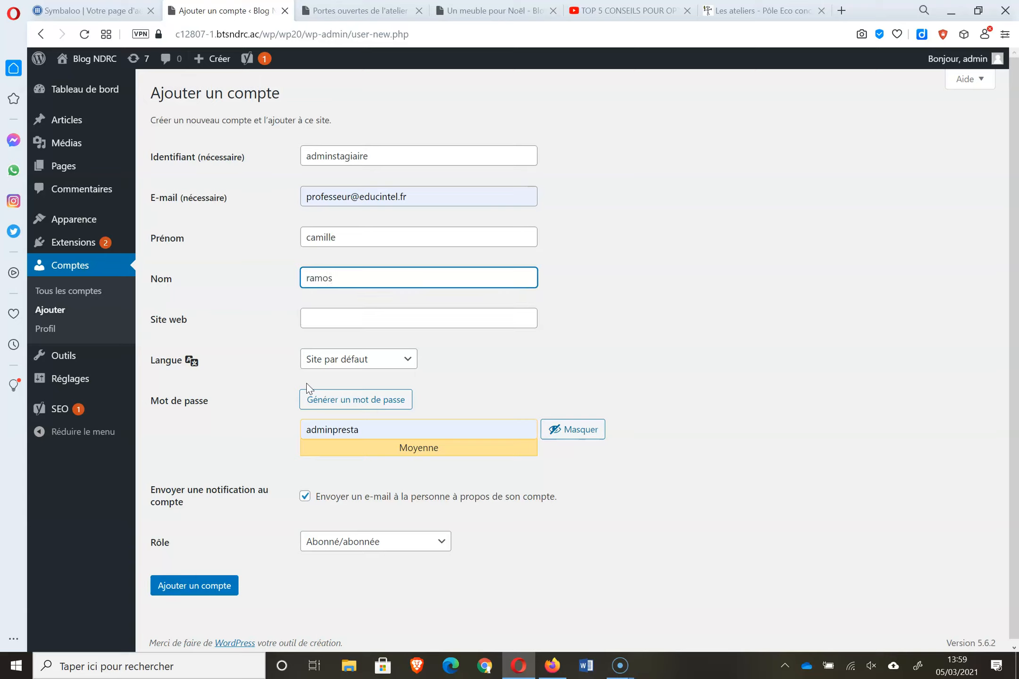
click(431, 431)
key(BackSpace)
key(BackSpace)
key(BackSpace)
key(BackSpace)
key(BackSpace)
key(BackSpace)
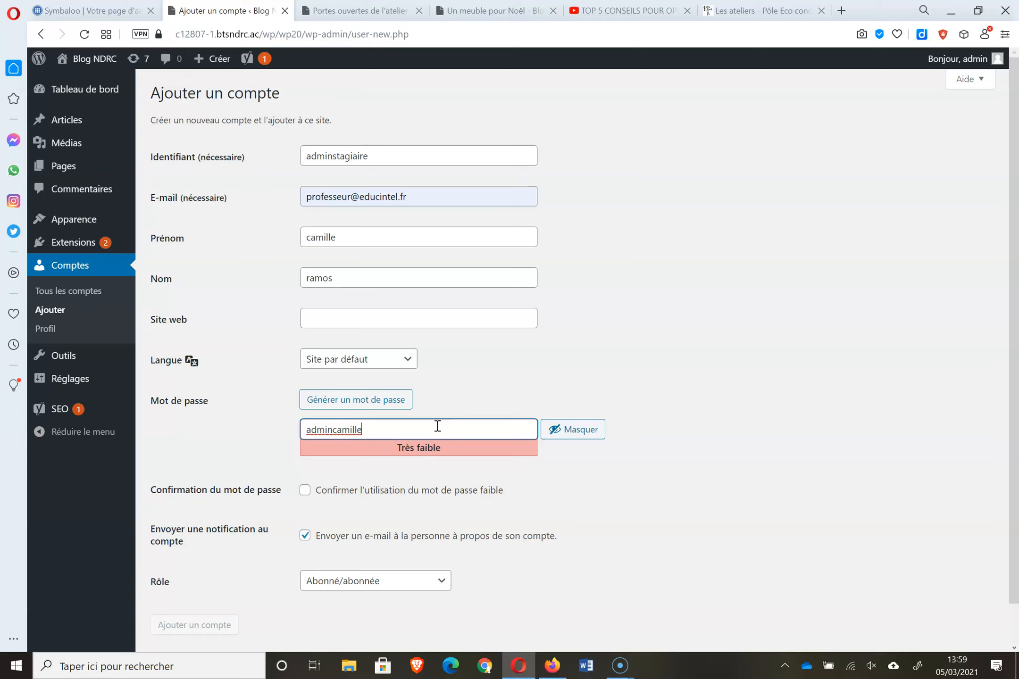
- Pick Administrateur/administratrice in the Rôle list, then change it to Auteur/autrice
click(409, 580)
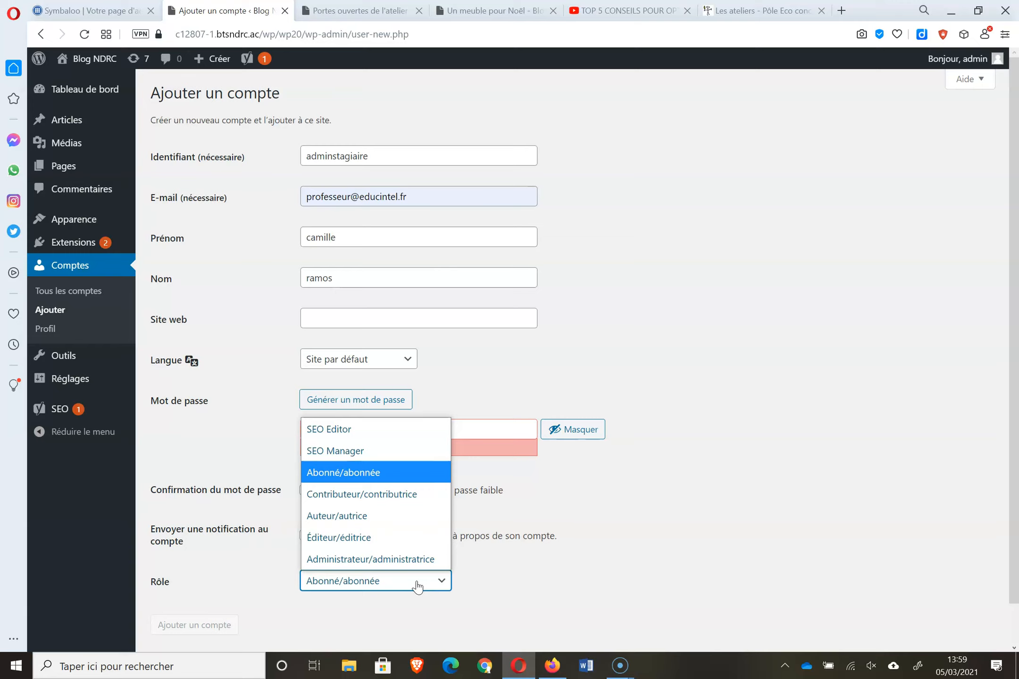
click(403, 565)
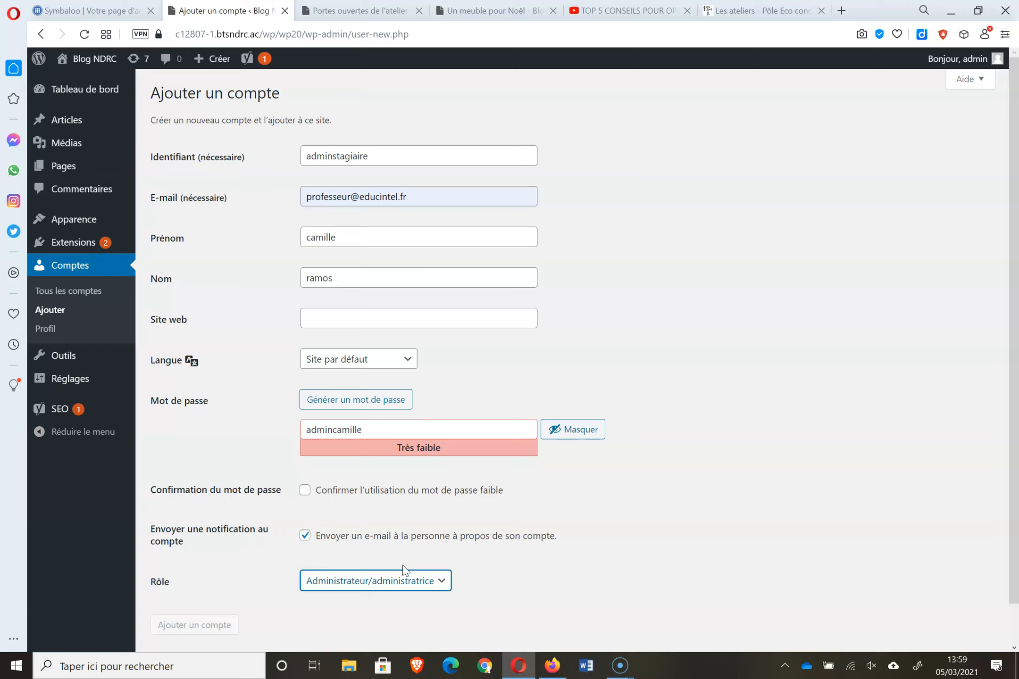
click(418, 585)
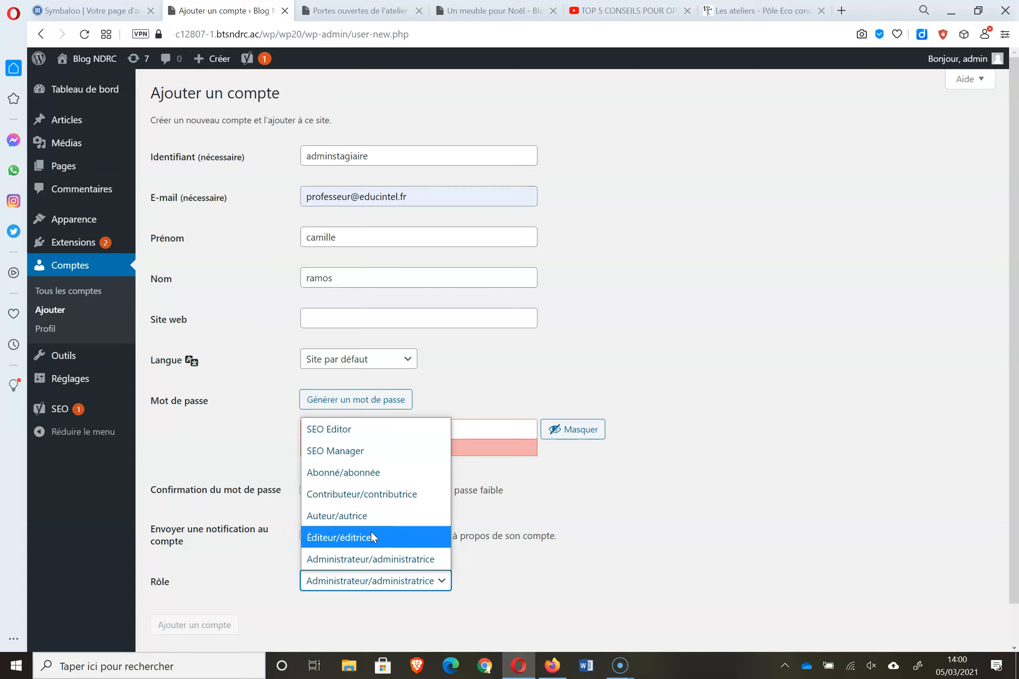
click(351, 511)
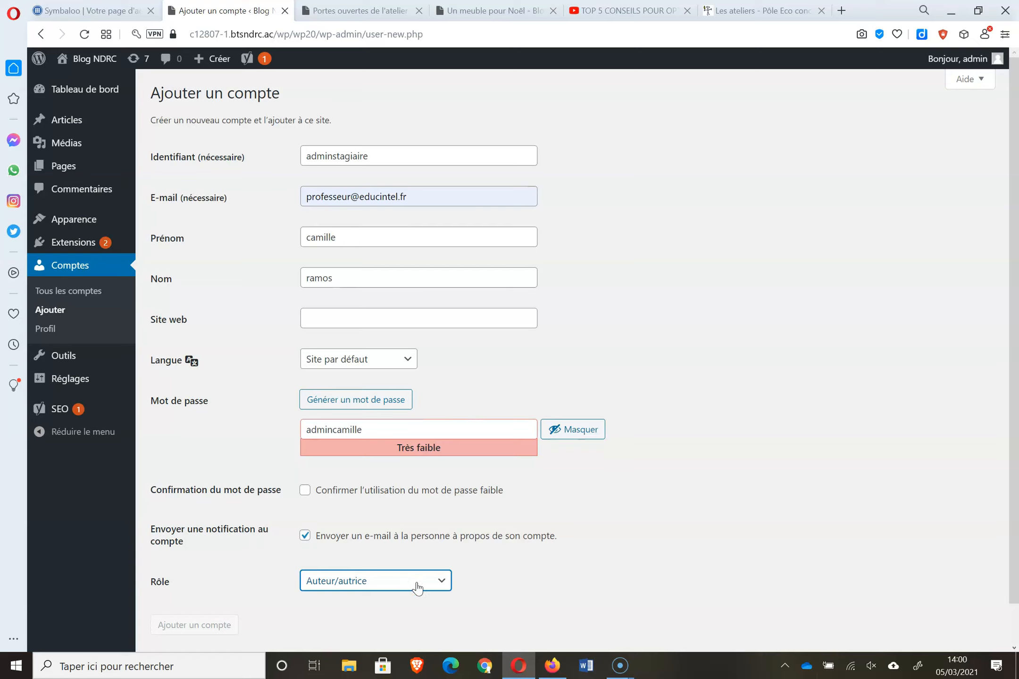
- Change the role to Contributeur/contributrice and go to the Apparence themes page
click(433, 585)
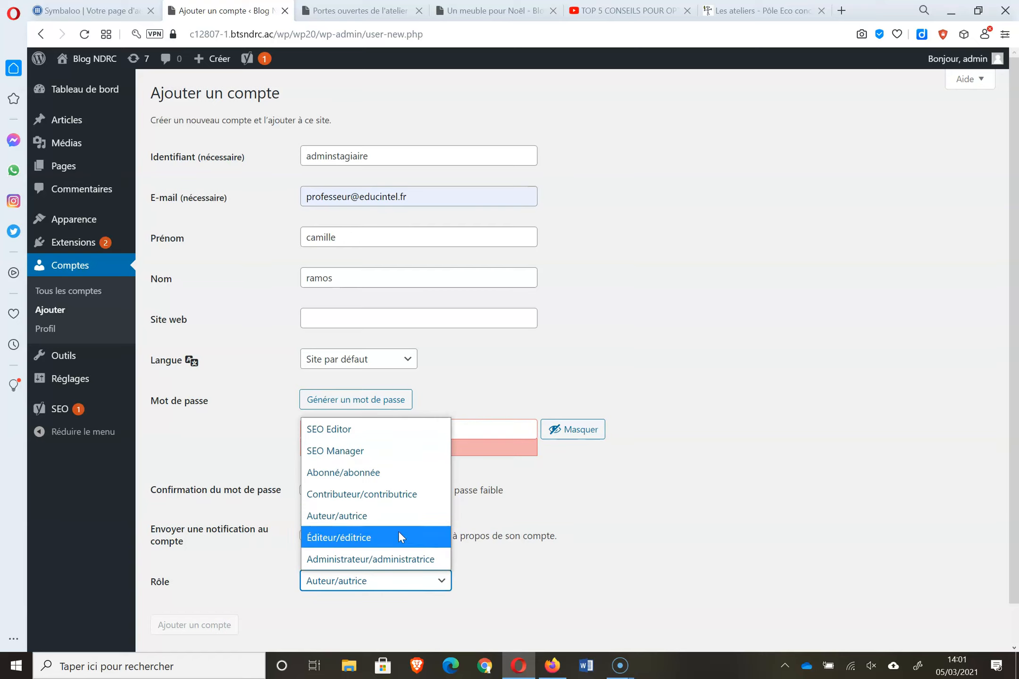
click(383, 494)
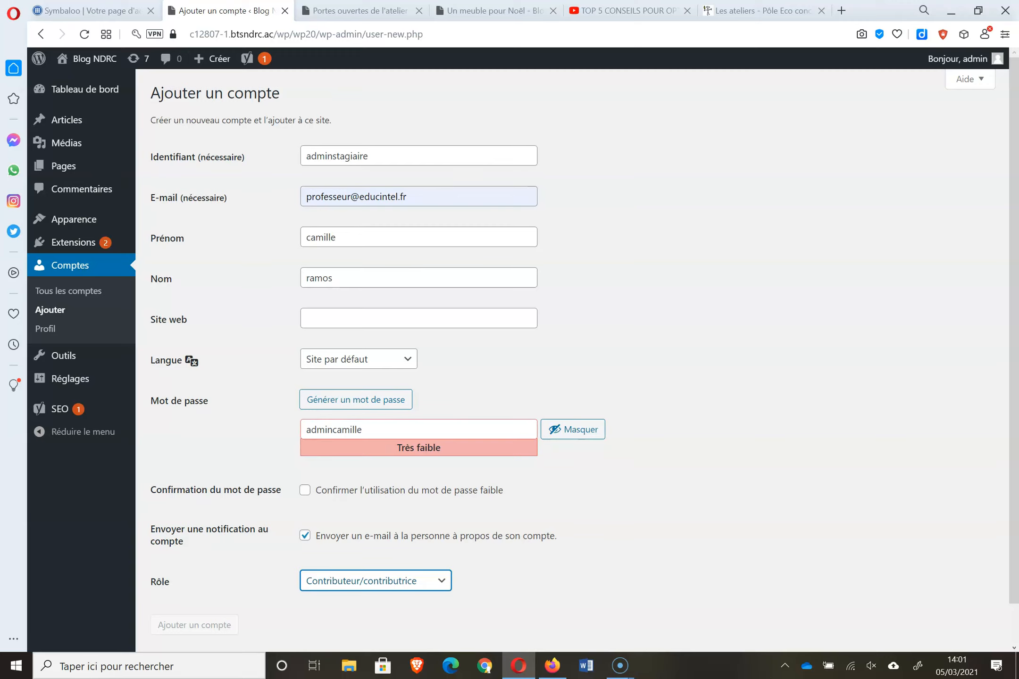
click(103, 222)
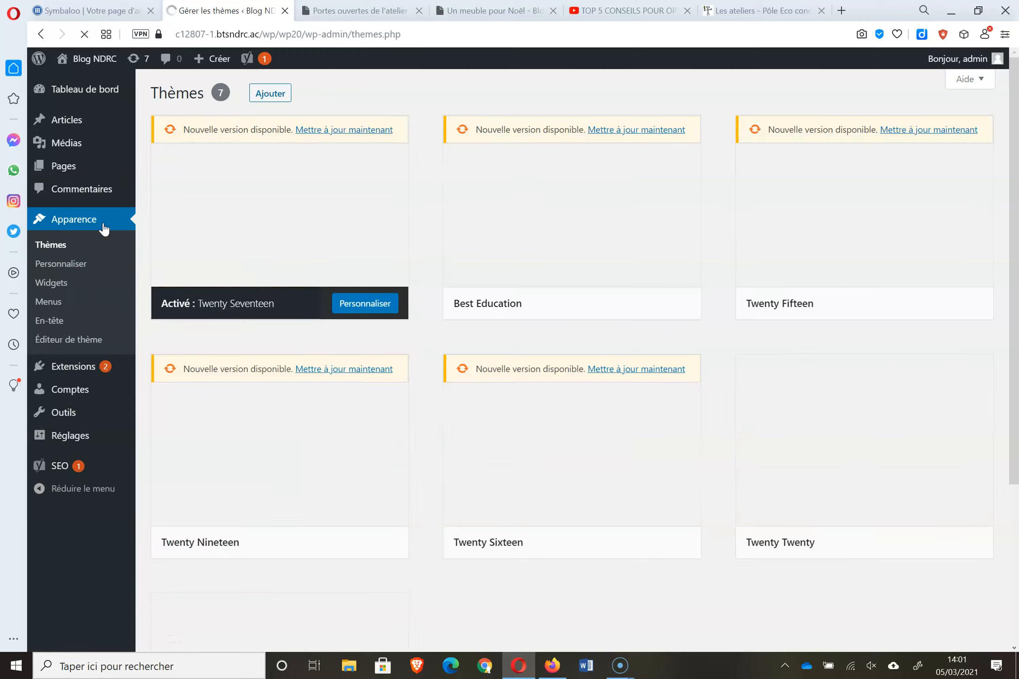
- Assign the social links menu to both the social links and Menu supérieur locations and save
click(60, 302)
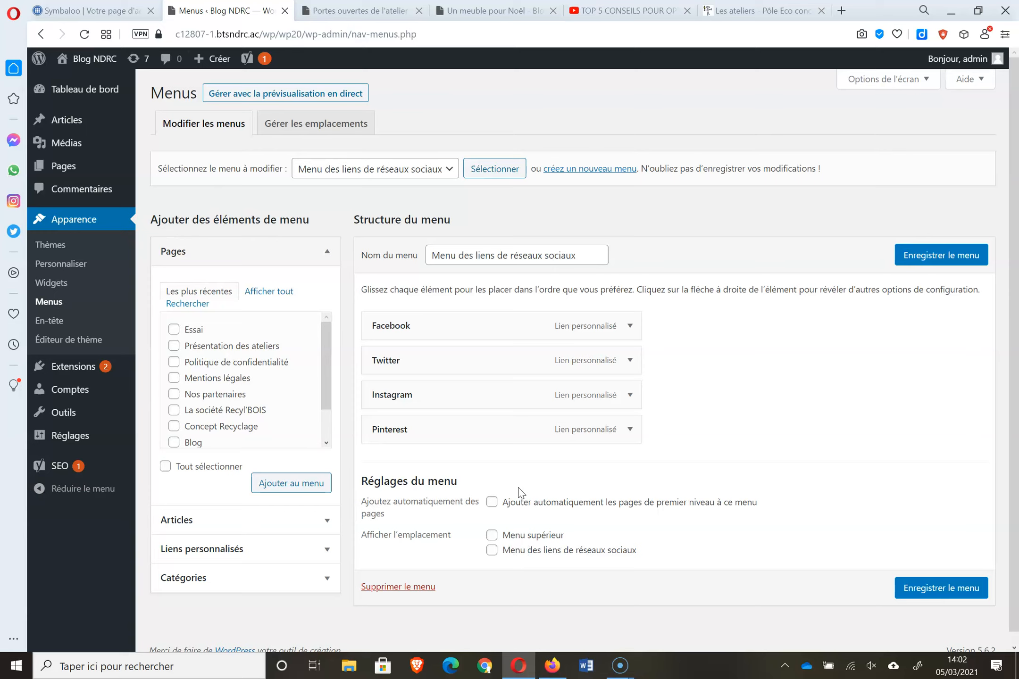
click(492, 550)
click(492, 535)
click(932, 591)
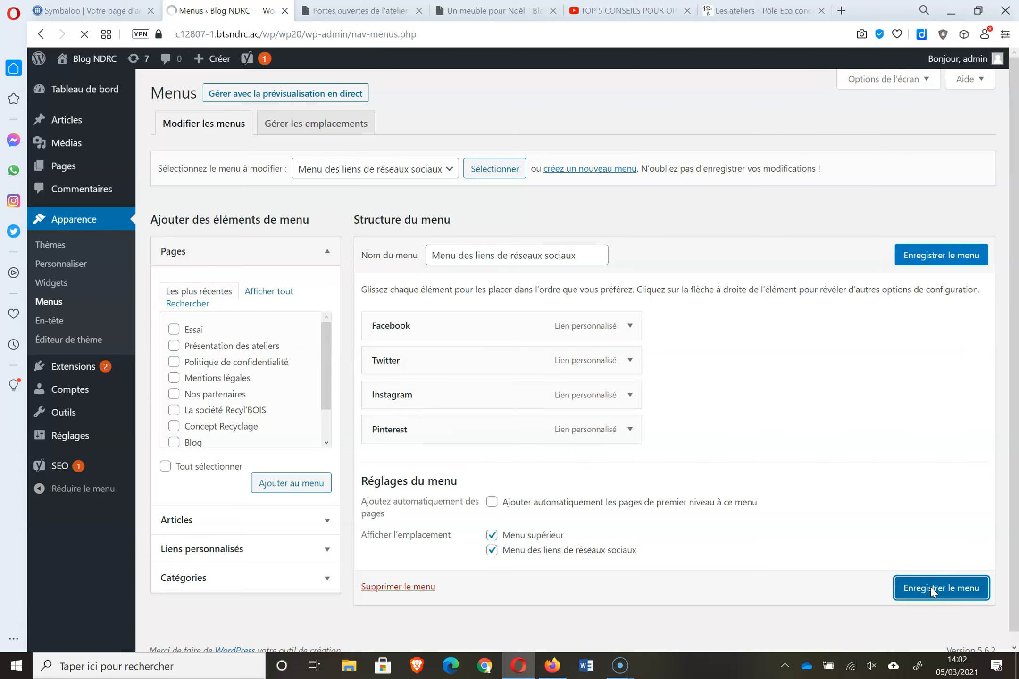
- Reload the blog post to check the new menu, then return to the menus page
click(391, 14)
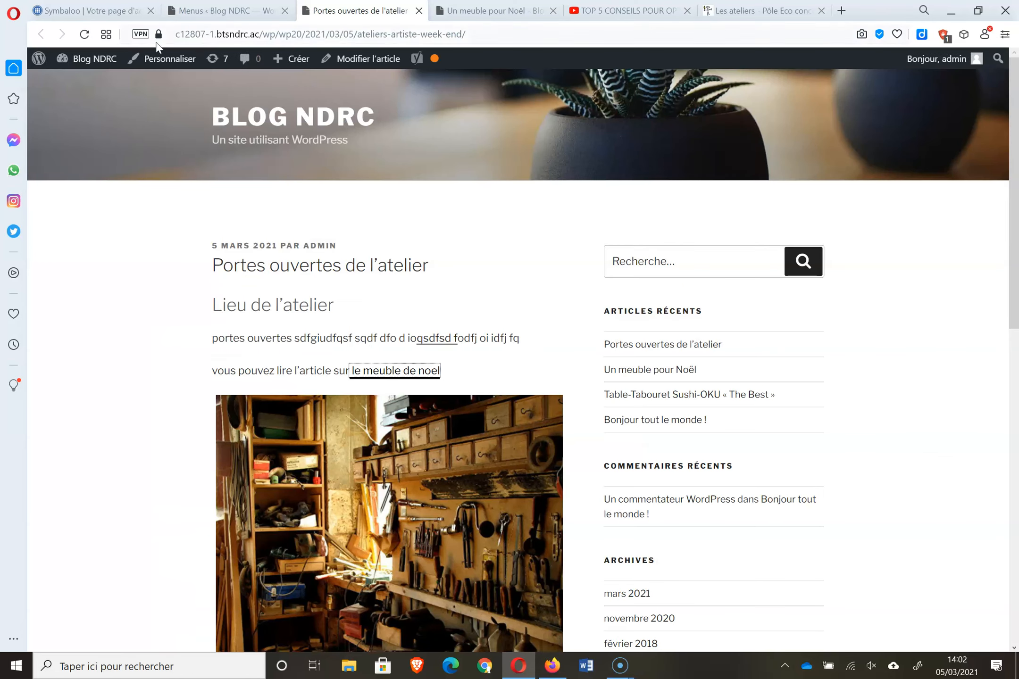
click(80, 41)
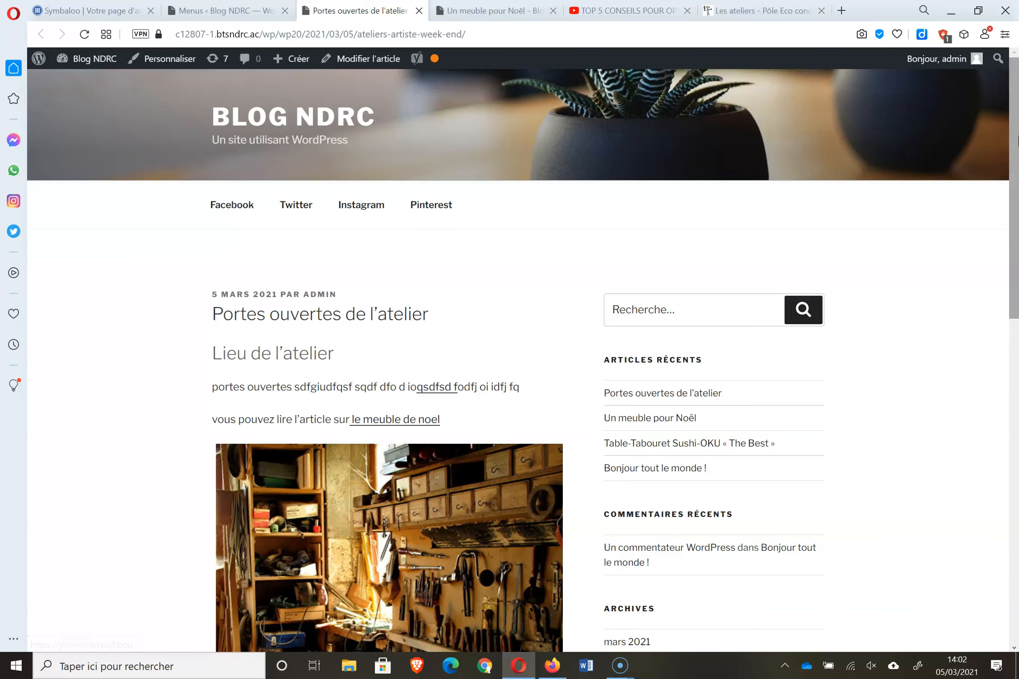
drag(1015, 151, 1017, 582)
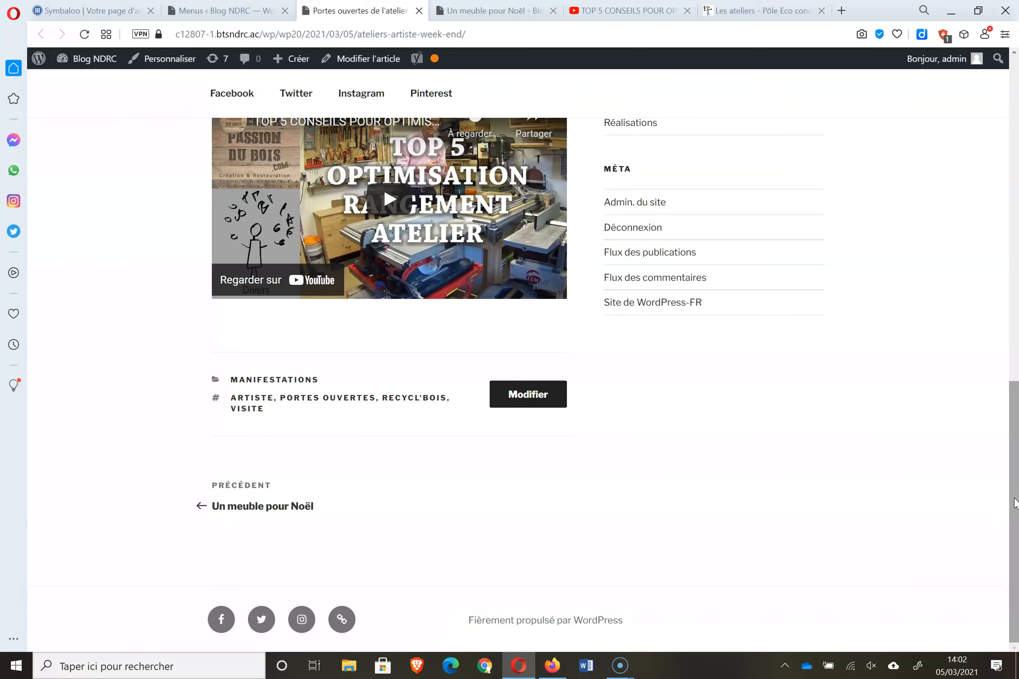
click(261, 11)
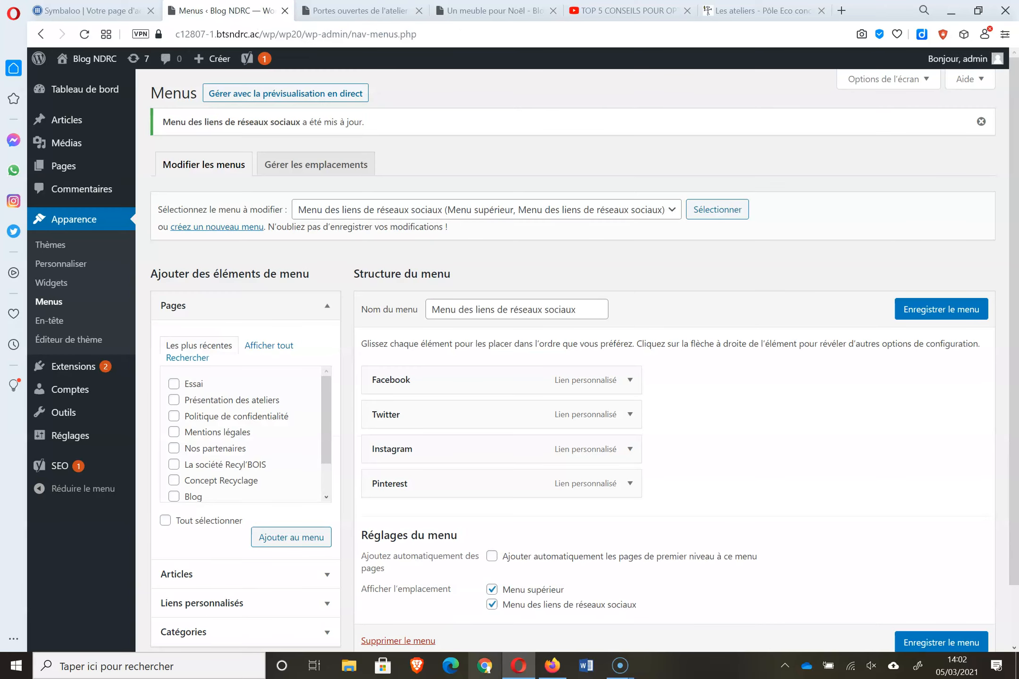
- Take the top menu location off the social menu and give it to menu supérieur, saving both
click(540, 589)
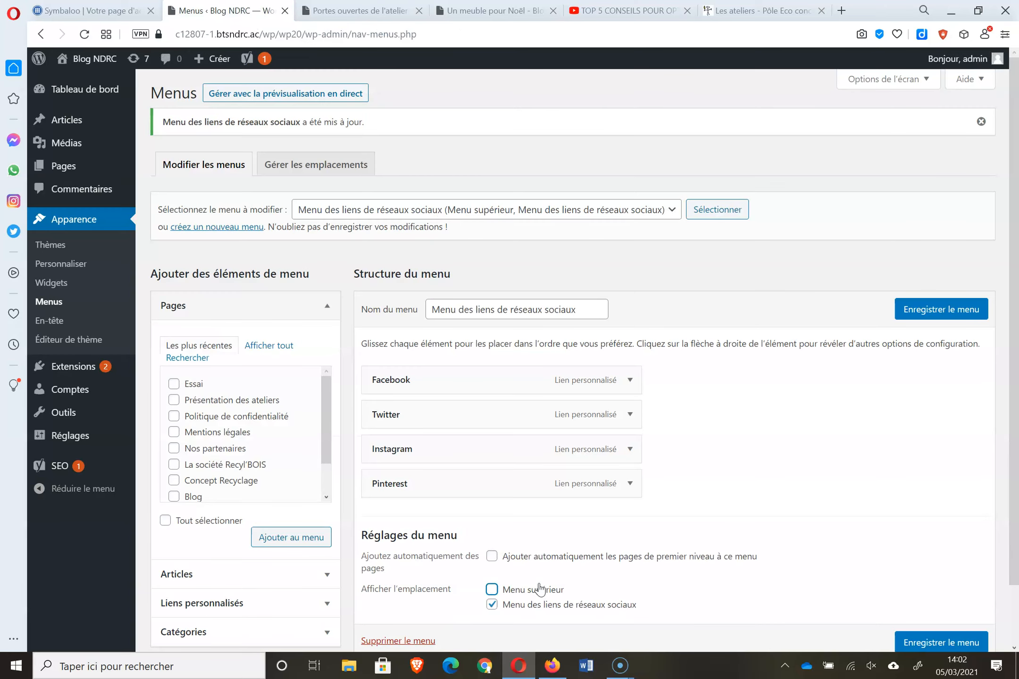
click(962, 650)
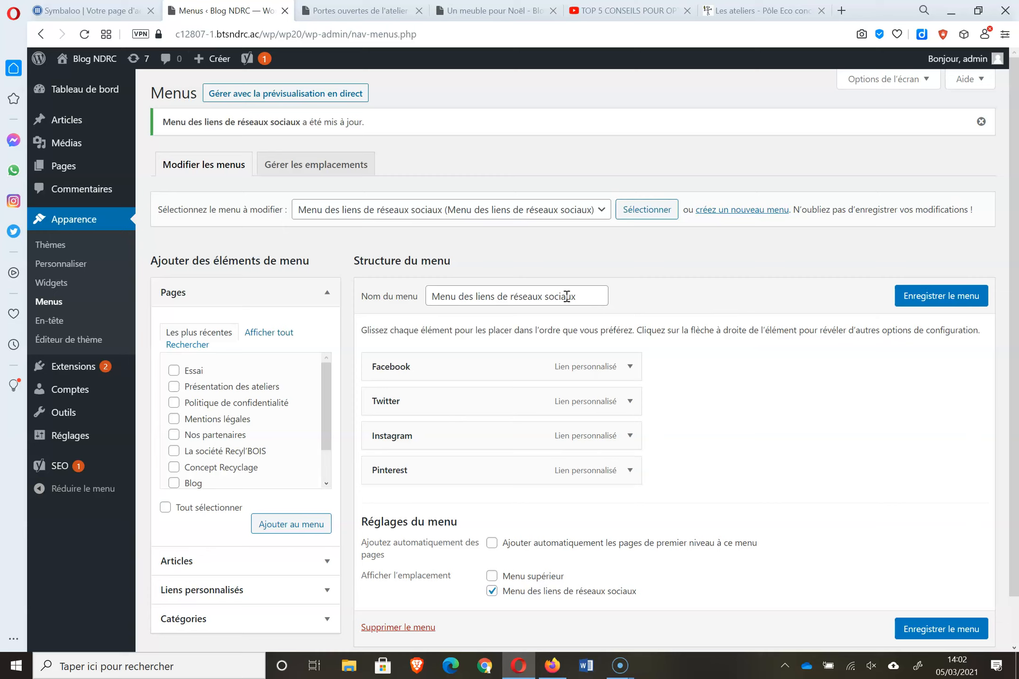
click(603, 214)
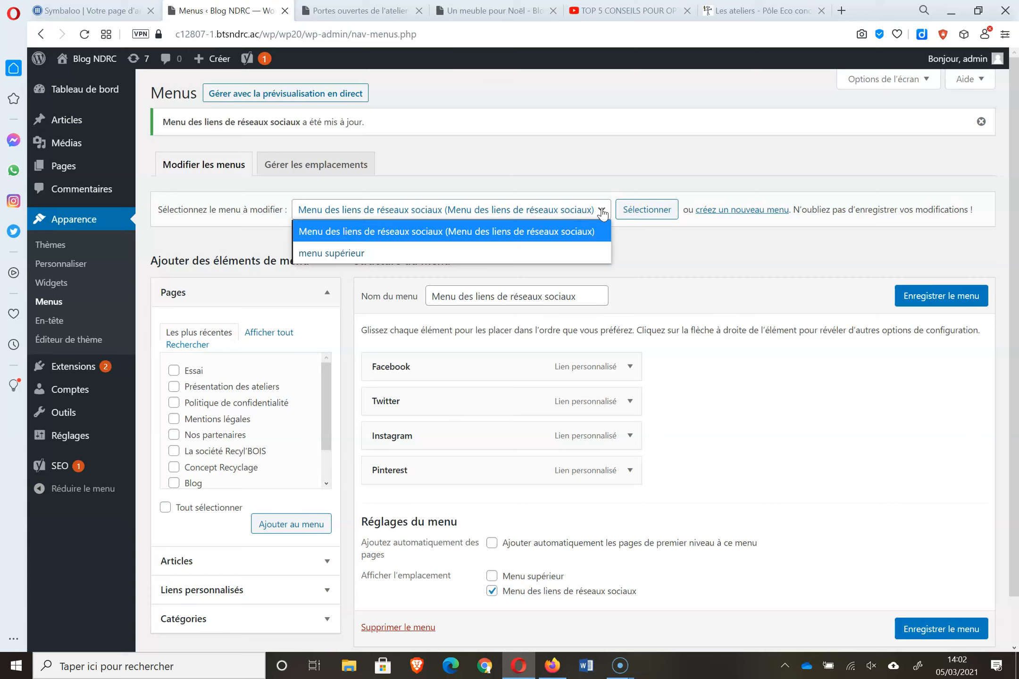
click(552, 253)
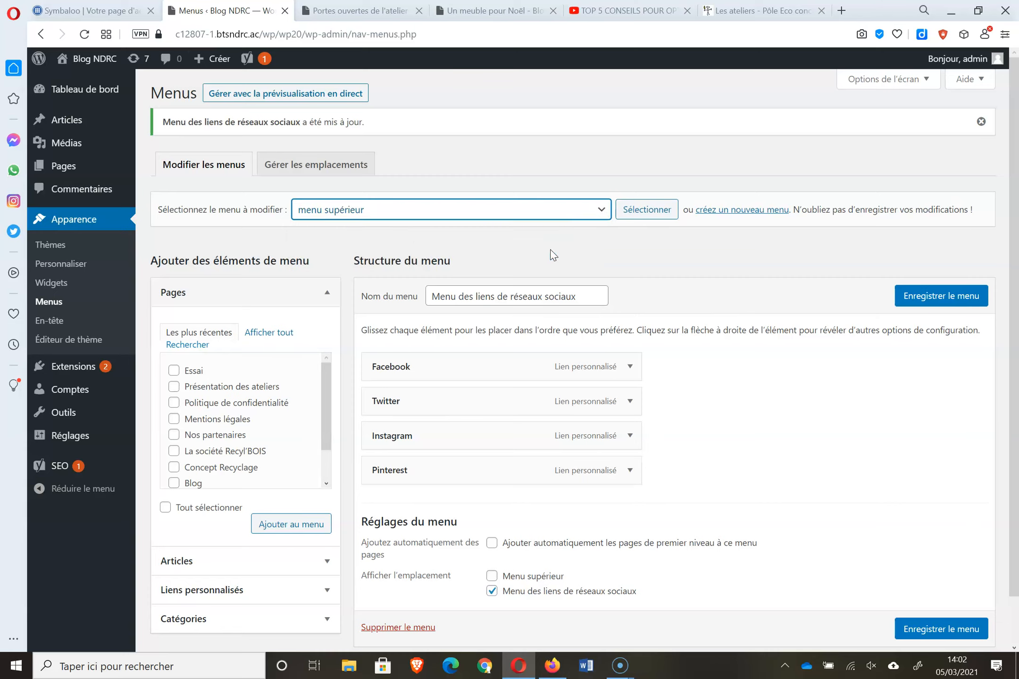
click(657, 218)
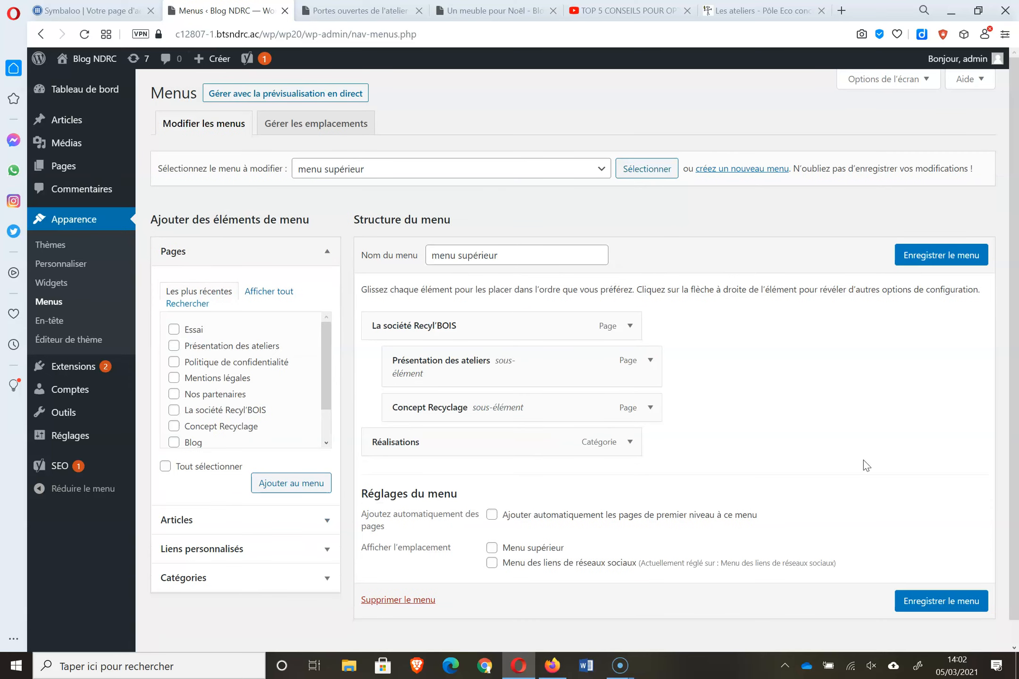
click(511, 547)
click(923, 608)
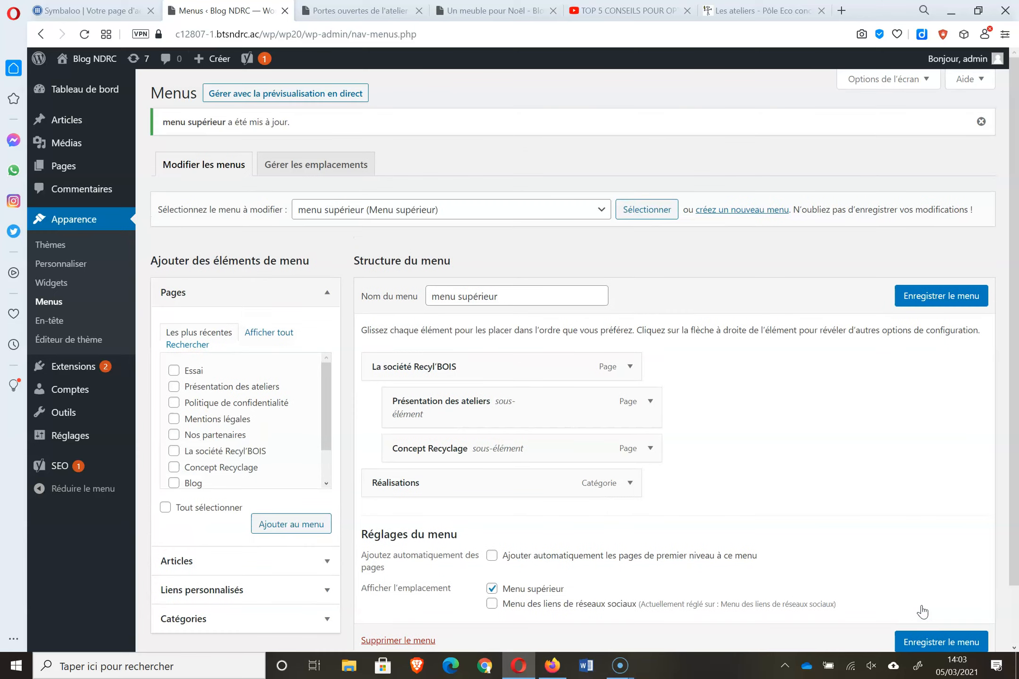
- Reload the blog post to check the header menu, then return to the menu editor
key(ctrl+Tab)
click(84, 34)
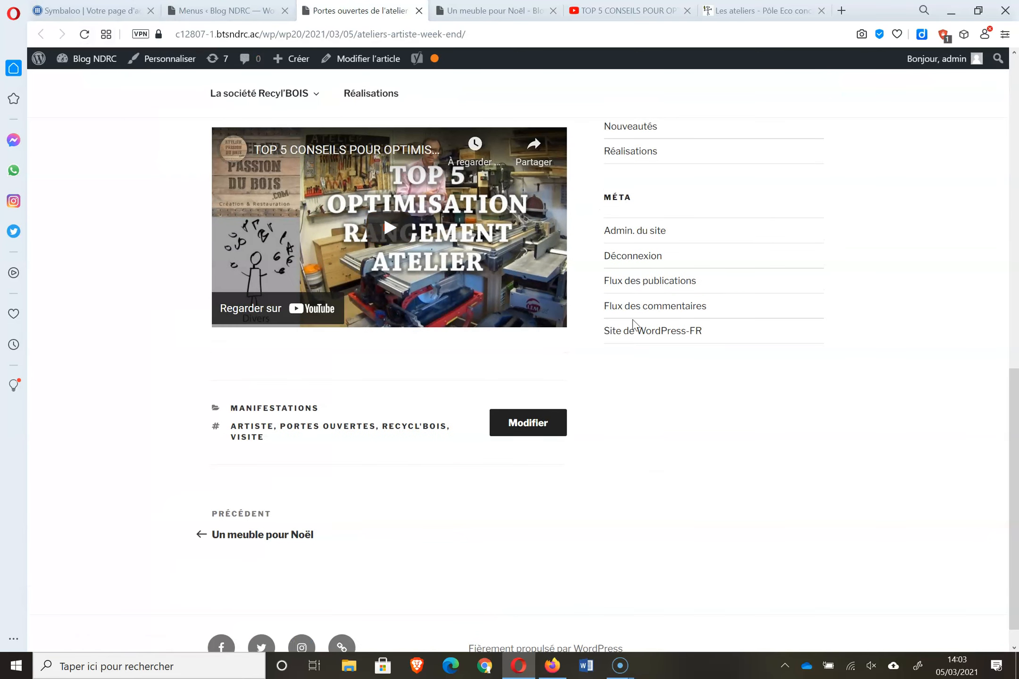
drag(1014, 434, 1018, 127)
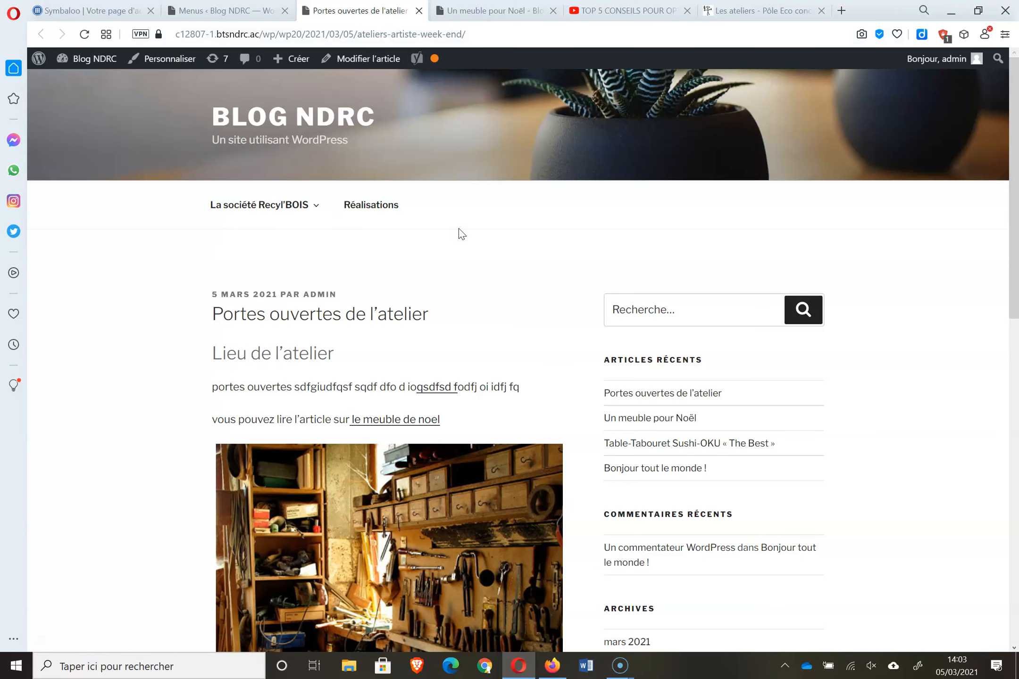
click(226, 11)
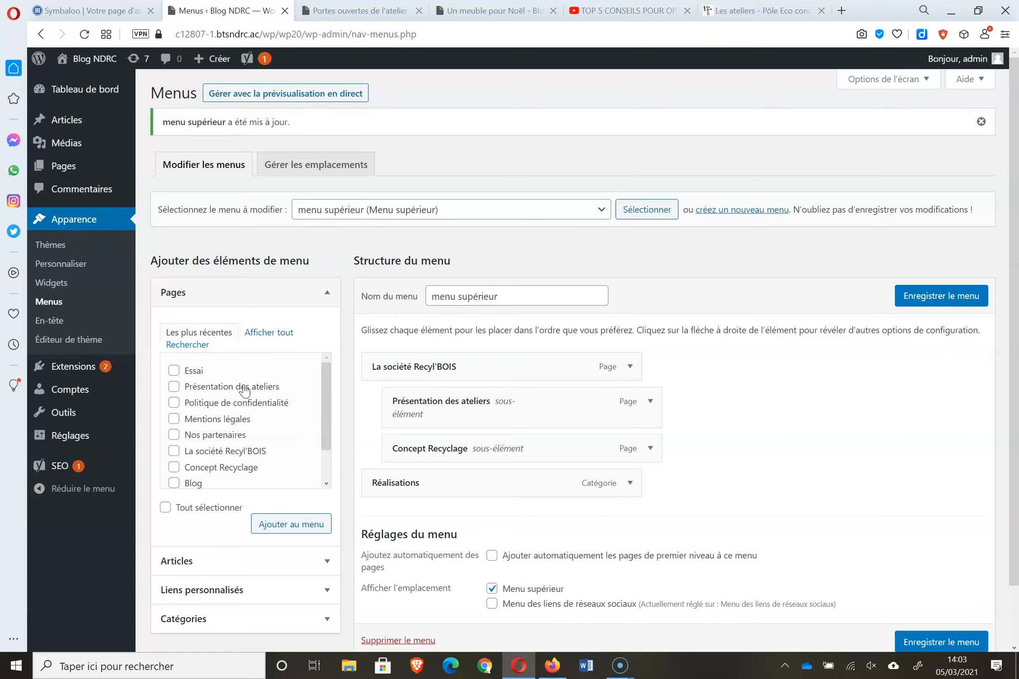
- Load the social links menu and delete it
scroll(1014, 321, down, 2)
scroll(1016, 312, up, 2)
click(605, 211)
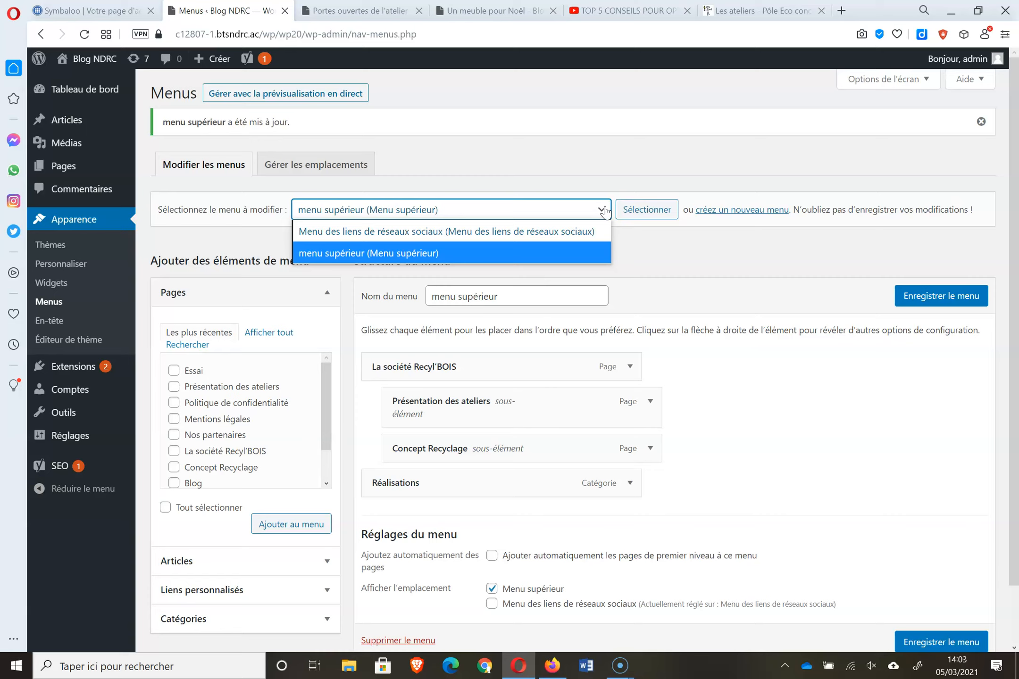
click(531, 231)
click(647, 210)
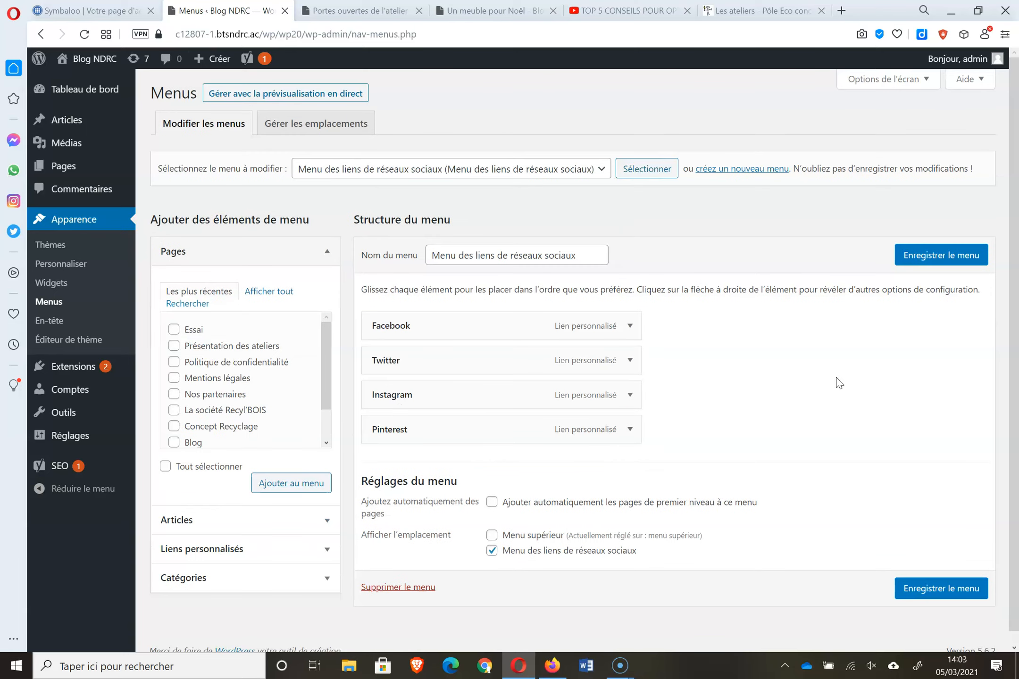
click(398, 587)
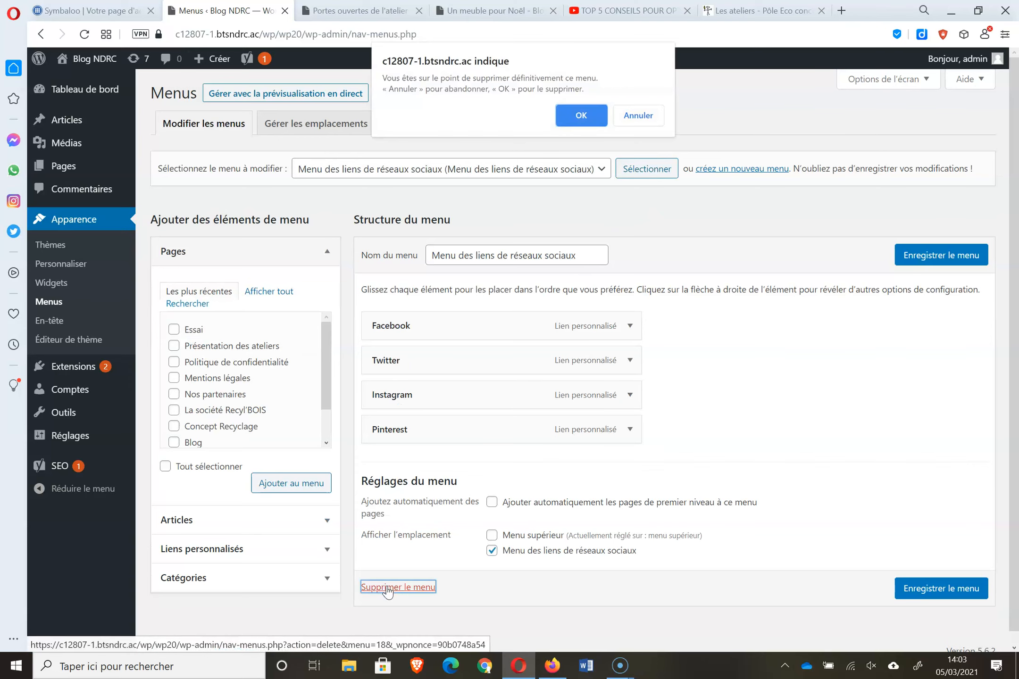
click(578, 122)
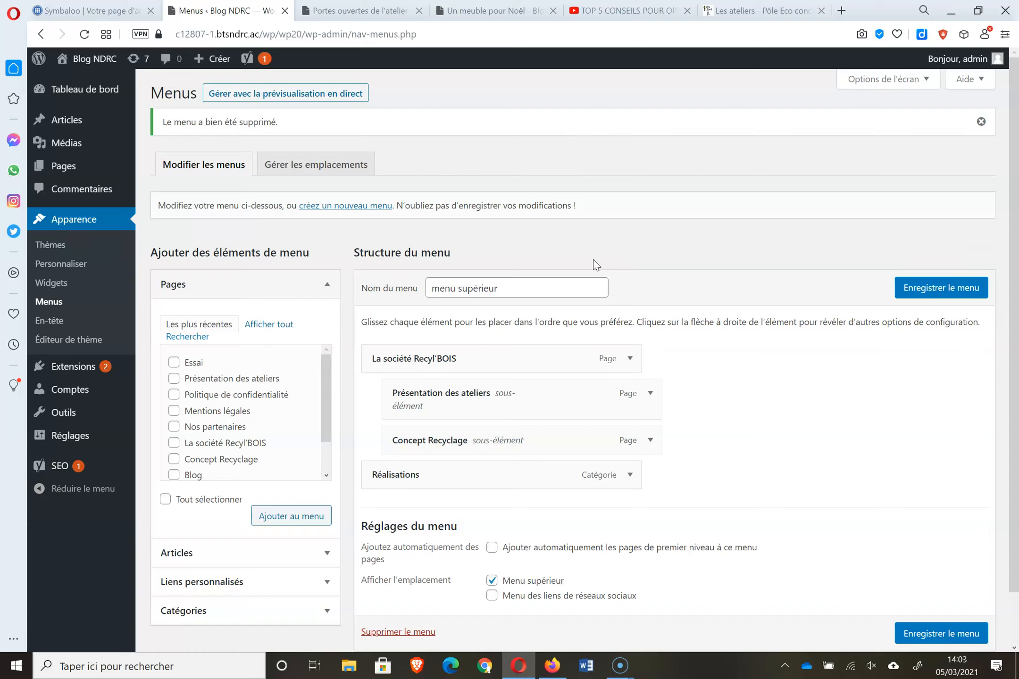
- Create a new menu named RS
click(330, 208)
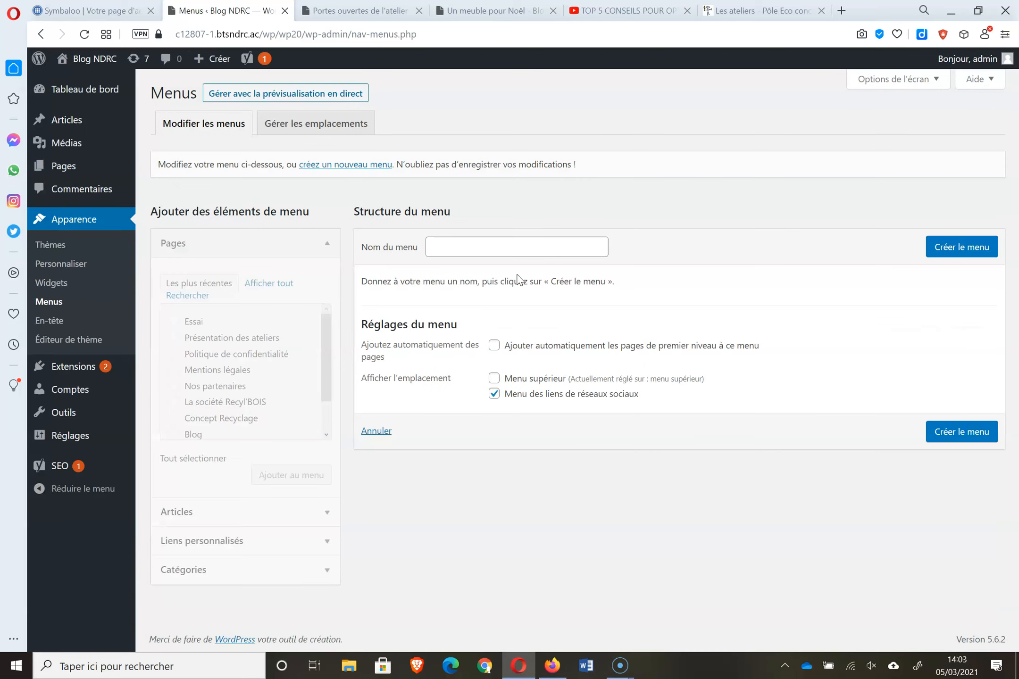
click(526, 253)
text(RS)
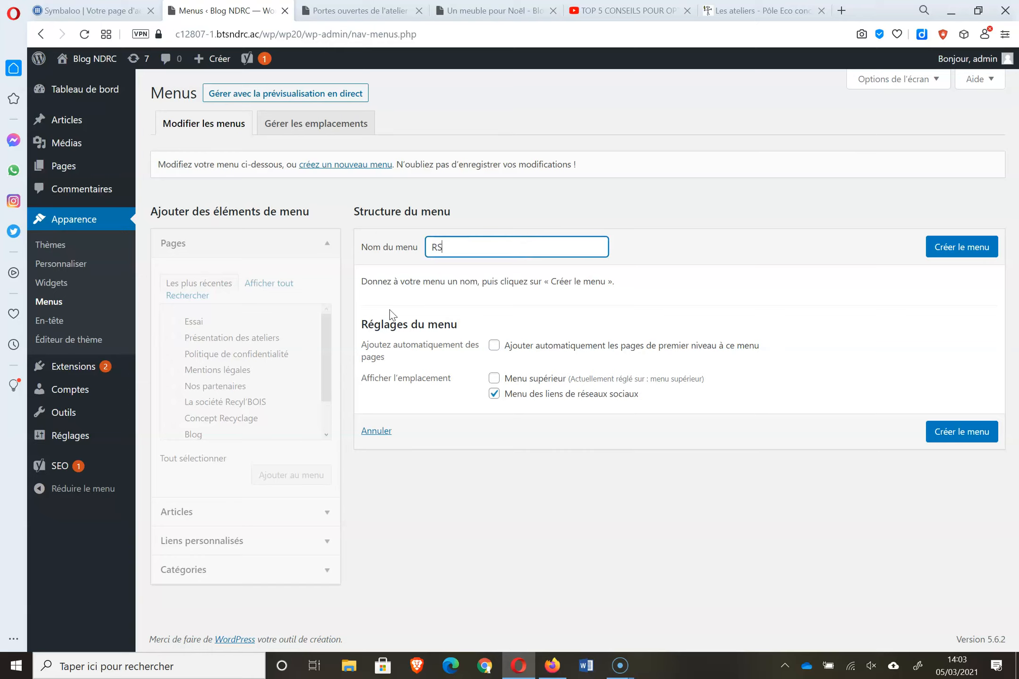
click(981, 263)
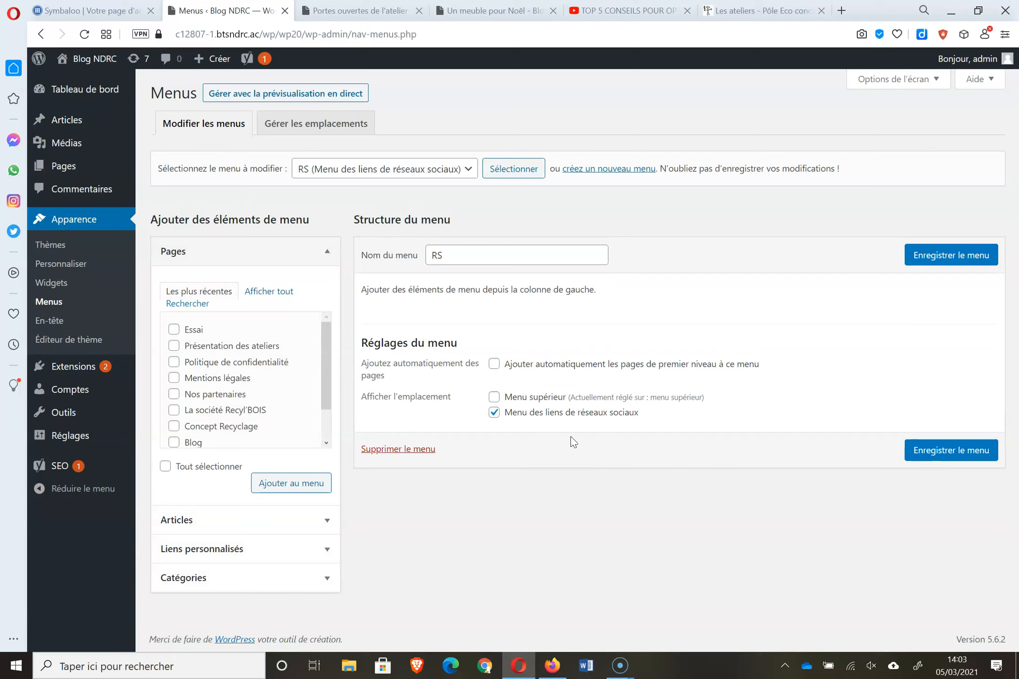
- Add a custom link htts://facebook.com/entreprise labelled 'notre facebook' to RS and save it
click(293, 547)
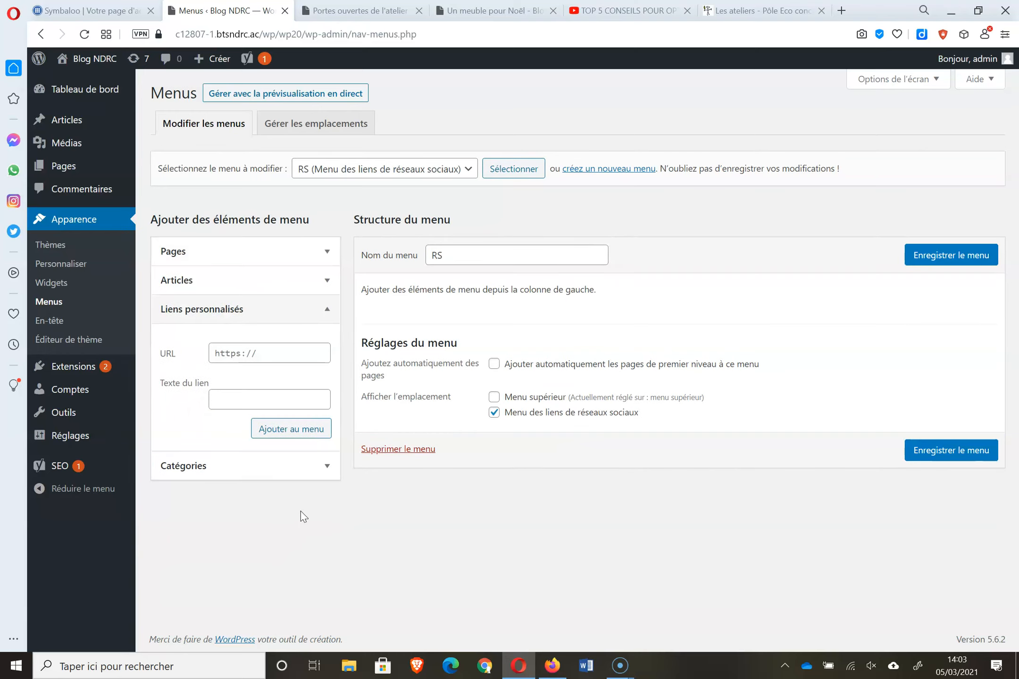
click(290, 350)
text(htts://facebook)
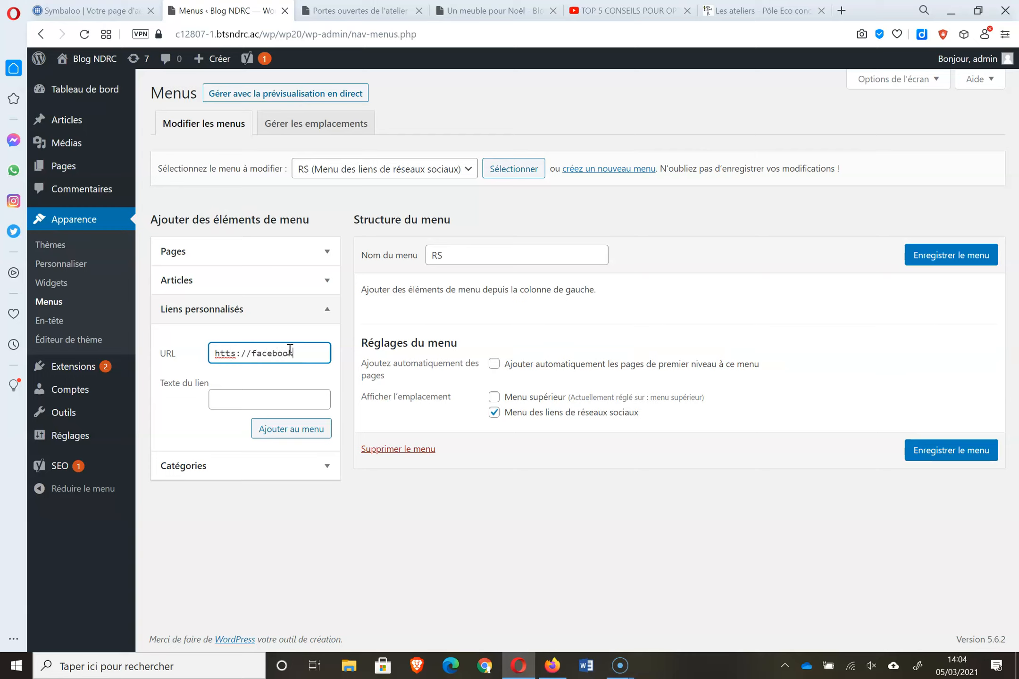
text(.com/entreprise)
click(281, 393)
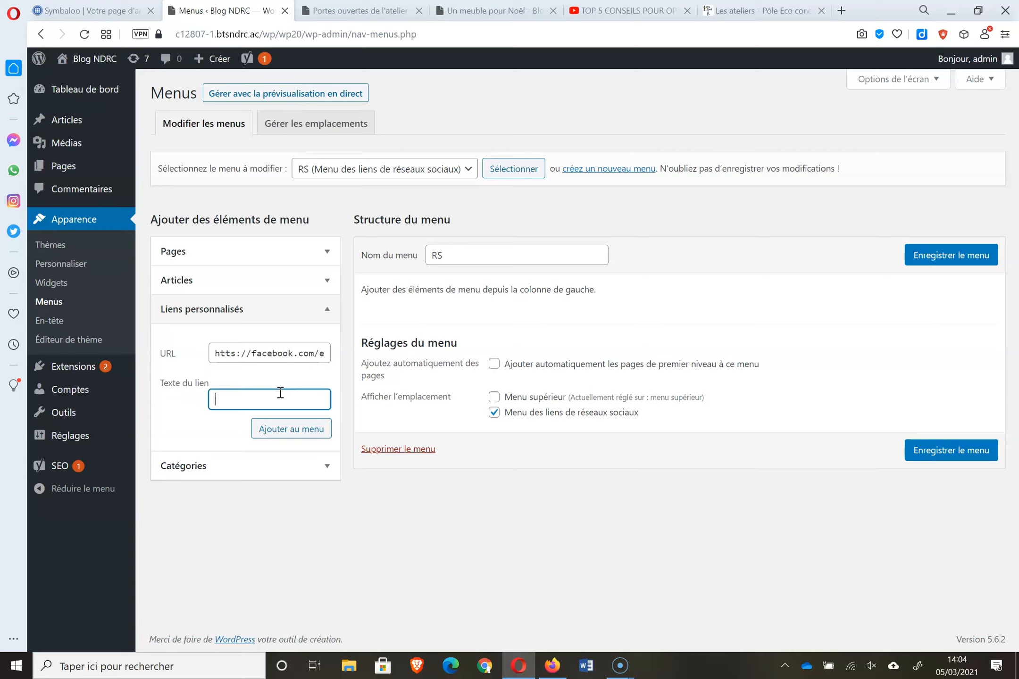
text(notre facebook)
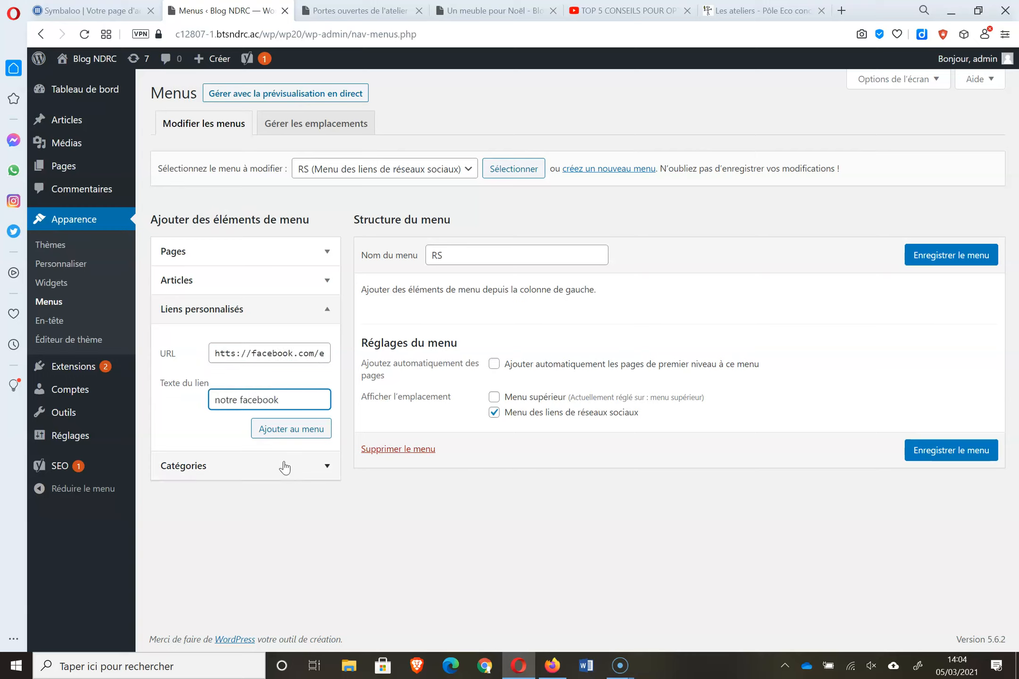
click(295, 430)
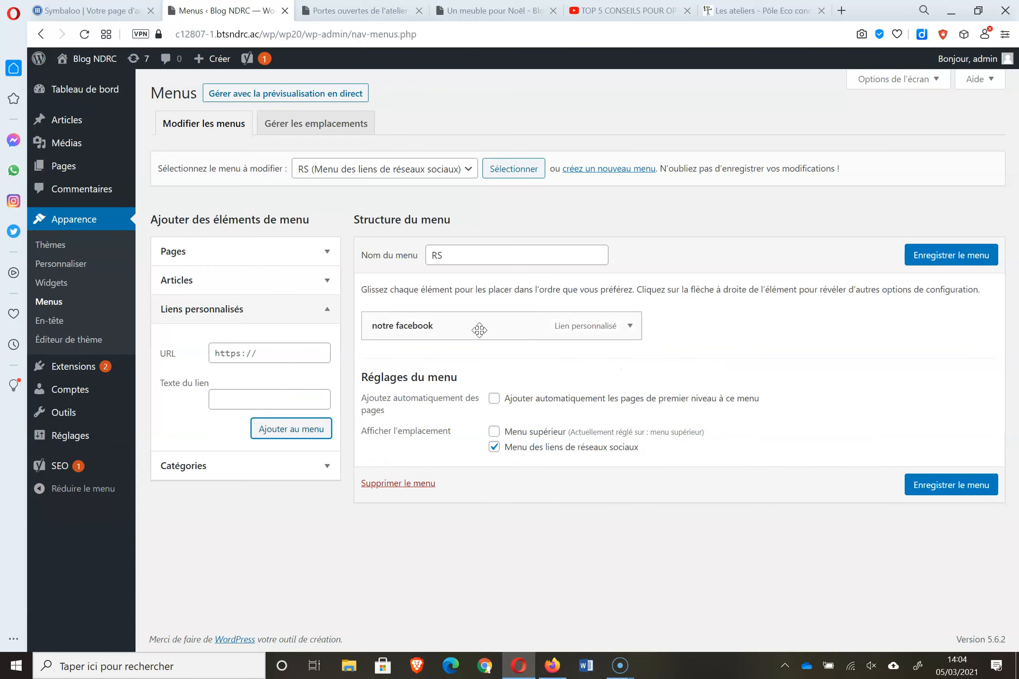
click(948, 259)
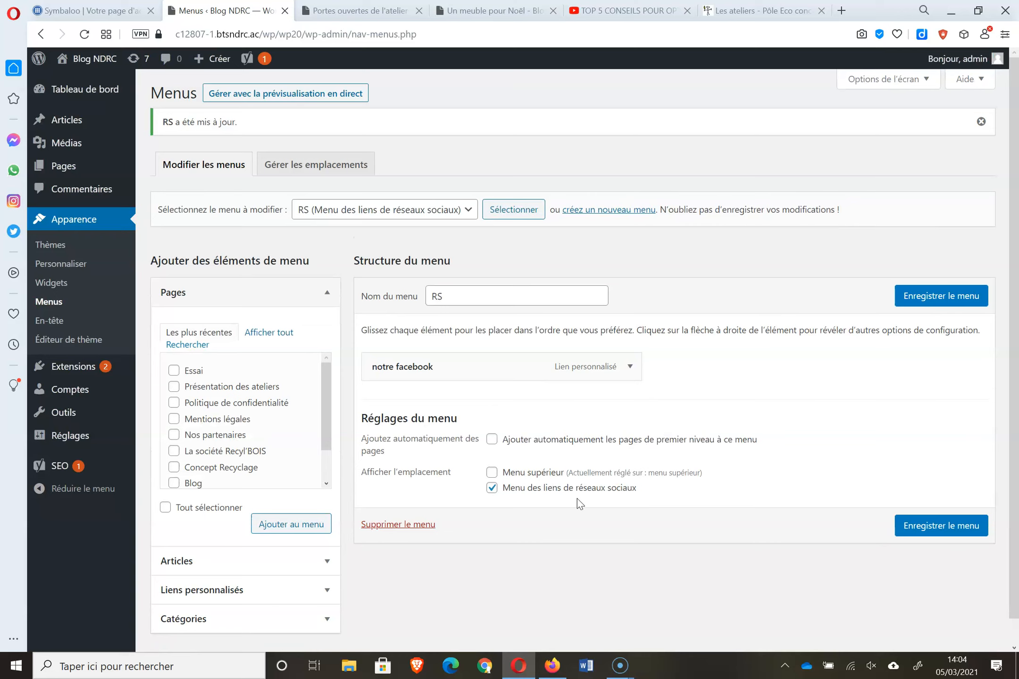
click(356, 12)
click(84, 34)
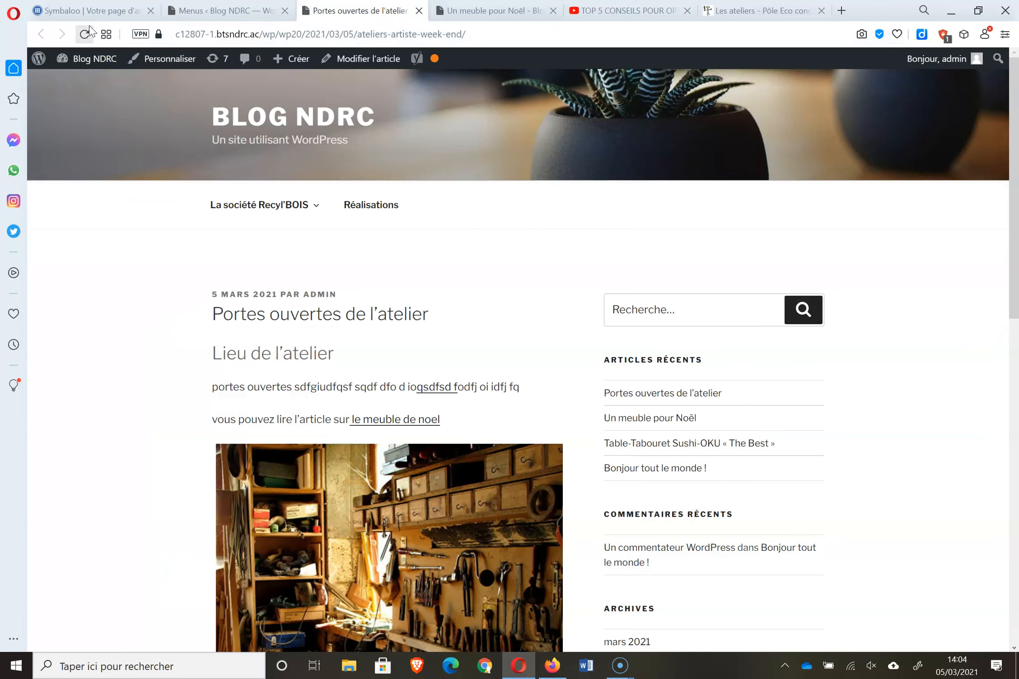
drag(1013, 184, 1013, 542)
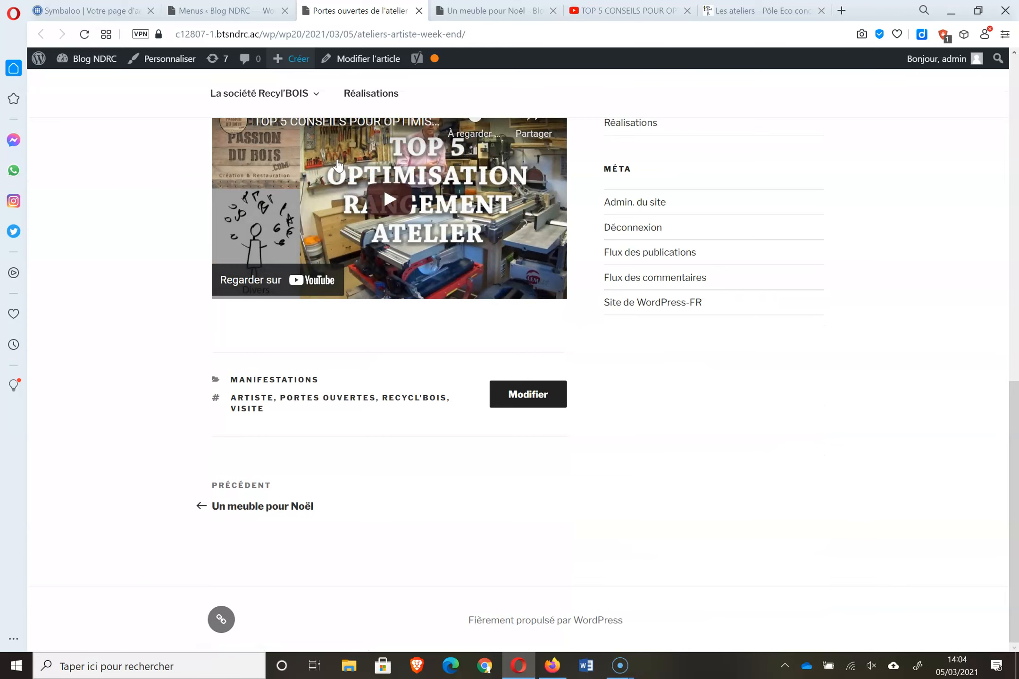
click(179, 20)
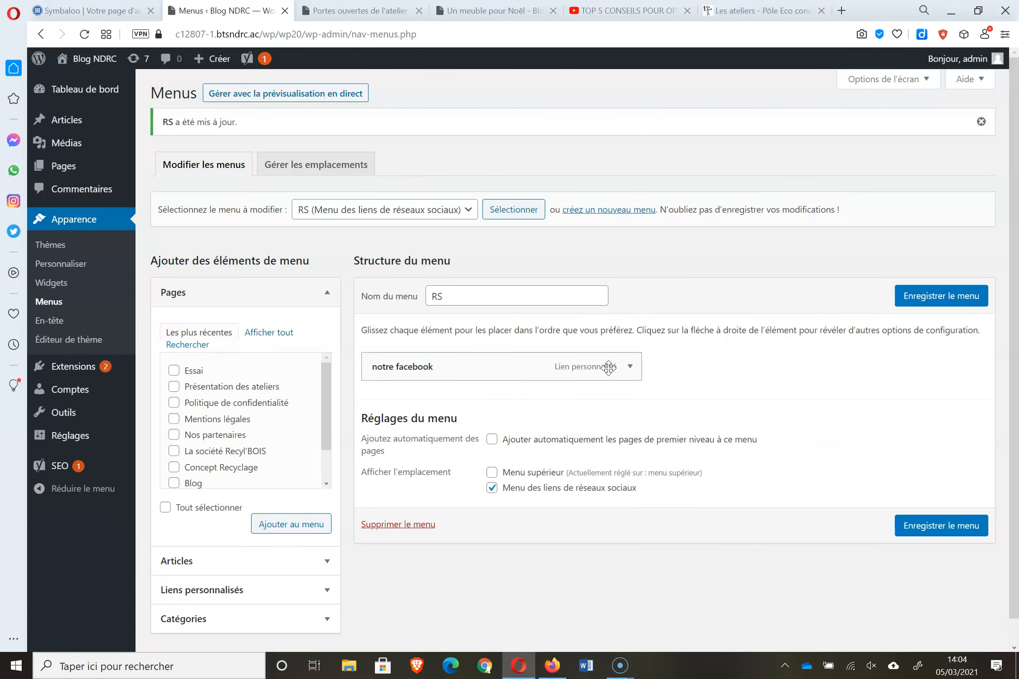
- Rename the RS link to 'facebook' and save, then pick menu supérieur from the menu list
click(630, 366)
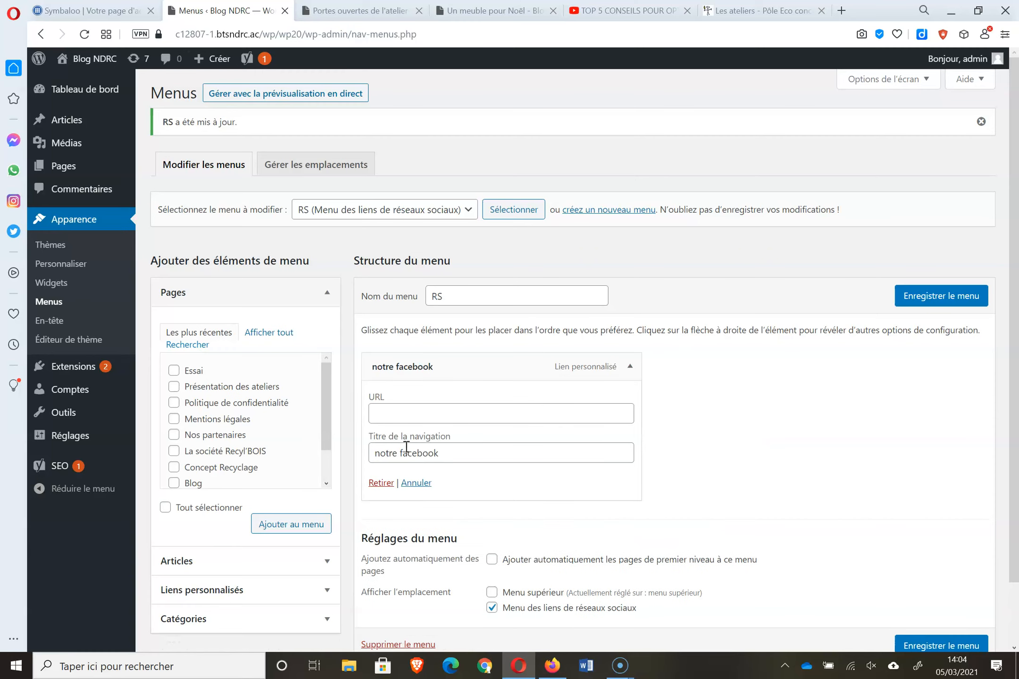
drag(401, 453, 241, 460)
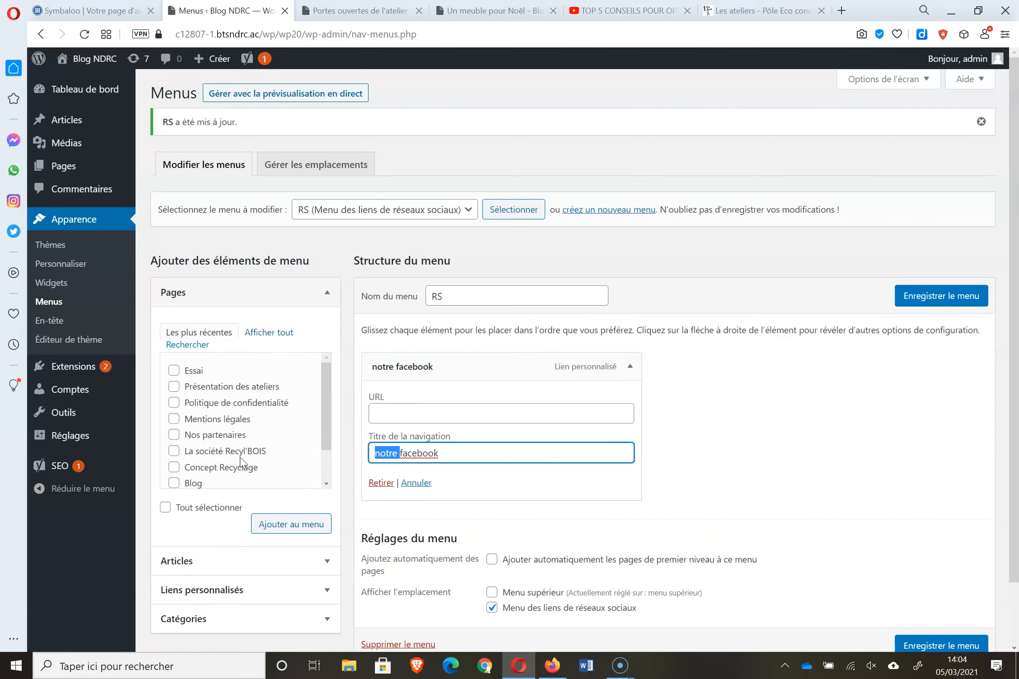
key(BackSpace)
click(404, 410)
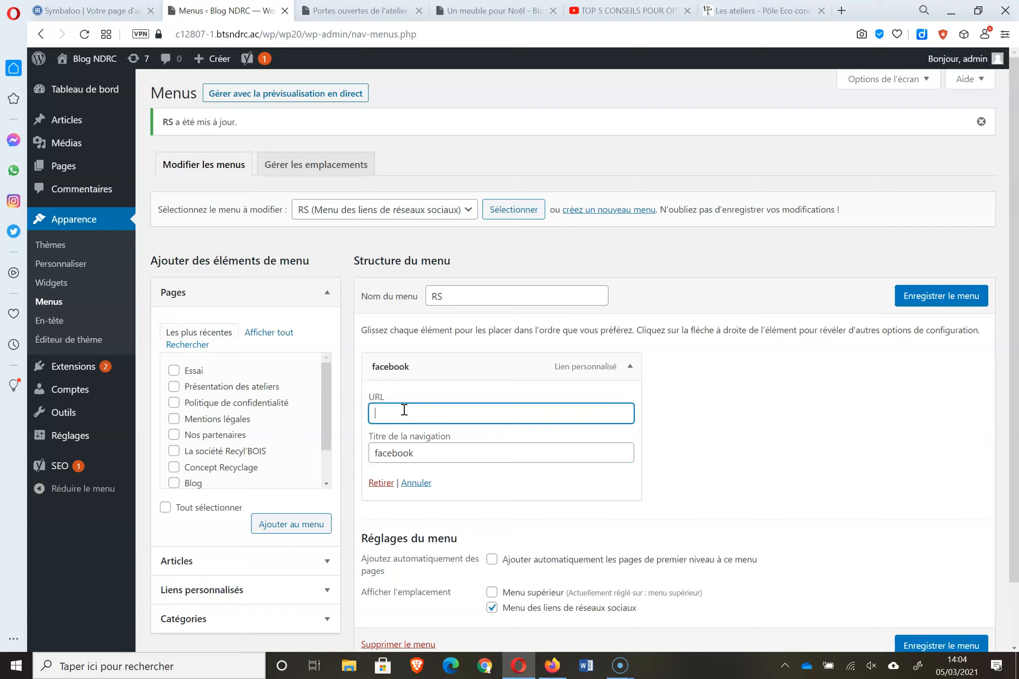
click(905, 647)
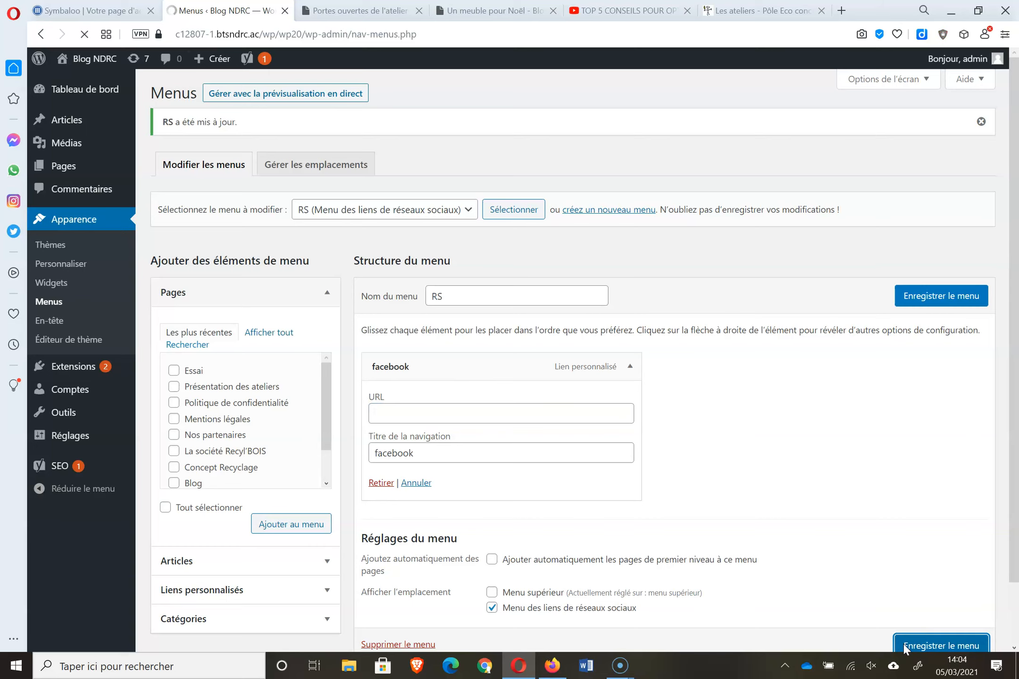
click(398, 213)
click(386, 228)
- Load menu supérieur and tick every page, from Accueil to Présentation des ateliers
click(526, 212)
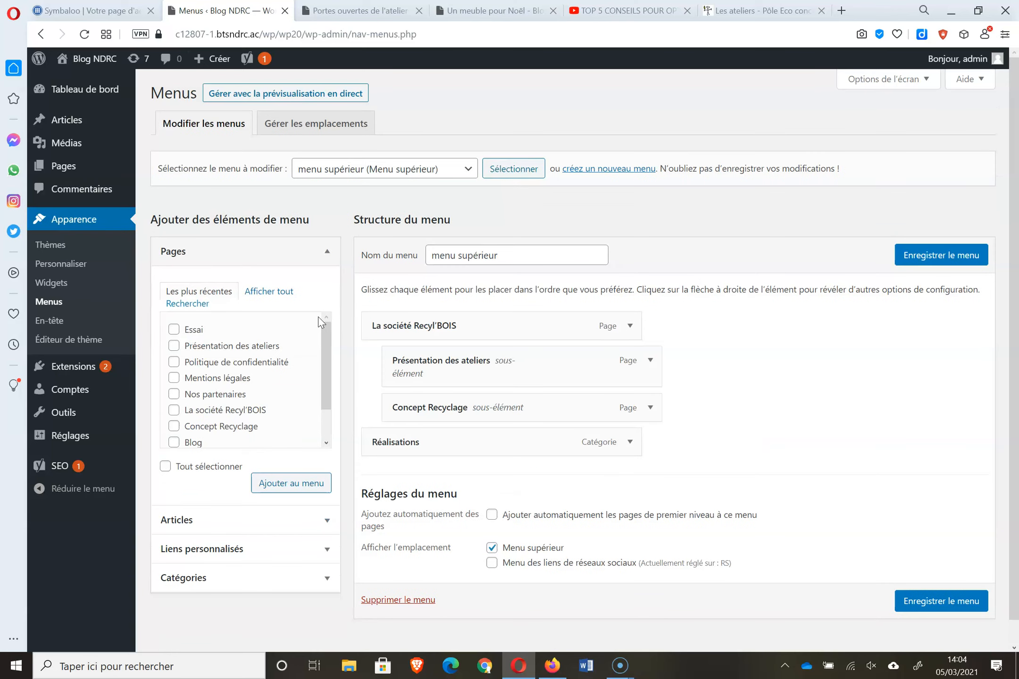
click(286, 290)
click(174, 329)
click(174, 362)
click(174, 378)
click(173, 394)
click(173, 410)
click(173, 426)
click(174, 443)
drag(327, 358, 329, 391)
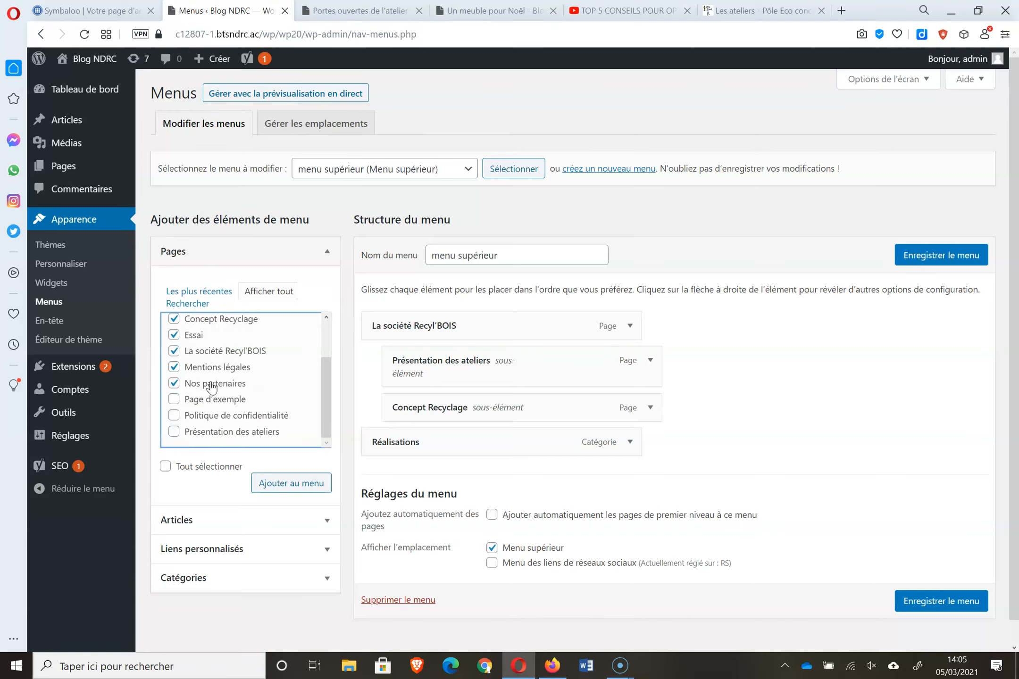
click(174, 399)
click(174, 432)
- Add the ticked pages to menu supérieur and save the menu
click(290, 488)
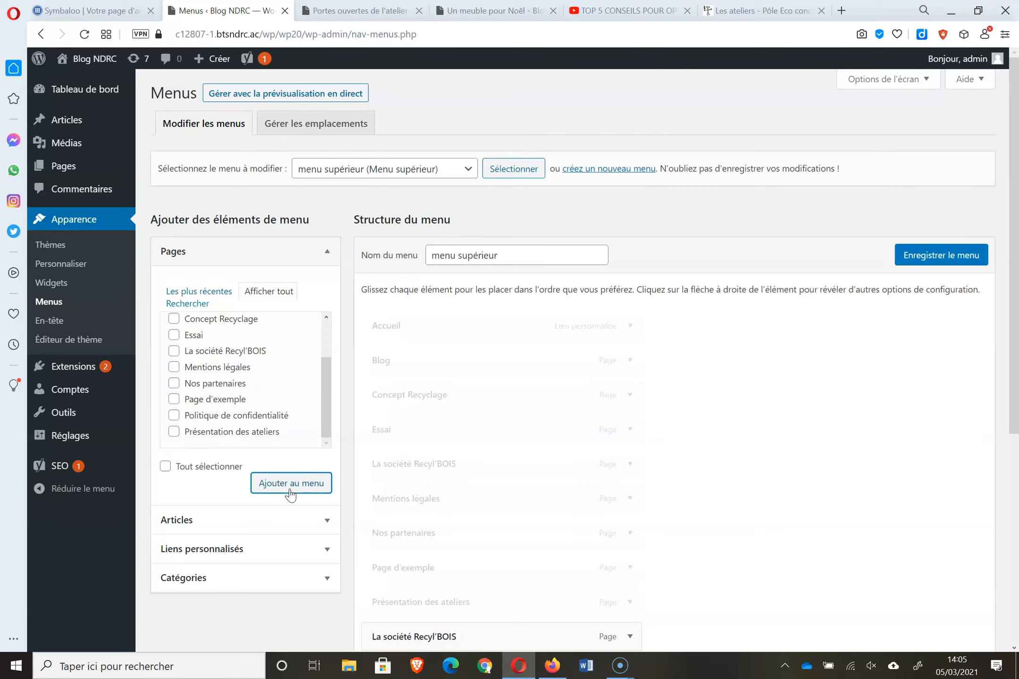
drag(1015, 307, 1017, 535)
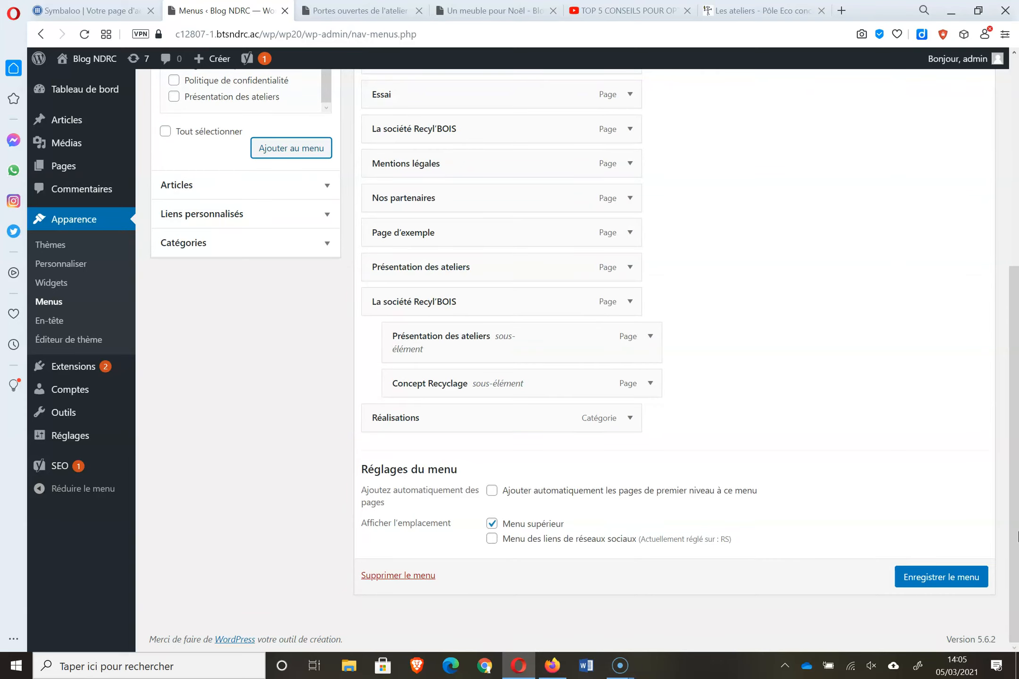
click(963, 583)
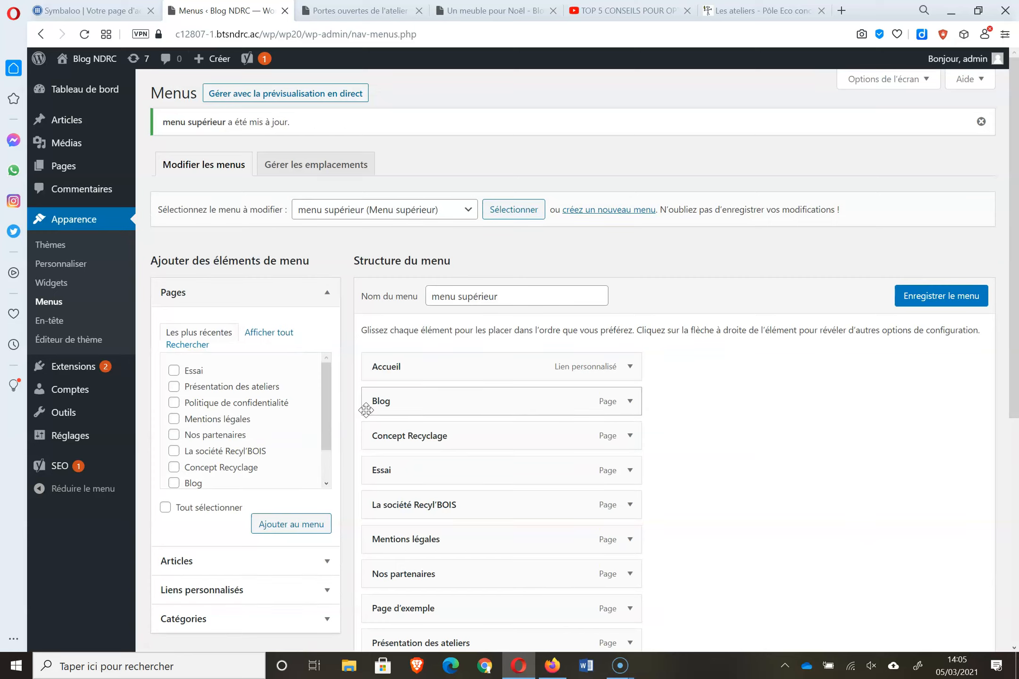
- Add the Un meuble pour Noël and Table-Tabouret Sushi-OKU posts to the top menu
click(324, 560)
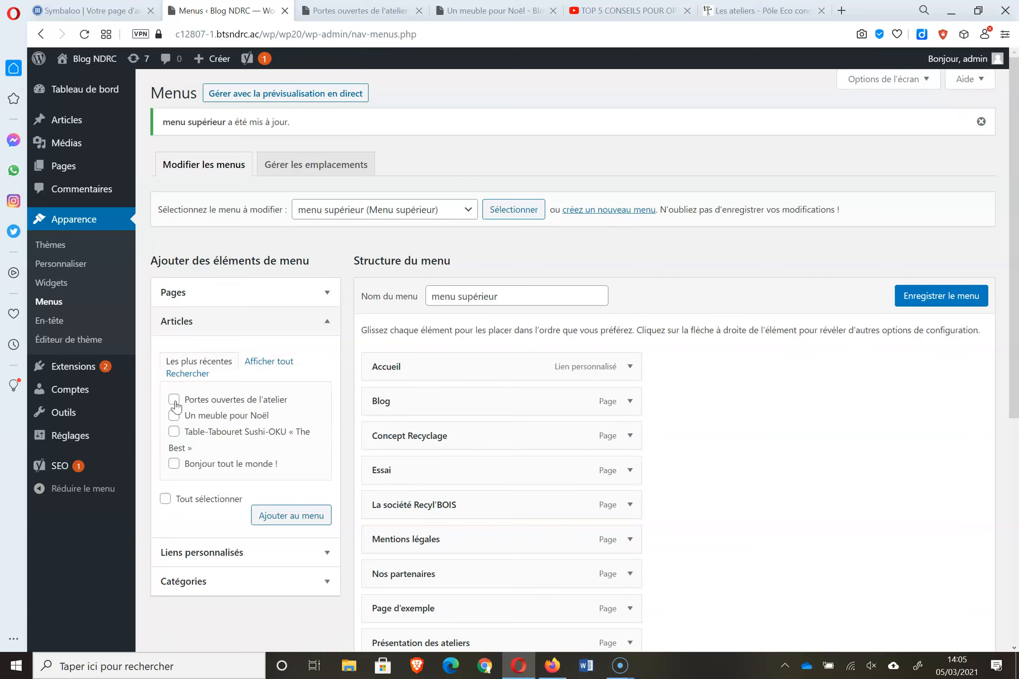
click(174, 415)
click(174, 431)
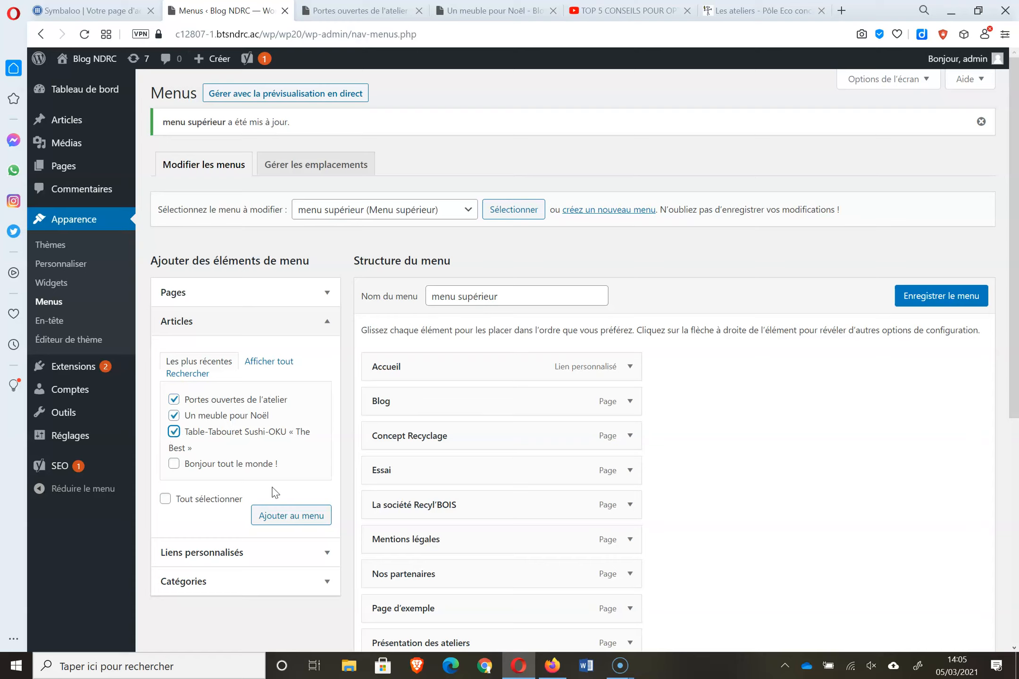
click(278, 514)
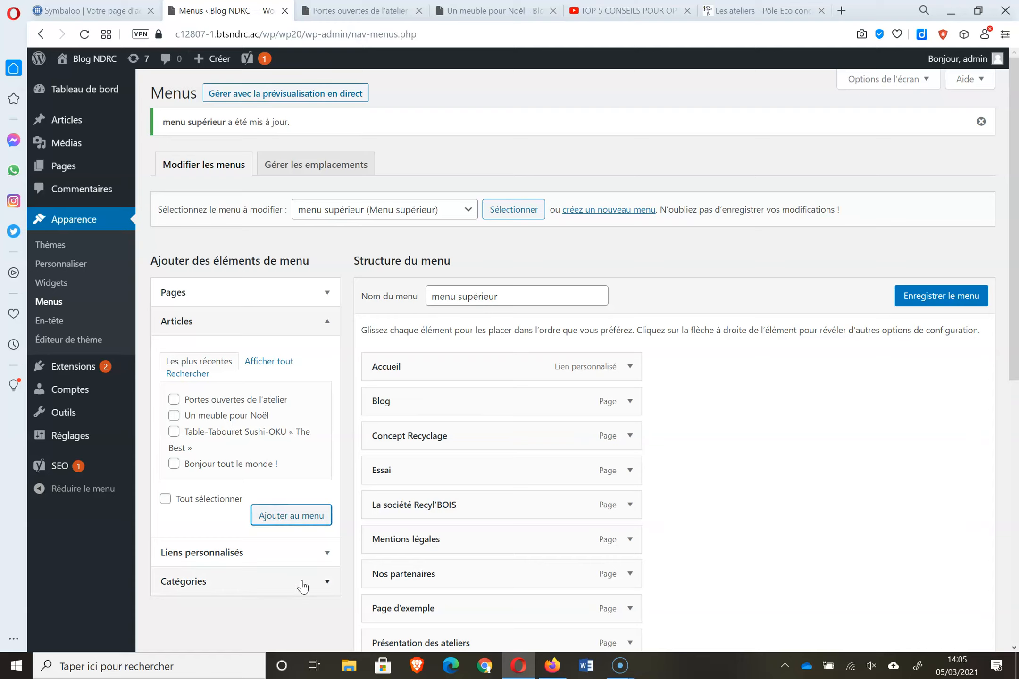
- Add the Nouveautés, fêtes, Manifestations and Réalisations categories, save the menu, and reload the blog post
click(321, 581)
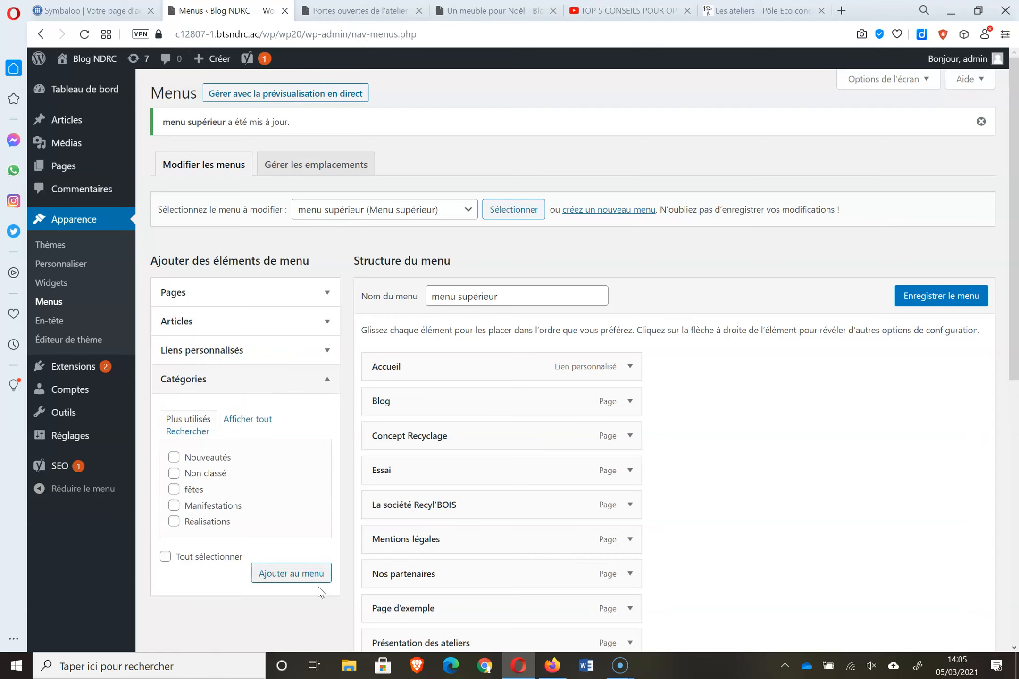
click(174, 457)
click(174, 489)
click(173, 505)
click(174, 522)
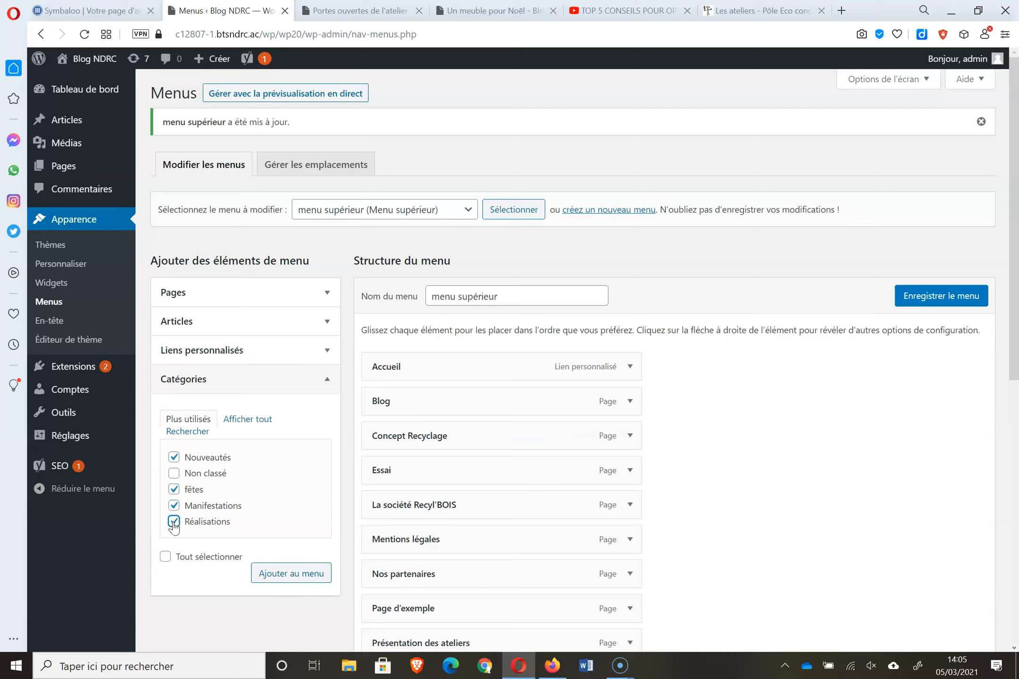
click(286, 586)
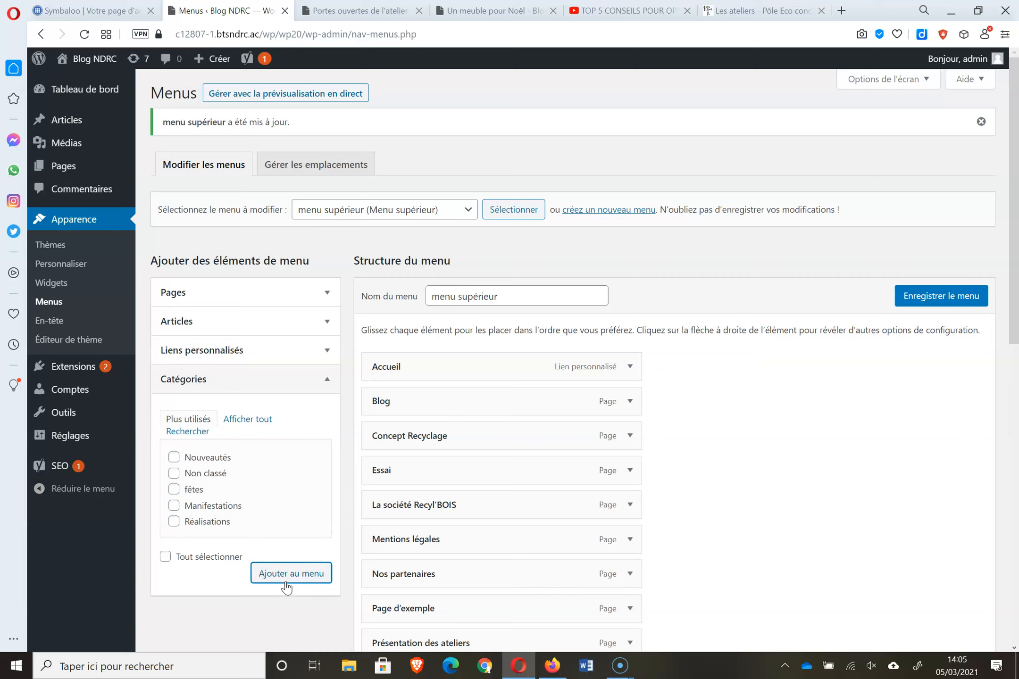
click(936, 298)
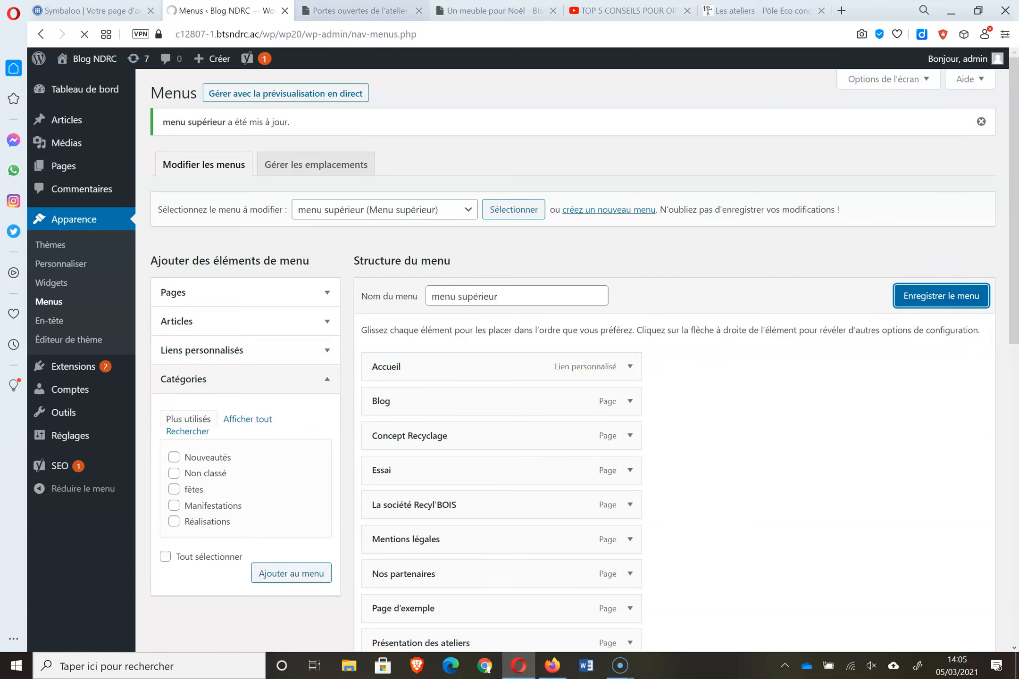
click(349, 11)
click(84, 35)
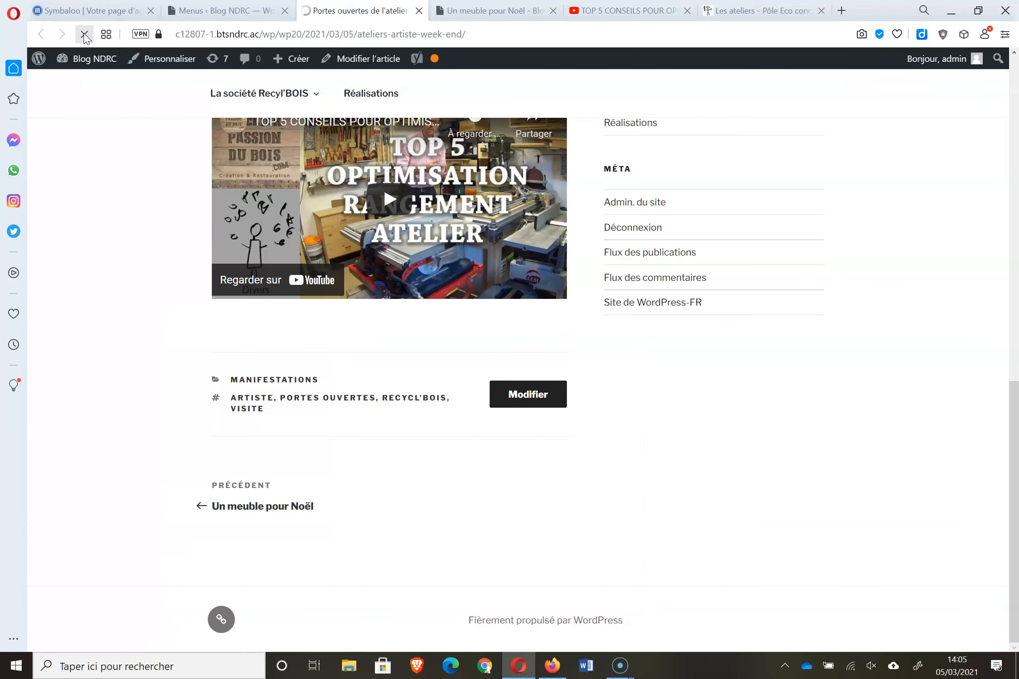
- Scroll the blog post to the top to see the new category links, then return to Menus
drag(1012, 424, 1015, 7)
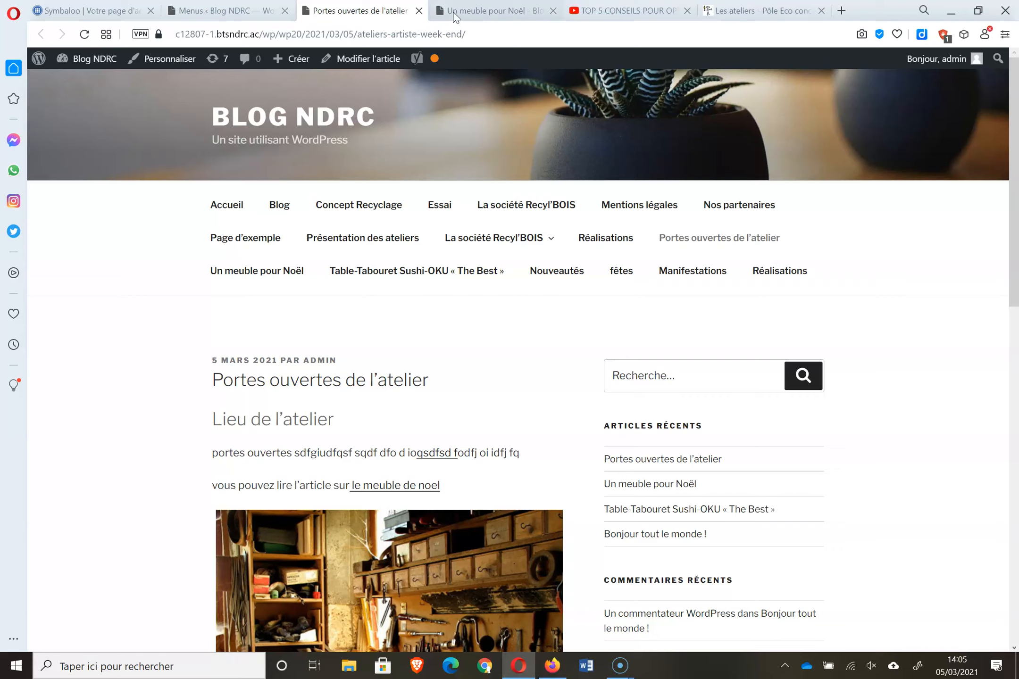
click(252, 13)
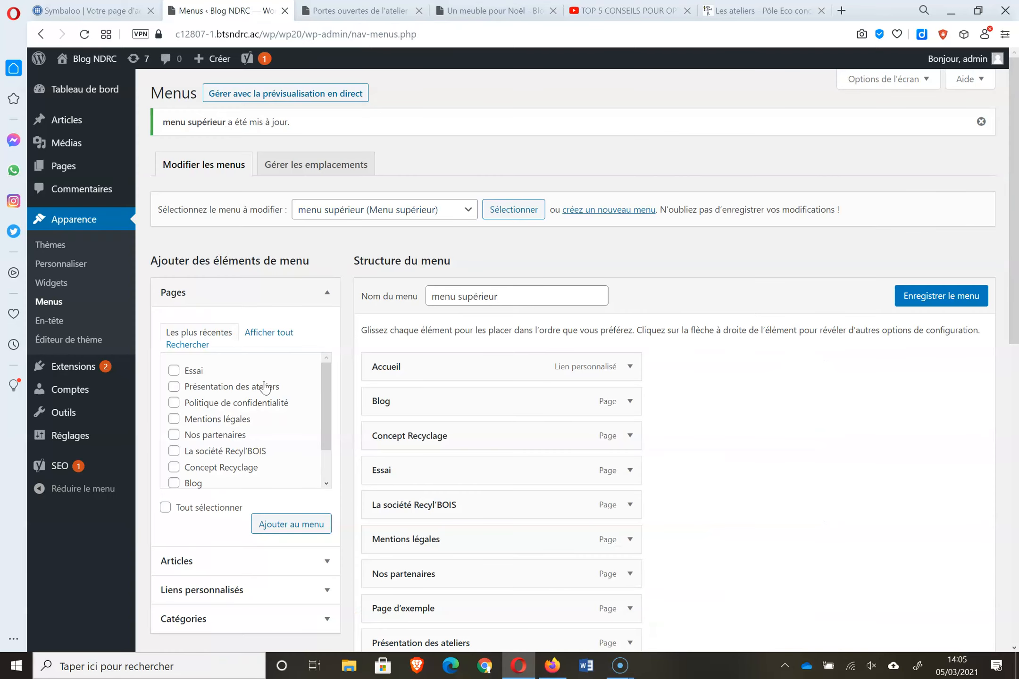
- Remove the Un meuble pour Noël and Table-Tabouret posts from menu supérieur
drag(1014, 323, 1017, 606)
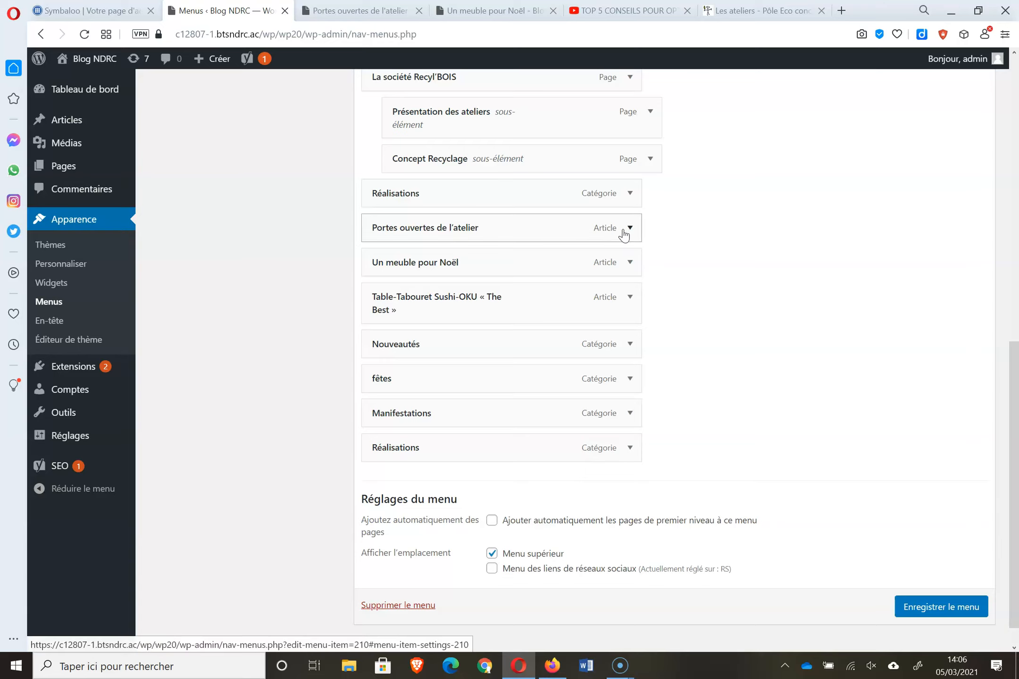
click(629, 263)
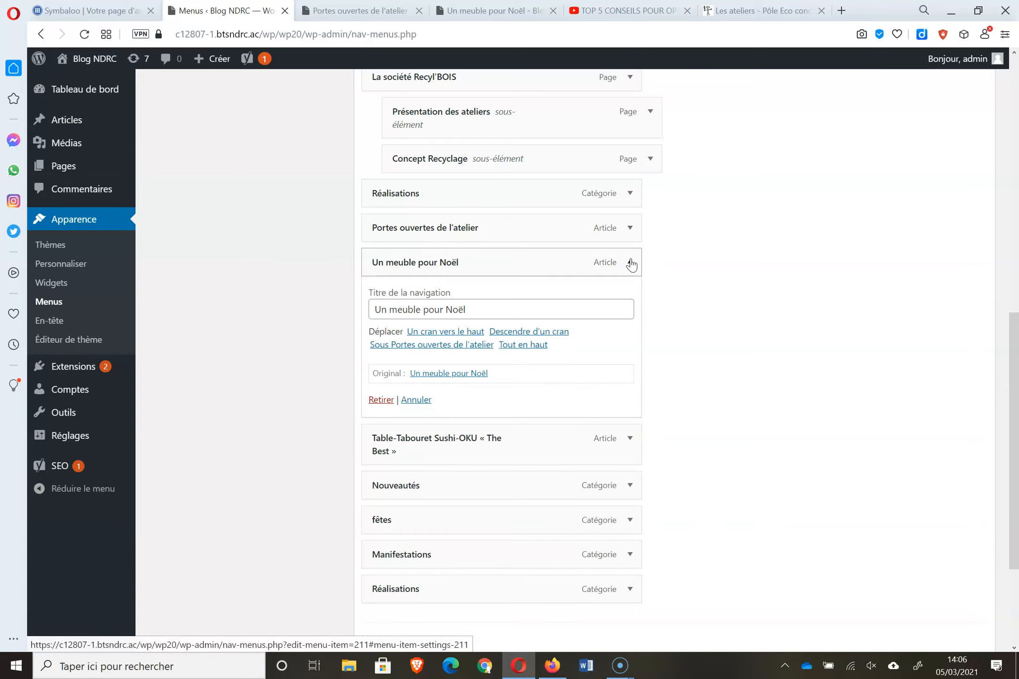
click(380, 401)
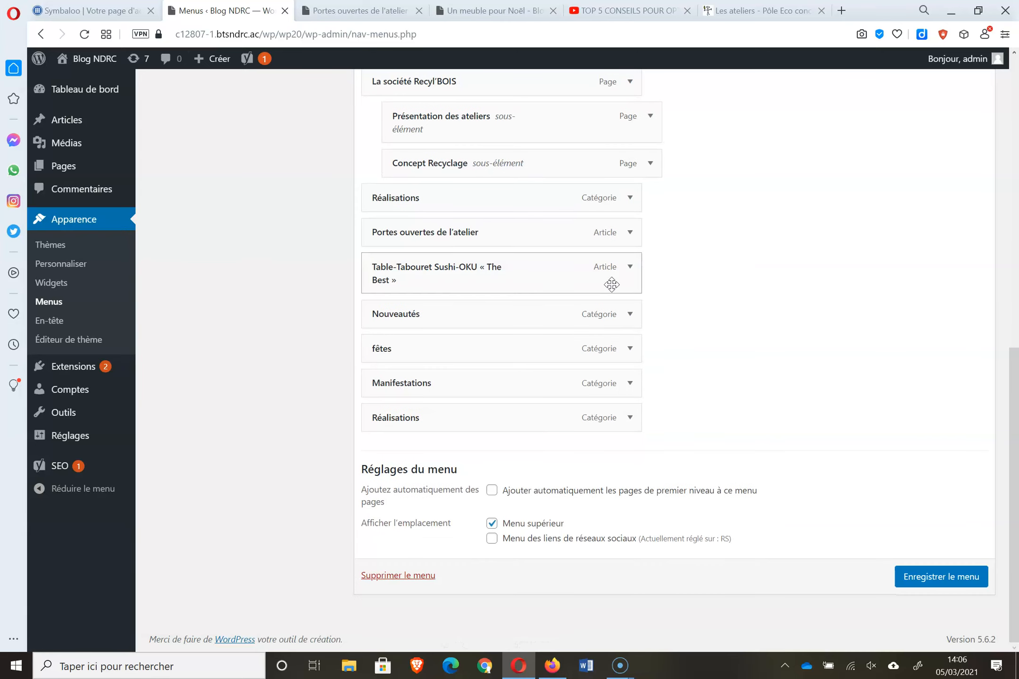
click(631, 267)
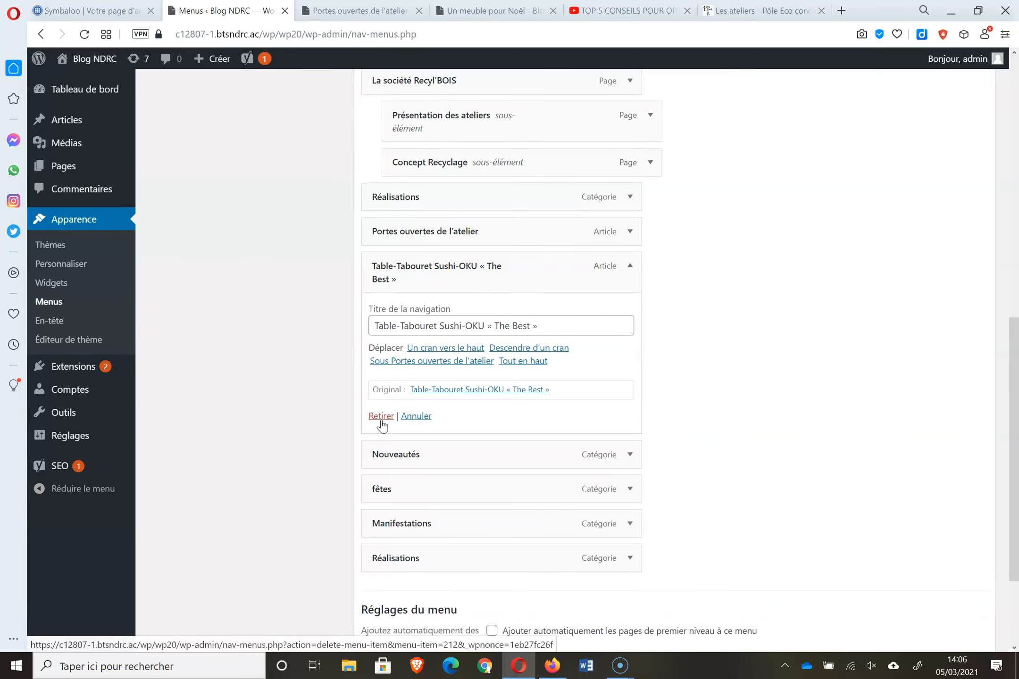
click(379, 417)
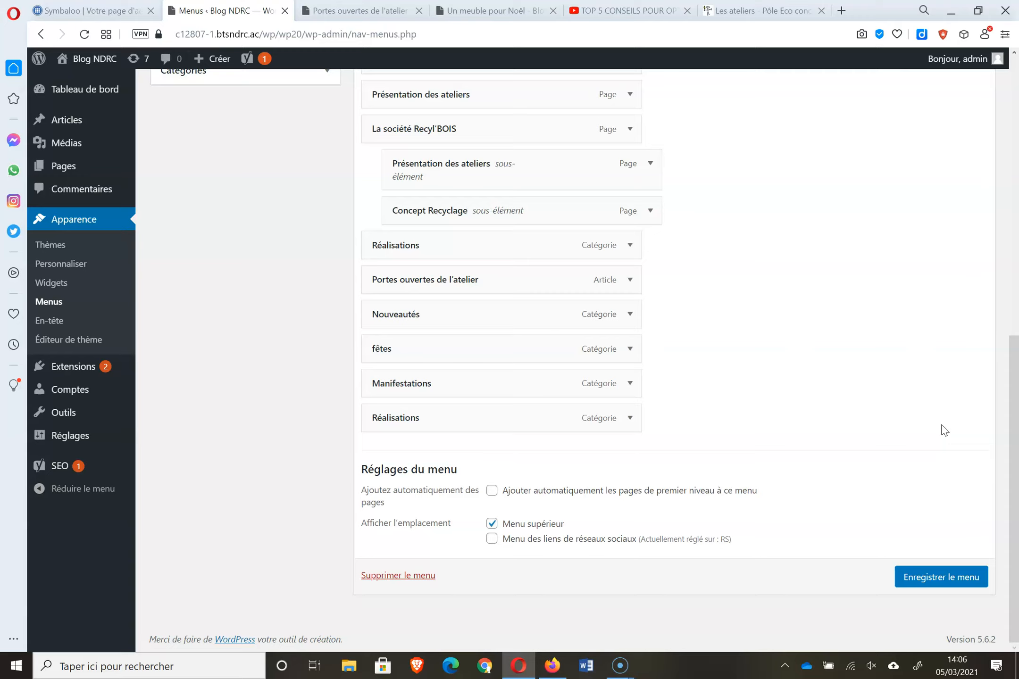
- Nest the pages as sub-items under Concept Recyclage, and Page d'exemple under Nos partenaires
drag(1016, 396, 1017, 224)
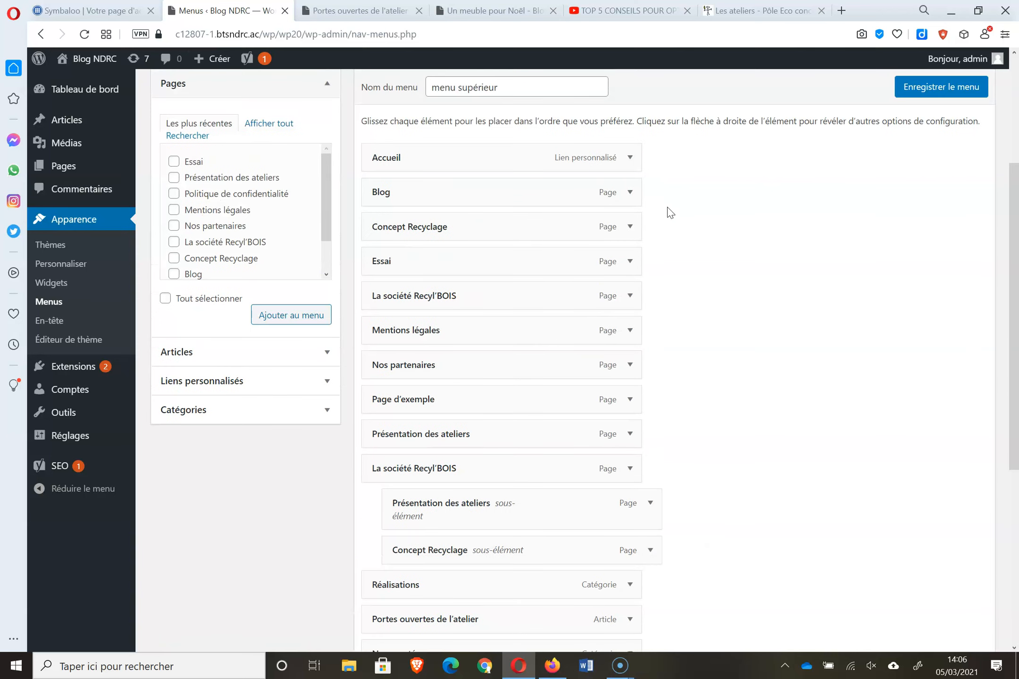
drag(484, 250, 503, 319)
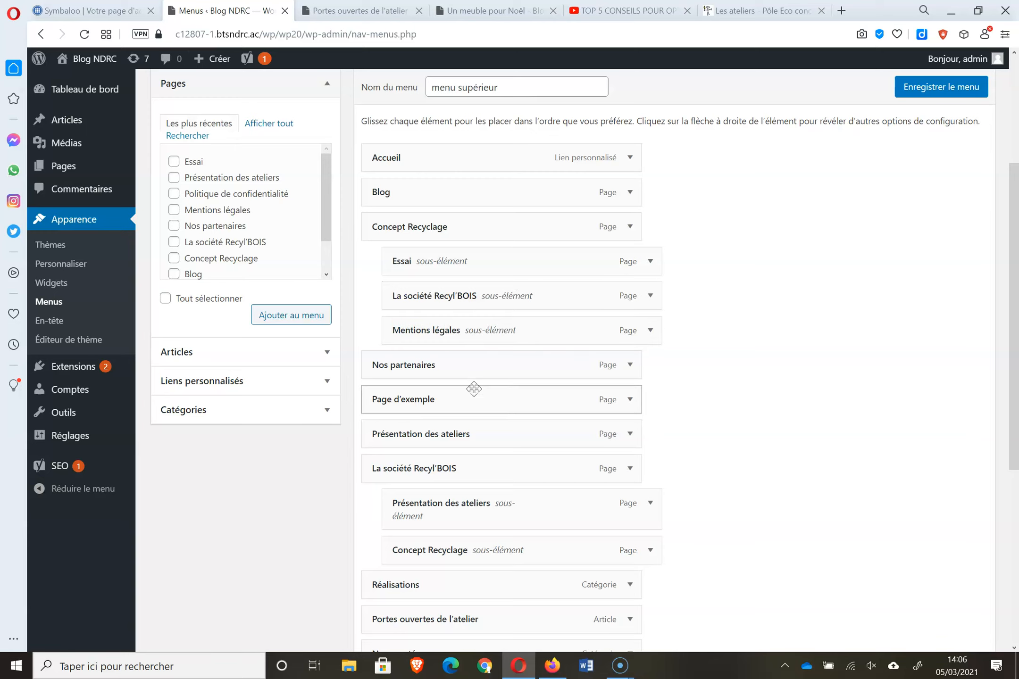
drag(488, 392, 521, 439)
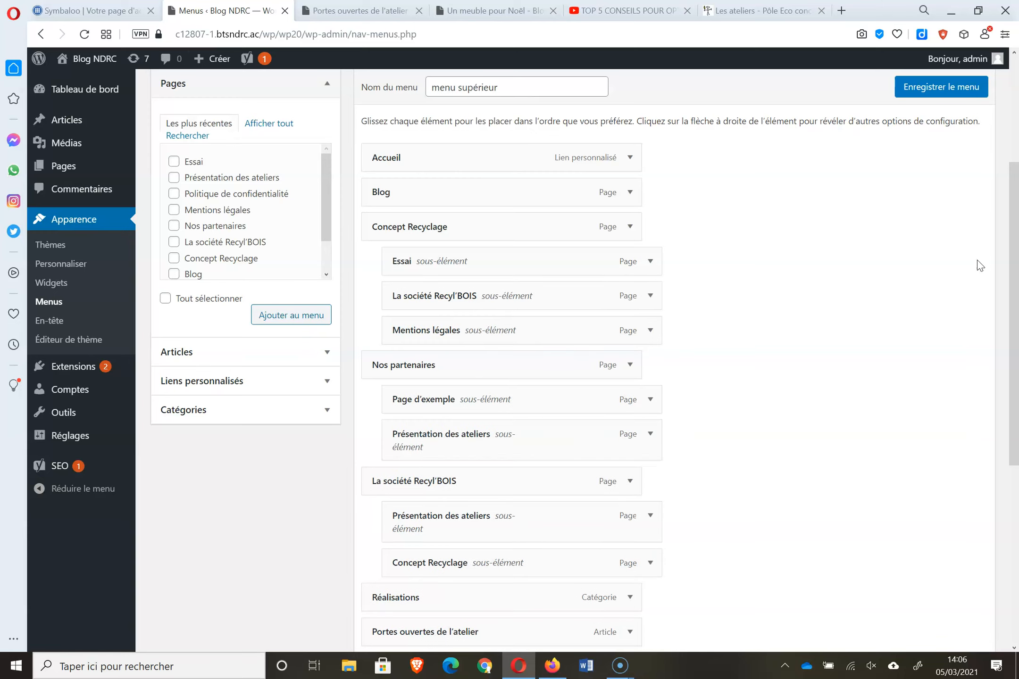
drag(1014, 278, 1018, 92)
- Save the nested menu and reload the blog post to check the dropdowns
click(957, 289)
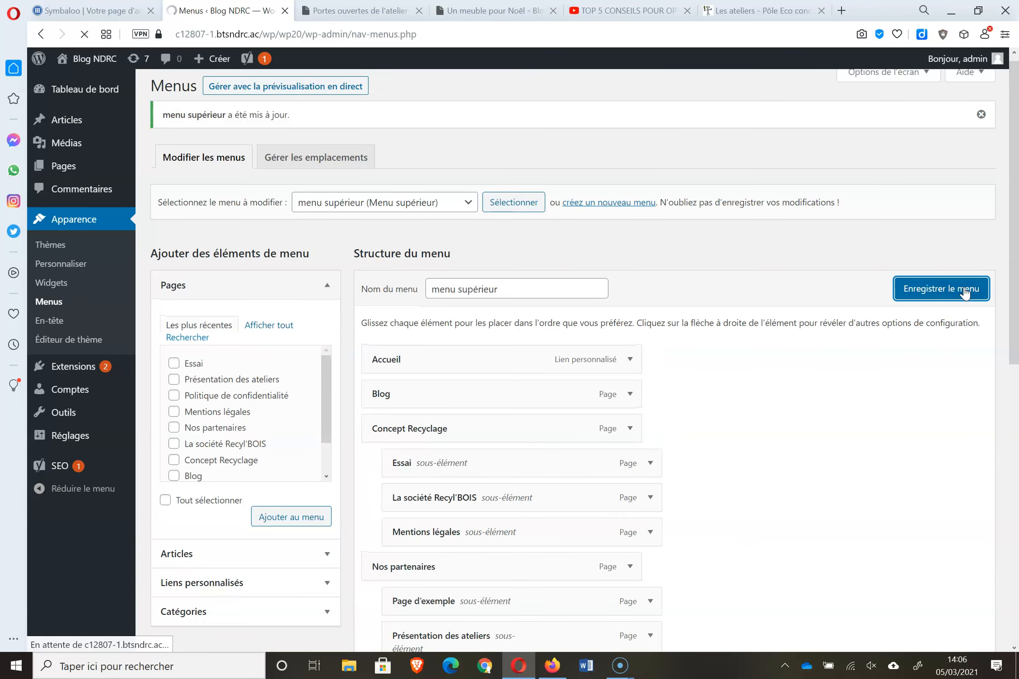
click(359, 10)
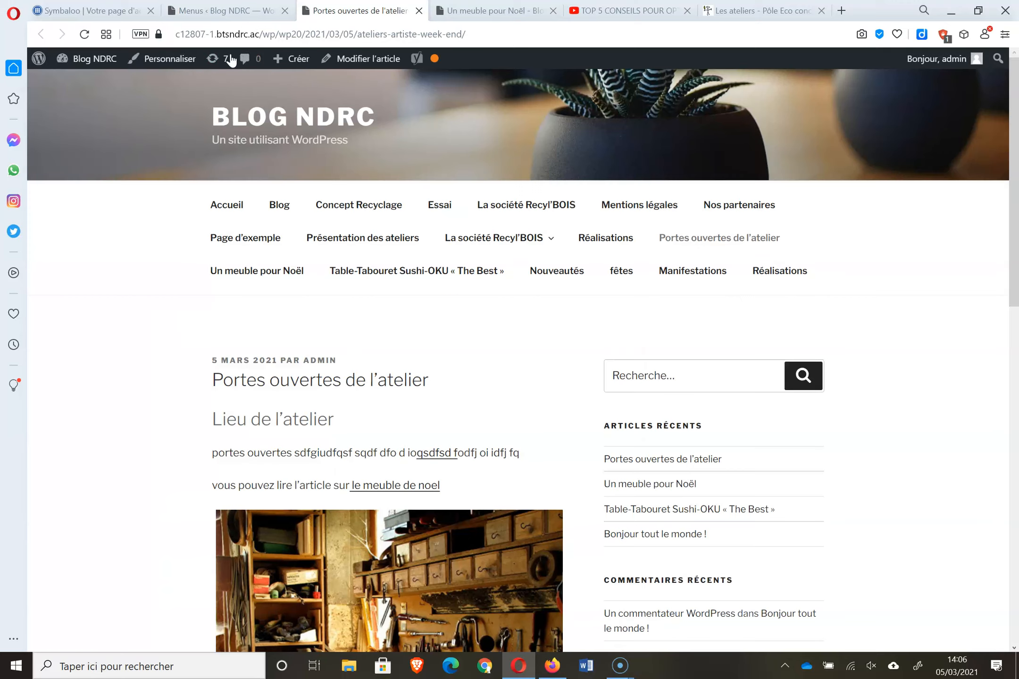
click(88, 37)
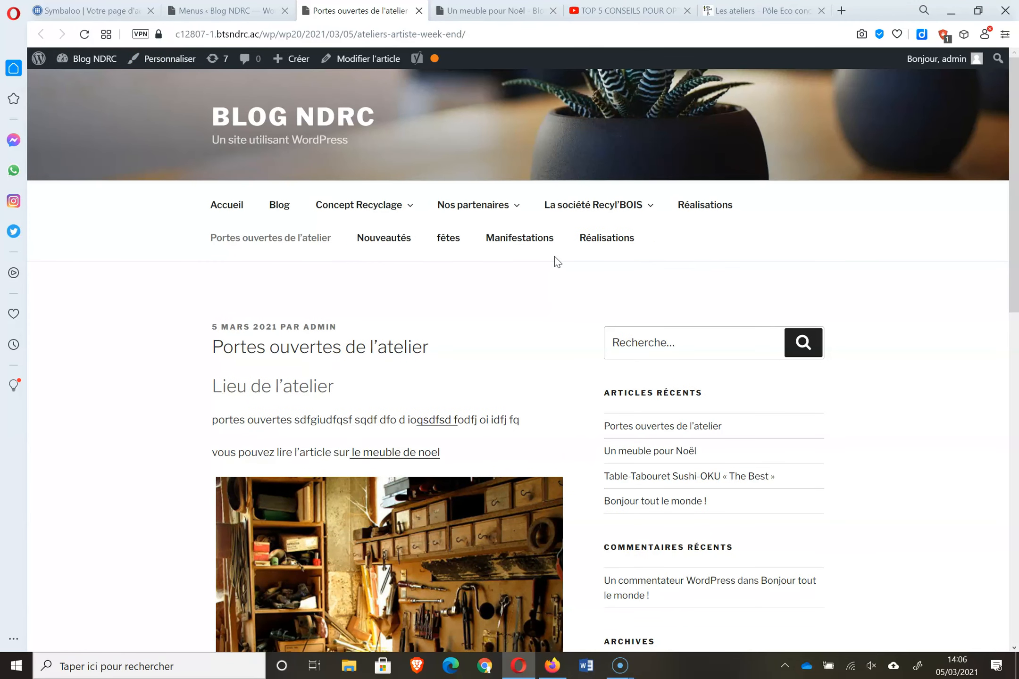
click(205, 12)
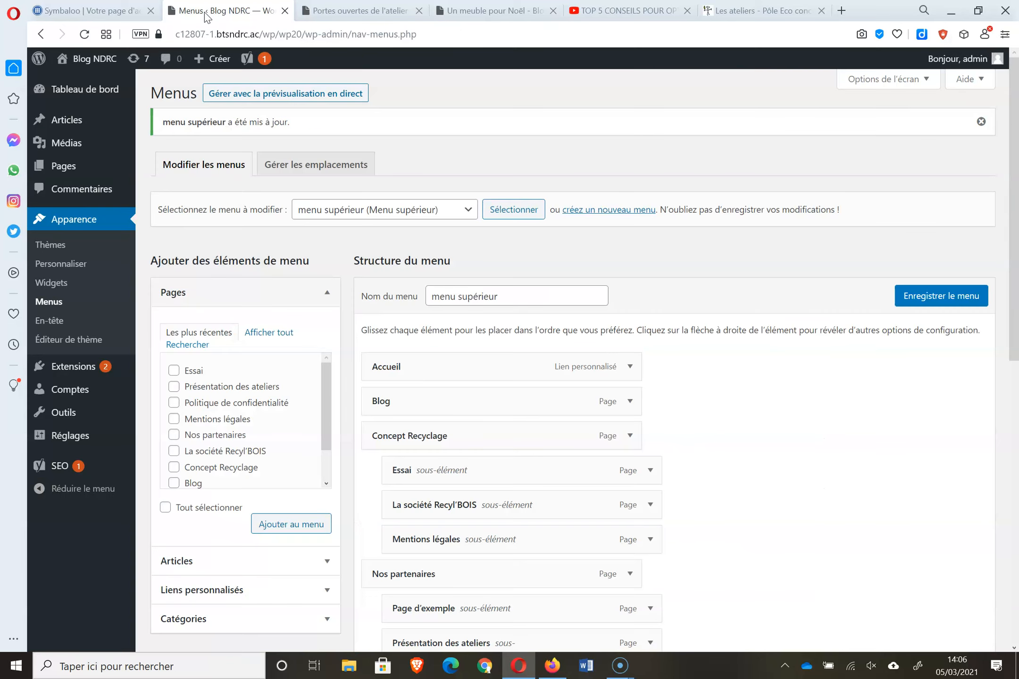
- Remove the Portes ouvertes de l'atelier post from the menu
scroll(1012, 239, down, 8)
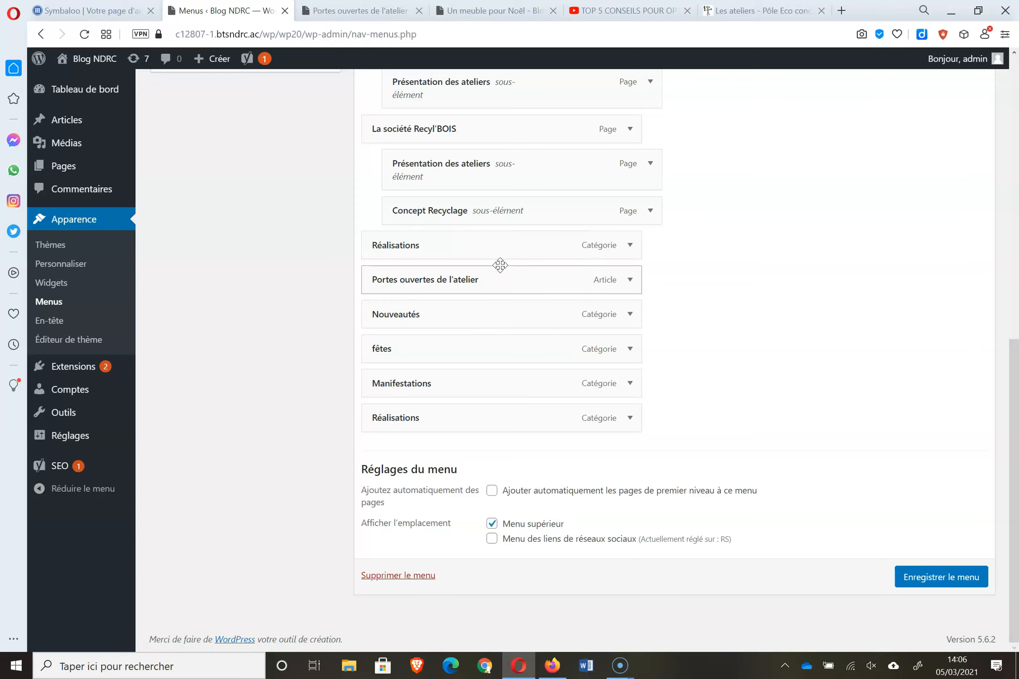
drag(495, 315, 500, 477)
click(630, 452)
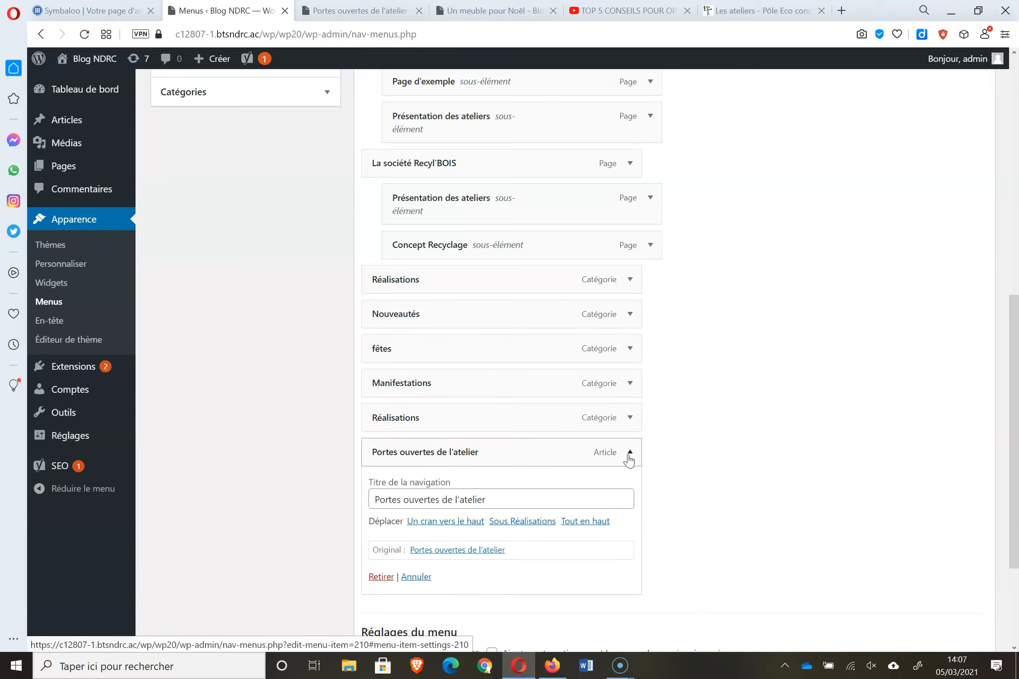
click(381, 576)
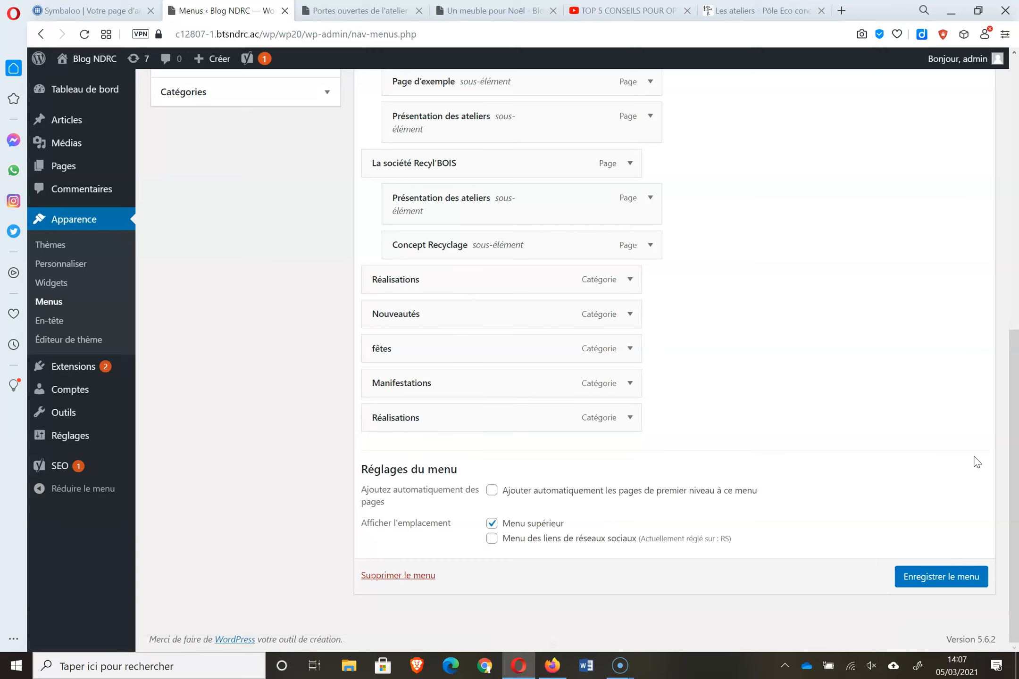
- Move Blog above the categories, nest the categories under Blog, and save the menu
drag(1015, 464, 1016, 373)
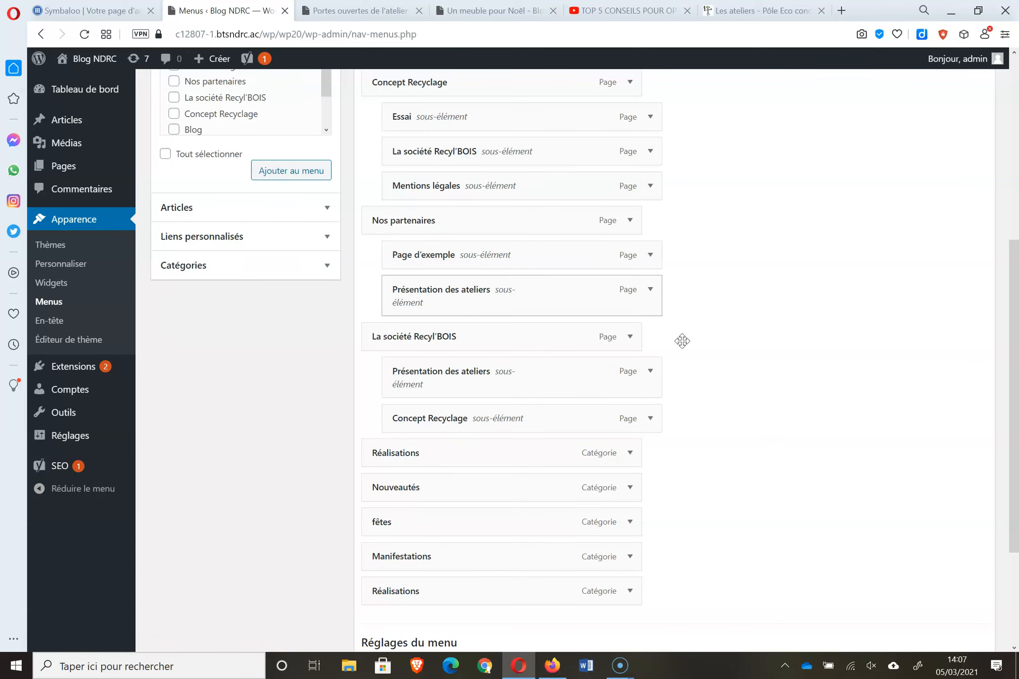
scroll(994, 393, up, 2)
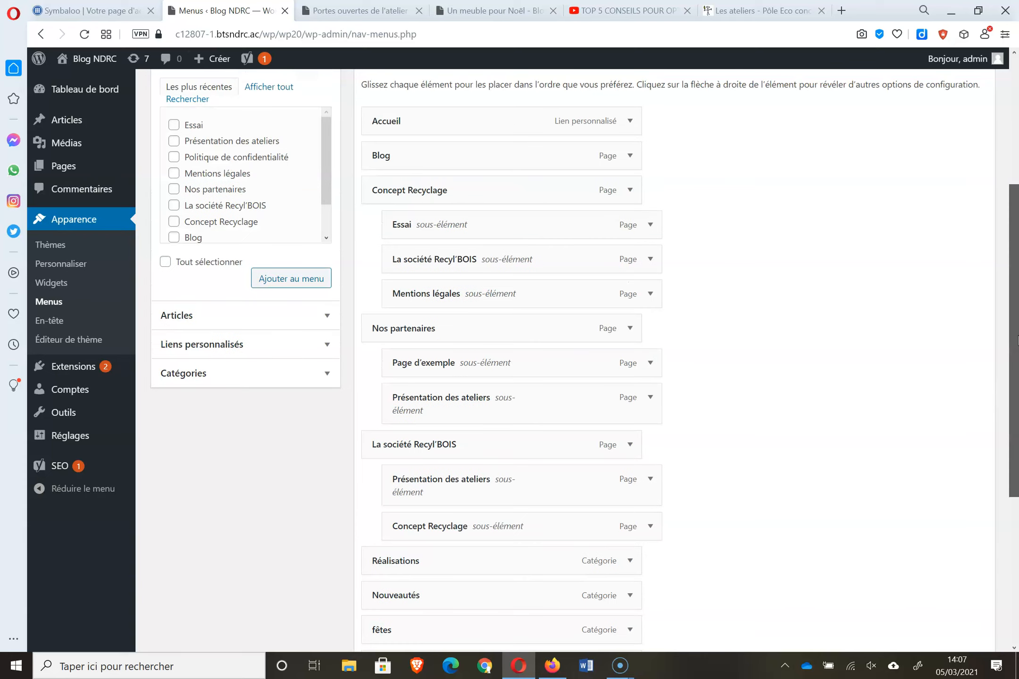
drag(518, 150, 522, 526)
drag(1016, 401, 1017, 584)
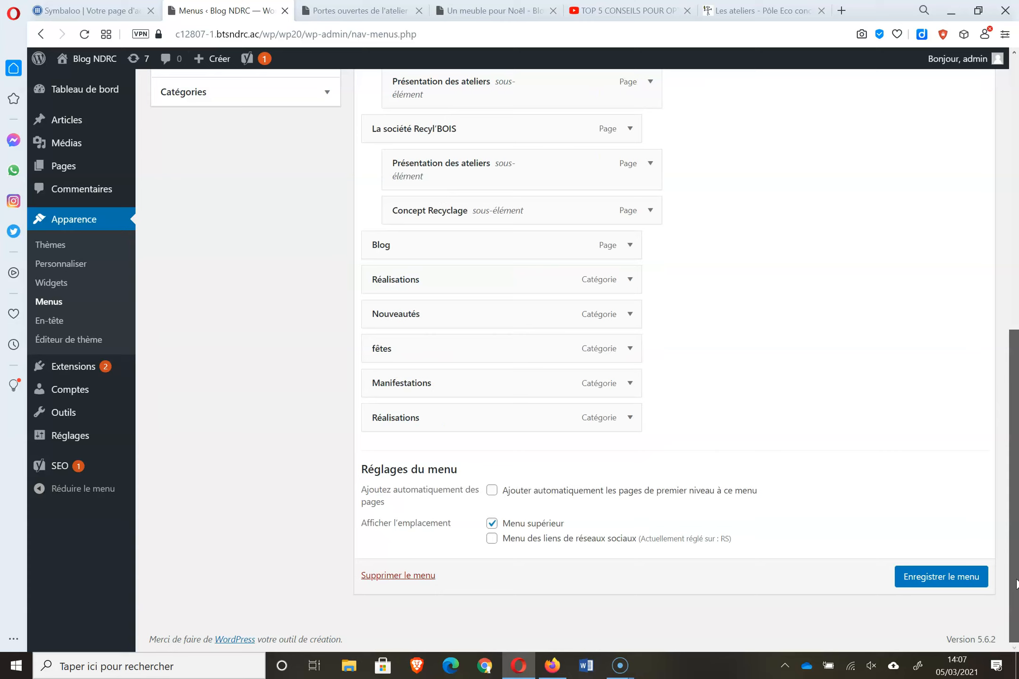
drag(443, 278, 489, 371)
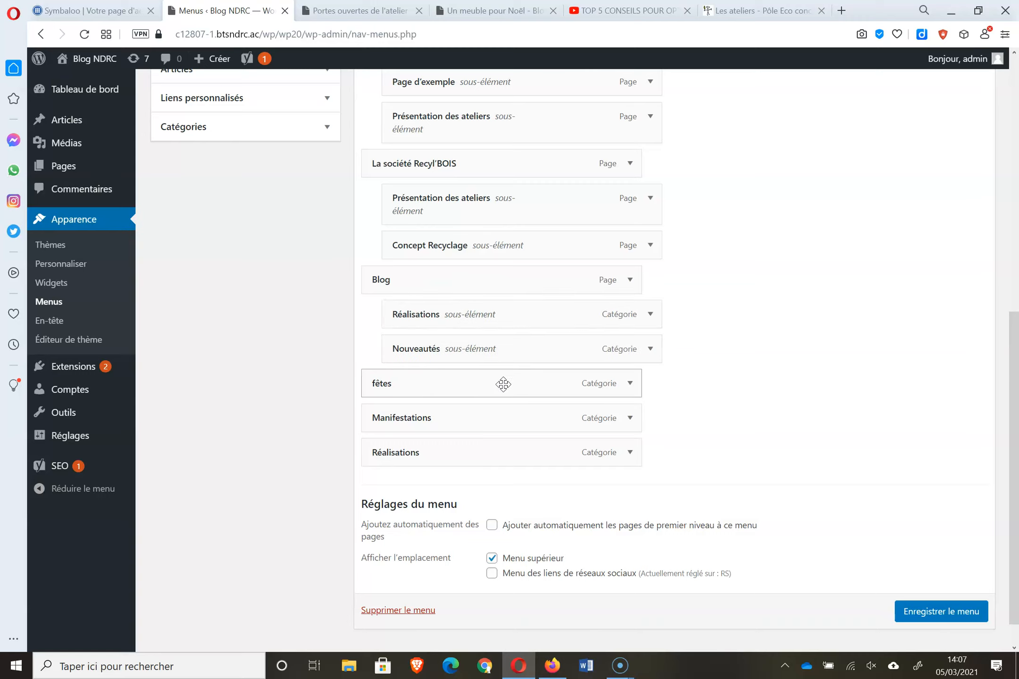
drag(540, 385, 546, 384)
drag(534, 428, 585, 458)
click(920, 611)
- Reload the blog post and open the Nouveautés category from the new Blog menu
click(341, 7)
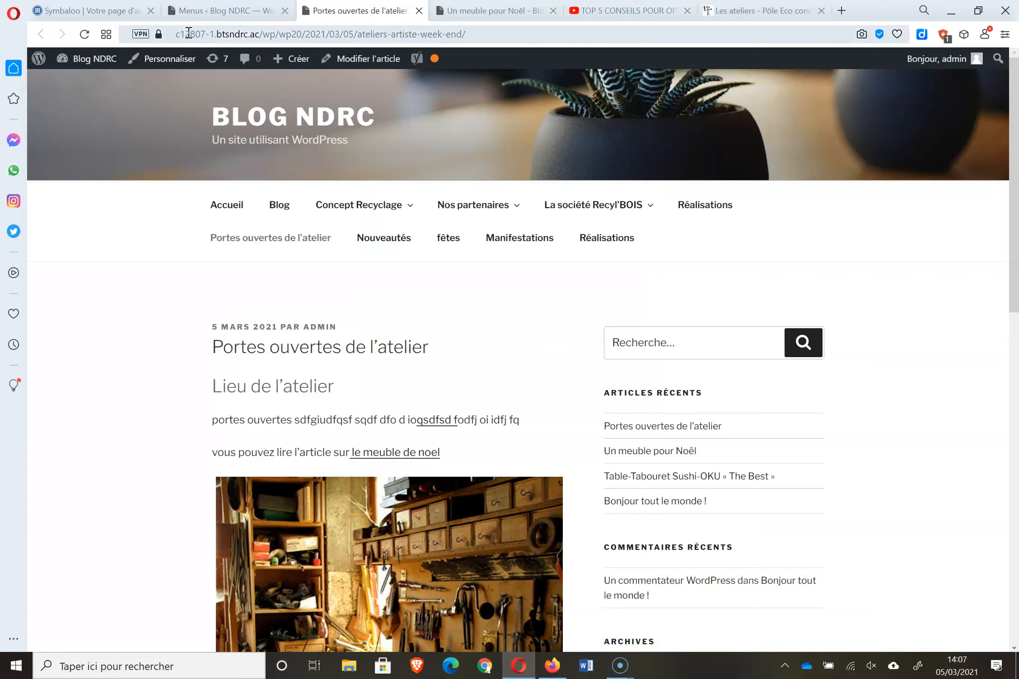
click(85, 36)
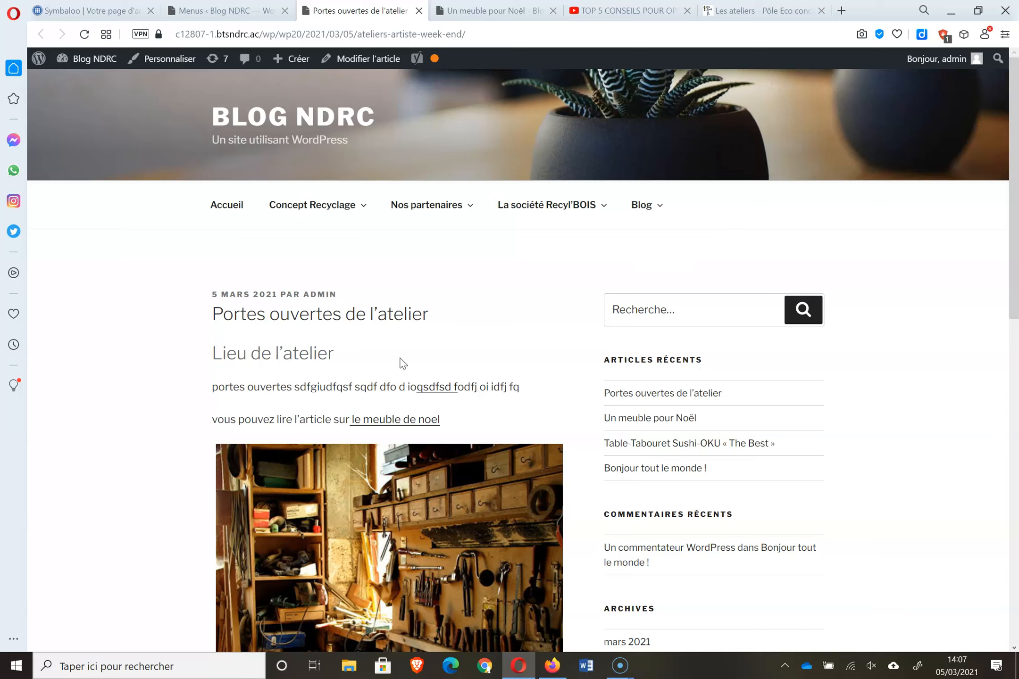
drag(1013, 182, 1014, 94)
mouse_move(658, 194)
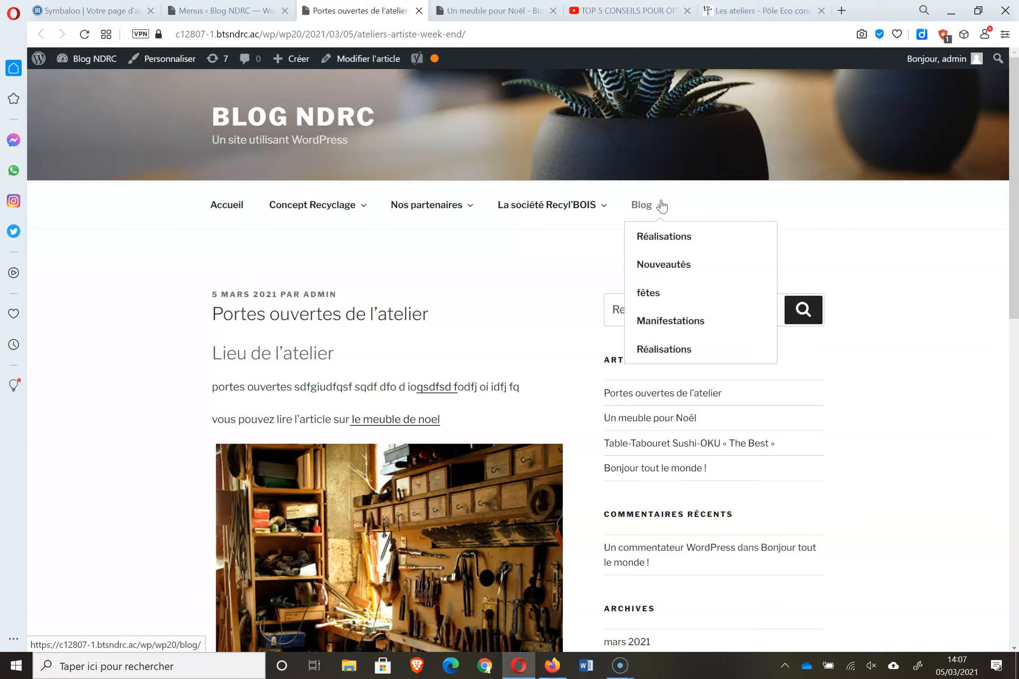
click(662, 266)
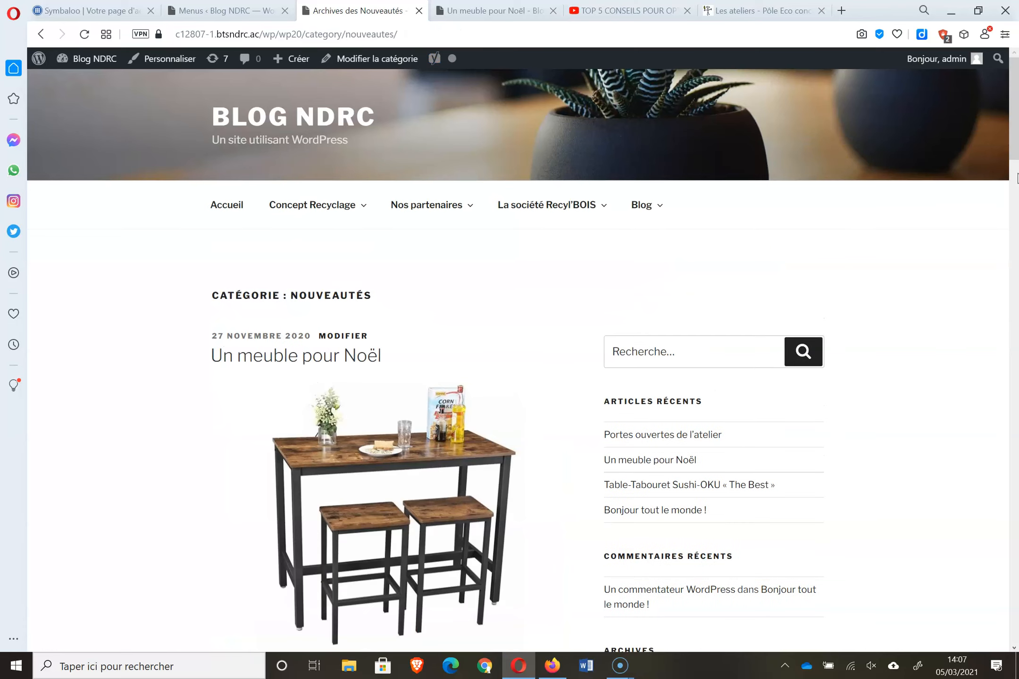
- Open the Manifestations category archive and scroll it to the bottom and back up
drag(1017, 178, 1016, 28)
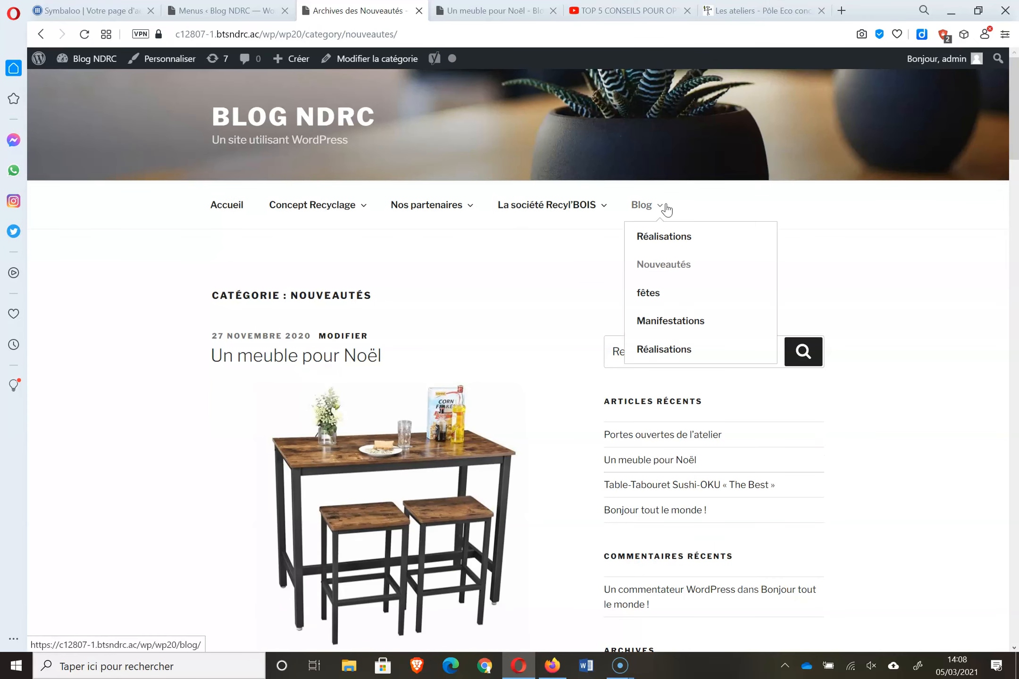
click(657, 323)
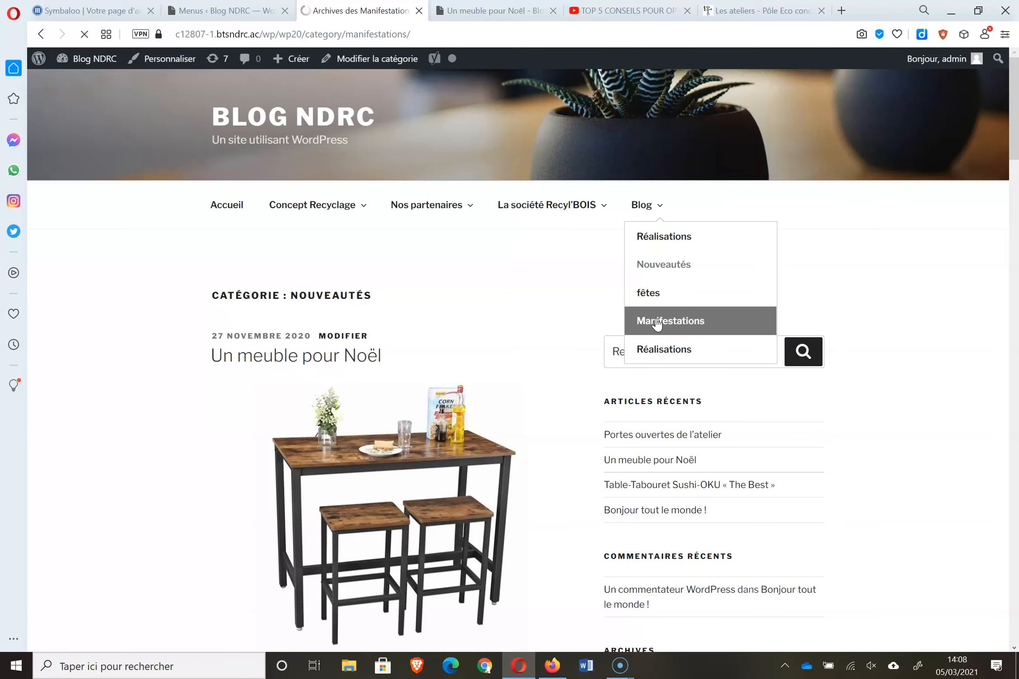
drag(1014, 227, 1013, 600)
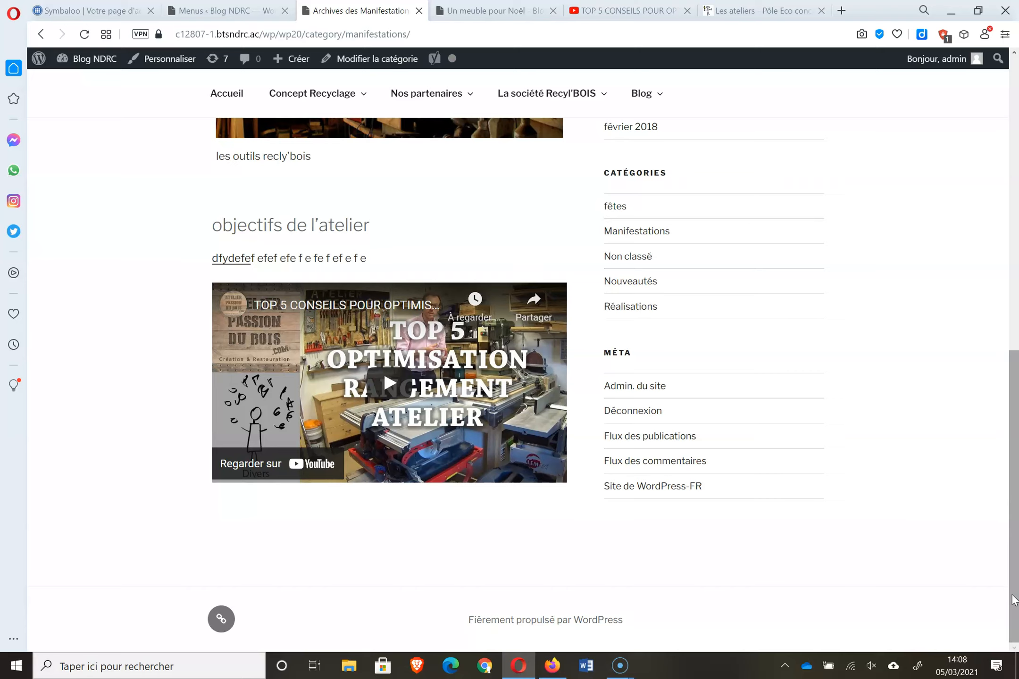
drag(1015, 599, 1018, 309)
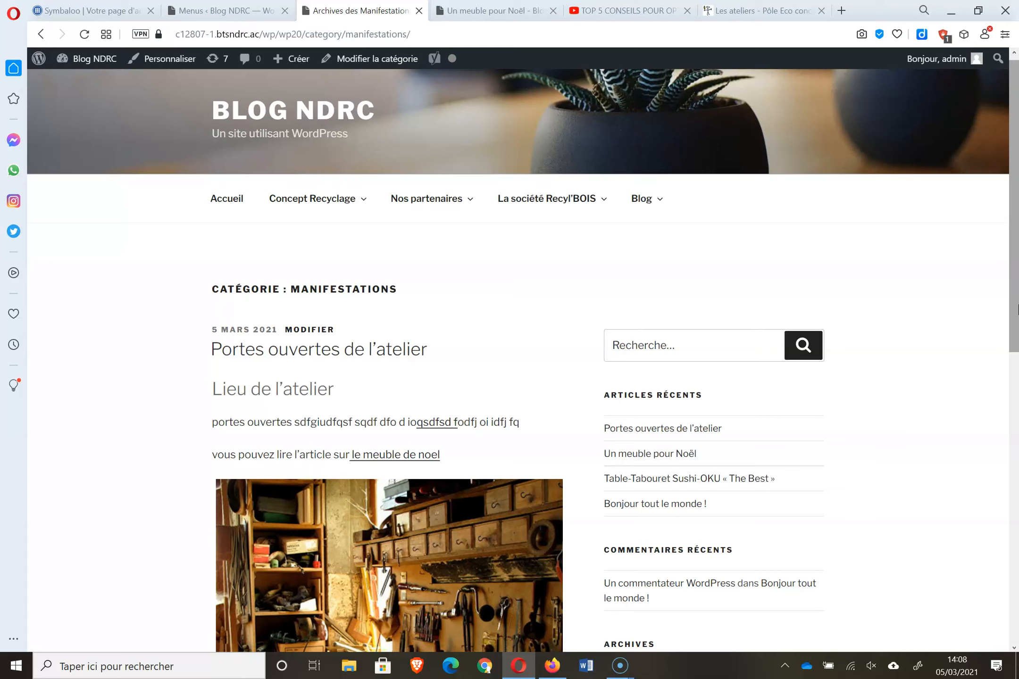
- Open Nouveautés from the Blog dropdown in the site menu and view its archive
click(653, 197)
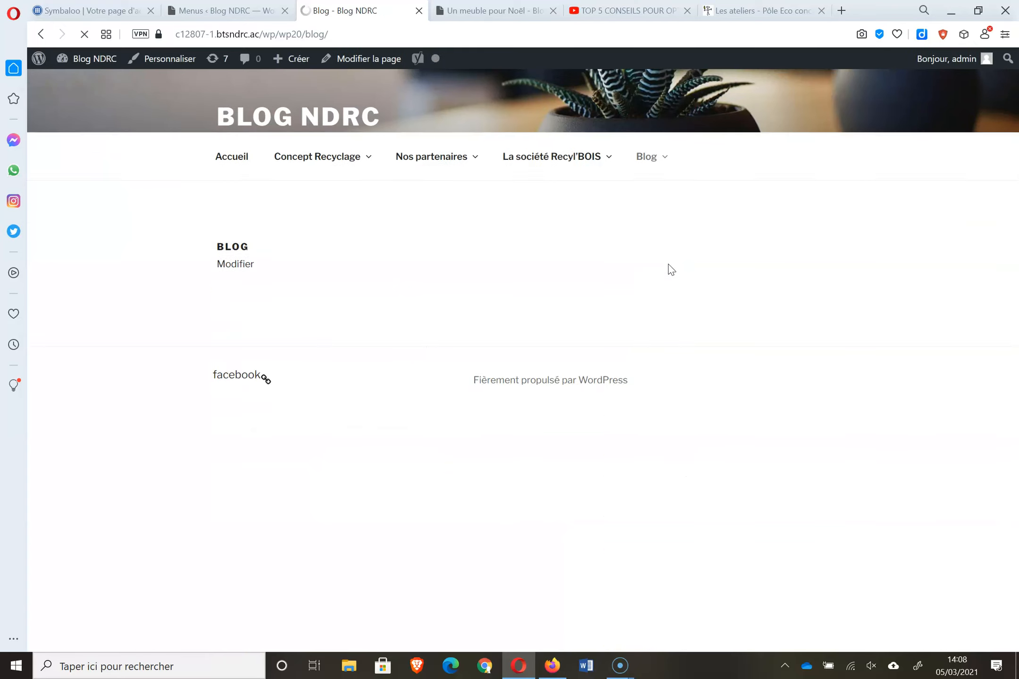
mouse_move(661, 218)
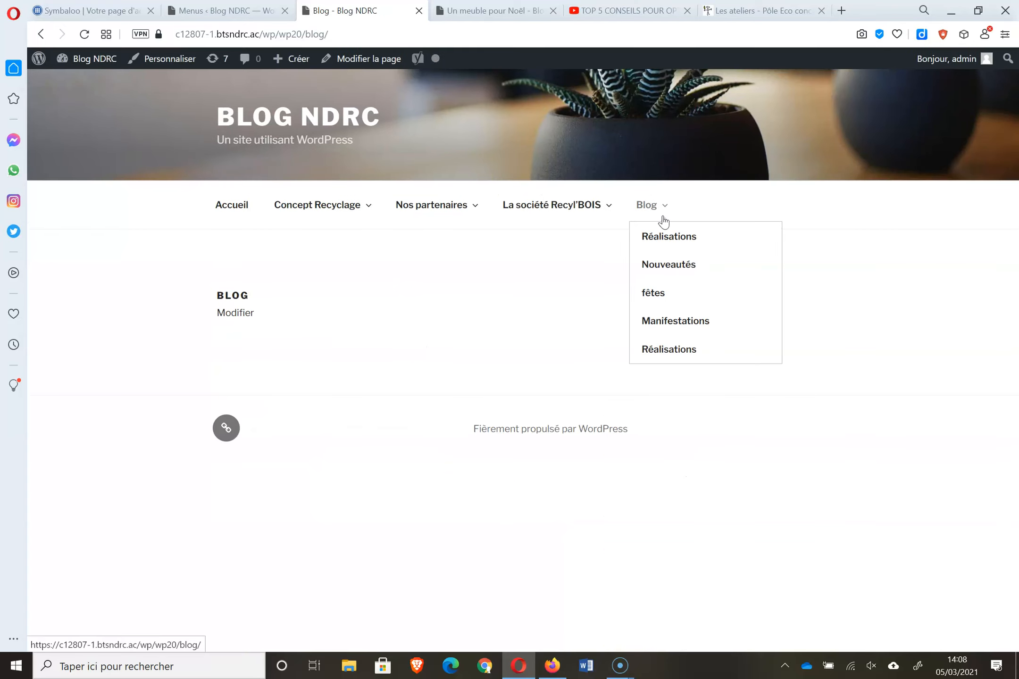
click(673, 264)
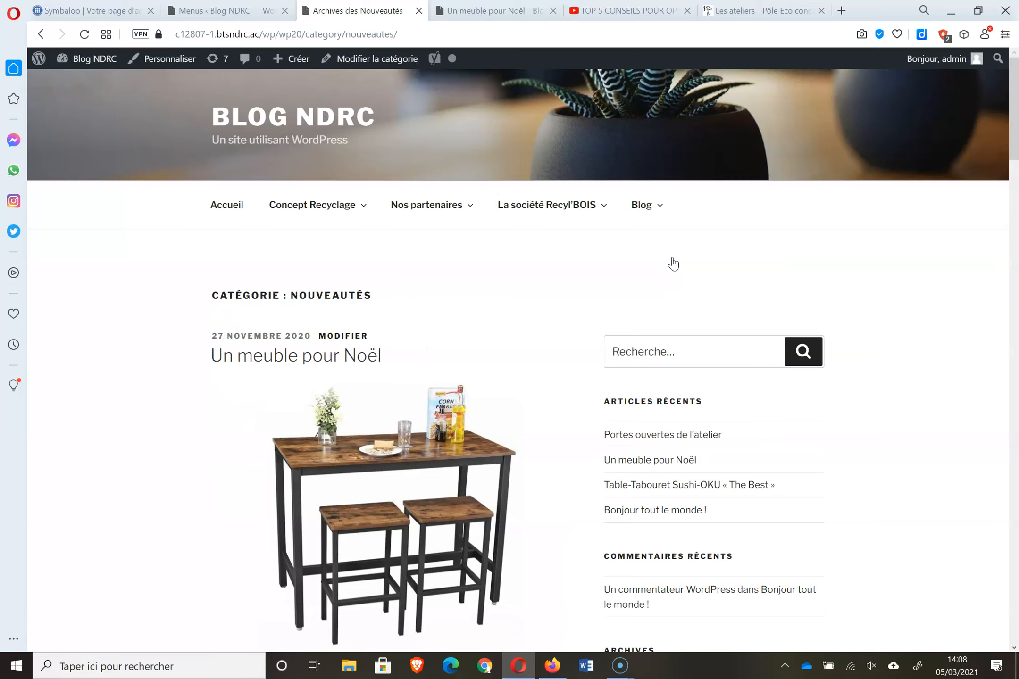
drag(1013, 89, 1004, 11)
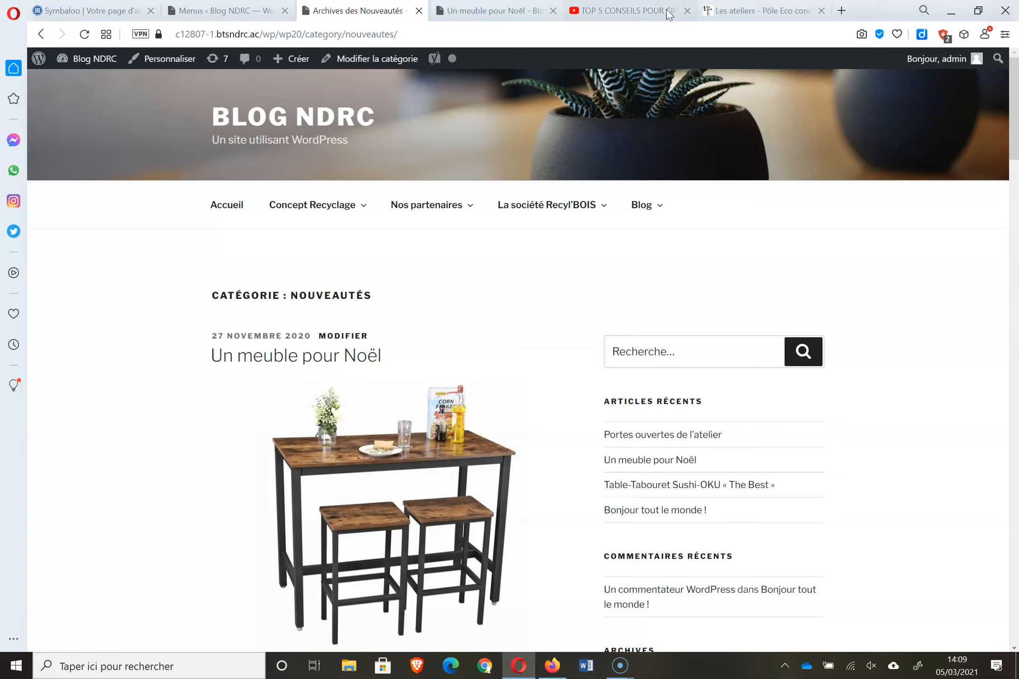
- Reload the Nouveautés archive page, then go back to the menu editor
click(211, 14)
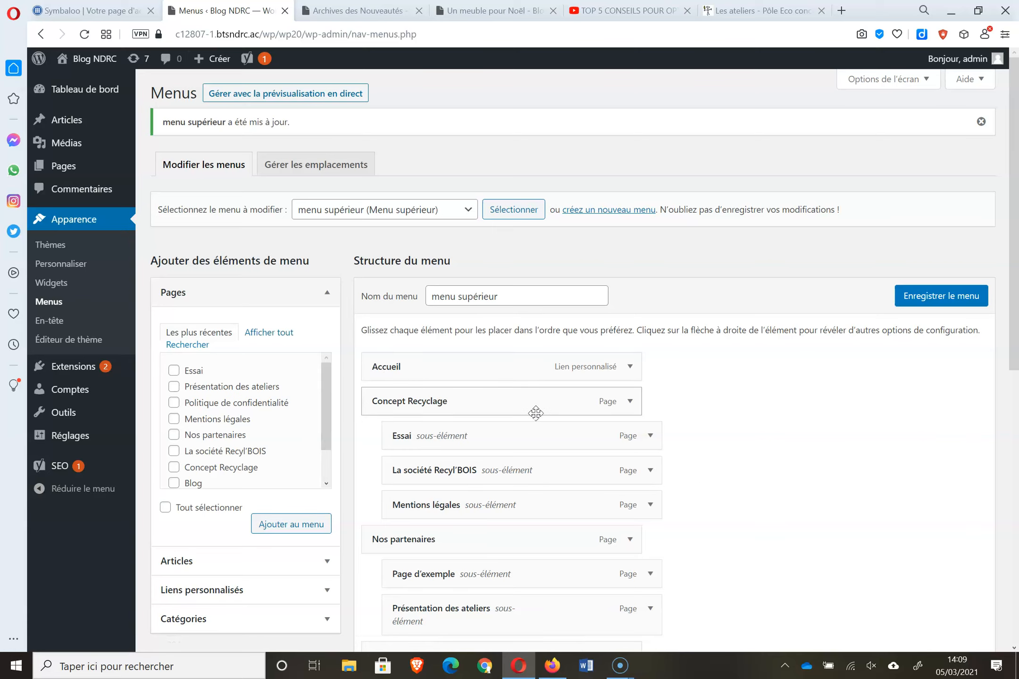
click(358, 10)
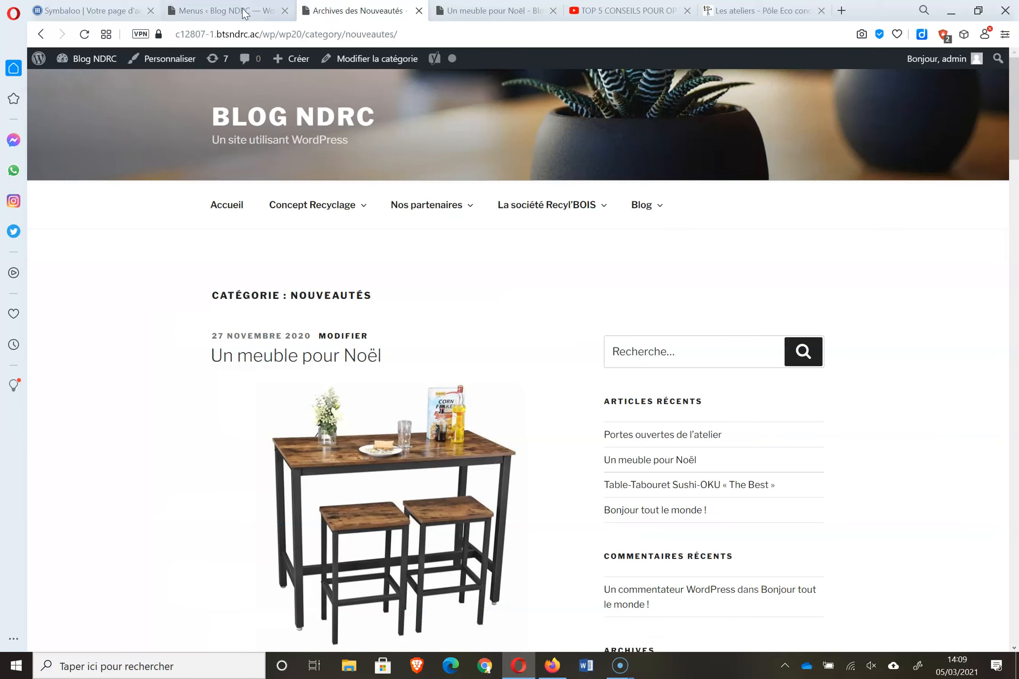
click(105, 58)
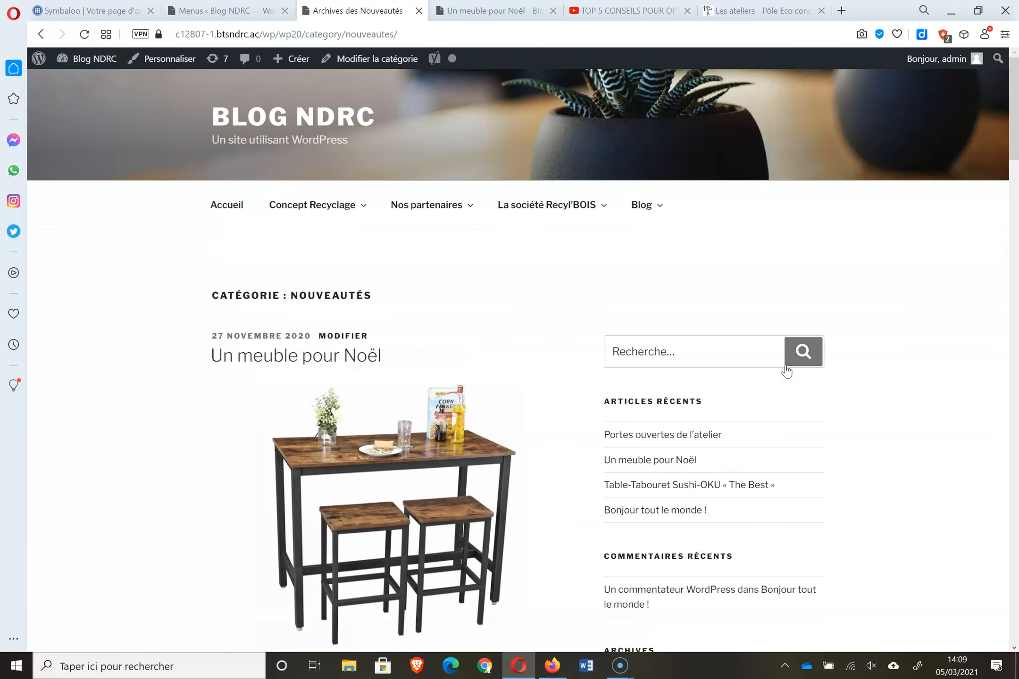
click(203, 11)
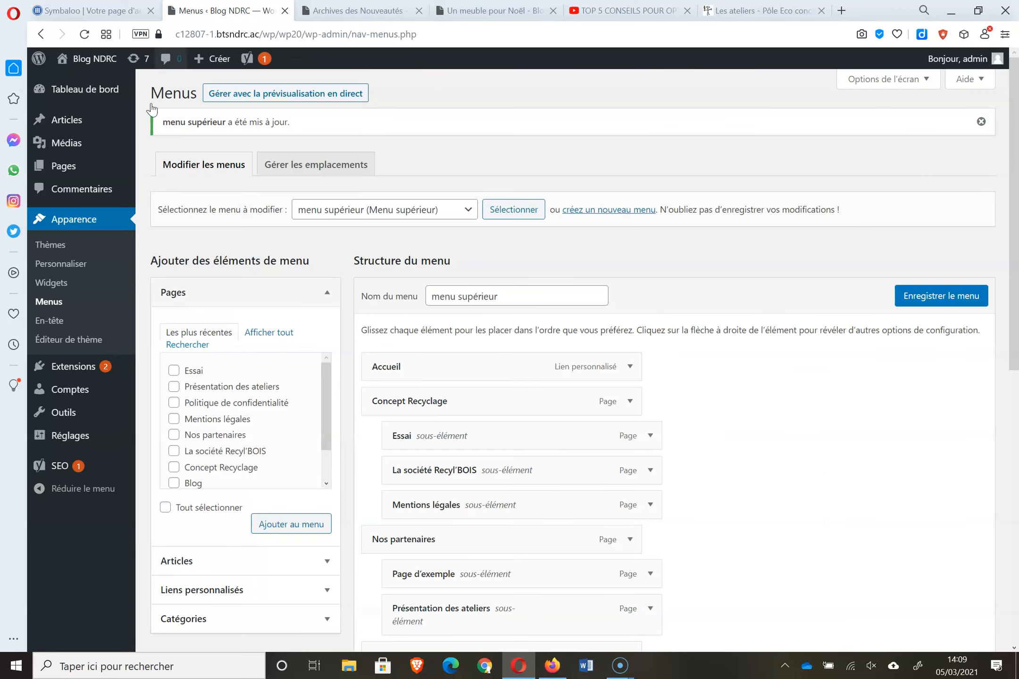
- In Réglages > Lecture, set a static front page of Concept Recyclage and save
mouse_move(57, 435)
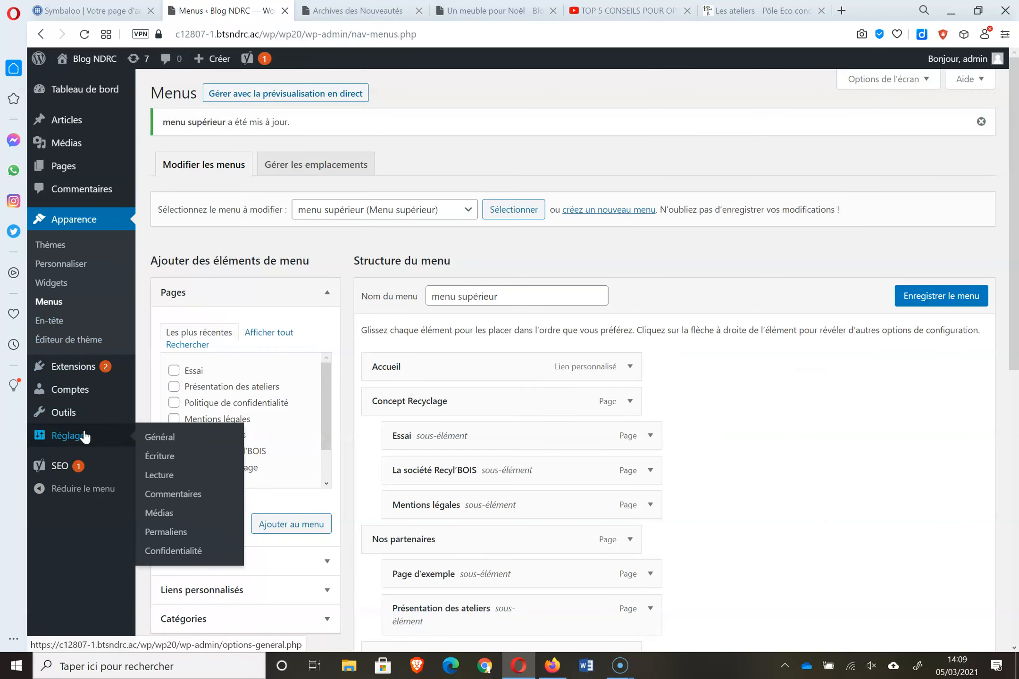
click(165, 475)
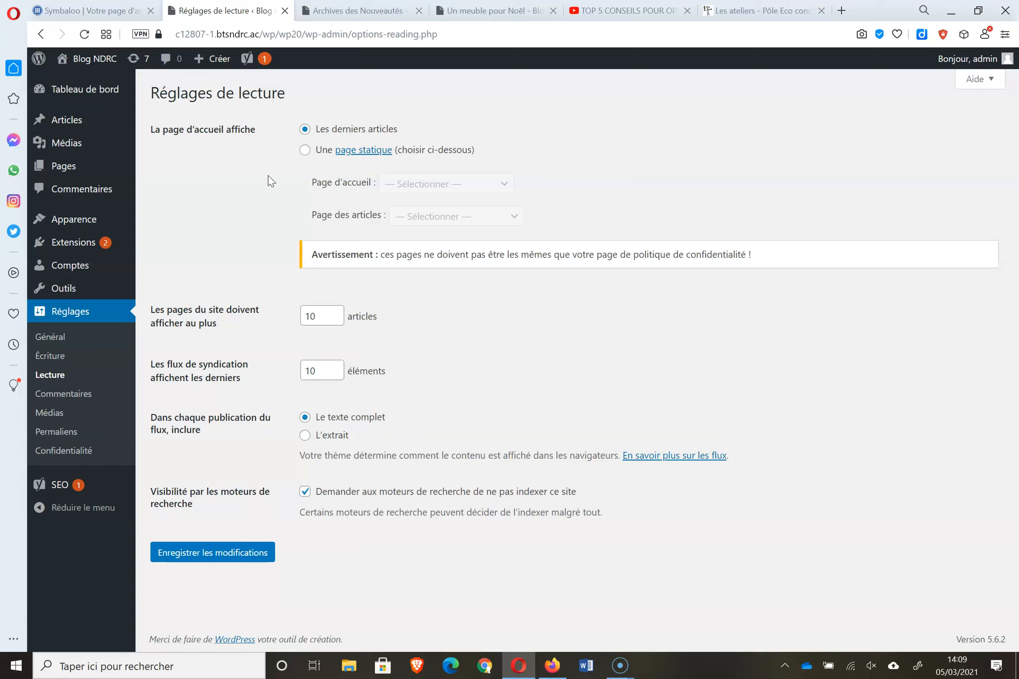
click(309, 150)
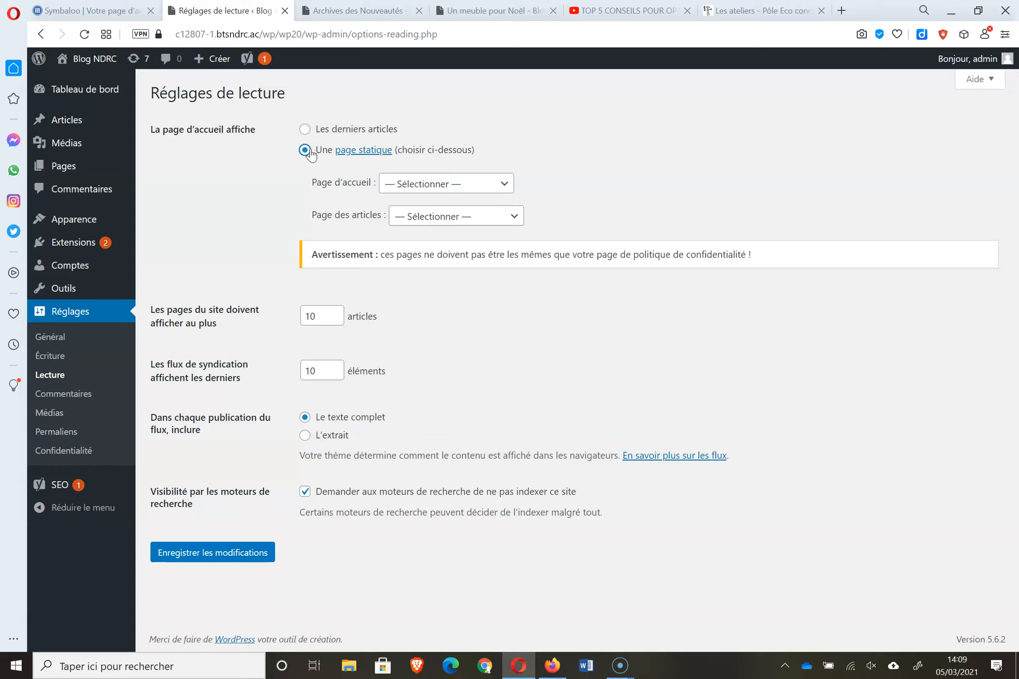
click(465, 184)
click(449, 267)
click(236, 553)
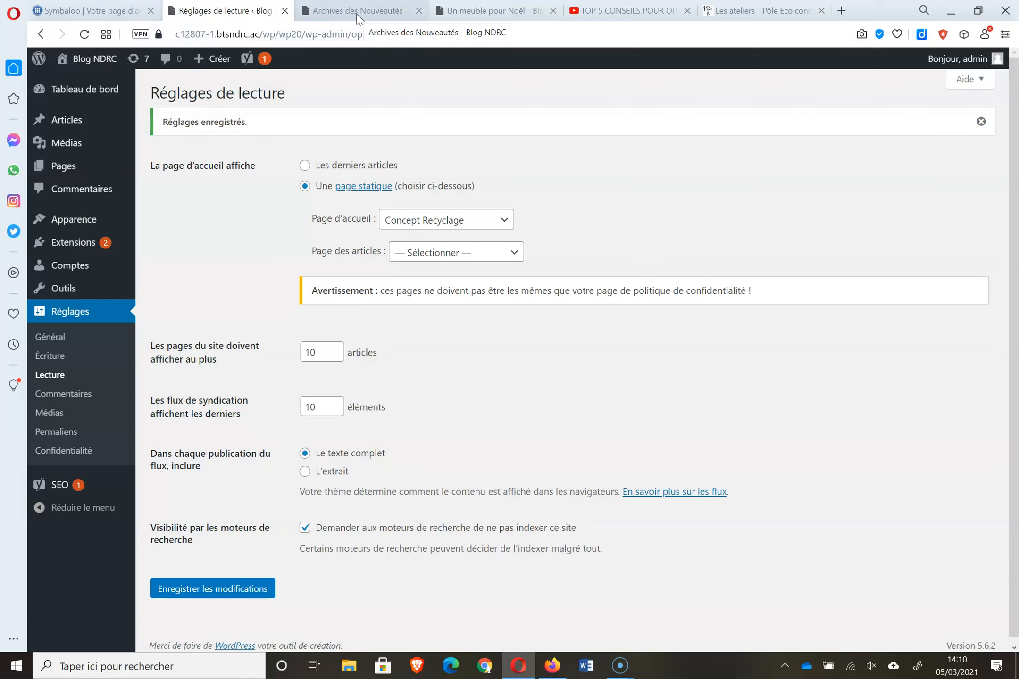
- Visit the live site's home to confirm it shows the Concept Recyclage page
click(505, 11)
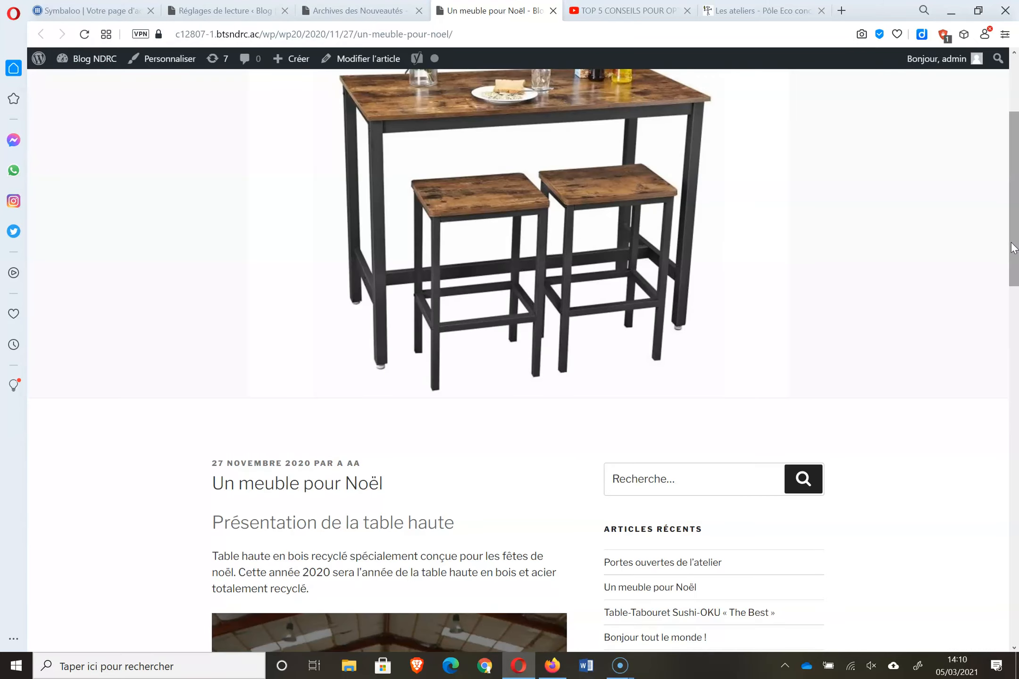
scroll(1012, 248, up, 4)
click(333, 120)
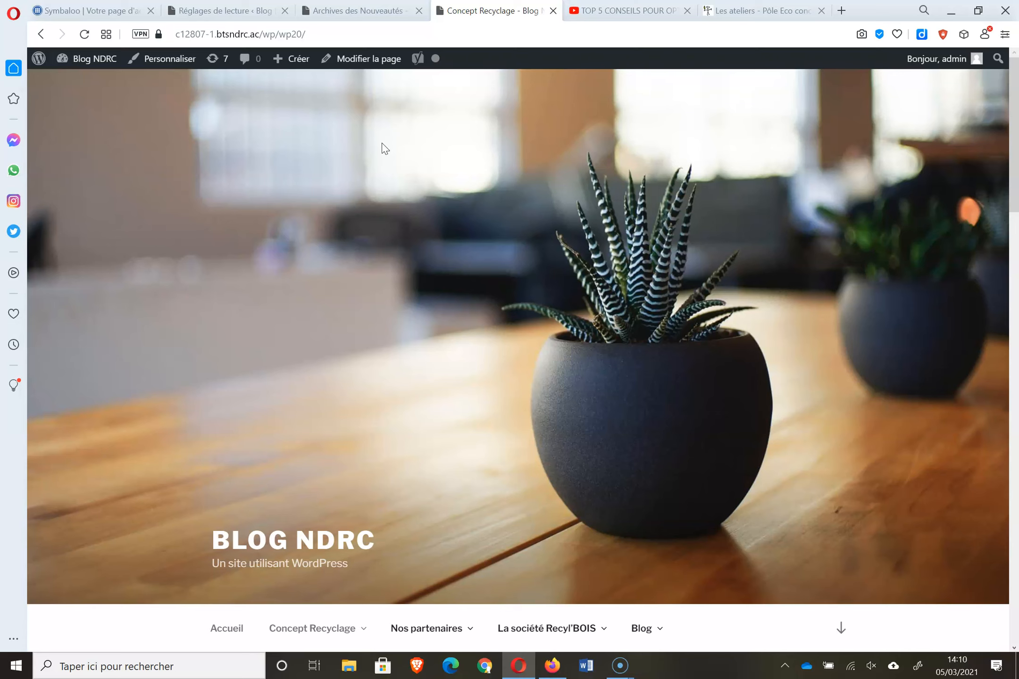
click(1013, 296)
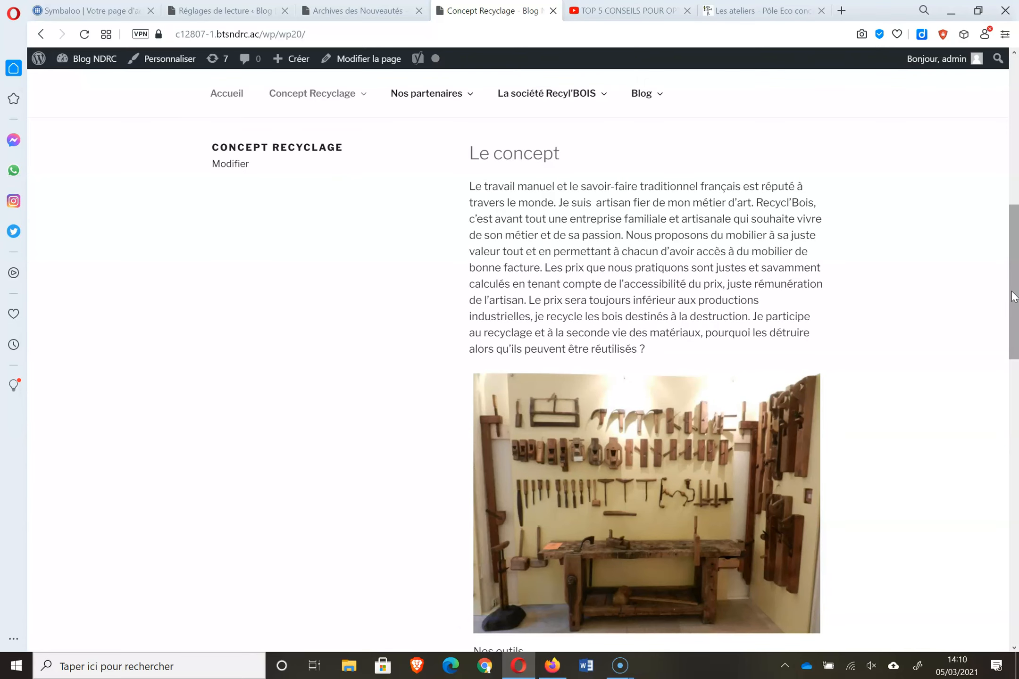
click(186, 11)
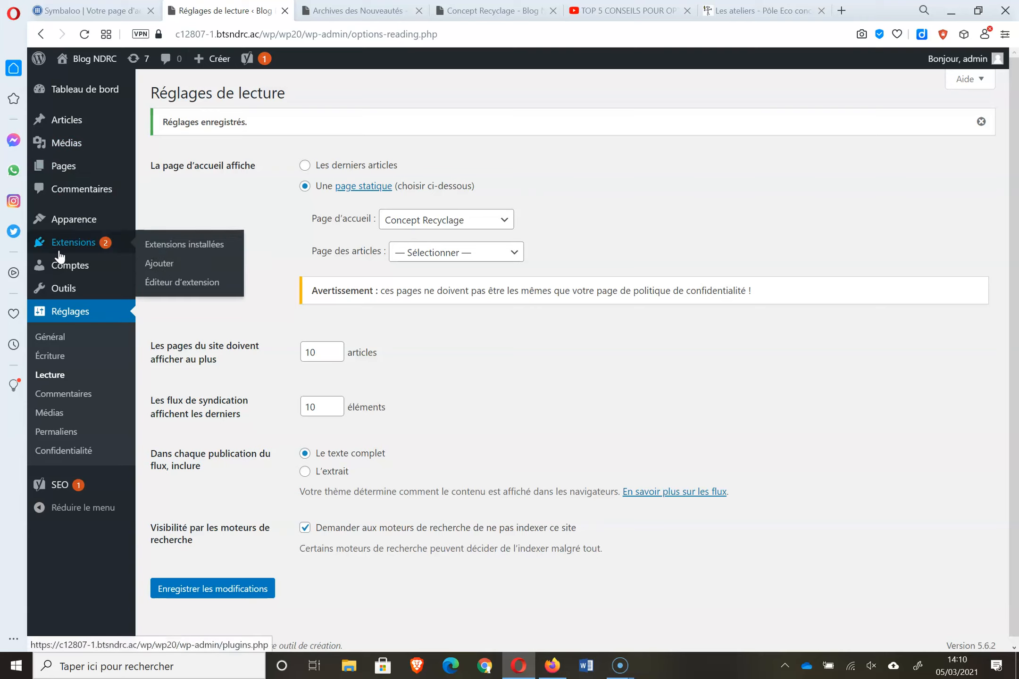
- Open Apparence > Personnaliser and its homepage settings showing the static Concept Recyclage front page
mouse_move(67, 214)
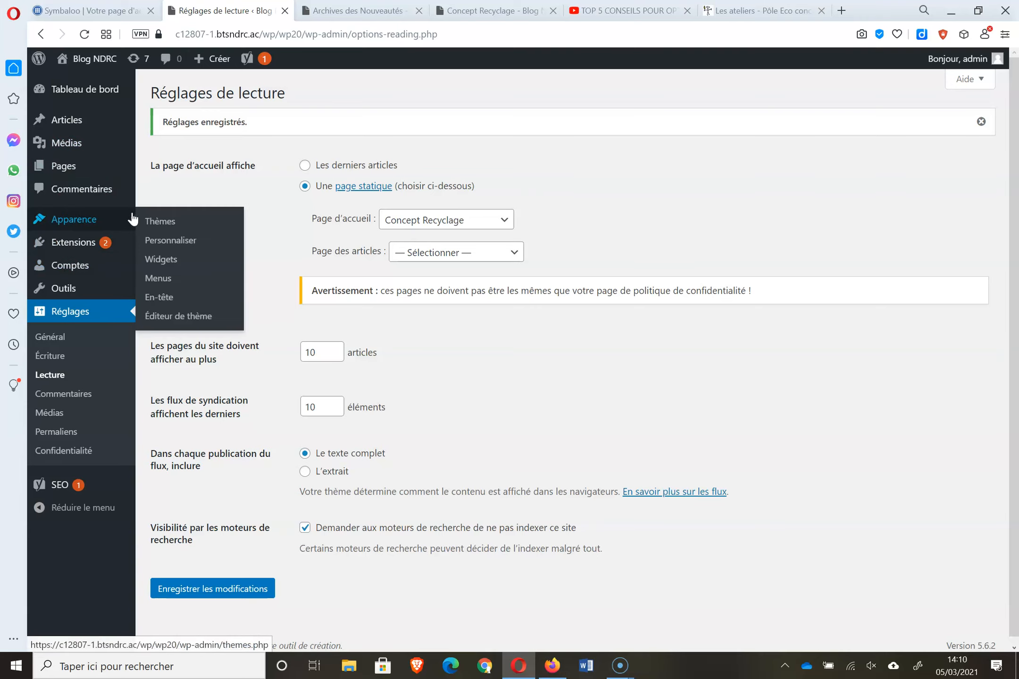
click(156, 246)
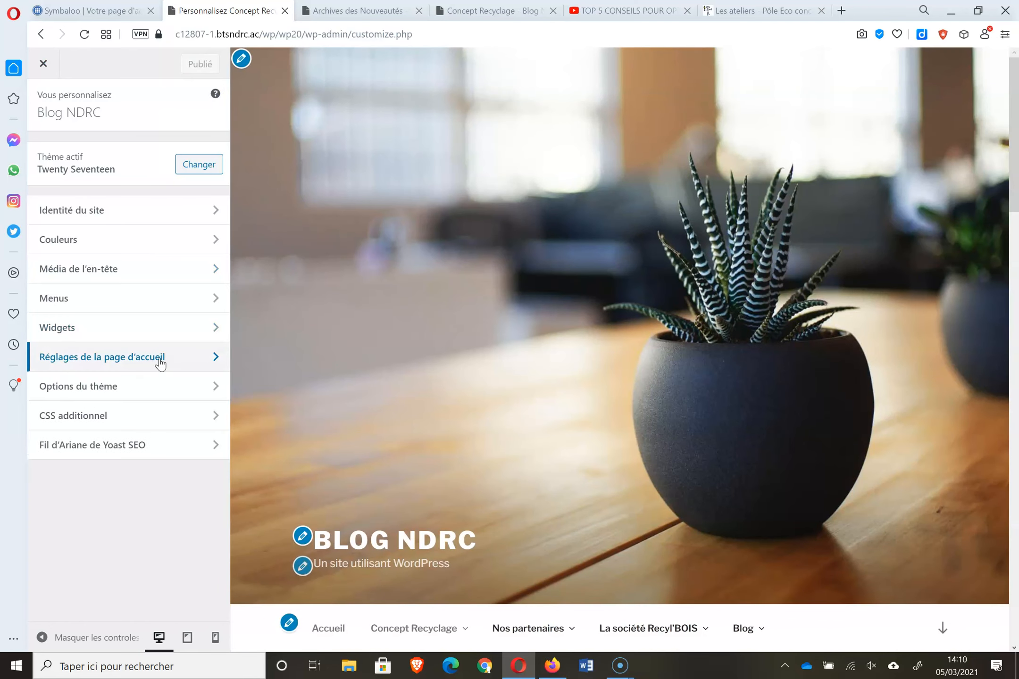
click(161, 360)
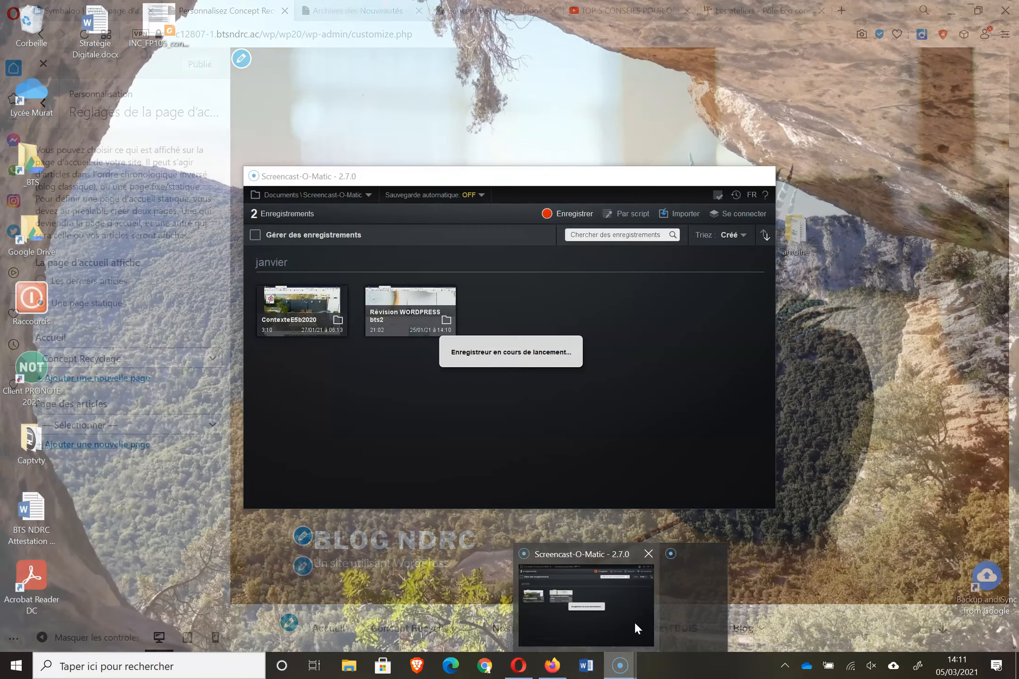
click(633, 621)
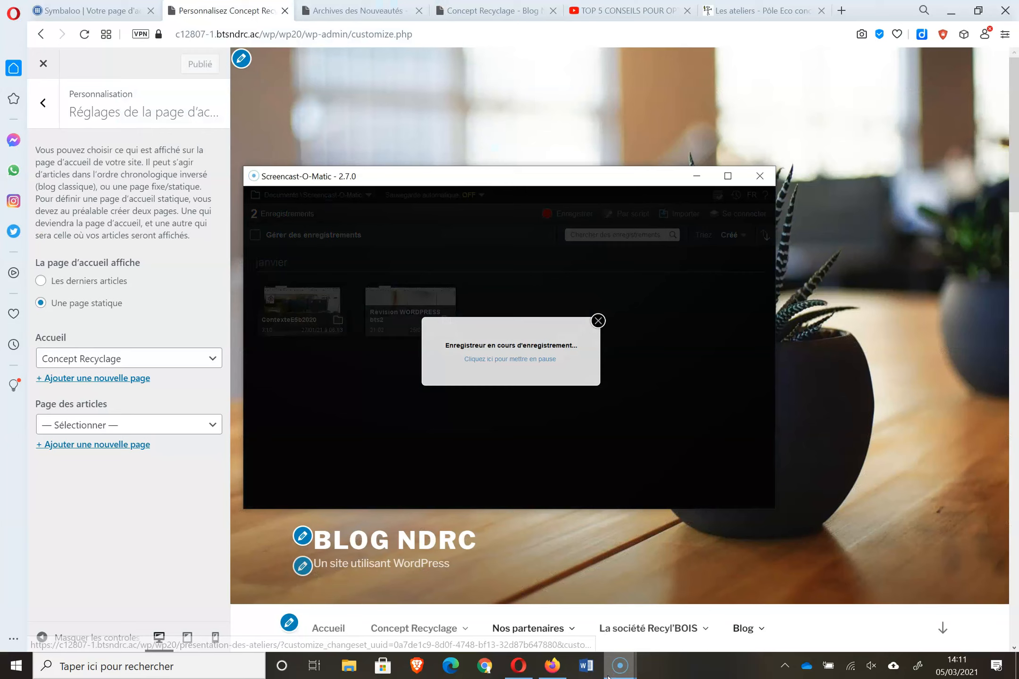
mouse_move(608, 676)
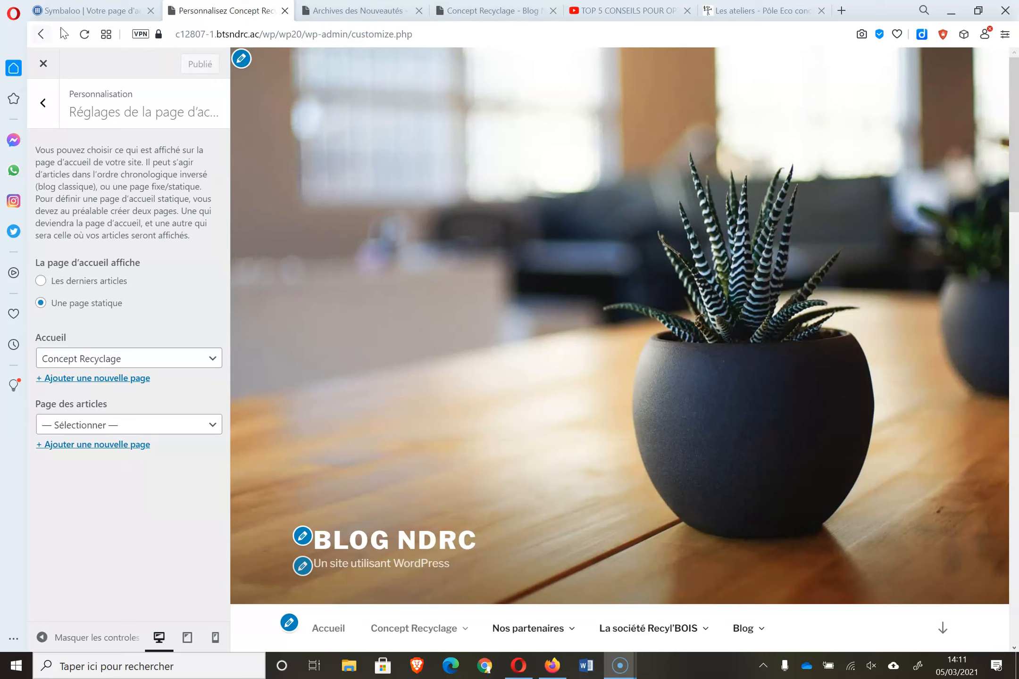
- Exit the customizer and close the reading settings, Nouveautés, Concept Recyclage, YouTube and Les ateliers tabs
click(42, 65)
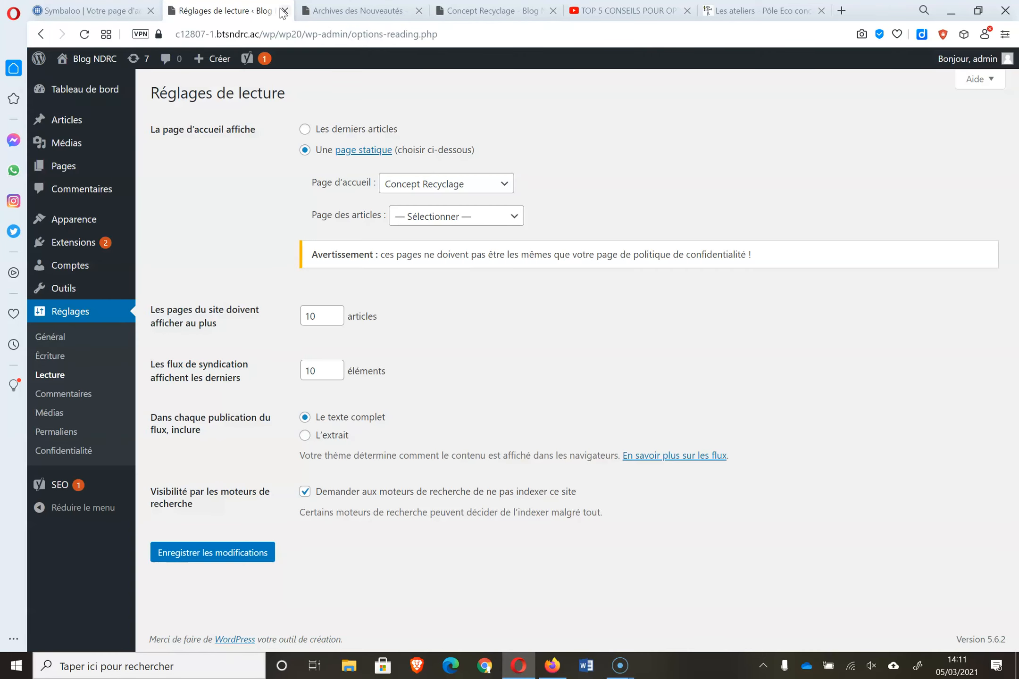
click(285, 11)
click(285, 11)
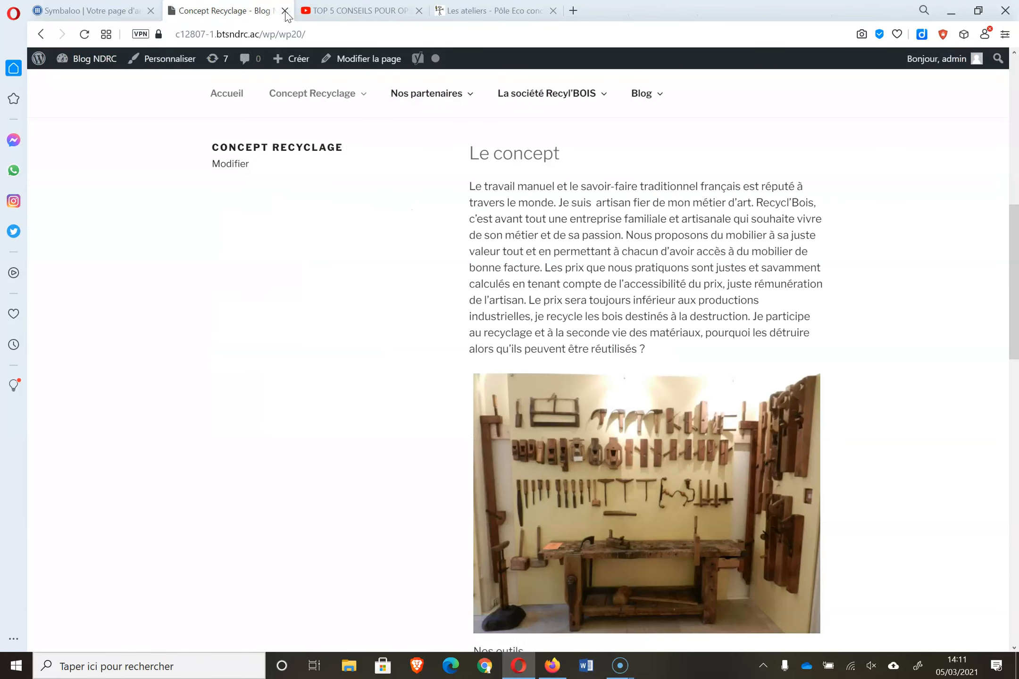
click(285, 11)
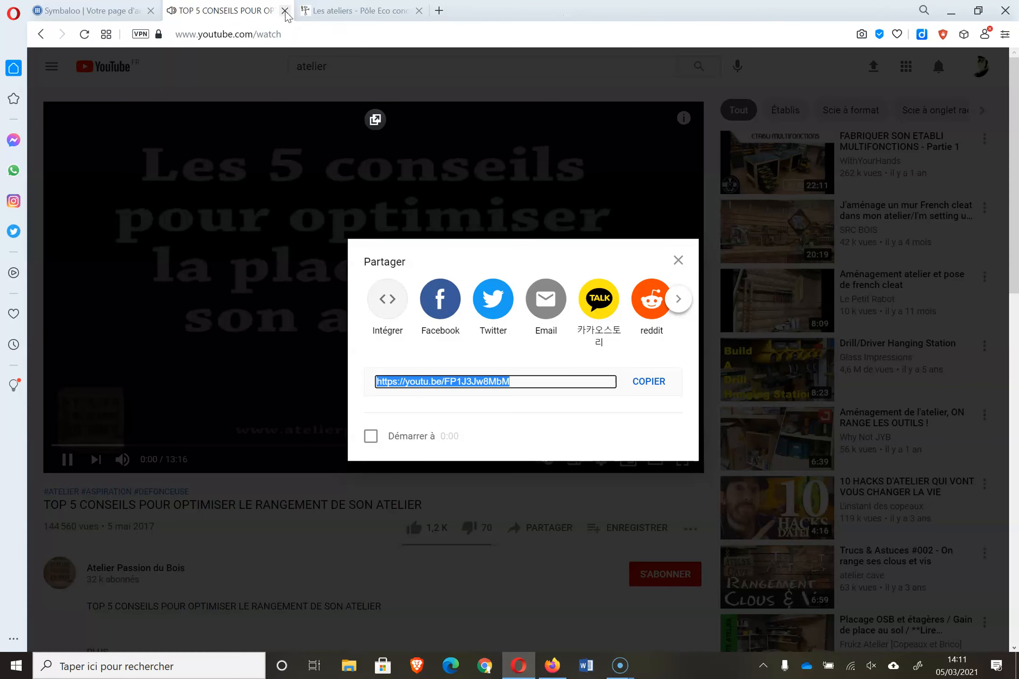
click(285, 11)
click(285, 11)
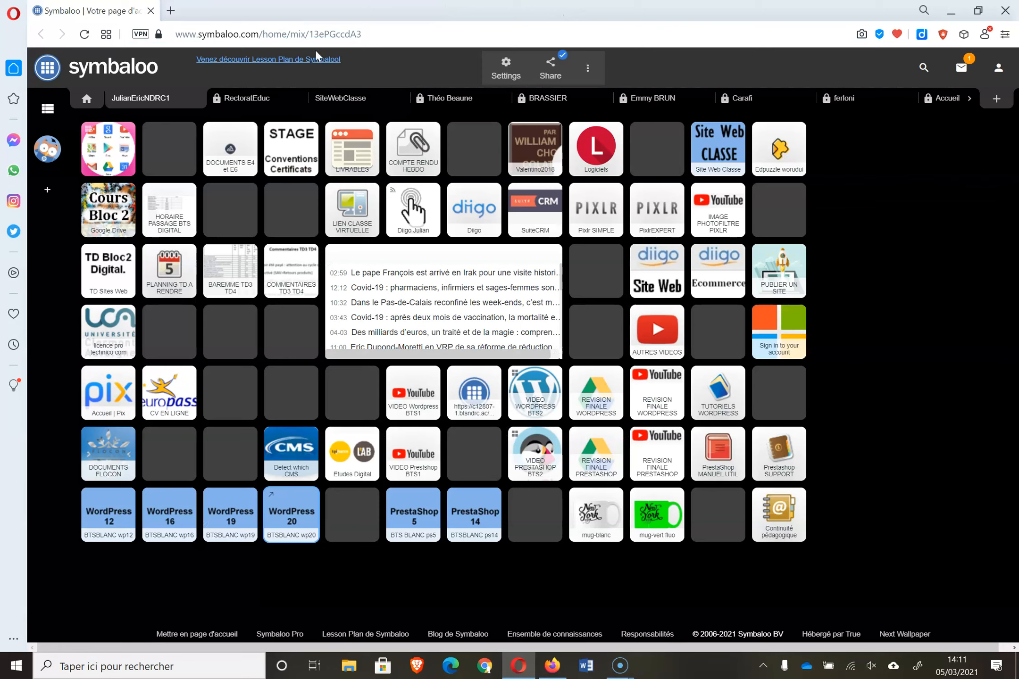